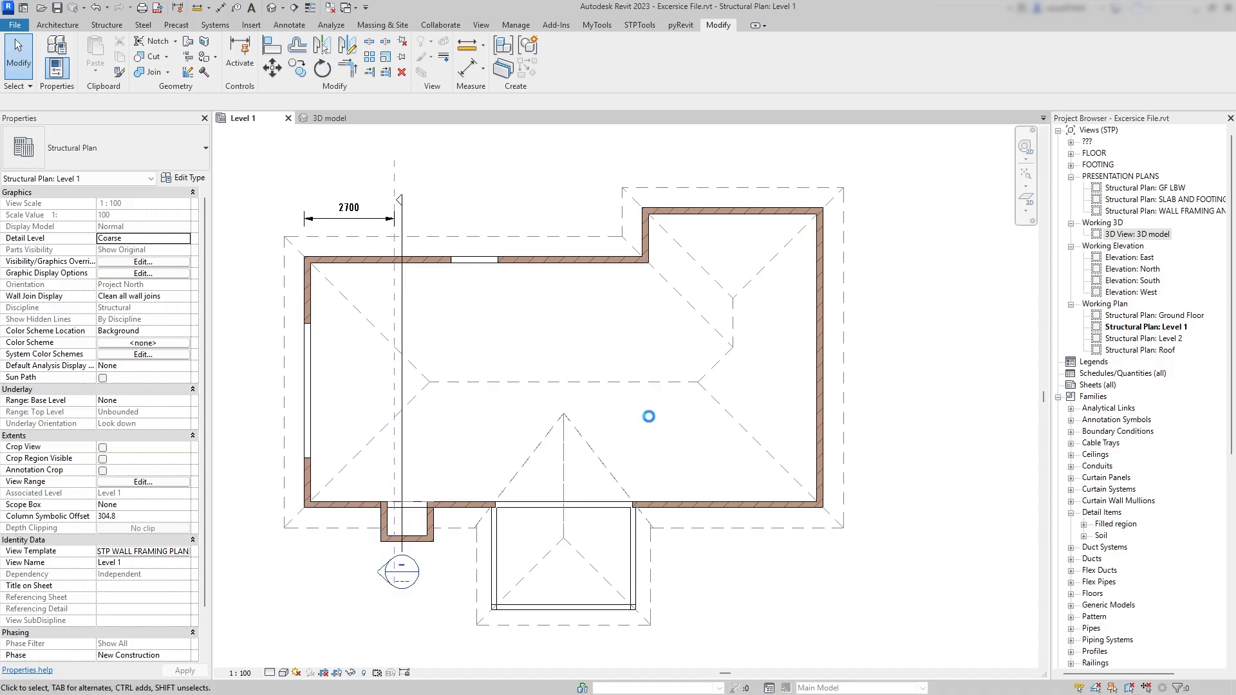
# Place a T-TG - Truncated Girder Truss on Level 1, rotated to run vertically in plan, just east of the 2700 mm reference plane.
pyautogui.scroll(-10, 1132, 431)
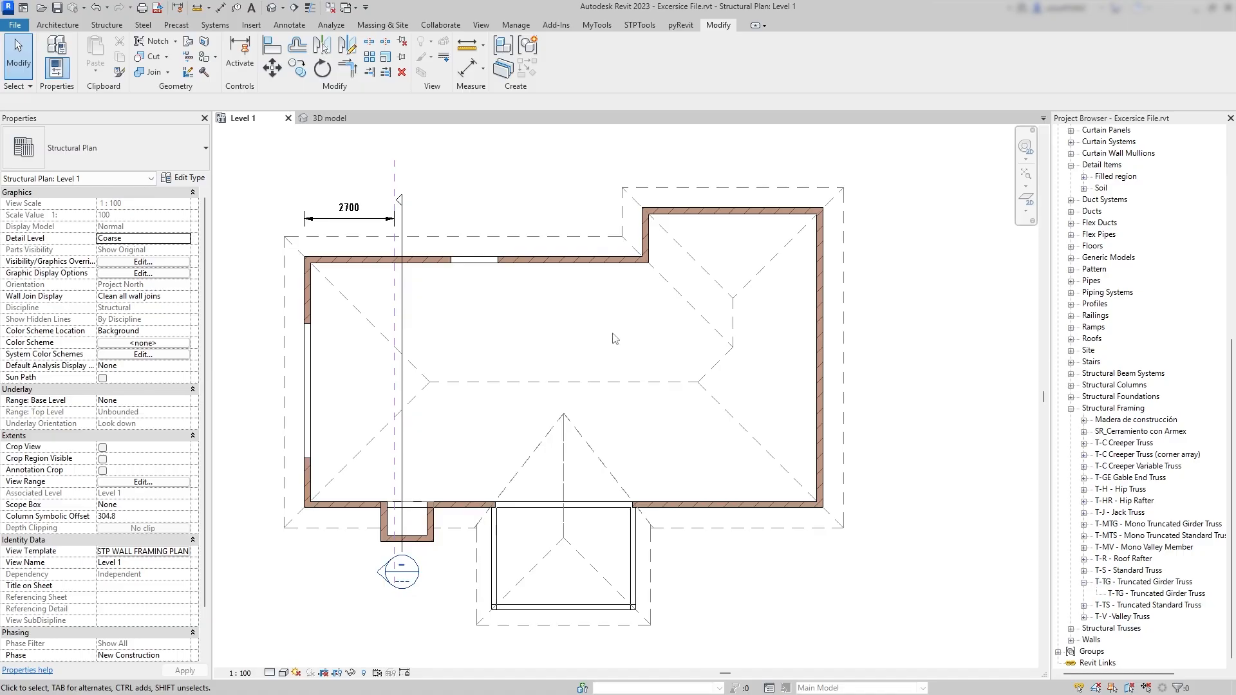
pyautogui.click(396, 184)
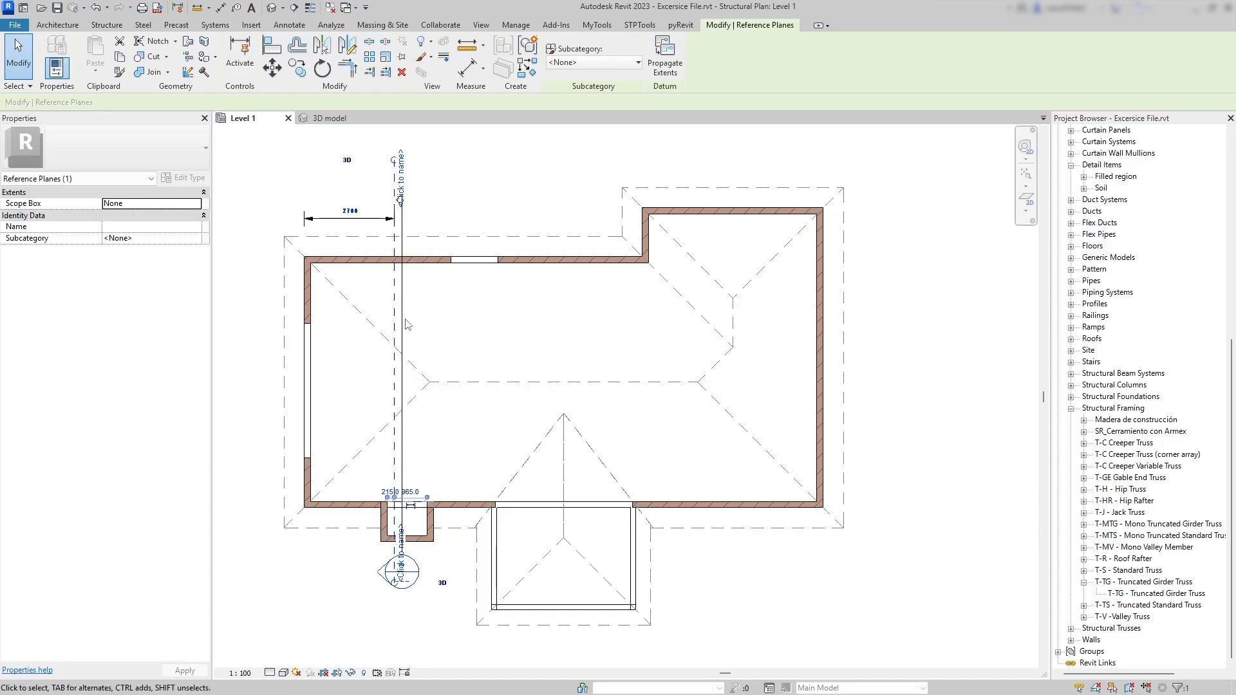
pyautogui.press('Escape')
pyautogui.click(364, 219)
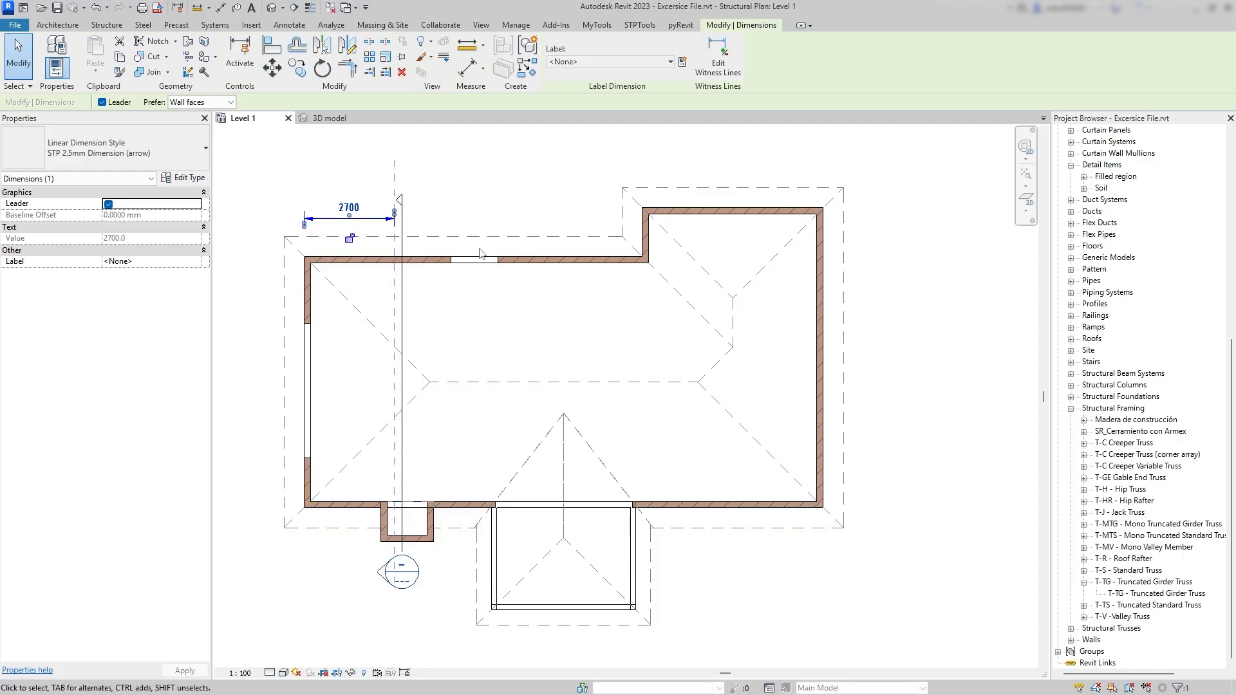
pyautogui.click(525, 362)
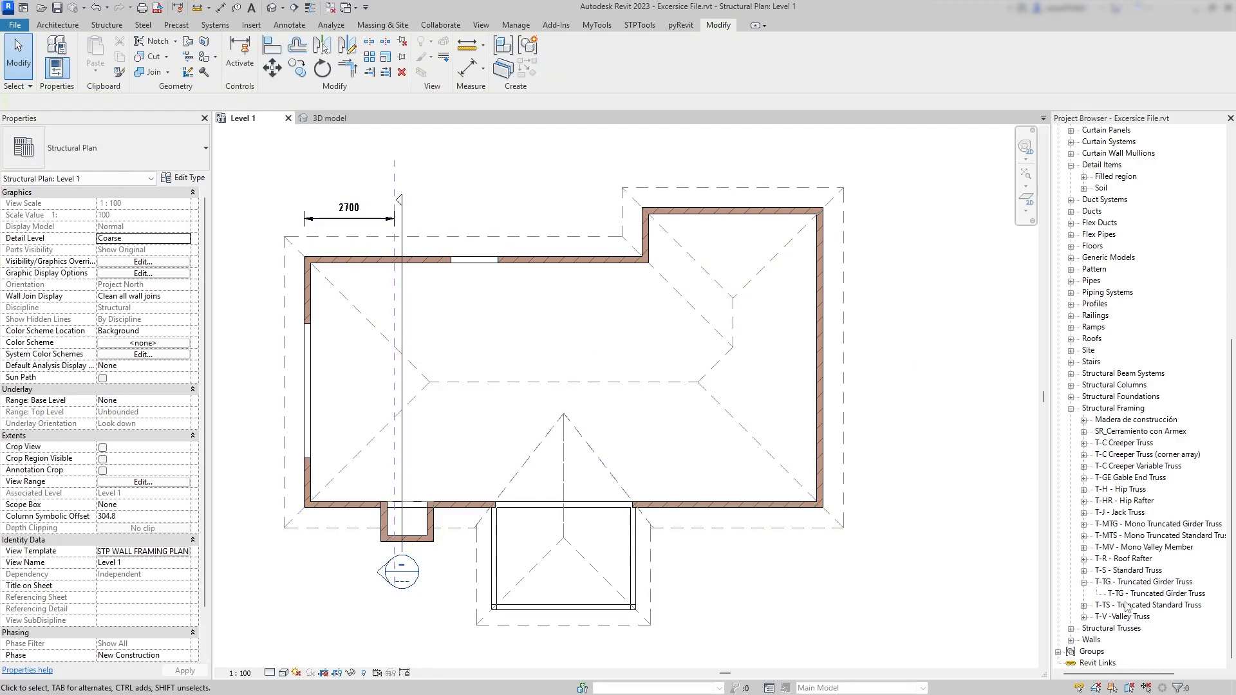
pyautogui.click(1154, 594)
pyautogui.moveTo(404, 379); pyautogui.dragTo(407, 378)
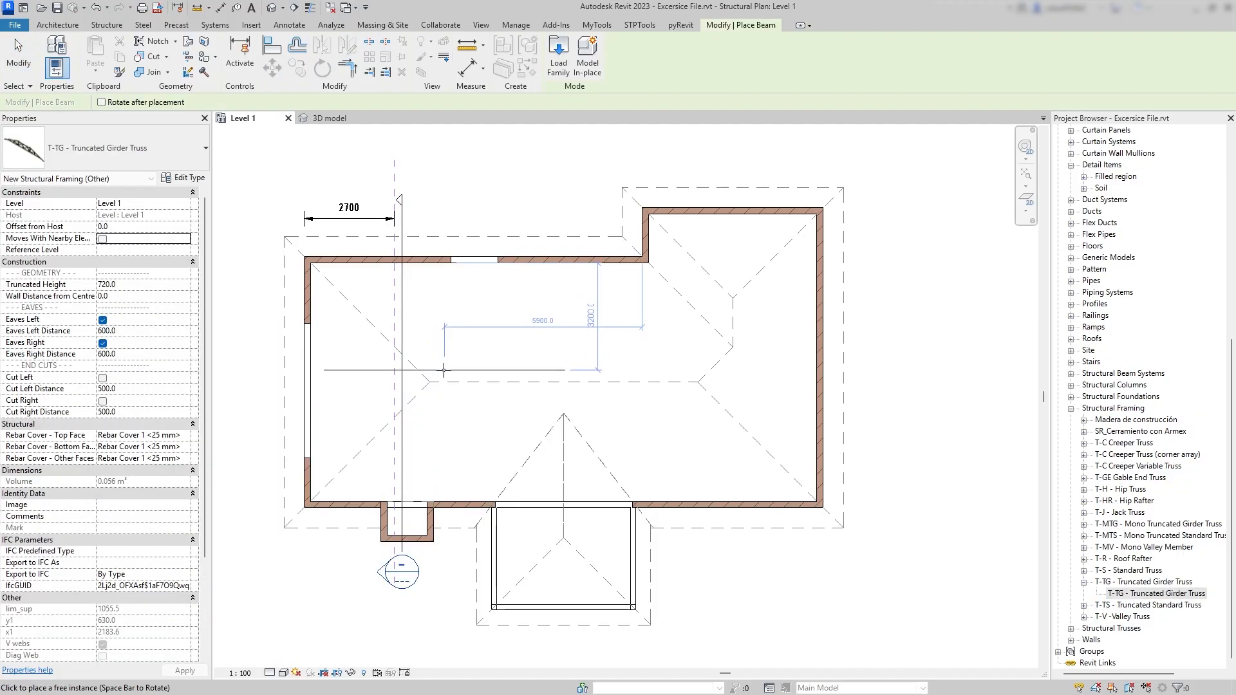
pyautogui.click(442, 369)
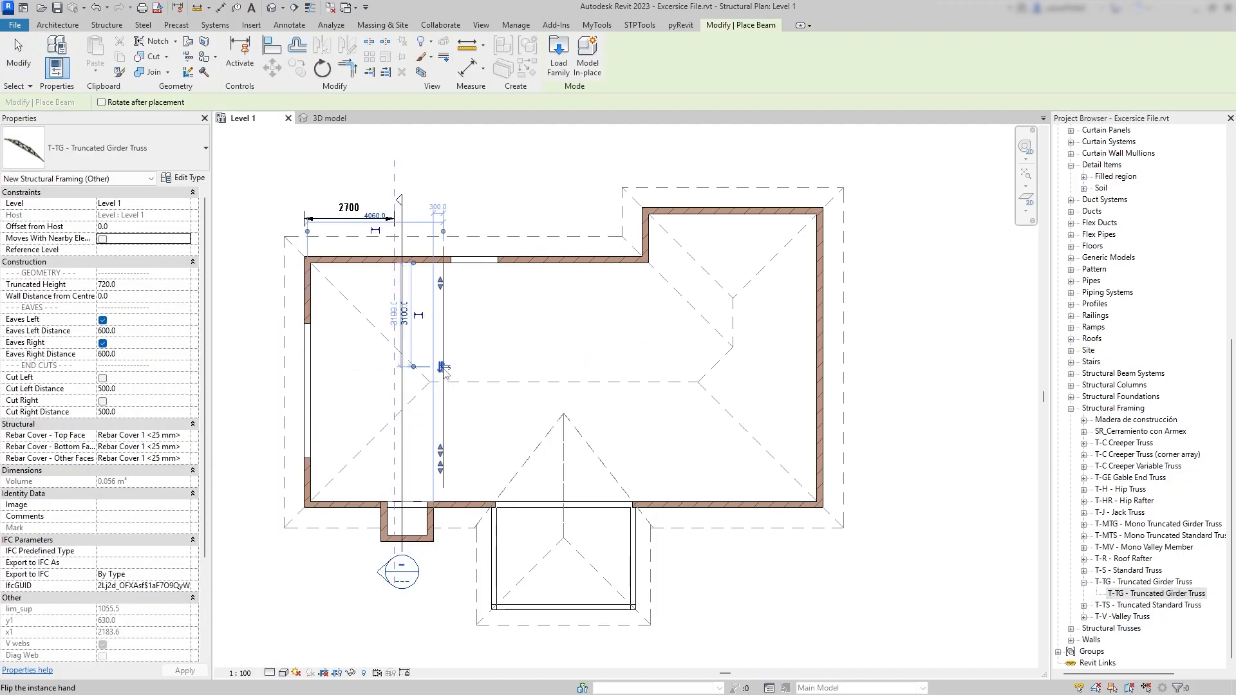
pyautogui.press('Escape')
pyautogui.press('Escape')
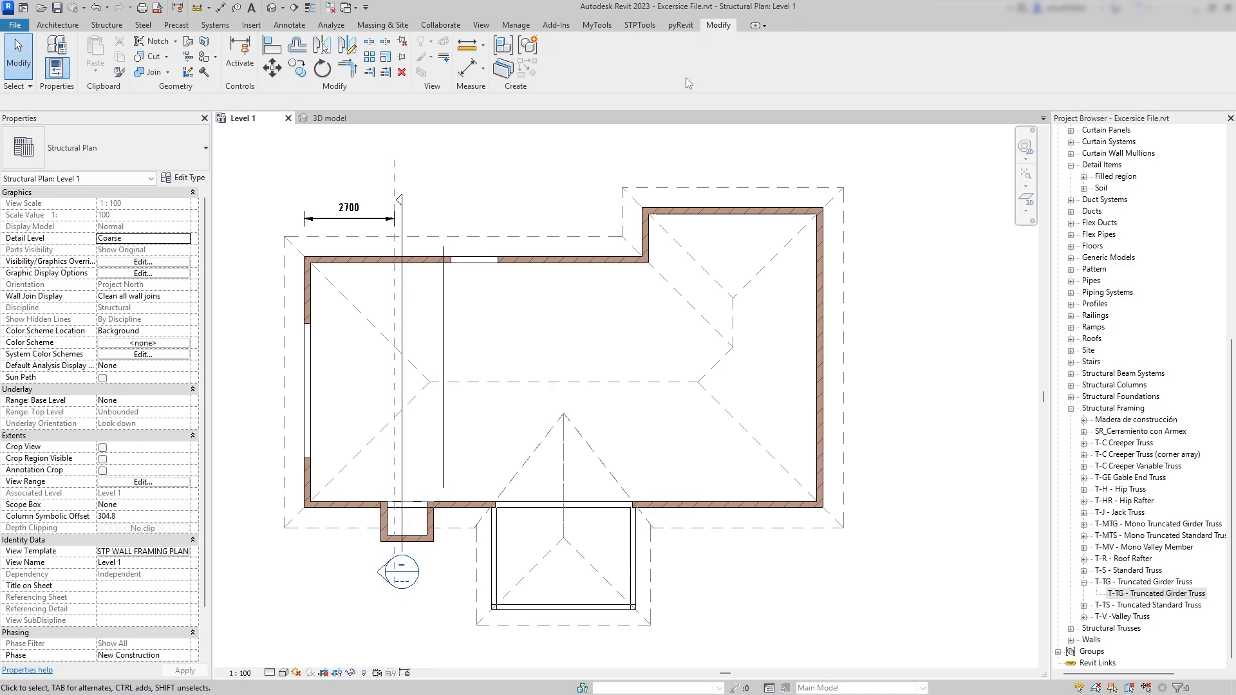
# Align the centre of the girder truss to the horizontal ridge reference of the main roof, with the alignment locked.
pyautogui.click(272, 45)
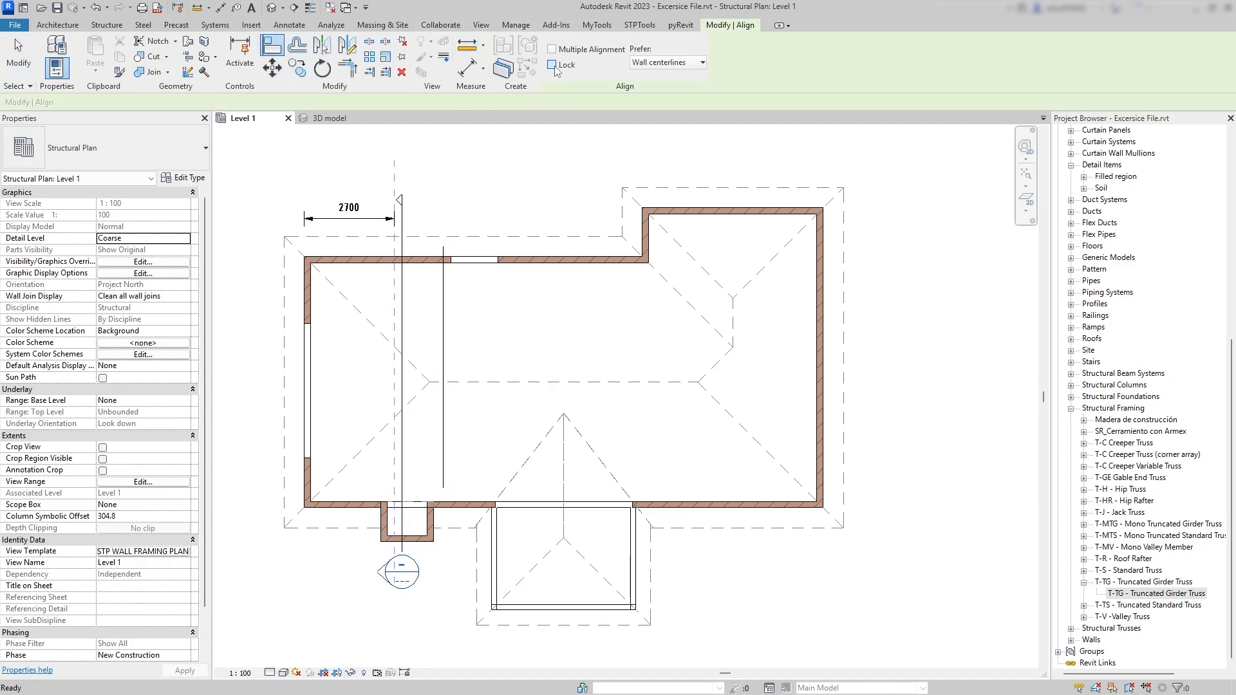
pyautogui.click(553, 65)
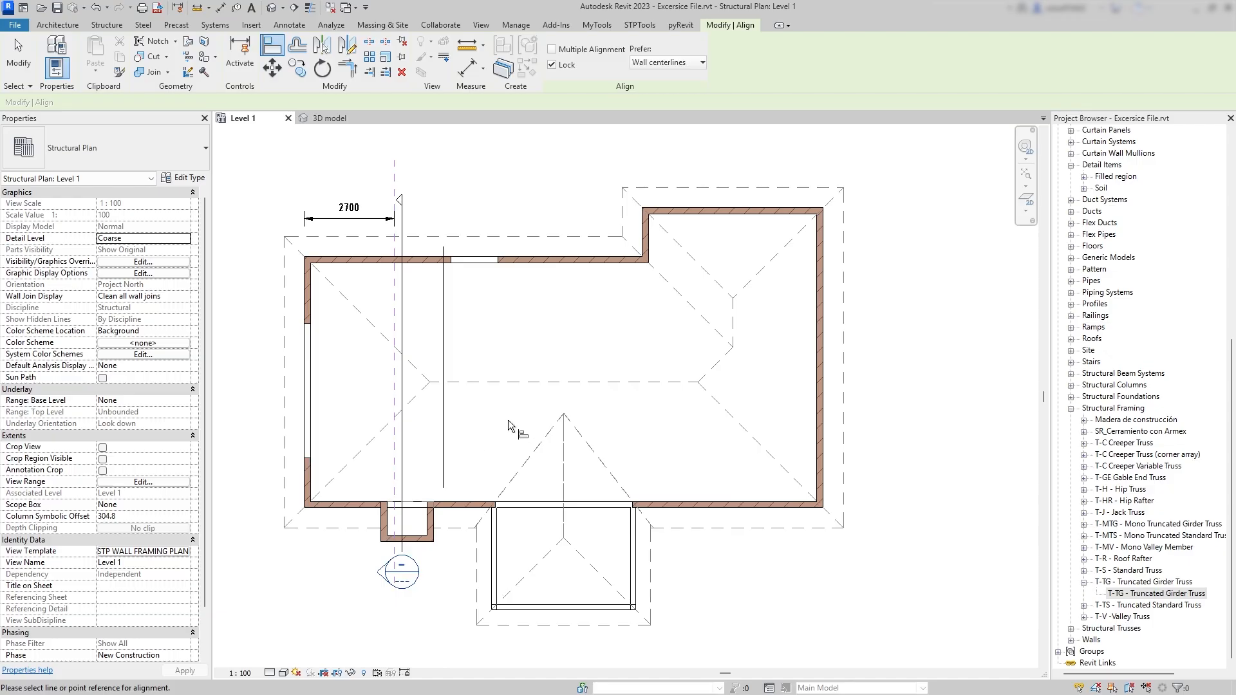
pyautogui.scroll(3, 508, 420)
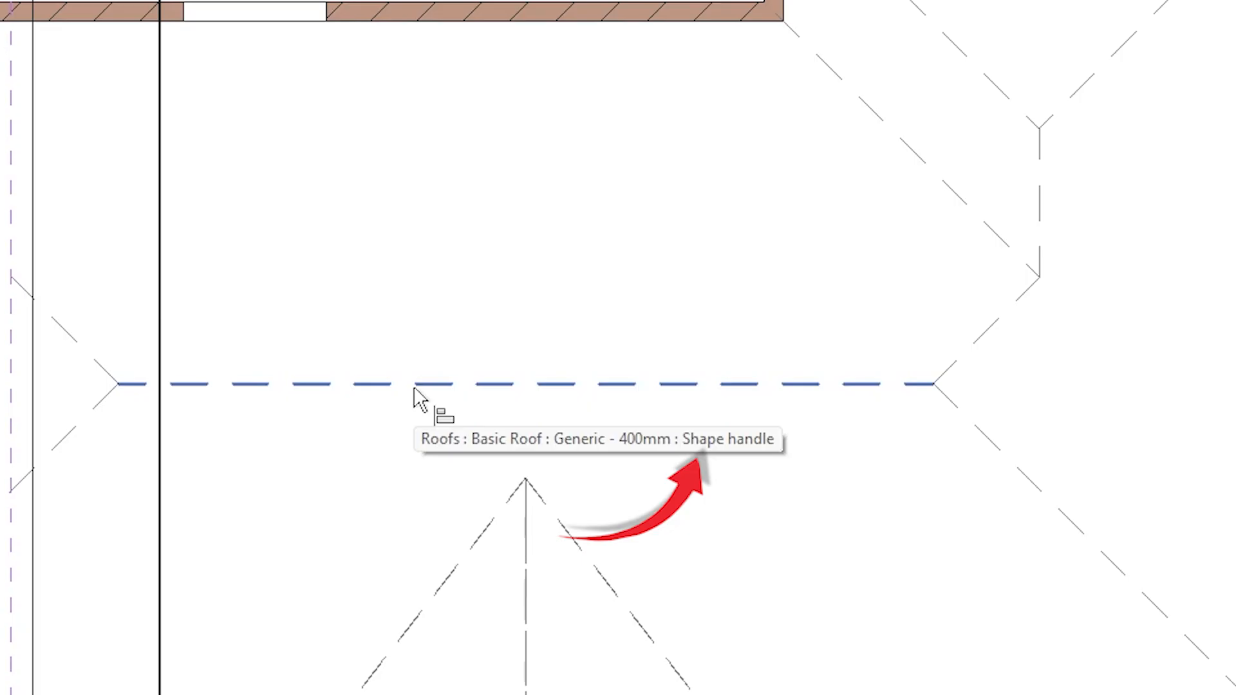
pyautogui.press('Tab')
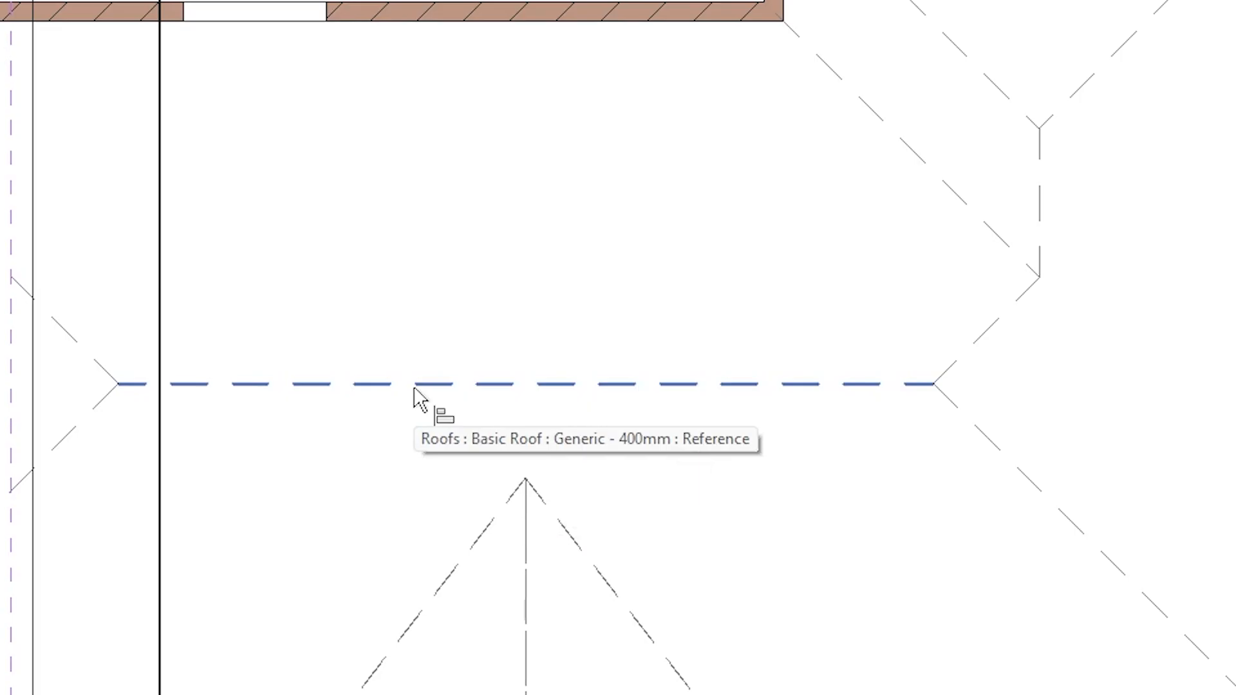
pyautogui.click(414, 388)
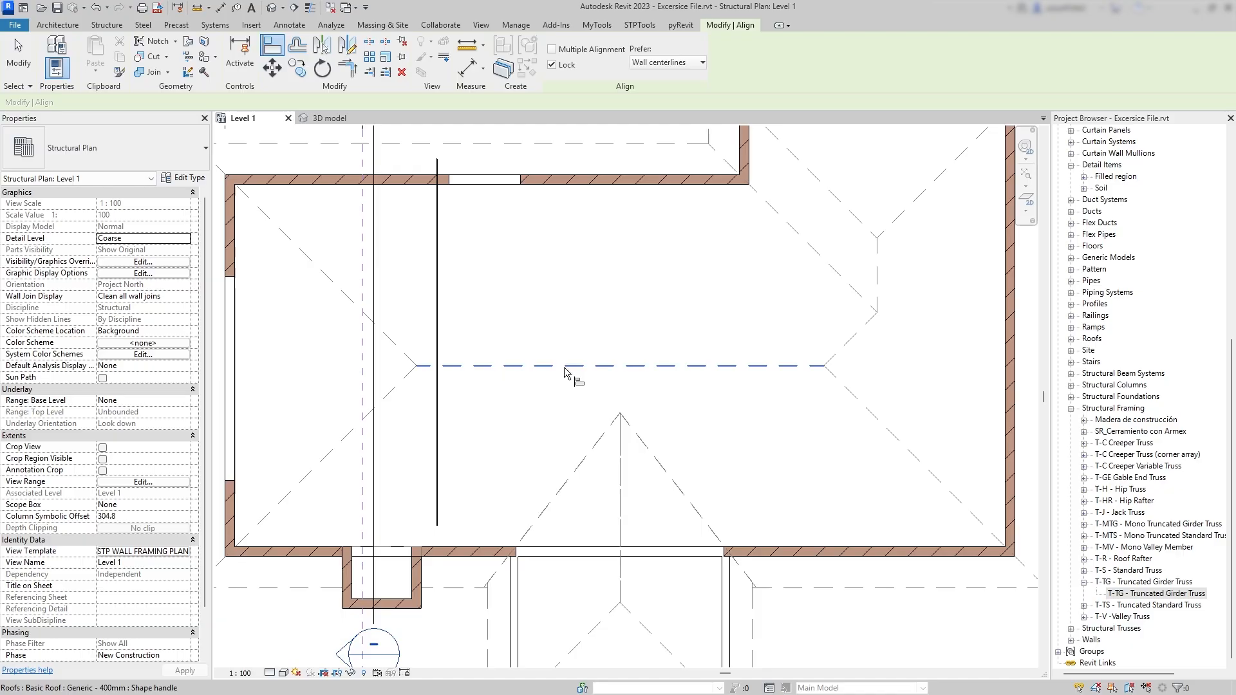
pyautogui.click(564, 372)
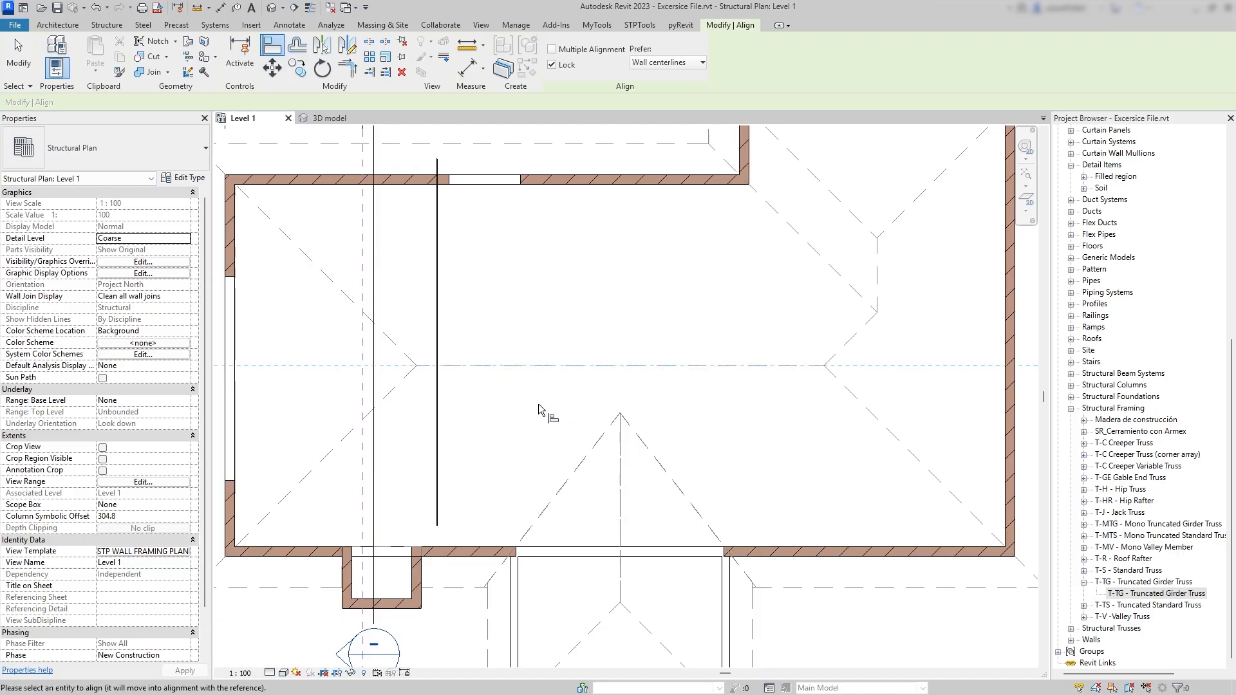
pyautogui.scroll(-1, 547, 409)
pyautogui.moveTo(547, 409); pyautogui.dragTo(568, 455, button='middle')
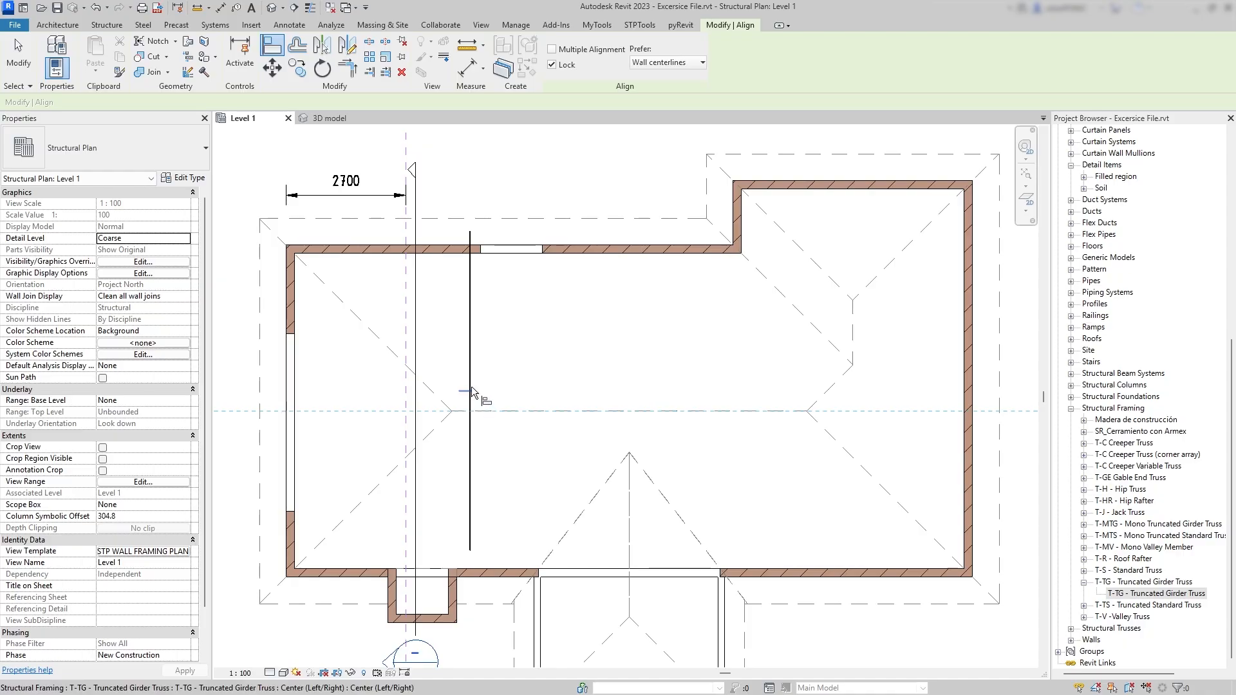
pyautogui.scroll(3, 474, 400)
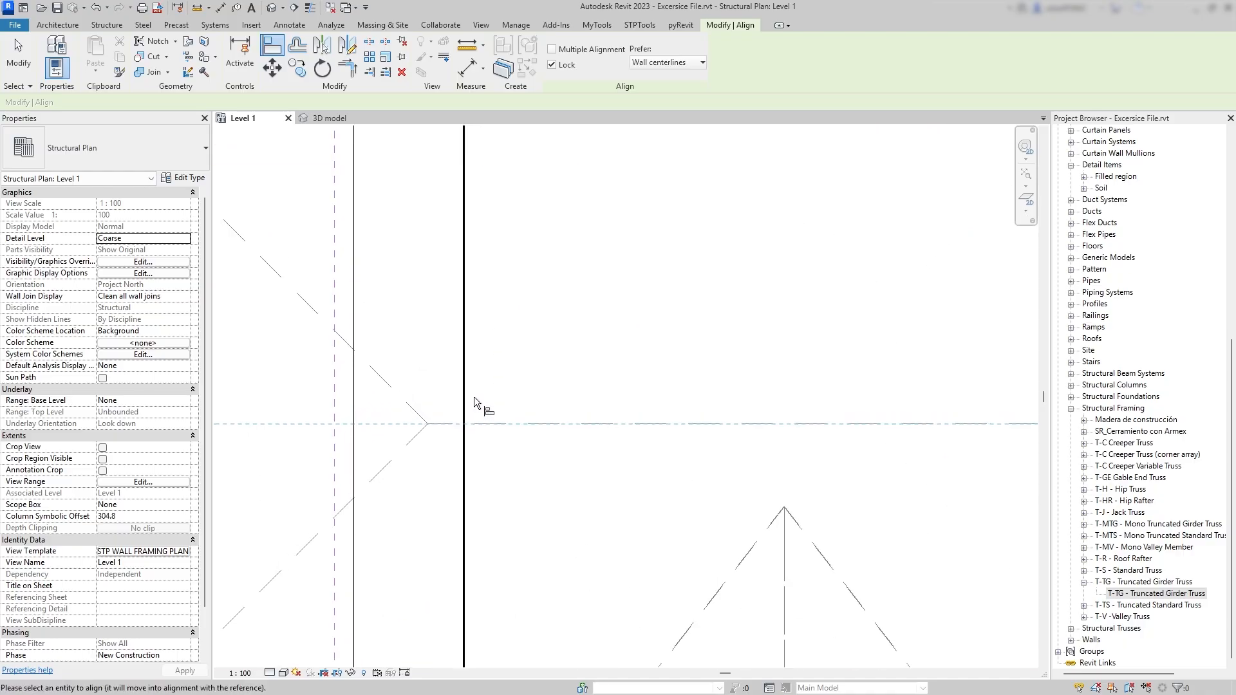
pyautogui.scroll(1, 474, 396)
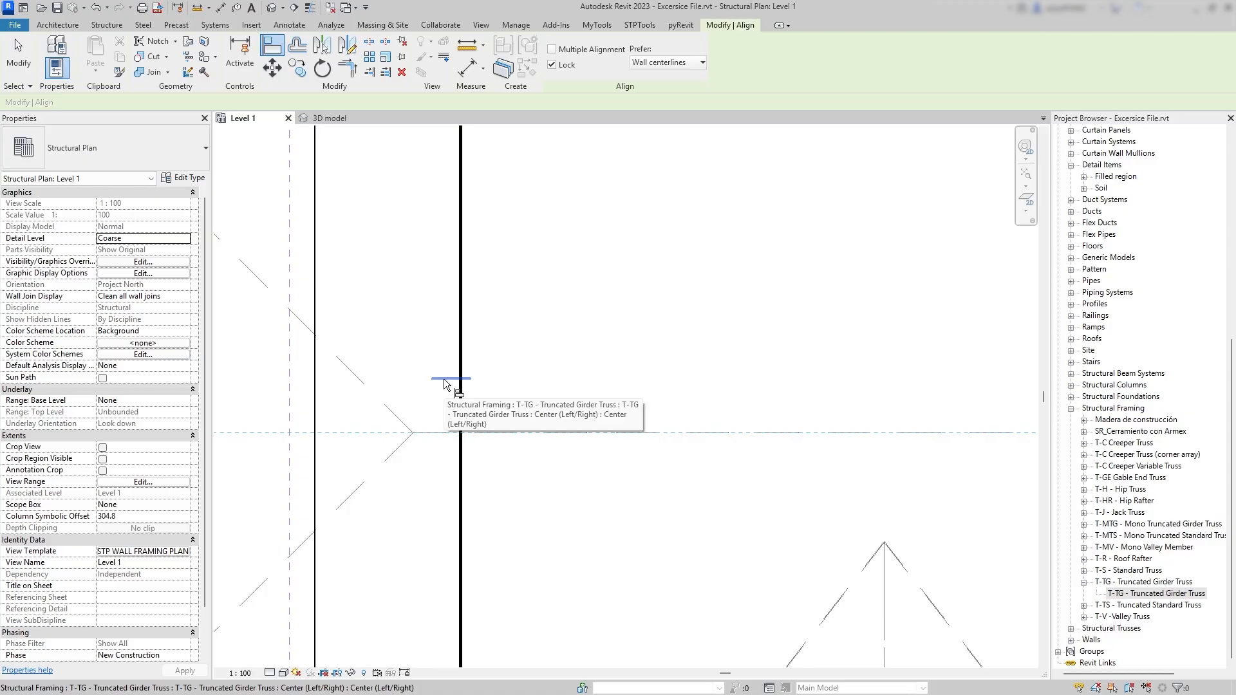
pyautogui.click(444, 384)
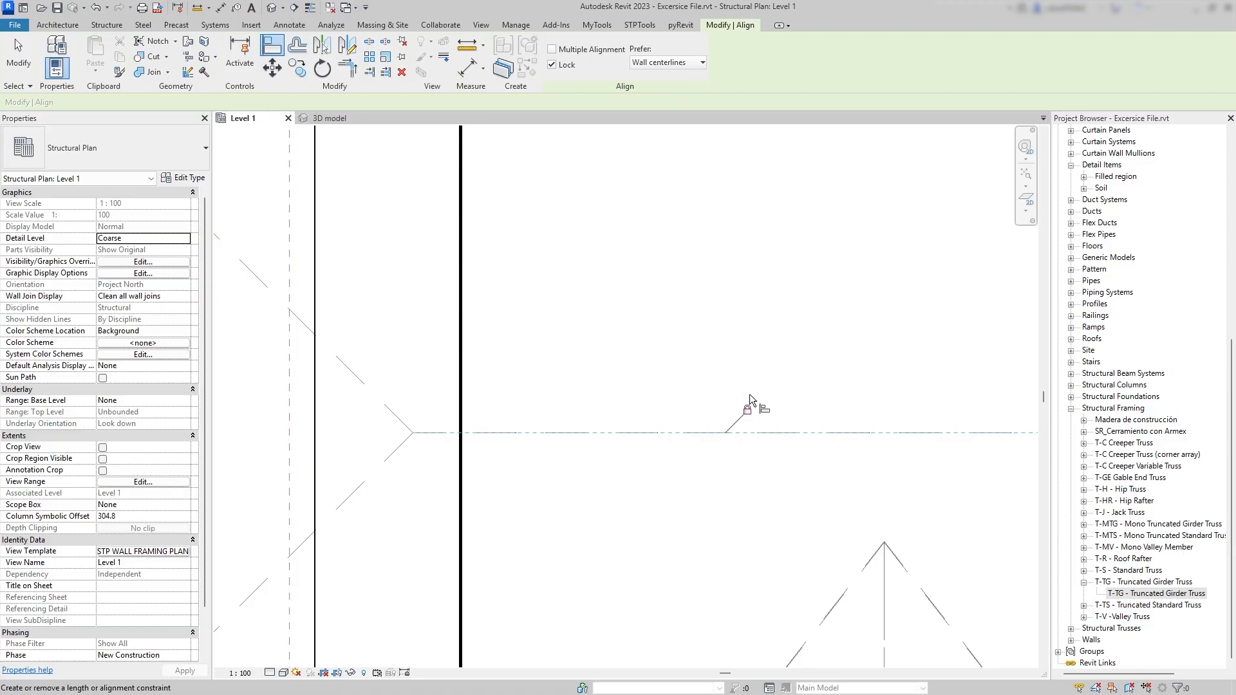
# Align the girder truss to the vertical reference plane 2700 mm from the west wall, with the alignment locked.
pyautogui.scroll(-2, 588, 408)
pyautogui.scroll(-3, 548, 385)
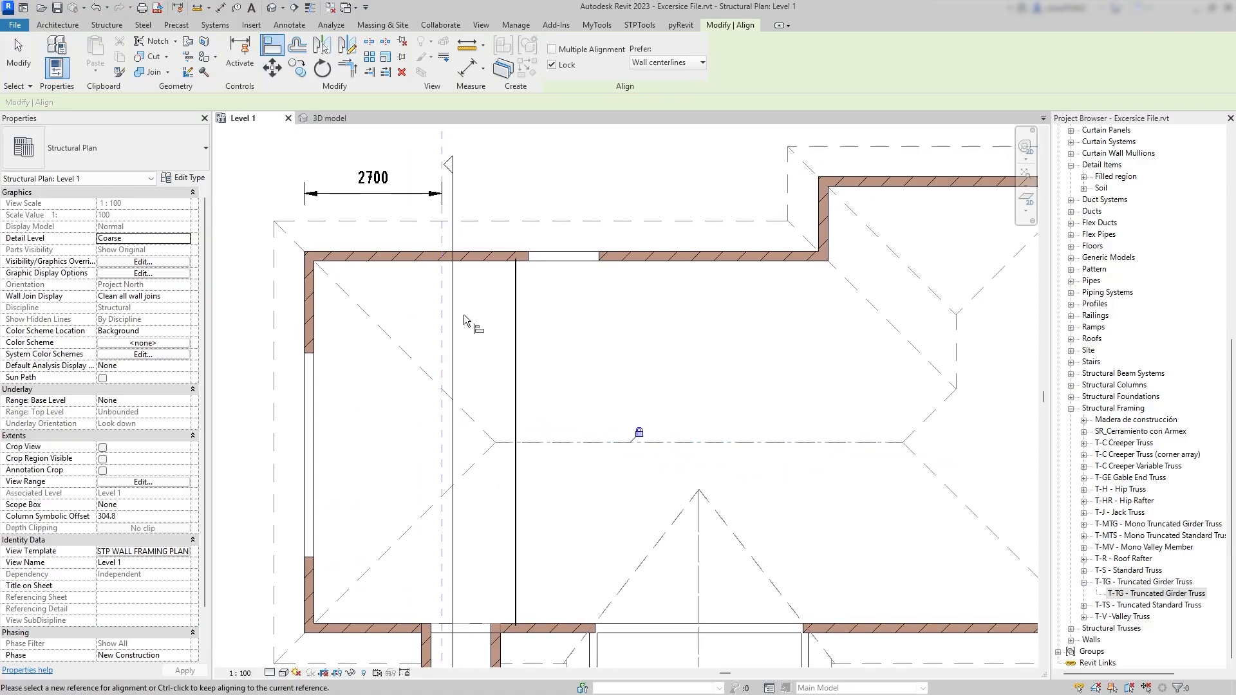
pyautogui.click(443, 325)
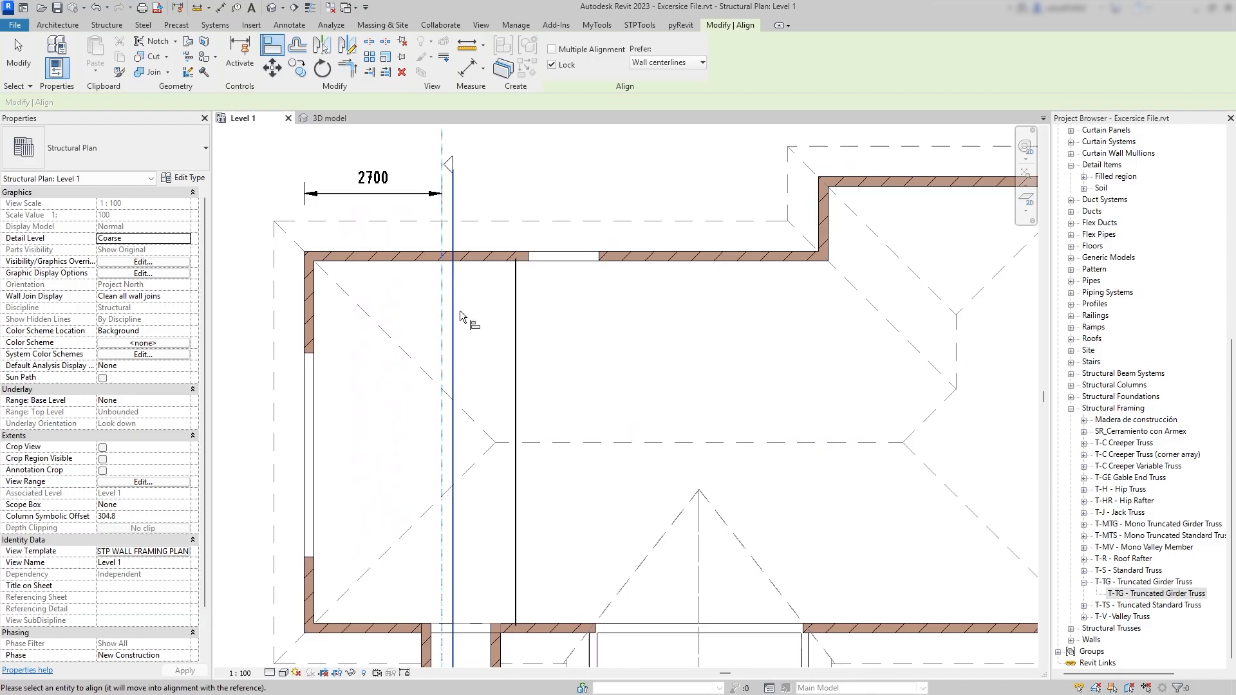
pyautogui.click(515, 334)
pyautogui.scroll(-1, 546, 387)
pyautogui.moveTo(547, 387); pyautogui.dragTo(532, 366, button='middle')
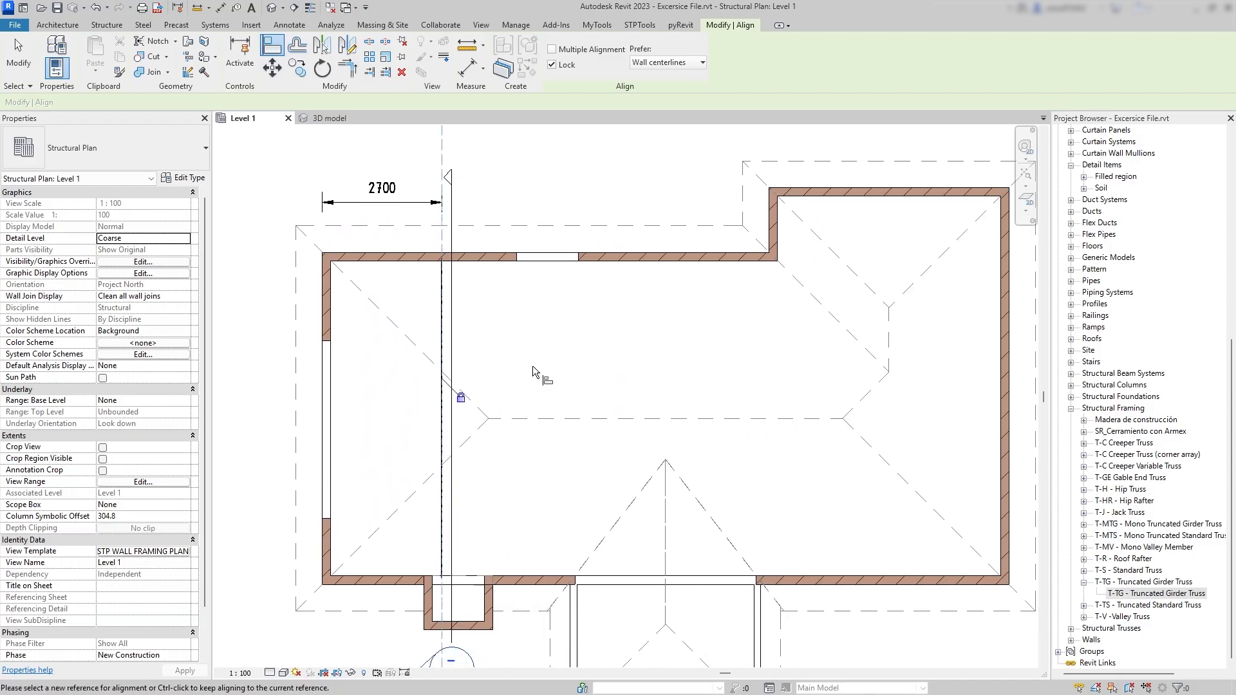
pyautogui.press('Escape')
# In the 3D model view, set the Length of the truncated girder truss type to 7500 mm.
pyautogui.click(327, 122)
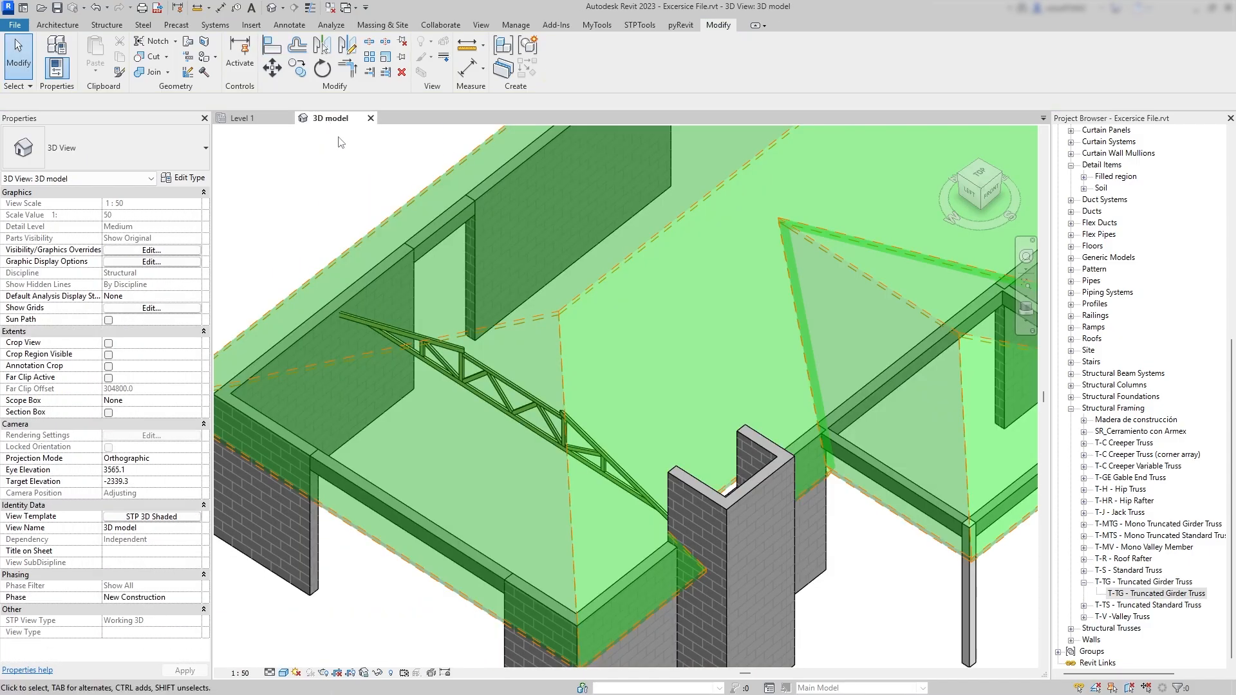
pyautogui.click(502, 386)
pyautogui.keyDown('shift'); pyautogui.moveTo(503, 385); pyautogui.dragTo(644, 464, button='middle'); pyautogui.keyUp('shift')
pyautogui.click(182, 178)
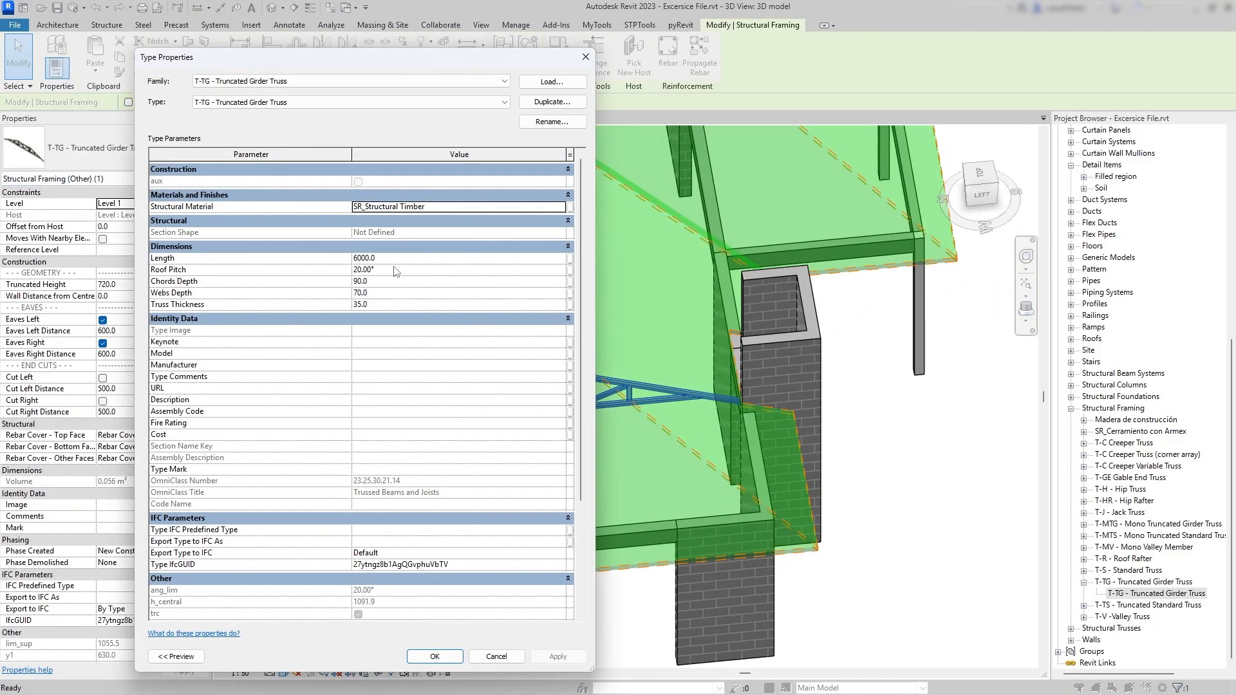
pyautogui.click(399, 258)
pyautogui.write('75')
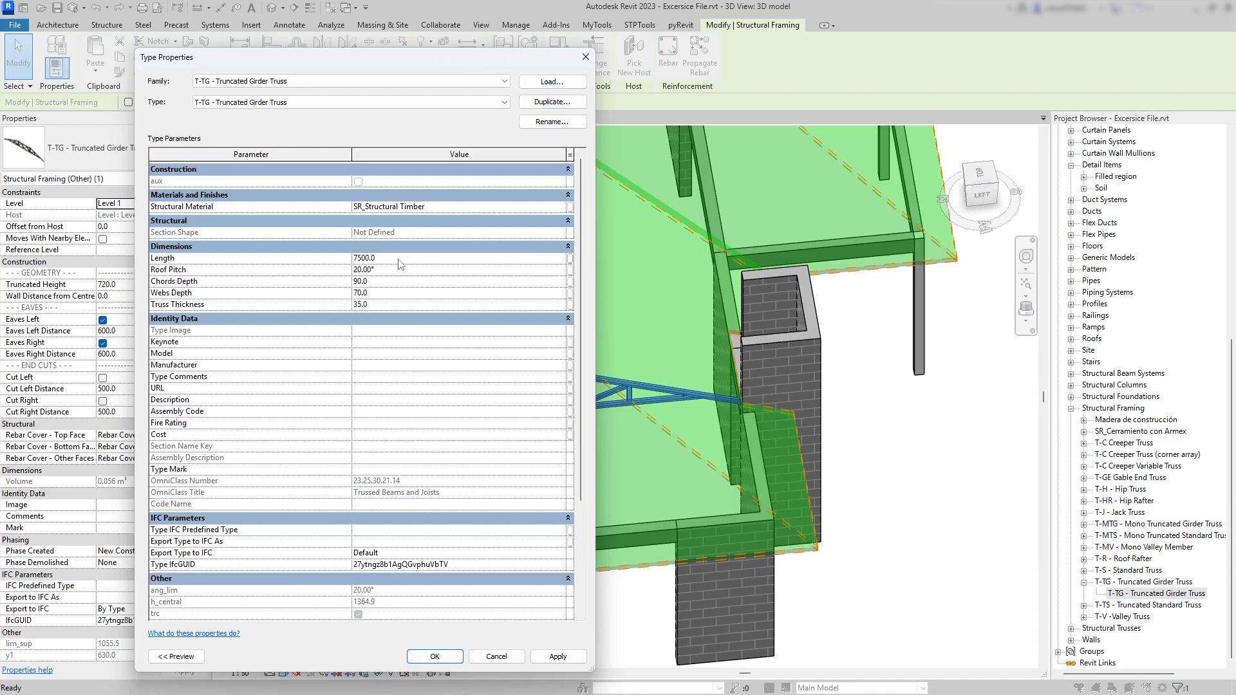
pyautogui.click(351, 270)
pyautogui.click(450, 663)
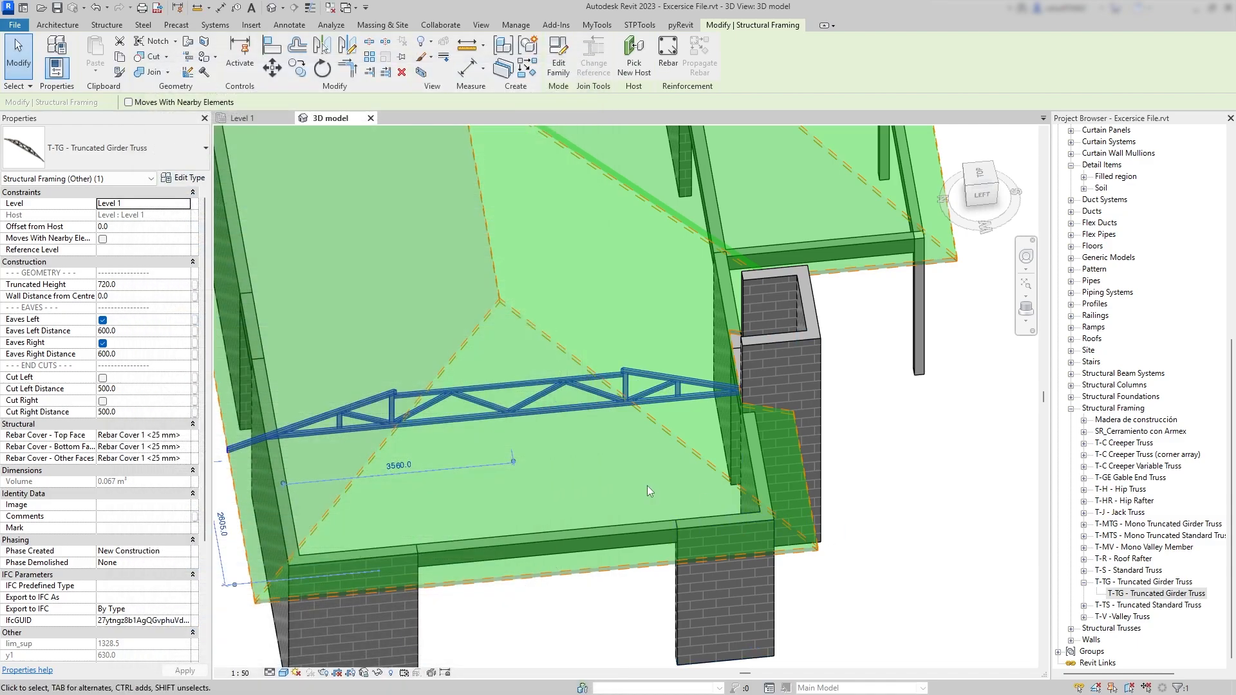
pyautogui.press('Escape')
# Review the truss under the roof in 3D, and check the main roof's pitch on the Level 1 plan with Spot Slope.
pyautogui.keyDown('shift'); pyautogui.moveTo(588, 478); pyautogui.dragTo(400, 314, button='middle'); pyautogui.keyUp('shift')
pyautogui.scroll(-6, 400, 314)
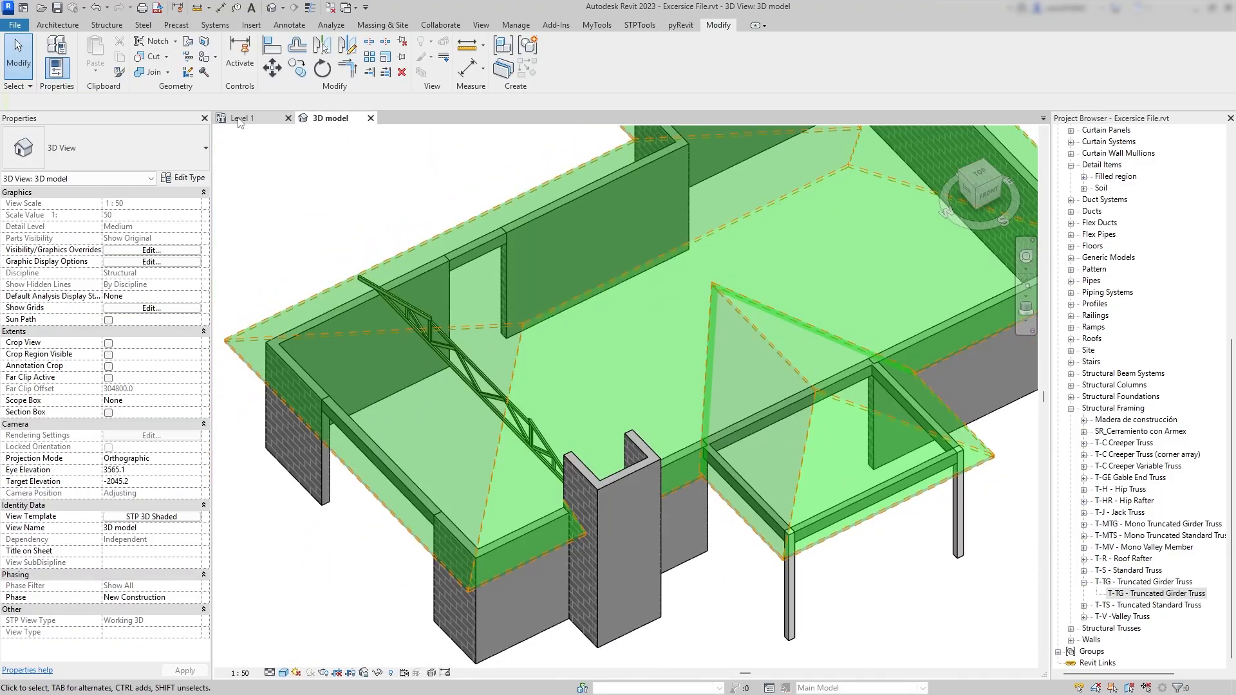
pyautogui.click(241, 117)
pyautogui.click(418, 257)
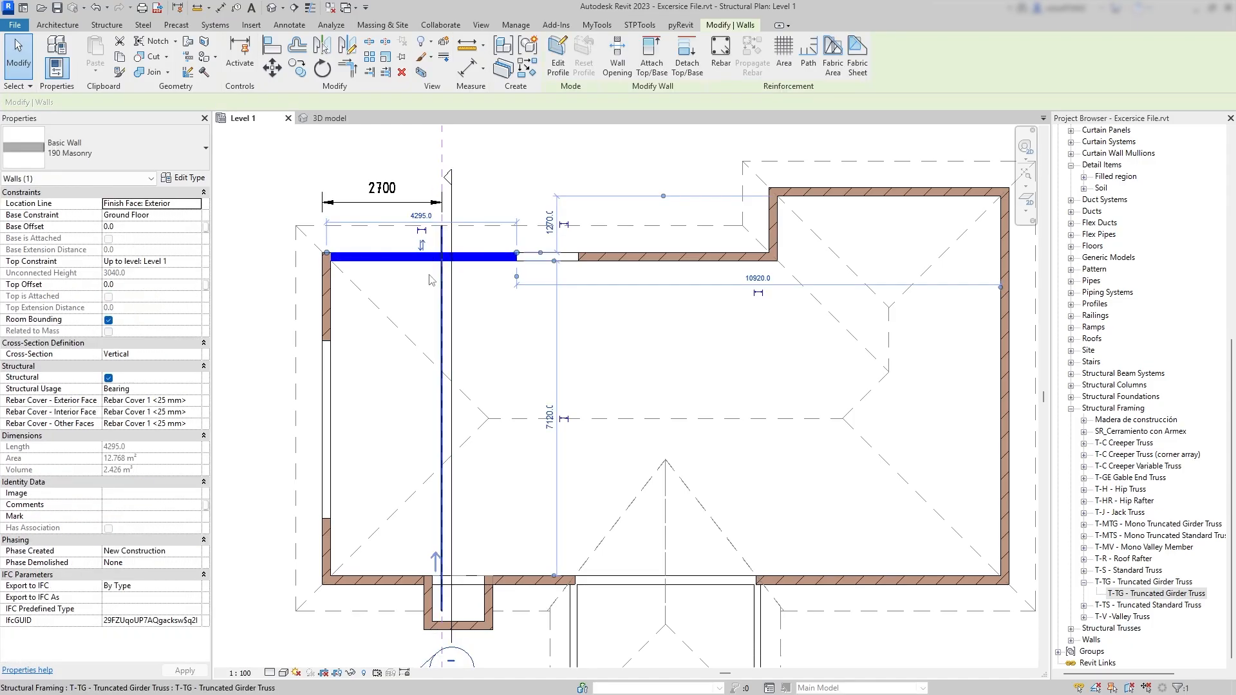
pyautogui.scroll(-2, 431, 273)
pyautogui.moveTo(445, 281); pyautogui.dragTo(446, 313, button='middle')
pyautogui.press('Escape')
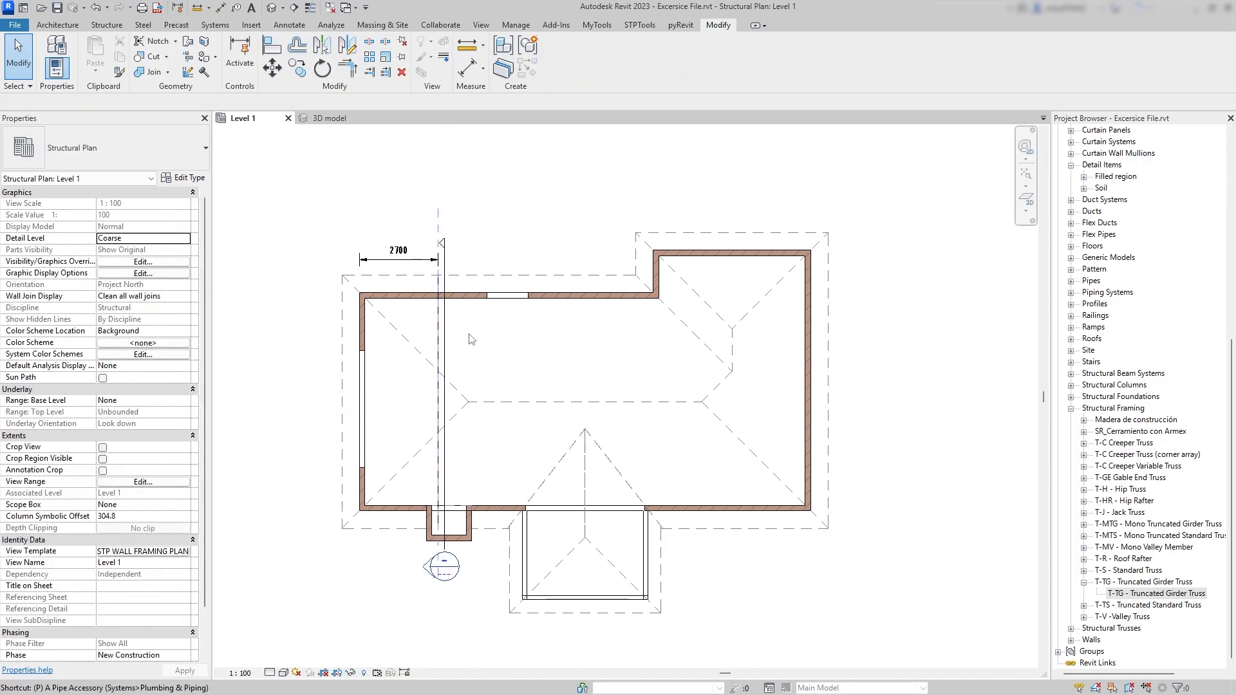
pyautogui.scroll(2, 492, 386)
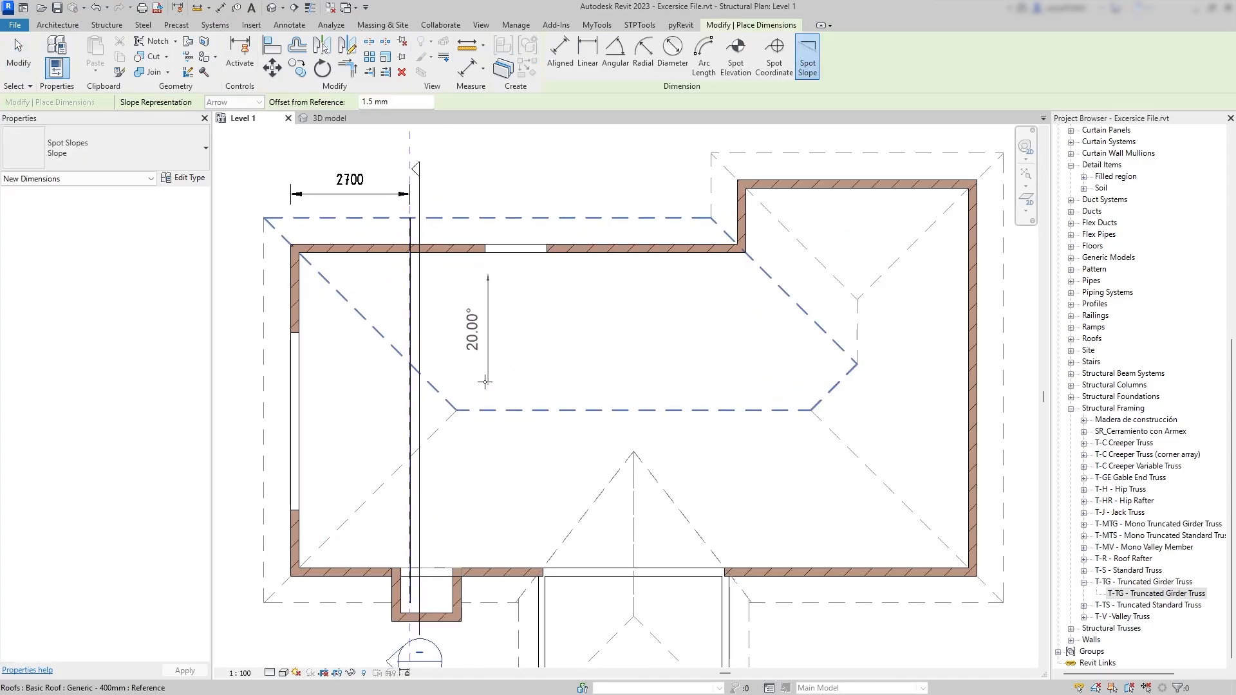
pyautogui.press('Escape')
# Move the building's northern walls, together with the 2700 mm dimension, 500 mm upward in plan.
pyautogui.scroll(-3, 483, 405)
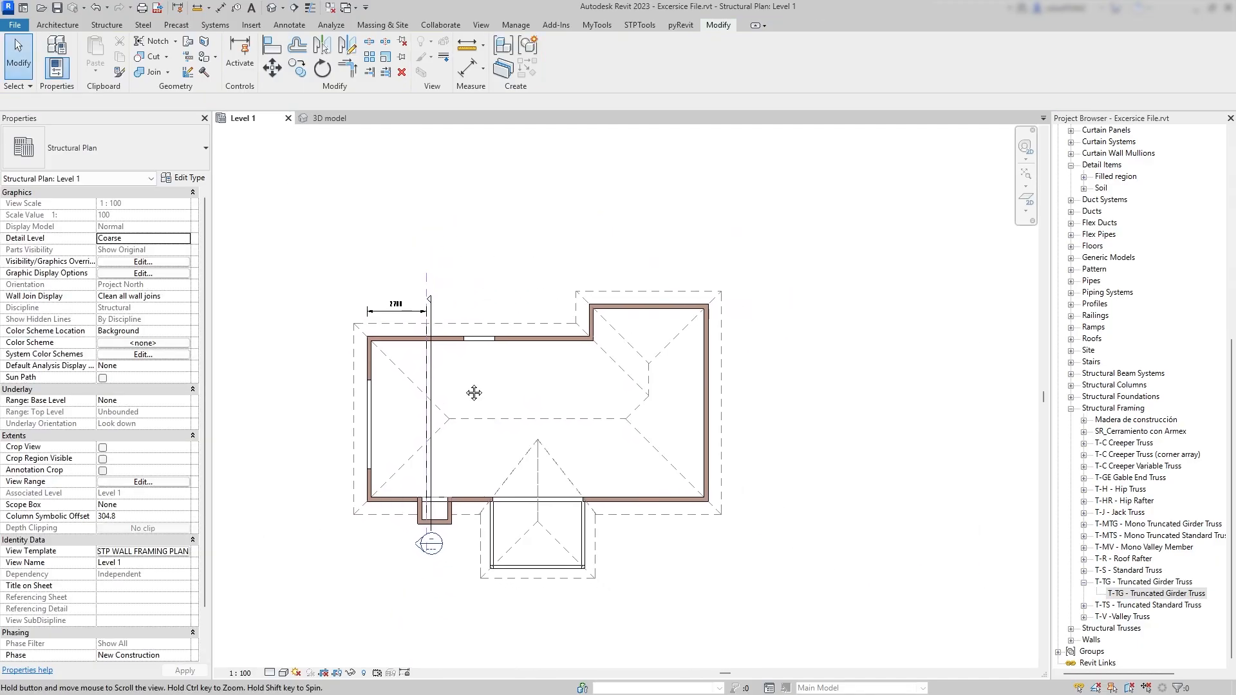
pyautogui.moveTo(356, 281); pyautogui.dragTo(714, 384)
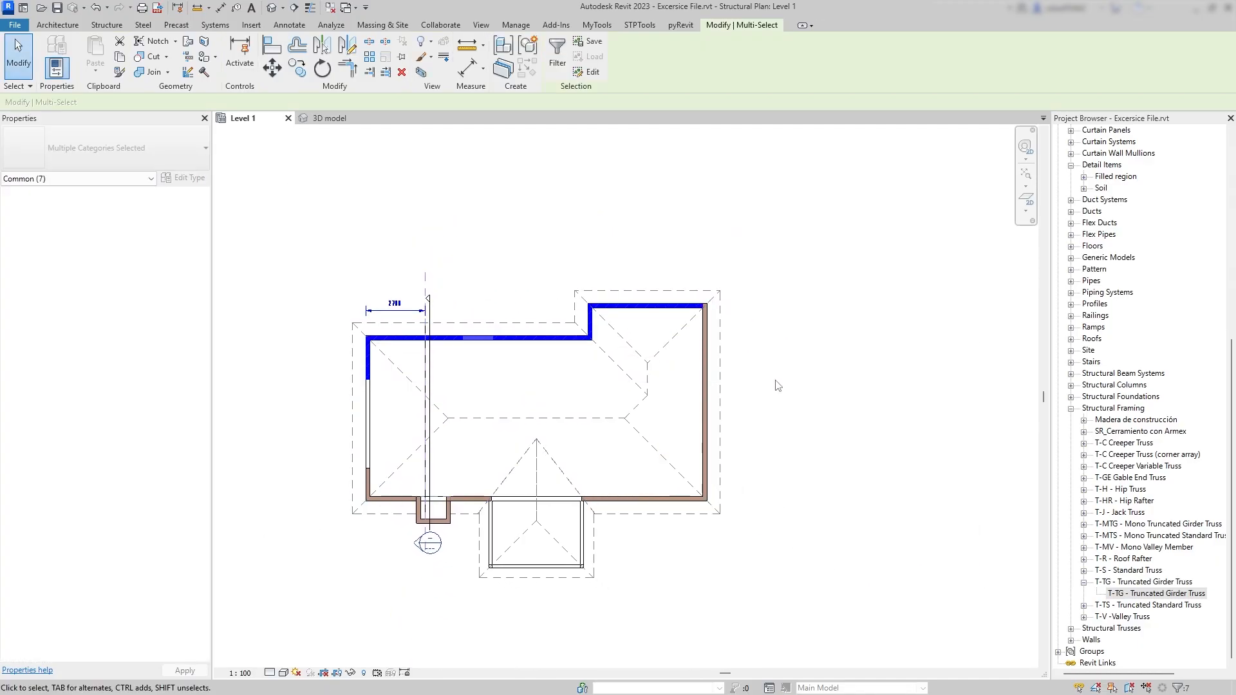
pyautogui.press('m')
pyautogui.press('v')
pyautogui.click(785, 389)
pyautogui.write('500')
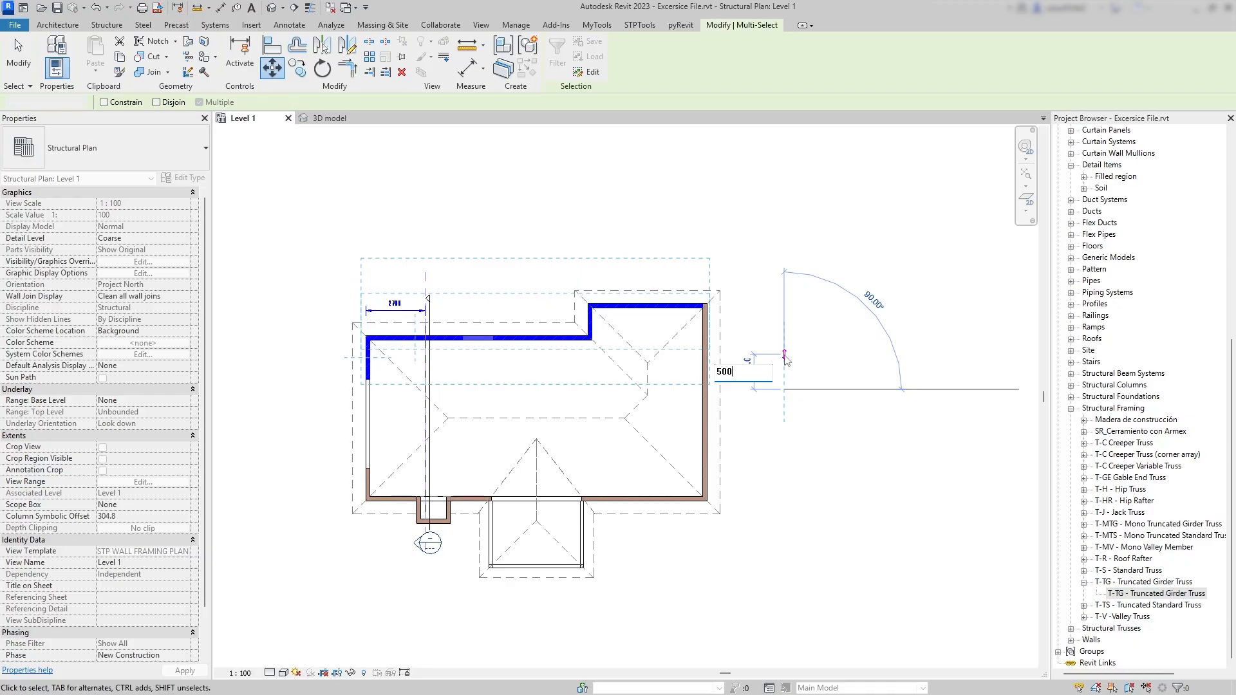
pyautogui.press('Return')
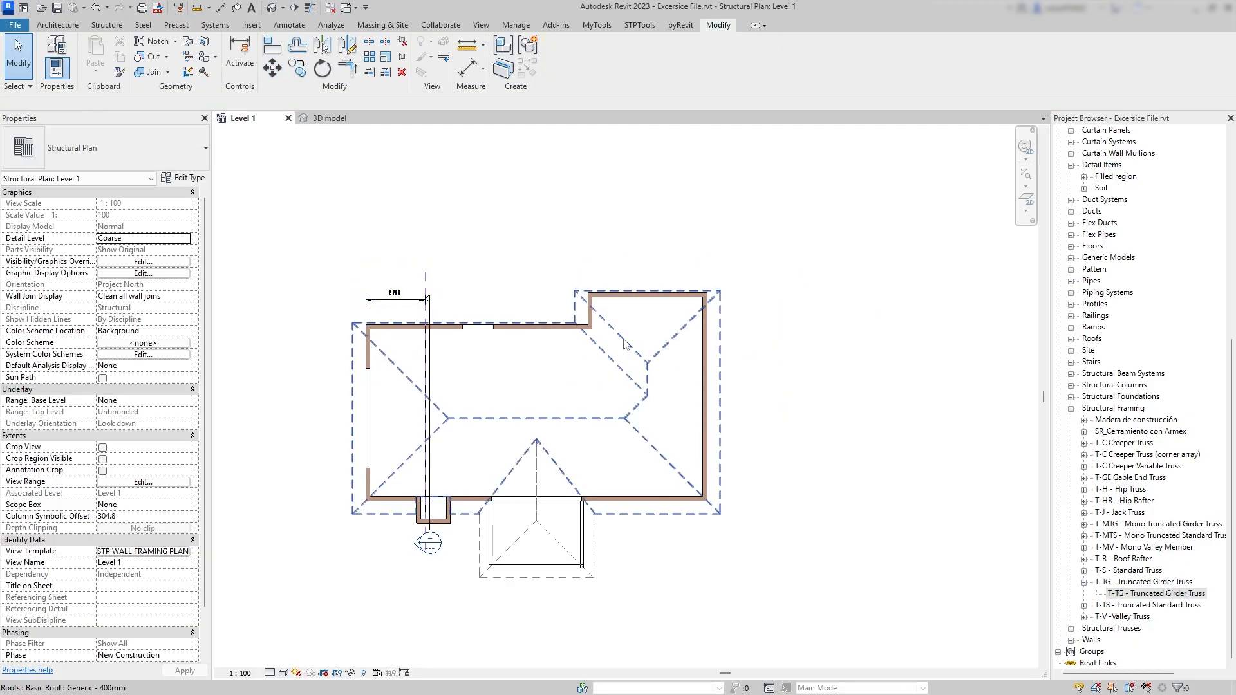
# Edit the main roof's footprint and move its west, north and east boundary lines 500 mm upward in plan.
pyautogui.doubleClick(624, 344)
pyautogui.moveTo(751, 409)
pyautogui.mouseDown()
pyautogui.moveTo(475, 282)
pyautogui.moveTo(290, 215)
pyautogui.mouseUp()
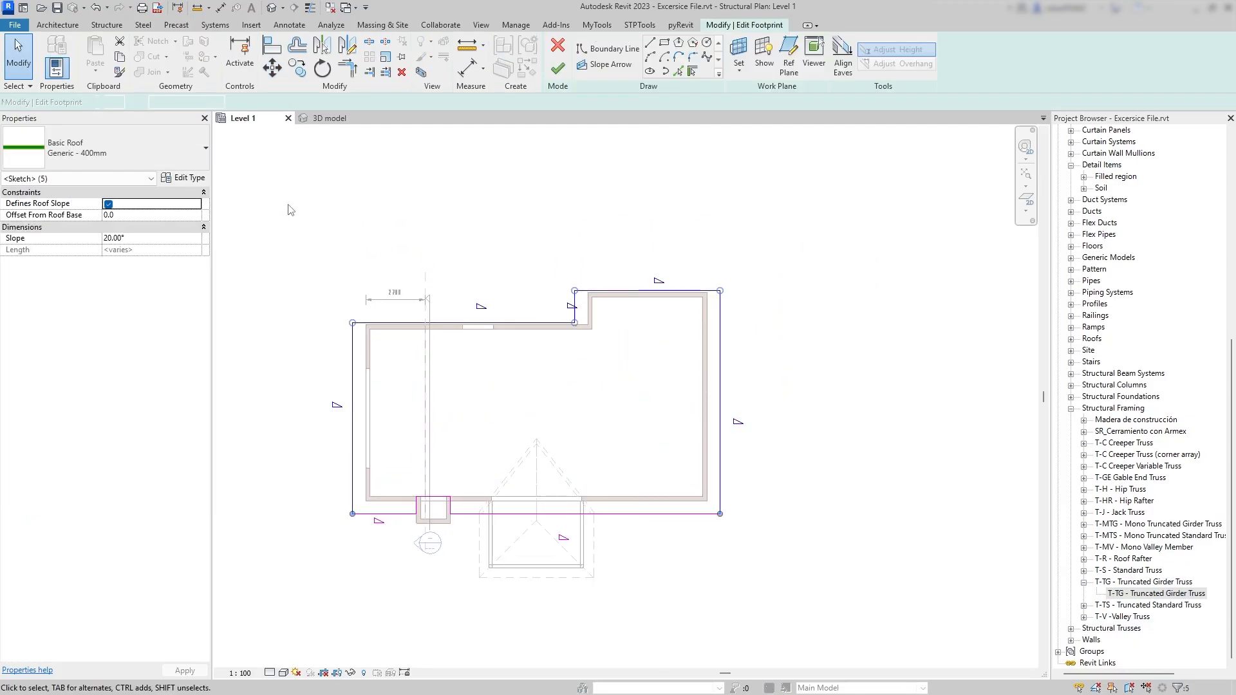
pyautogui.press('m')
pyautogui.press('v')
pyautogui.click(781, 369)
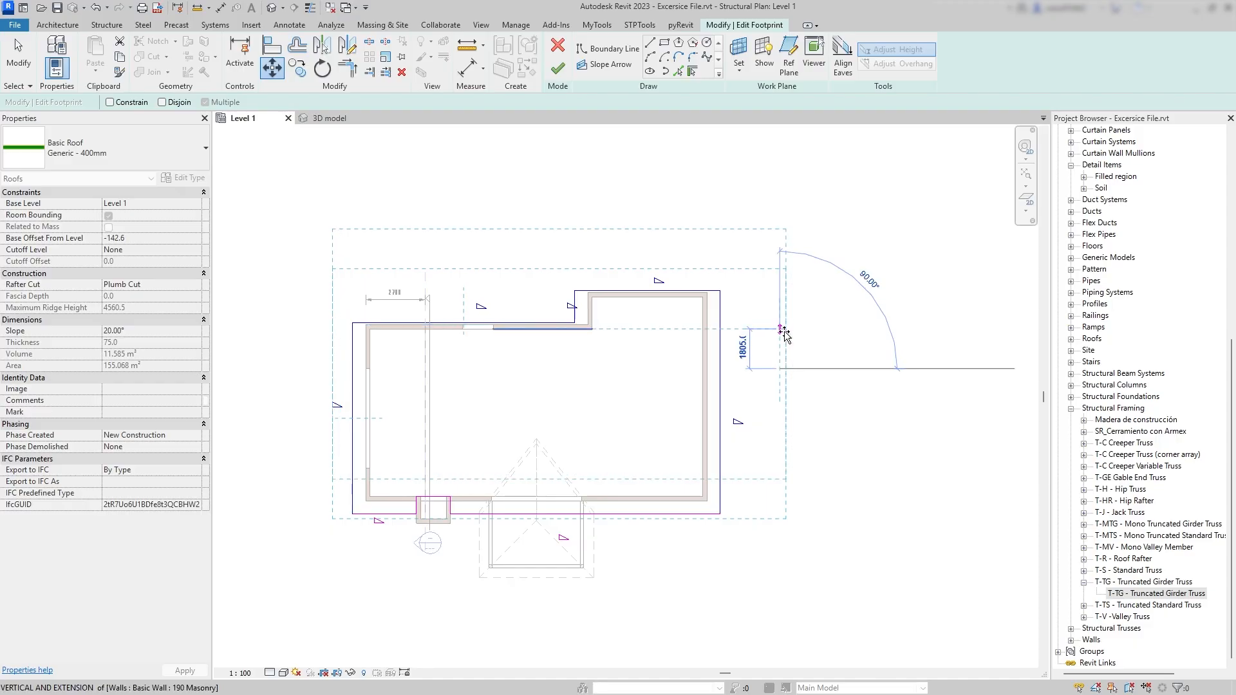
pyautogui.write('500')
pyautogui.press('Return')
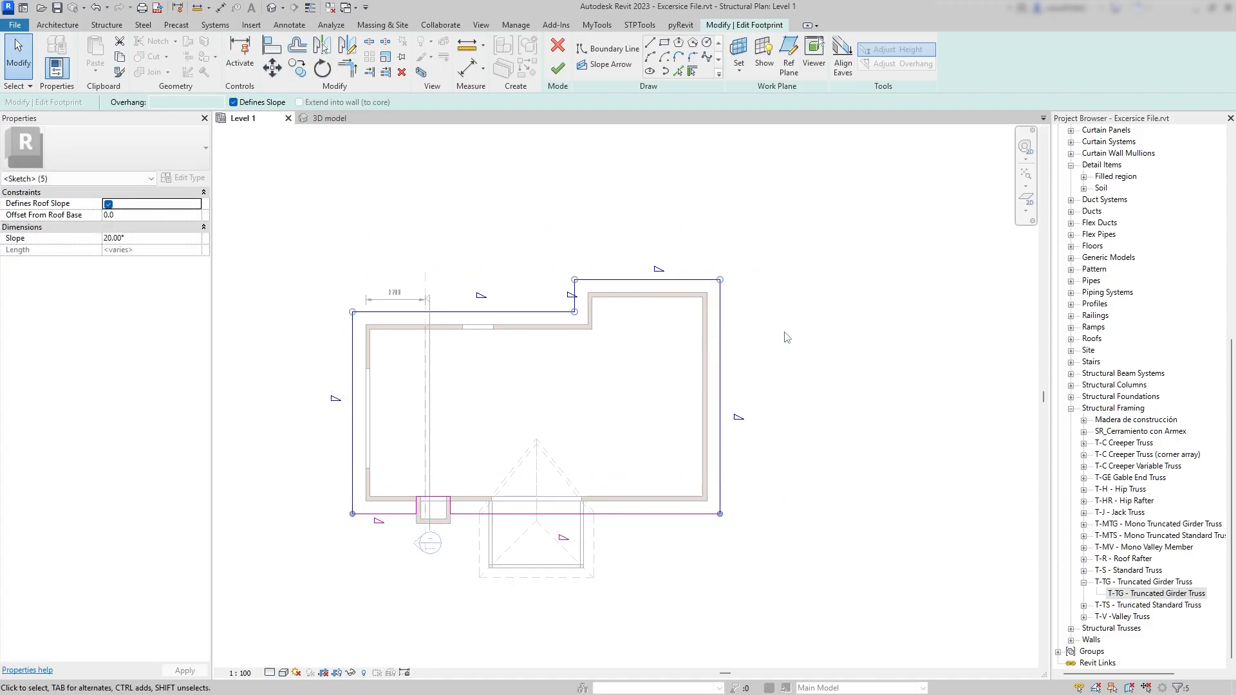
# Set the slope of the main roof's slope-defining boundary lines, excluding the chimney recess lines, to 22° and finish the footprint edit.
pyautogui.press('Escape')
pyautogui.moveTo(787, 579); pyautogui.dragTo(274, 230)
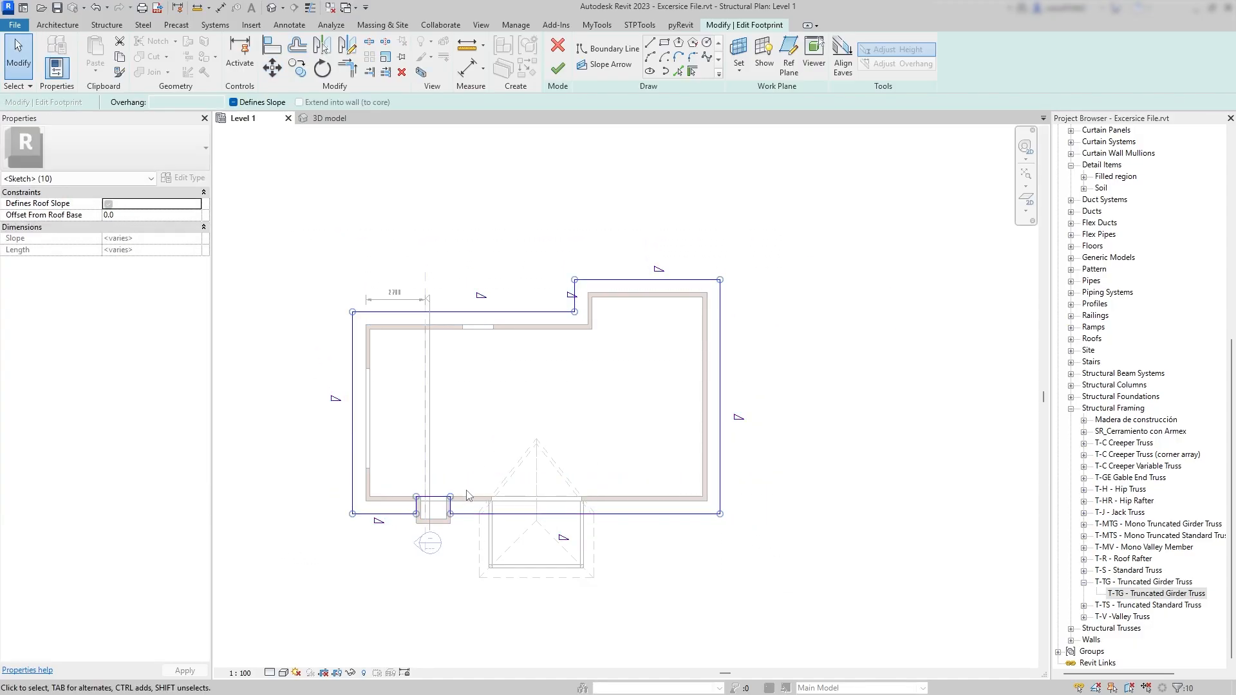
pyautogui.scroll(1, 465, 493)
pyautogui.keyDown('shift'); pyautogui.moveTo(464, 509); pyautogui.dragTo(392, 449); pyautogui.keyUp('shift')
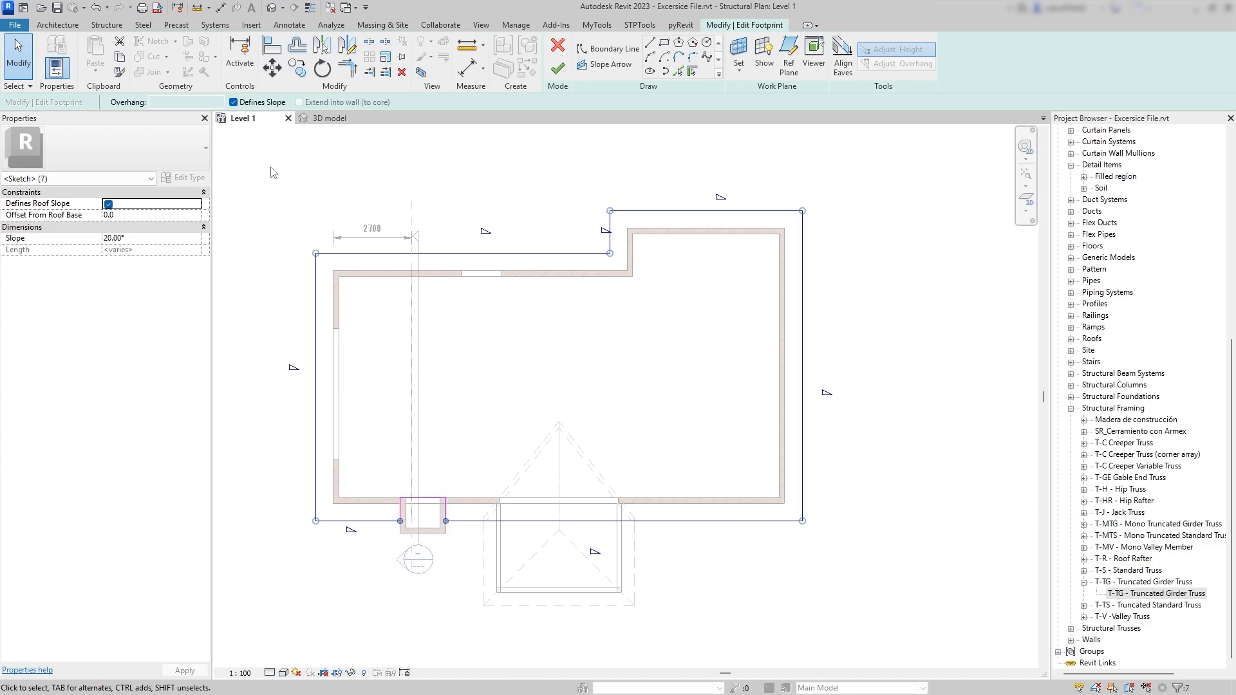
pyautogui.click(138, 239)
pyautogui.write('22')
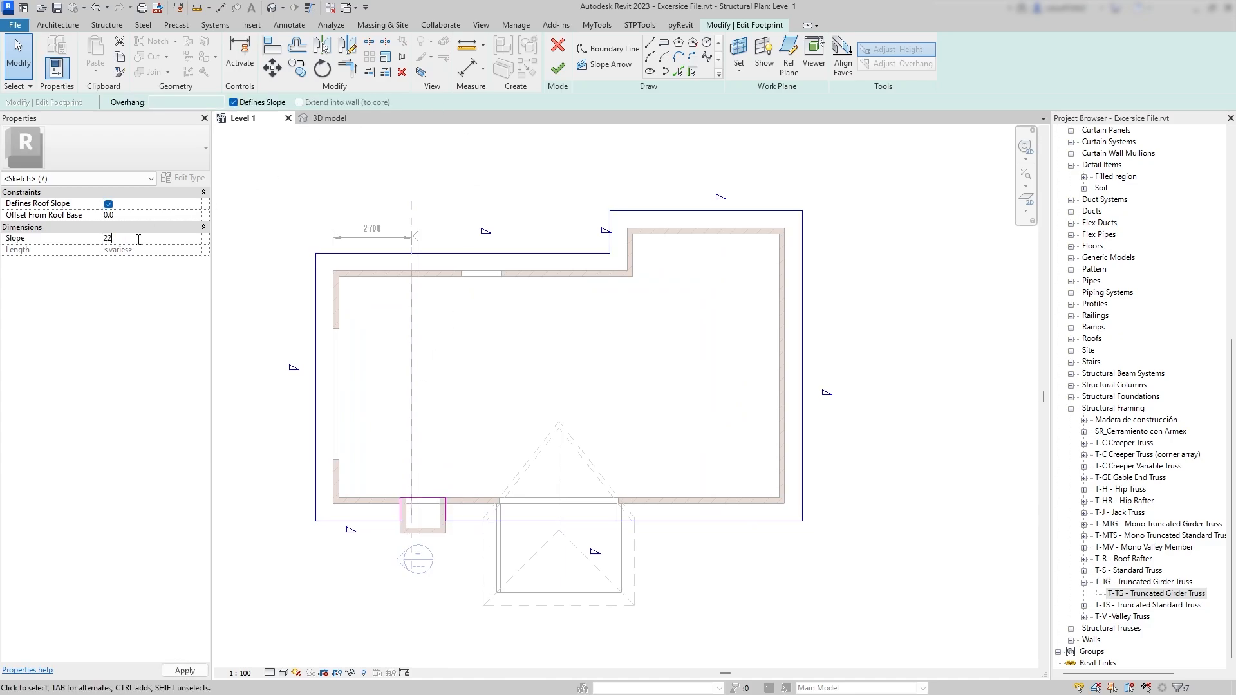
pyautogui.click(558, 69)
pyautogui.press('Escape')
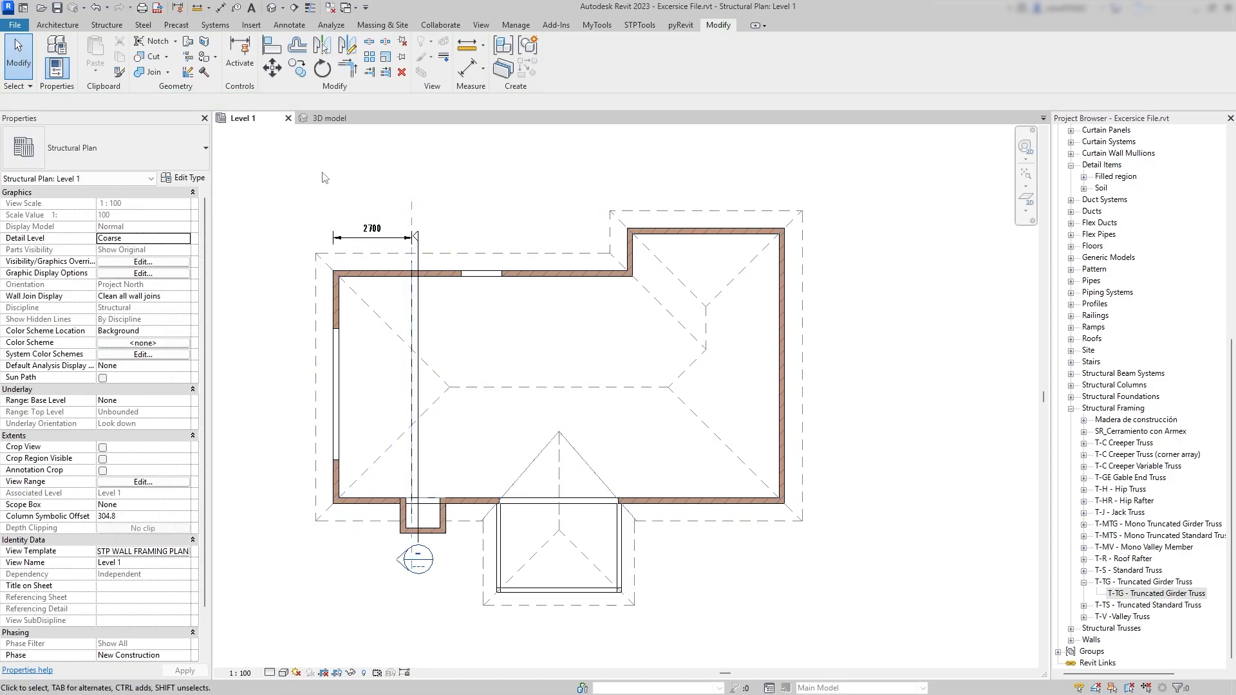
# Inspect in the 3D model view how both ends of the truncated girder truss fit under the main roof.
pyautogui.click(324, 120)
pyautogui.click(399, 309)
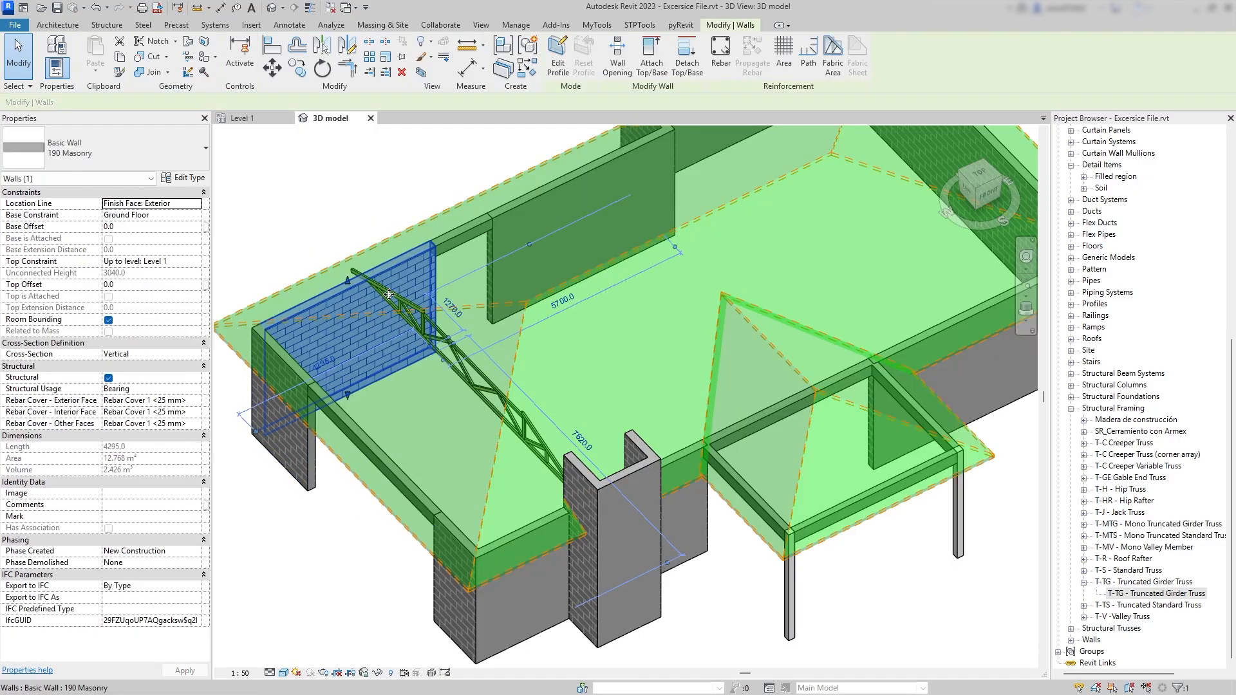
pyautogui.press('Escape')
pyautogui.click(419, 324)
pyautogui.scroll(2, 358, 286)
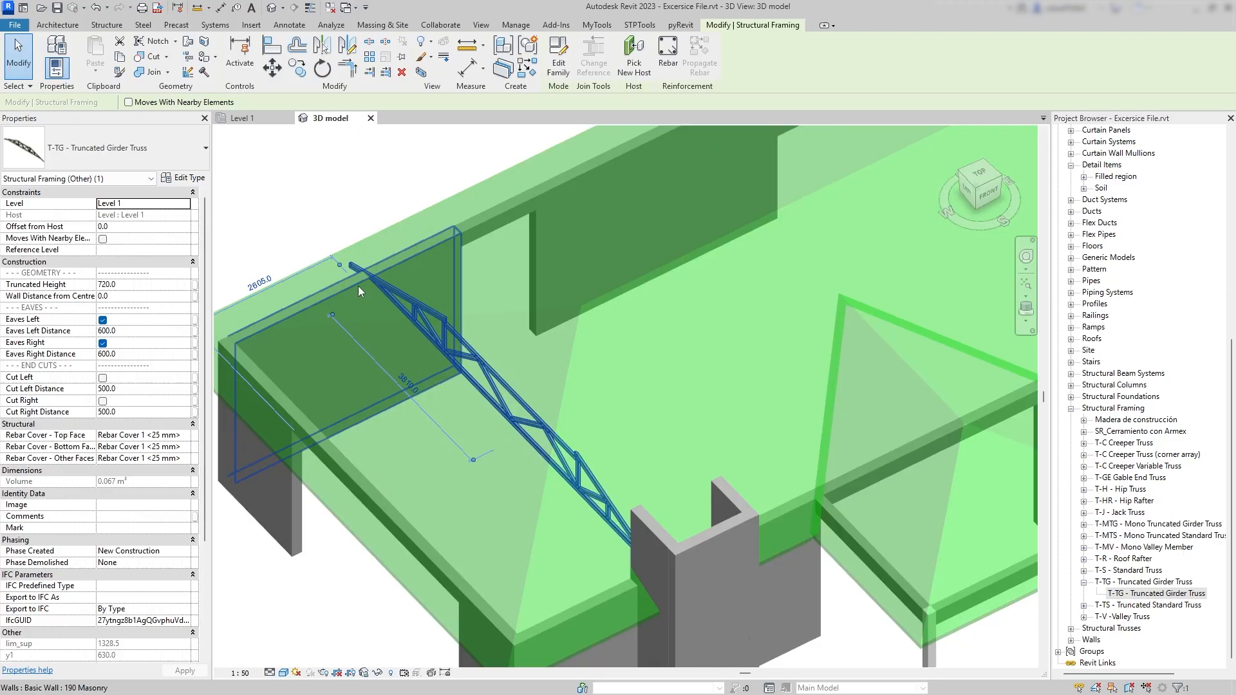
pyautogui.keyDown('shift'); pyautogui.moveTo(358, 286); pyautogui.dragTo(748, 492, button='middle'); pyautogui.keyUp('shift')
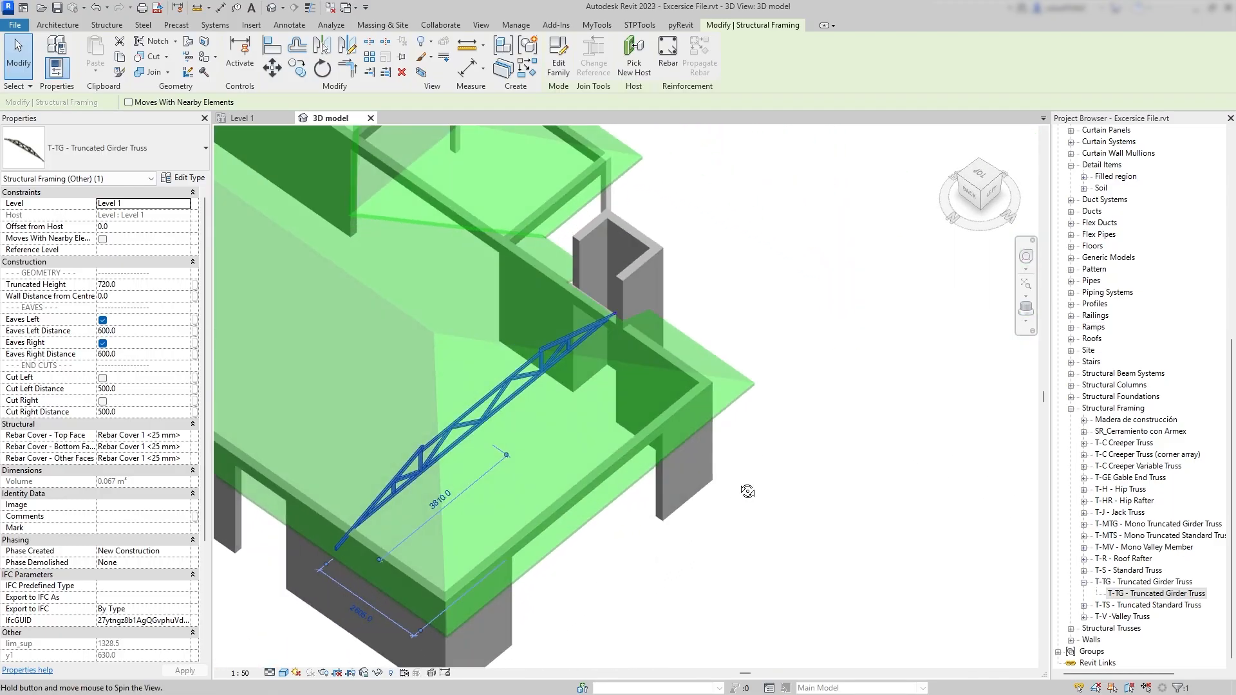
pyautogui.scroll(2, 612, 315)
pyautogui.keyDown('shift'); pyautogui.moveTo(550, 308); pyautogui.dragTo(560, 297, button='middle'); pyautogui.keyUp('shift')
pyautogui.scroll(-3, 547, 315)
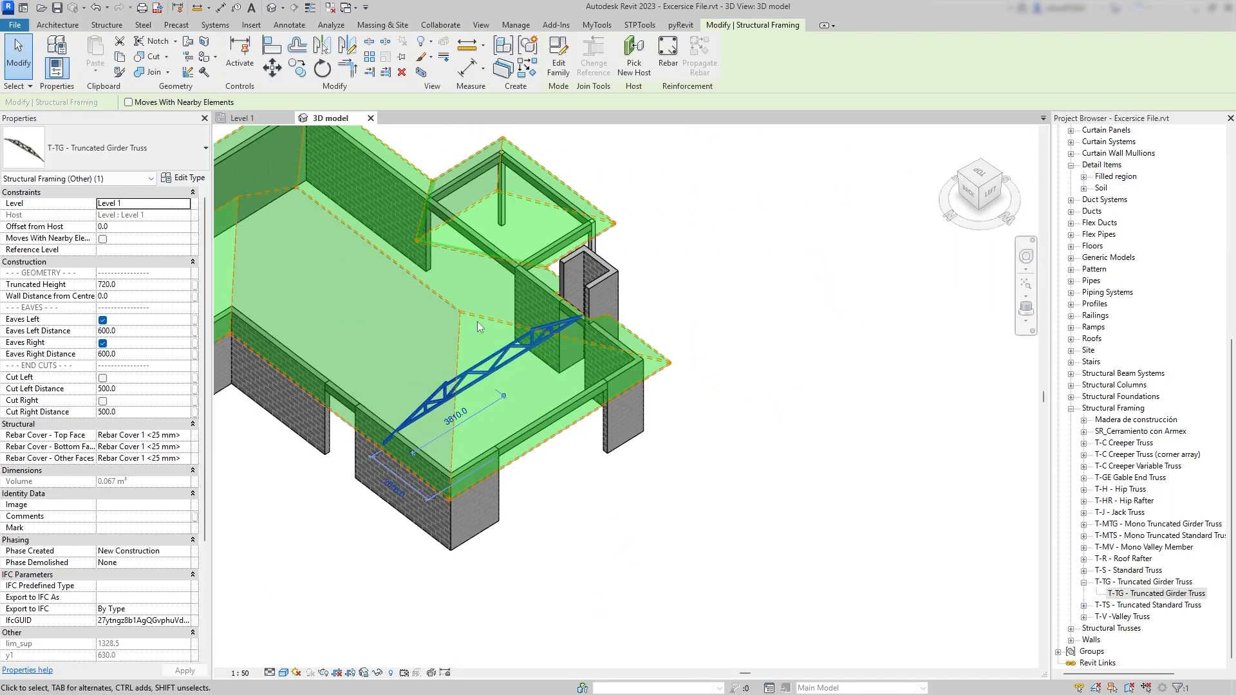
# Check the Length and Roof Pitch of the truncated girder truss type, and review the roof and truss from opposite sides.
pyautogui.click(182, 177)
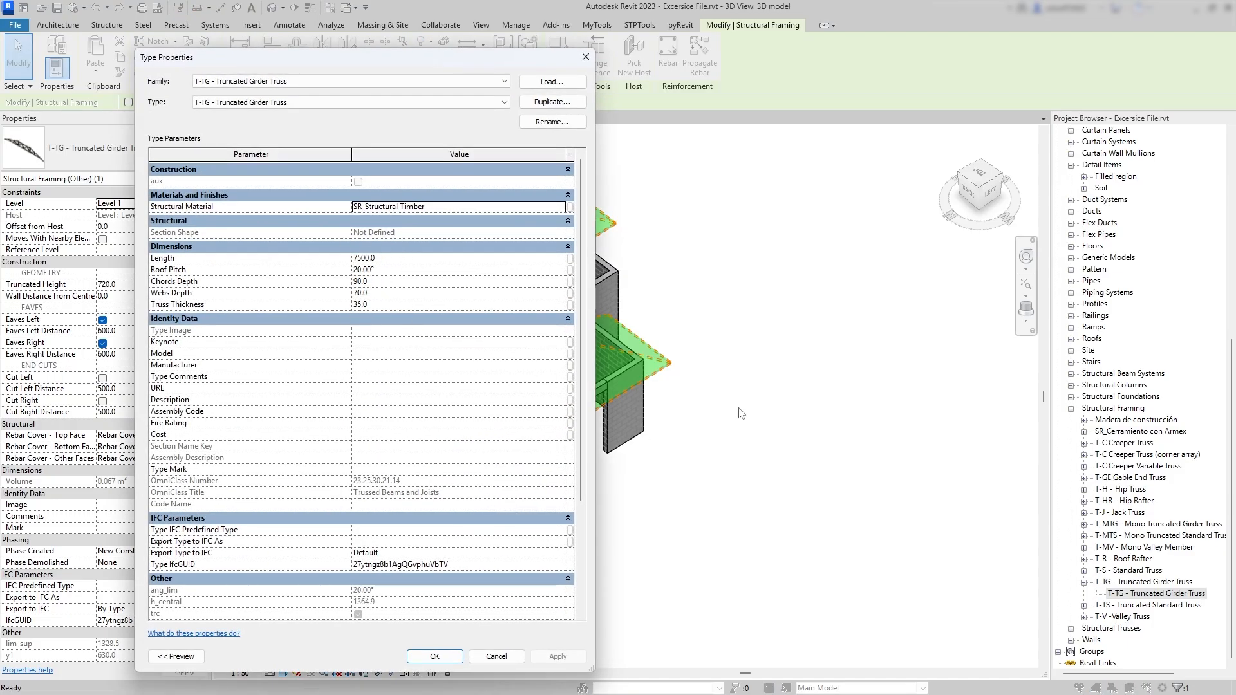
pyautogui.press('Escape')
pyautogui.press('Escape')
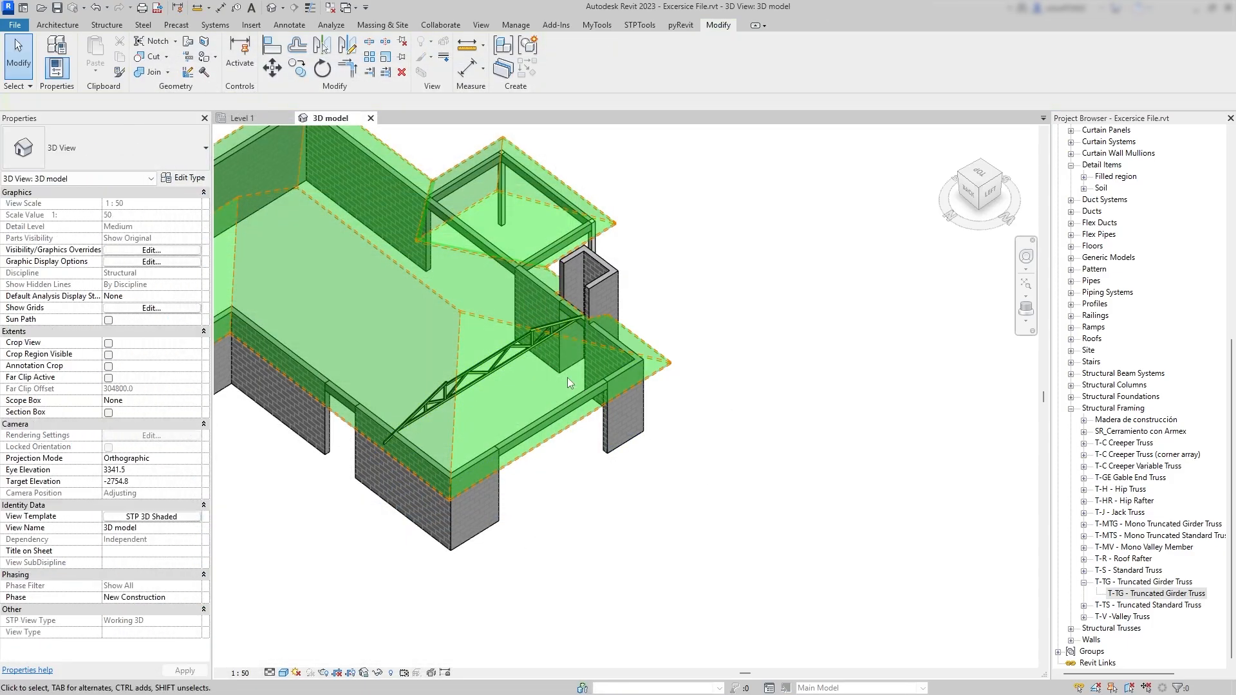
pyautogui.moveTo(567, 378); pyautogui.dragTo(724, 451, button='middle')
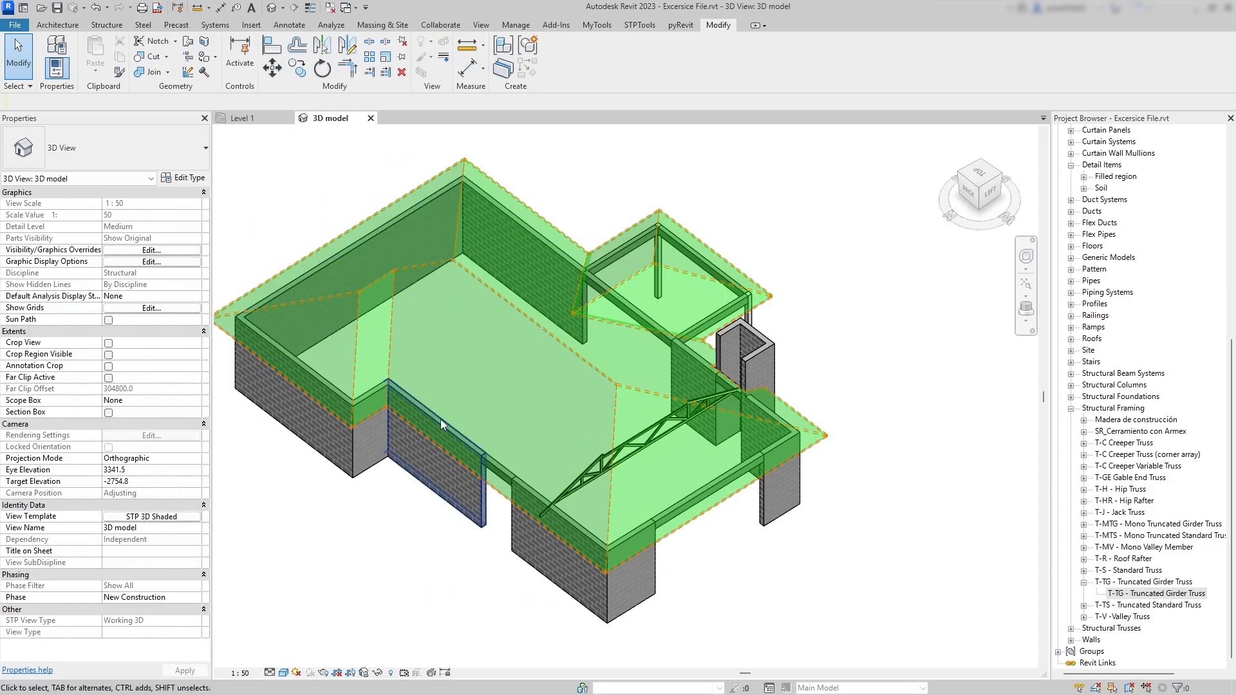
pyautogui.keyDown('shift'); pyautogui.moveTo(589, 443); pyautogui.dragTo(597, 418, button='middle'); pyautogui.keyUp('shift')
pyautogui.keyDown('shift'); pyautogui.moveTo(842, 517); pyautogui.dragTo(552, 443, button='middle'); pyautogui.keyUp('shift')
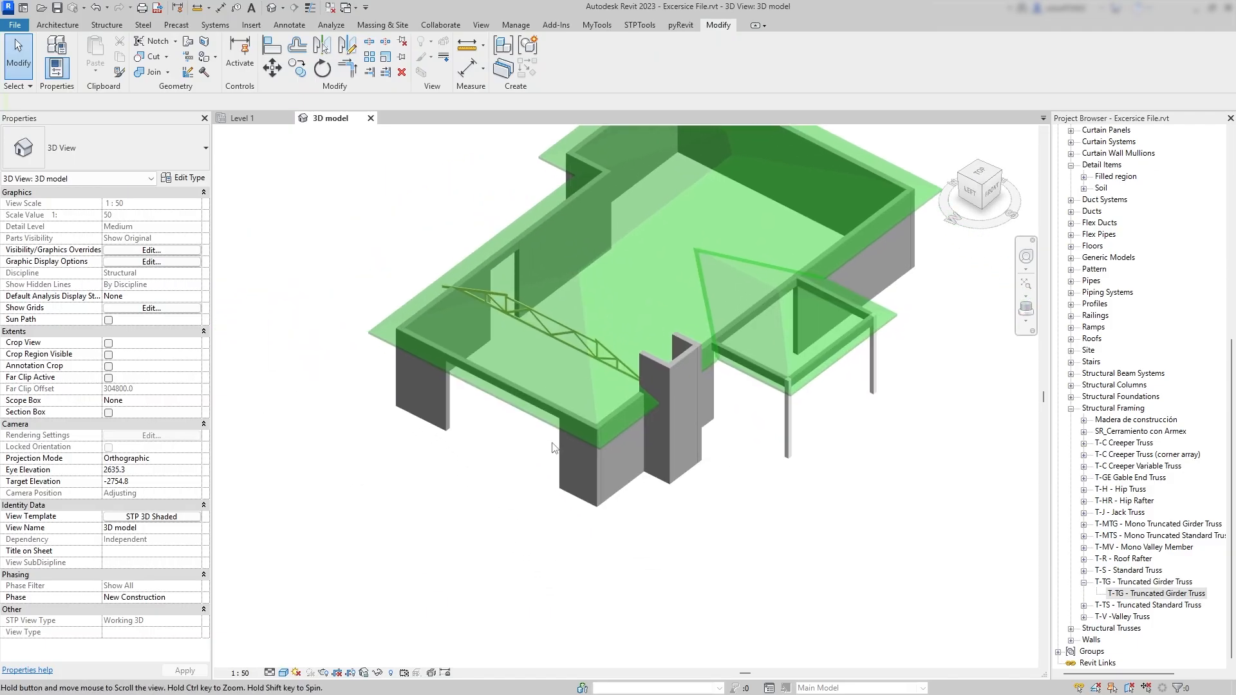
# On the Level 1 plan, undo the main roof's footprint and slope edits and the northern walls' move.
pyautogui.click(270, 119)
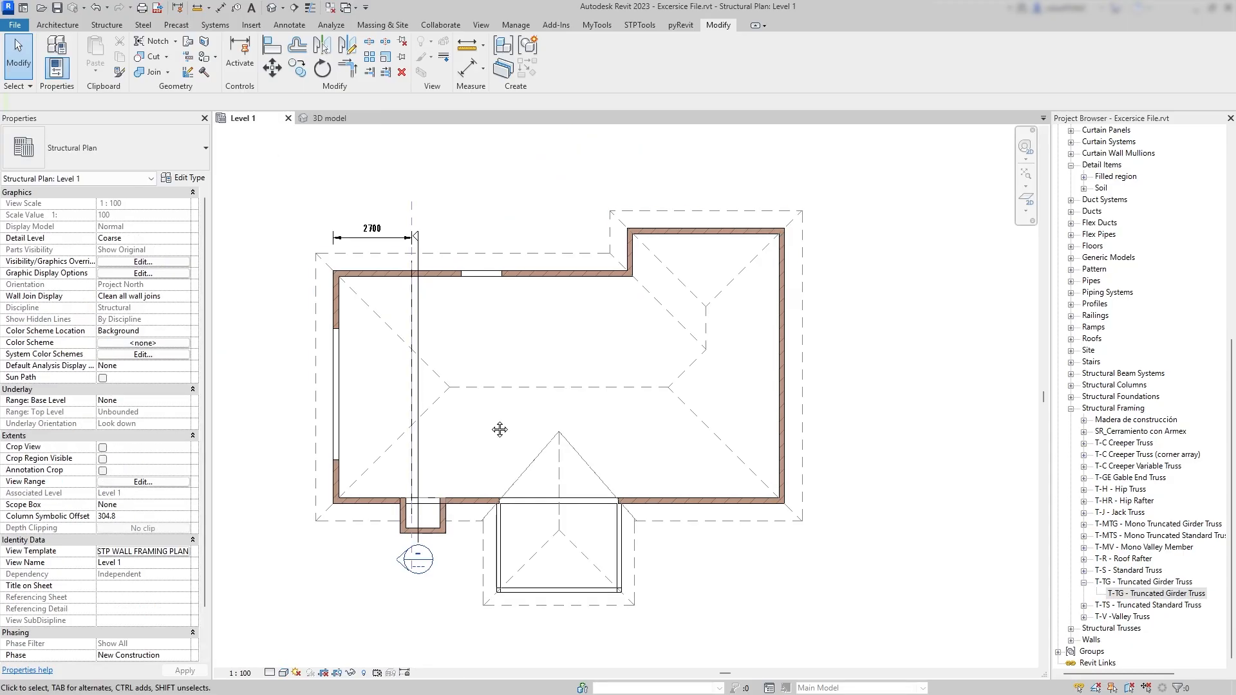
pyautogui.scroll(3, 445, 392)
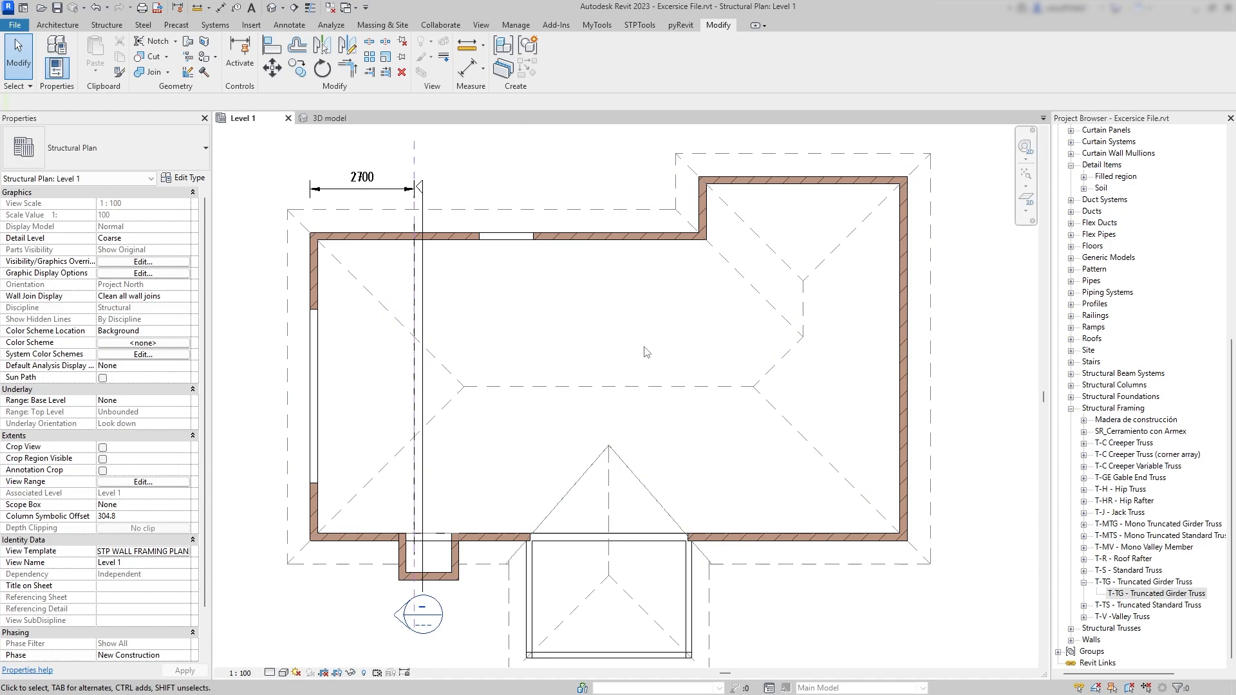
pyautogui.scroll(-2, 708, 382)
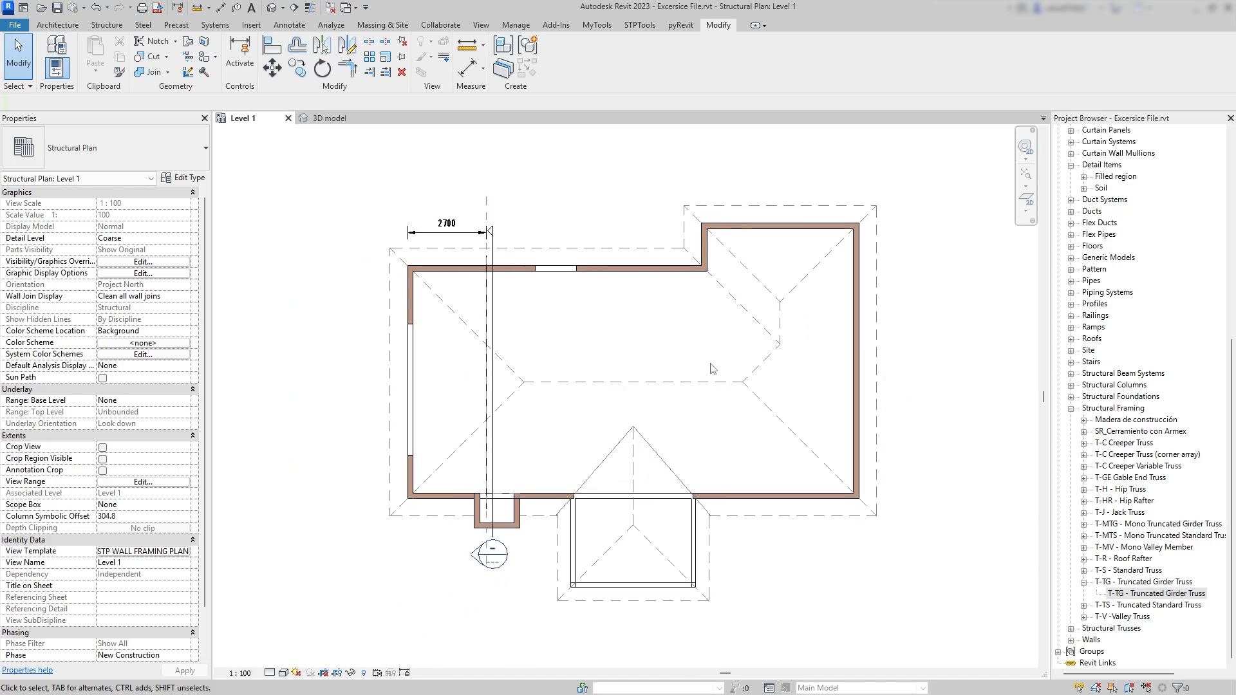
pyautogui.doubleClick(709, 362)
pyautogui.hotkey('ctrl', 'z')
pyautogui.hotkey('ctrl', 'z')
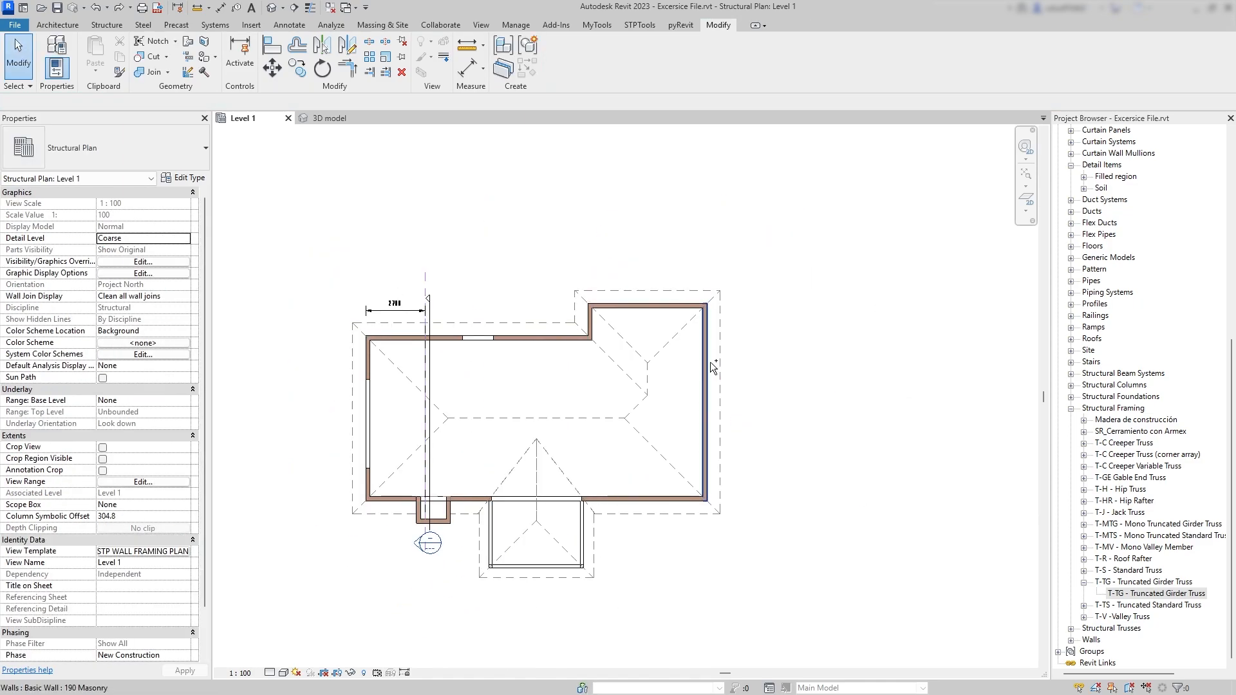
# Examine the truncated girder truss in plan, including its locks to the roof ridge and the reference plane.
pyautogui.scroll(2, 378, 480)
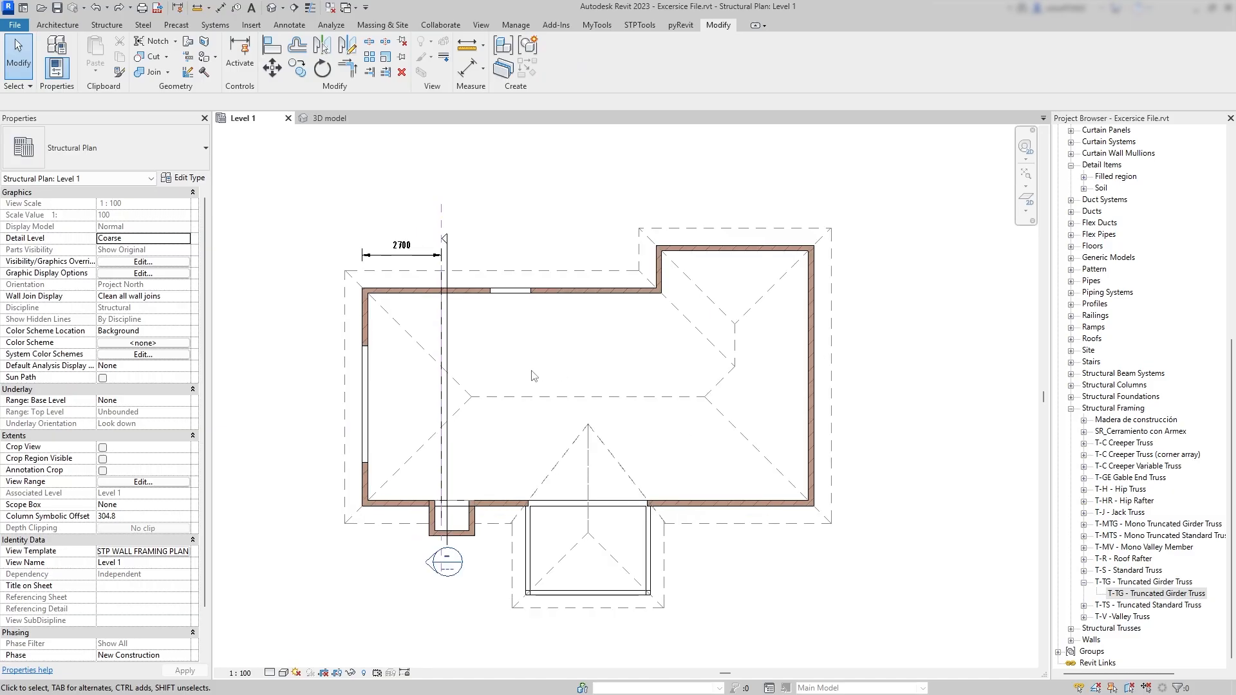
pyautogui.scroll(2, 442, 334)
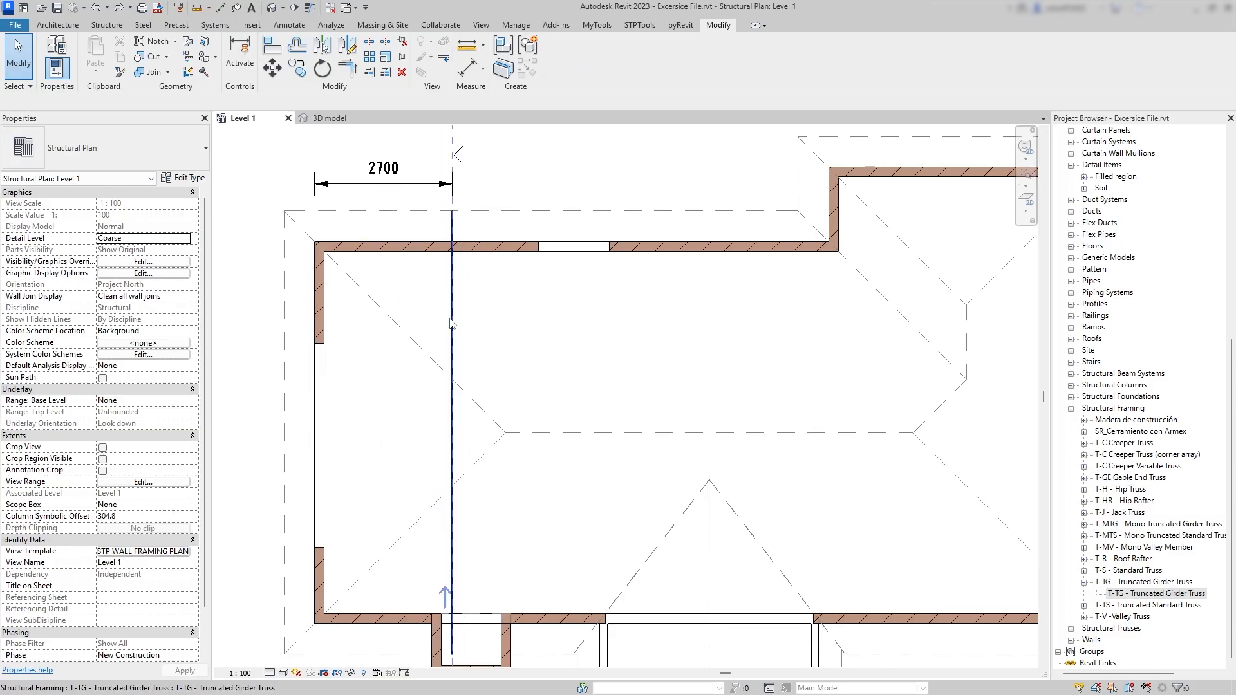
pyautogui.click(454, 317)
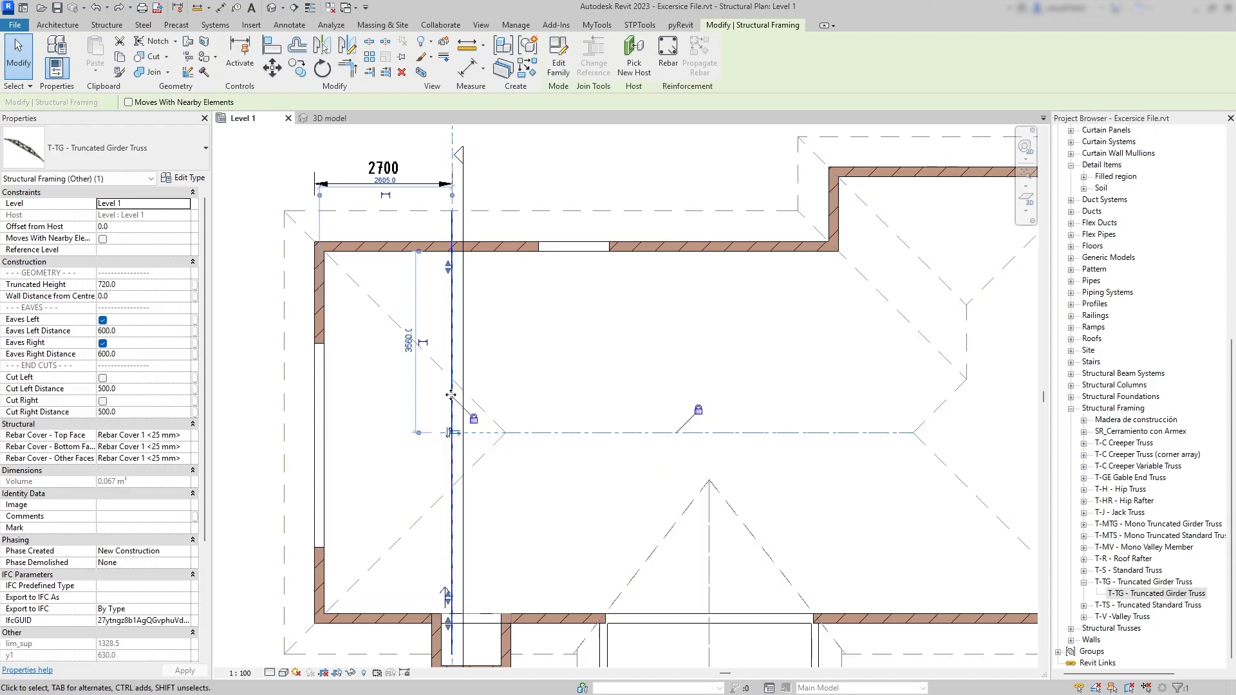
pyautogui.scroll(-1, 436, 341)
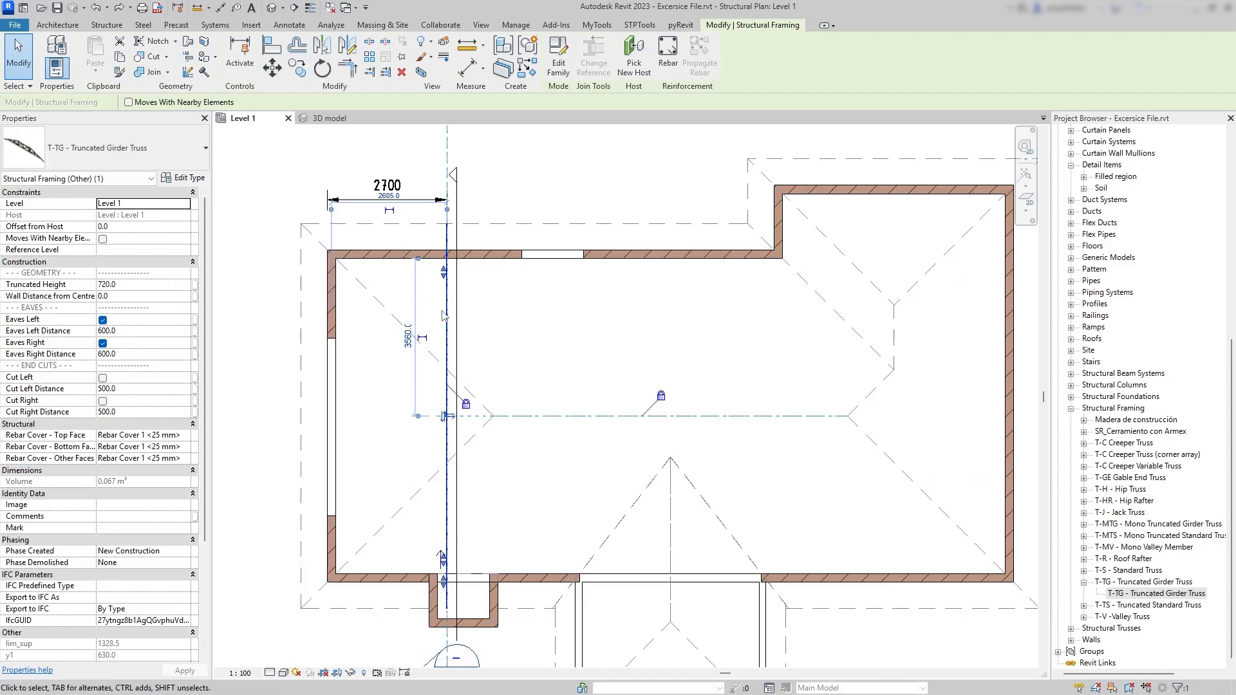
pyautogui.press('Escape')
# Place an aligned dimension west of the building between the outer faces of the west wing's north and south walls.
pyautogui.moveTo(394, 366); pyautogui.dragTo(420, 350, button='middle')
pyautogui.press('d')
pyautogui.press('i')
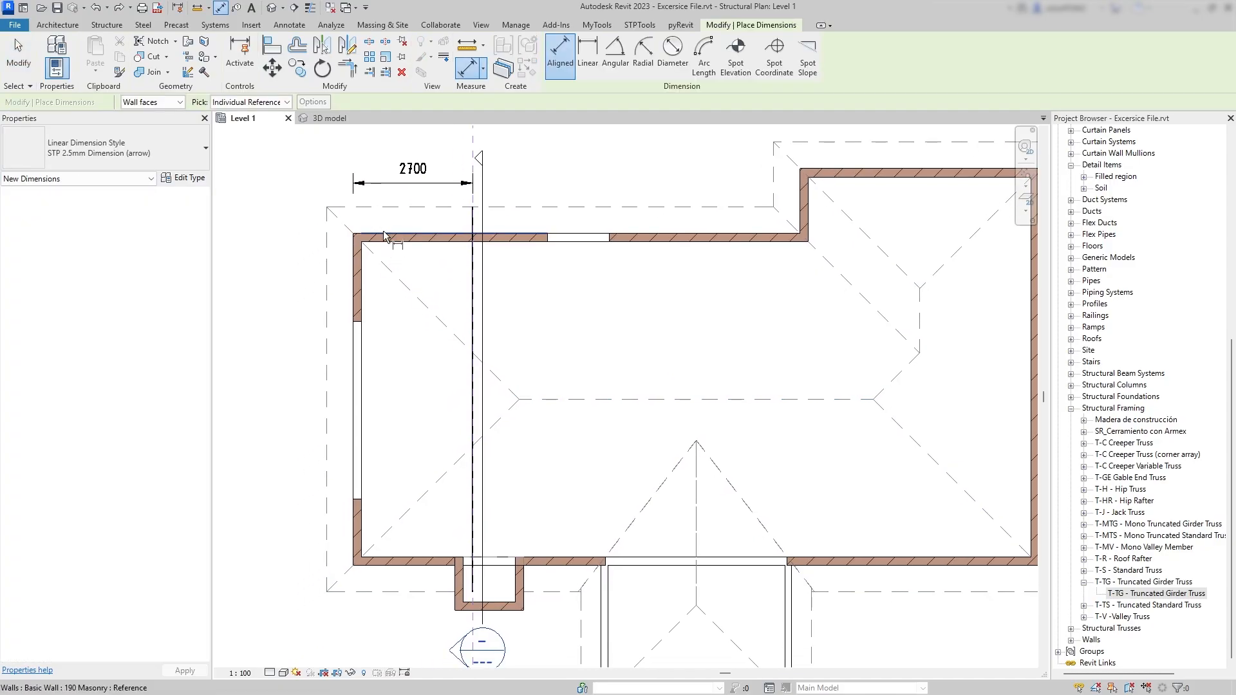
pyautogui.click(384, 234)
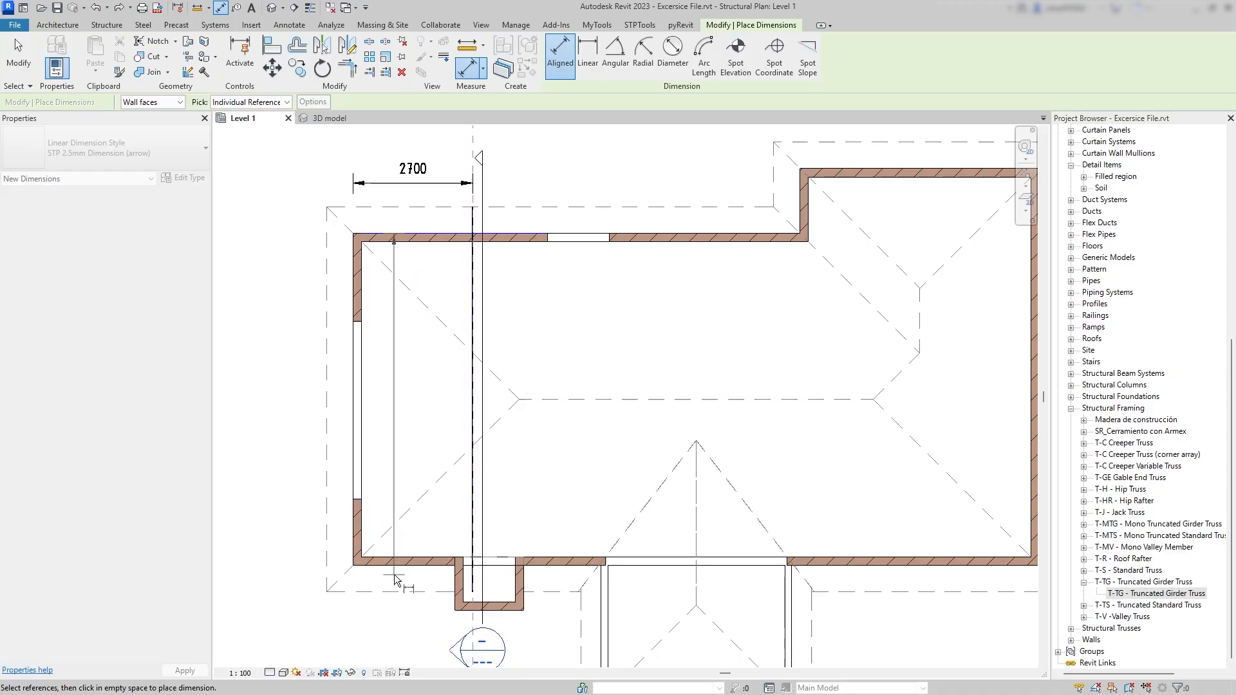
pyautogui.click(384, 557)
pyautogui.click(303, 396)
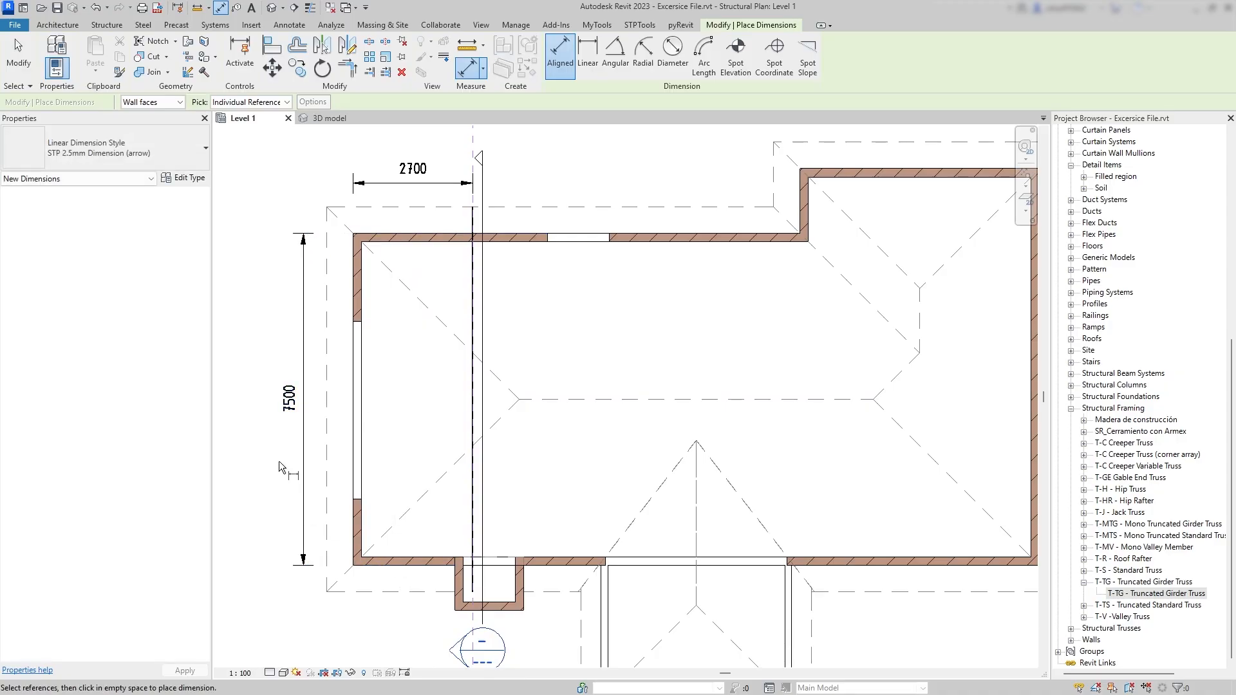
pyautogui.press('Escape')
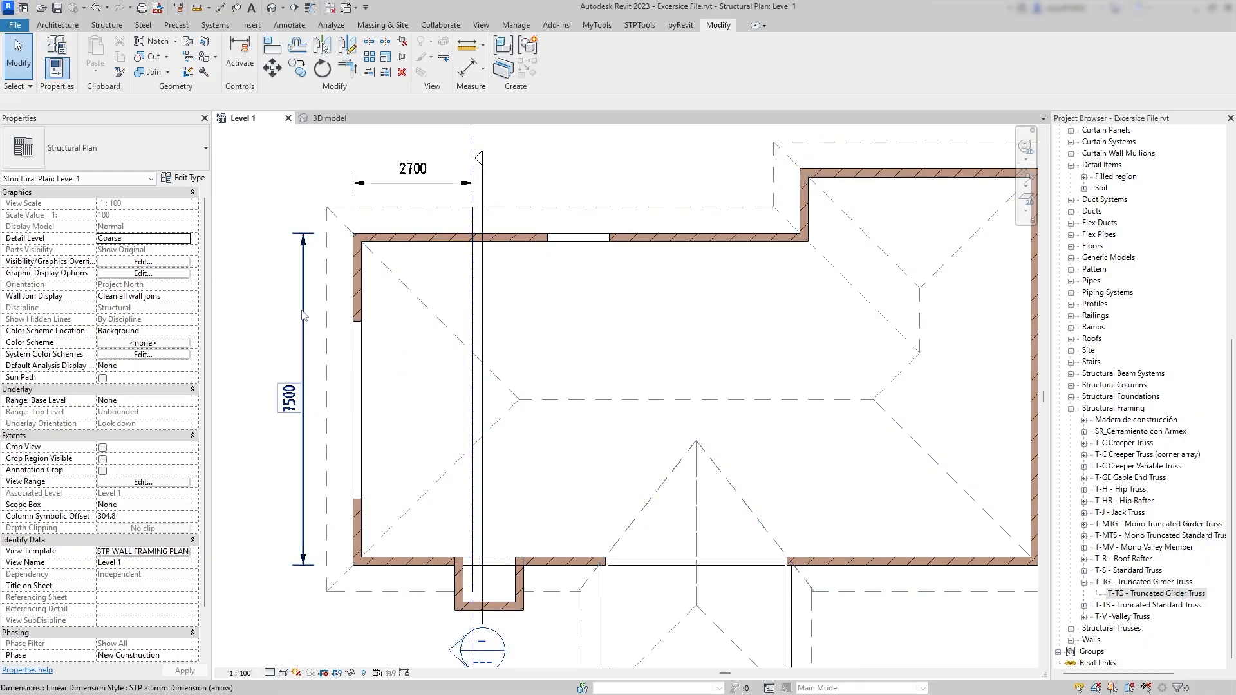
# Label the west wing's north-south dimension with a new global reporting parameter named West Wing.
pyautogui.click(304, 330)
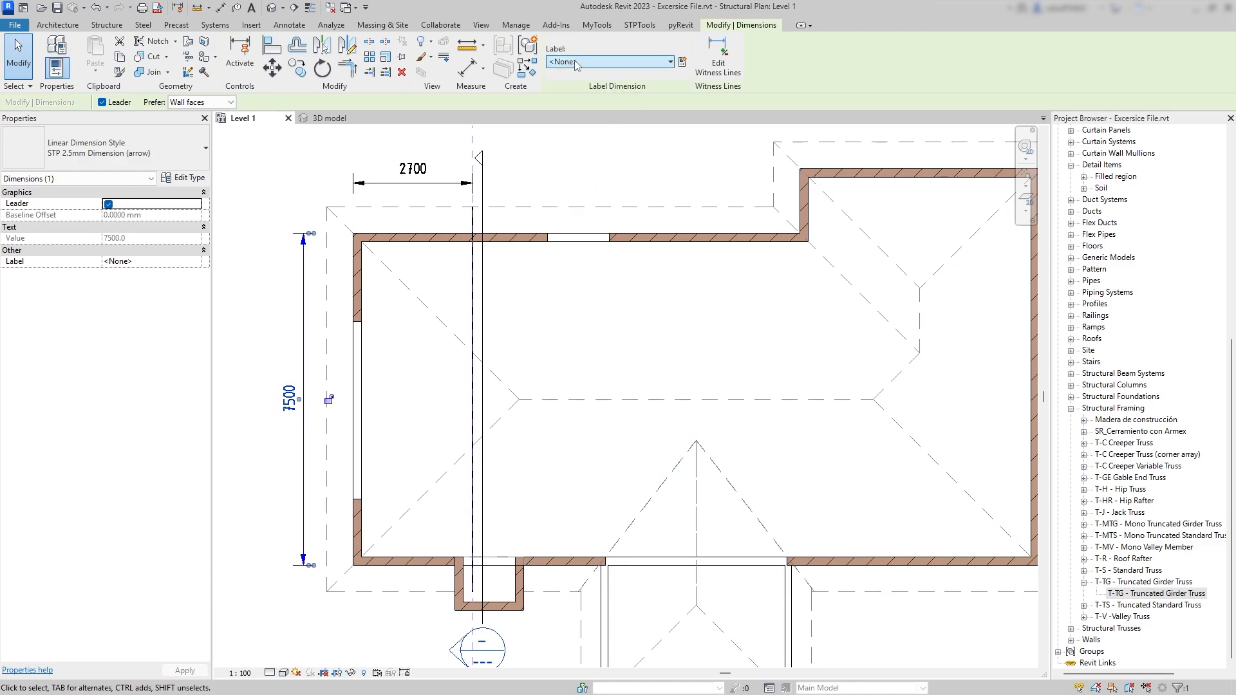
pyautogui.click(683, 63)
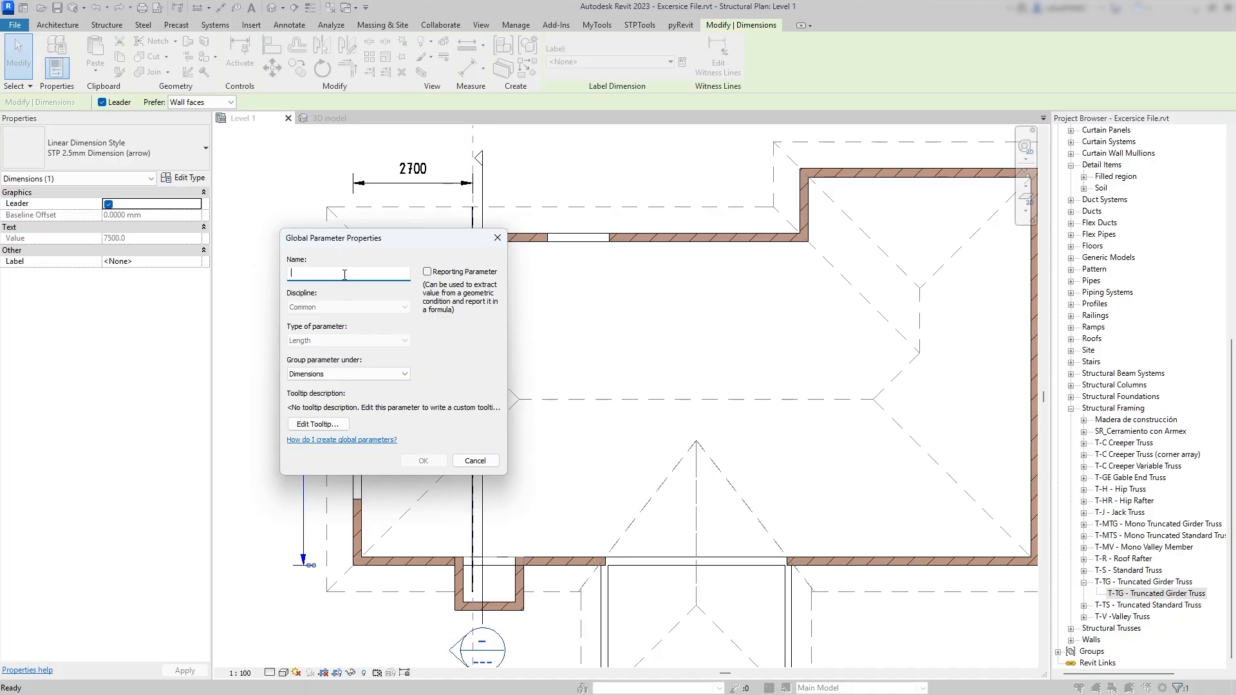
pyautogui.write('West Wing')
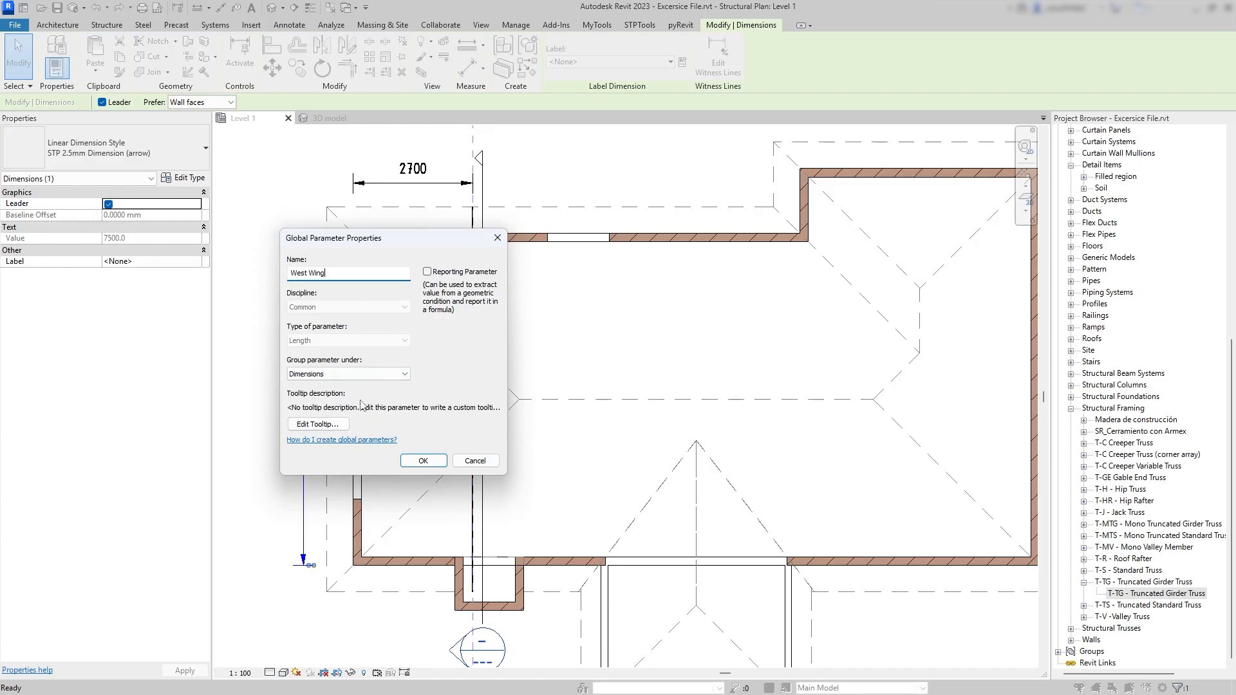
pyautogui.click(428, 272)
pyautogui.moveTo(401, 246); pyautogui.dragTo(478, 258)
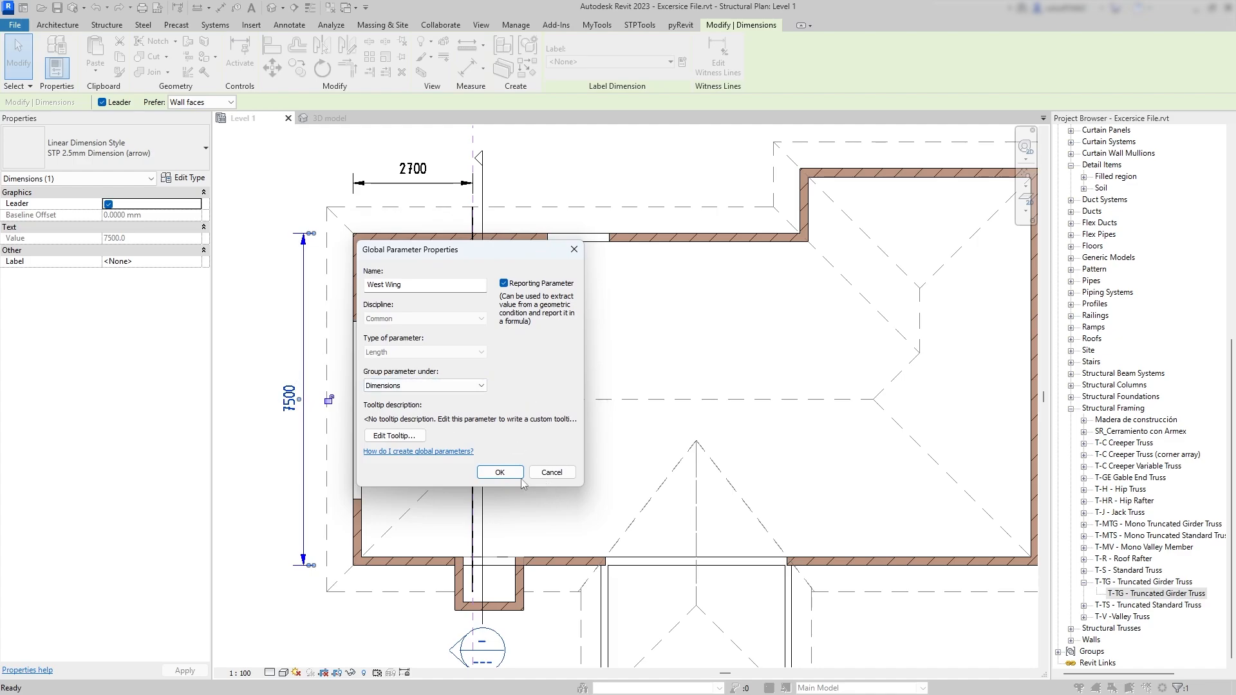
pyautogui.click(501, 472)
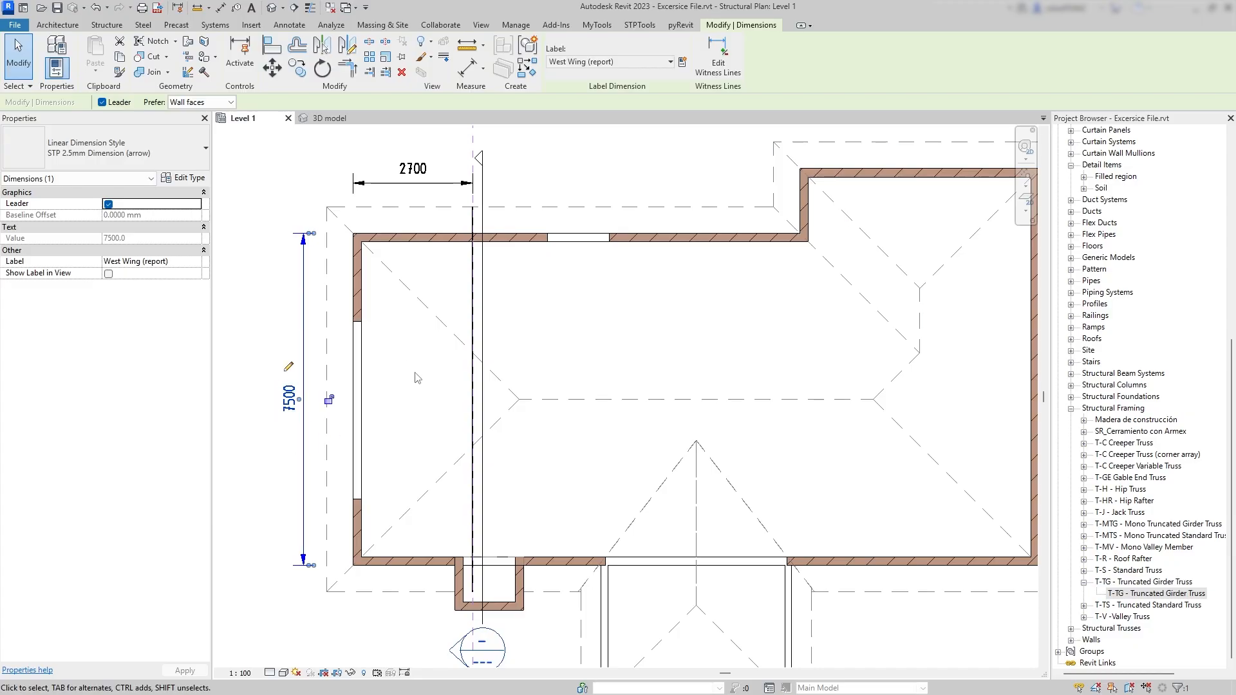
pyautogui.click(560, 373)
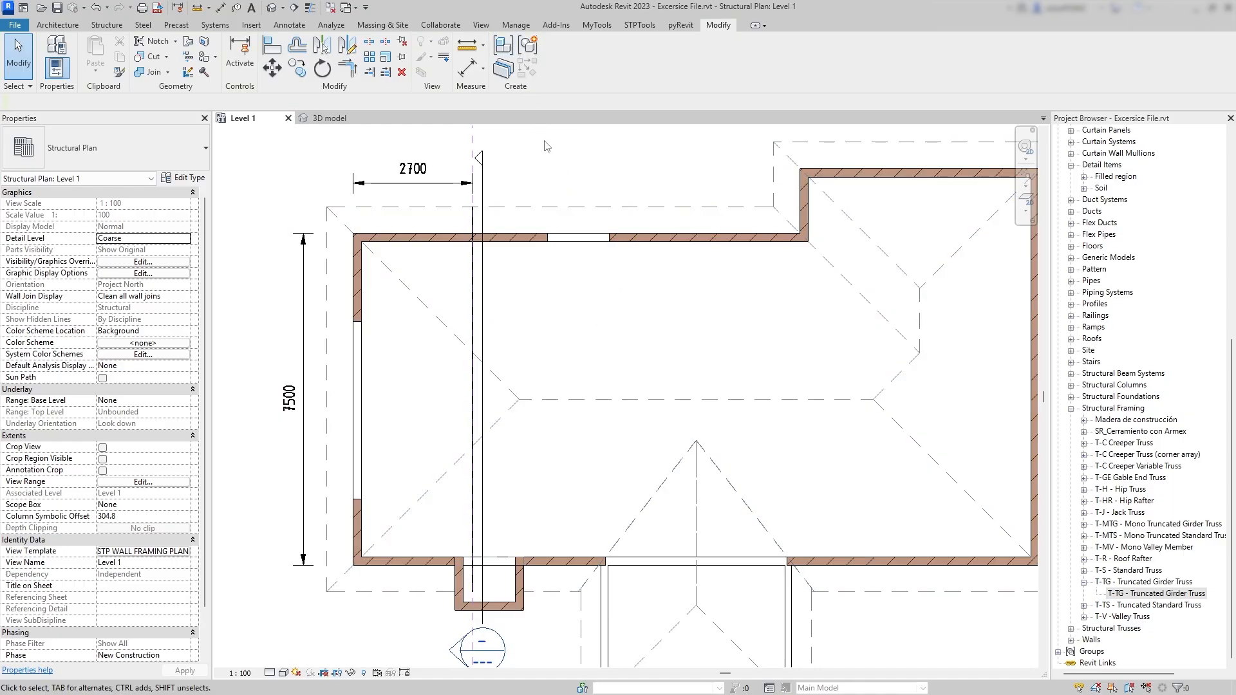
# Create a global parameter named Roof Slope with the Angle type, grouped under Dimensions.
pyautogui.click(515, 25)
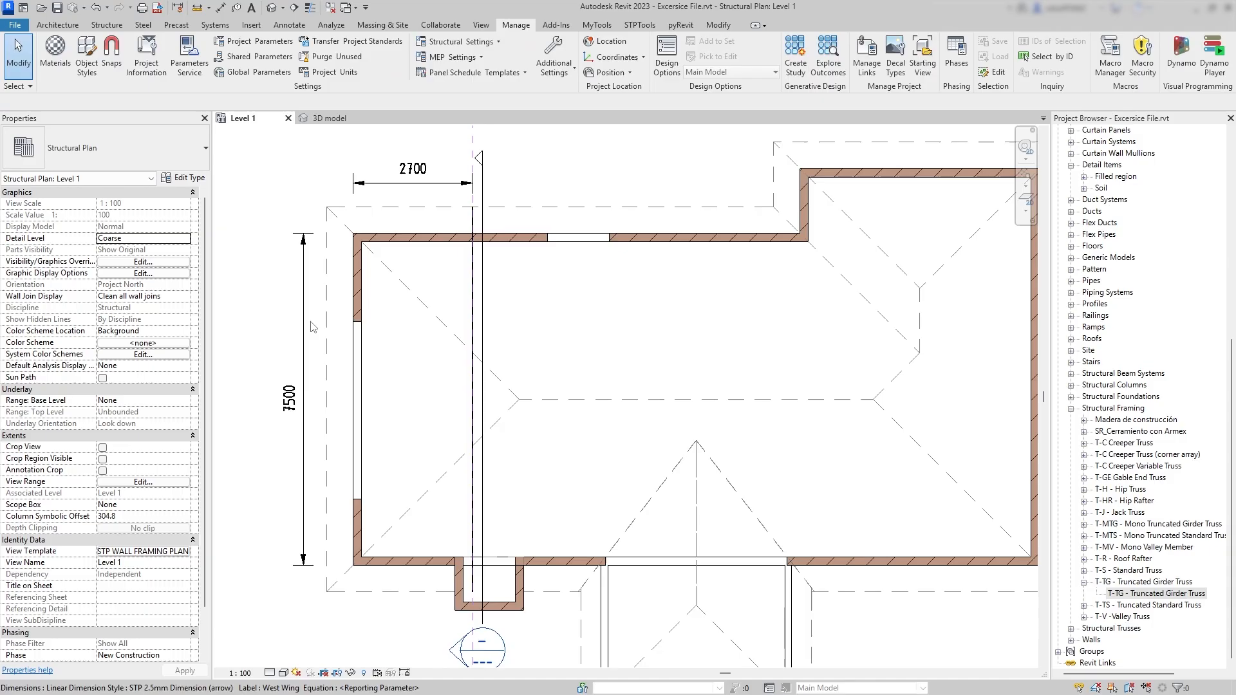
pyautogui.click(243, 76)
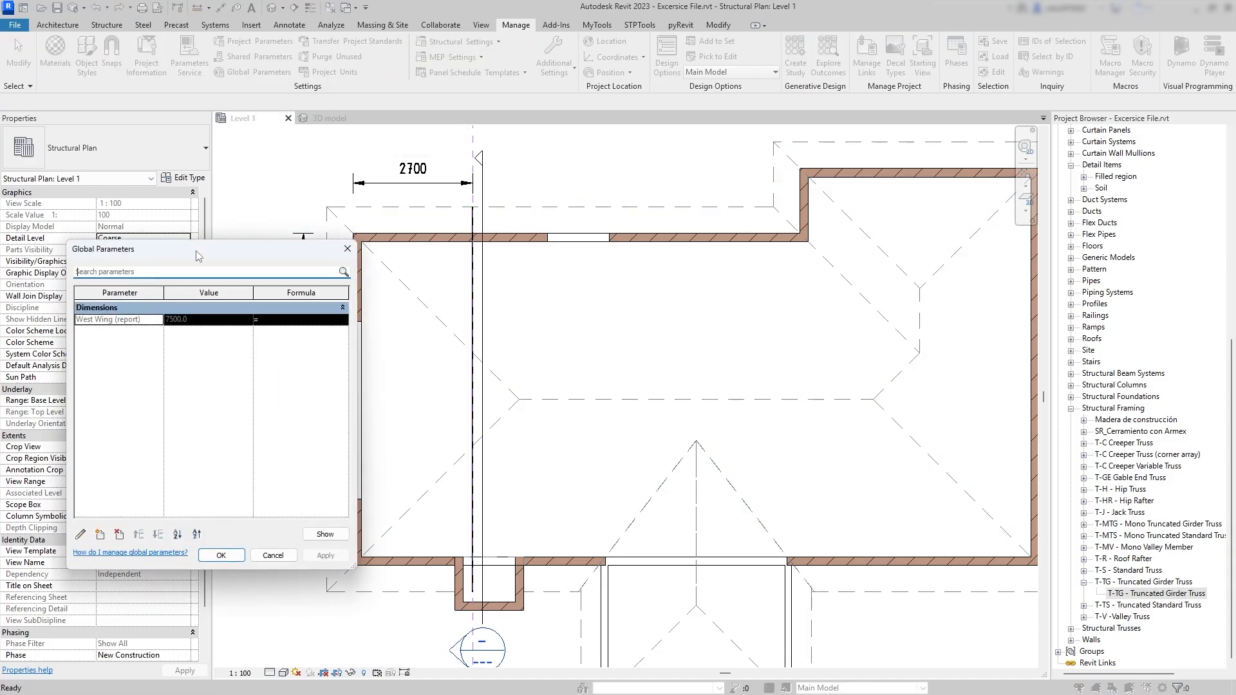
pyautogui.moveTo(199, 251)
pyautogui.mouseDown()
pyautogui.moveTo(541, 342)
pyautogui.moveTo(589, 294)
pyautogui.mouseUp()
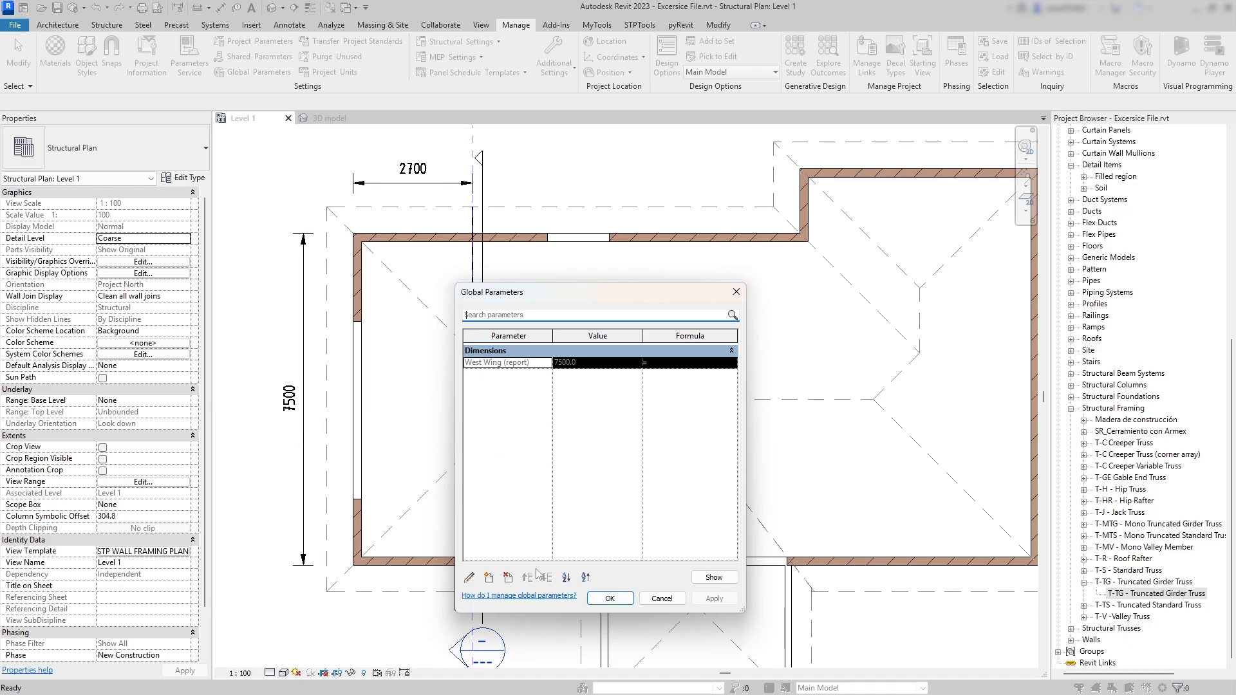
pyautogui.click(490, 579)
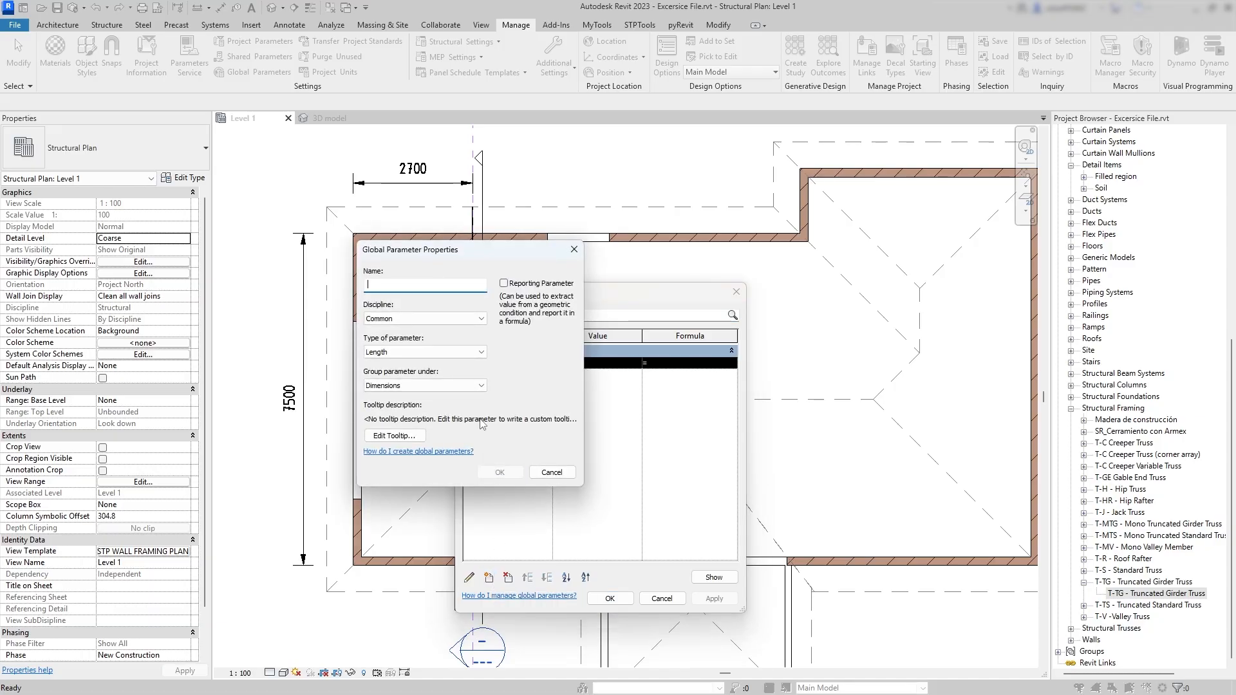
pyautogui.write('Roof Slope')
pyautogui.click(387, 351)
pyautogui.click(392, 381)
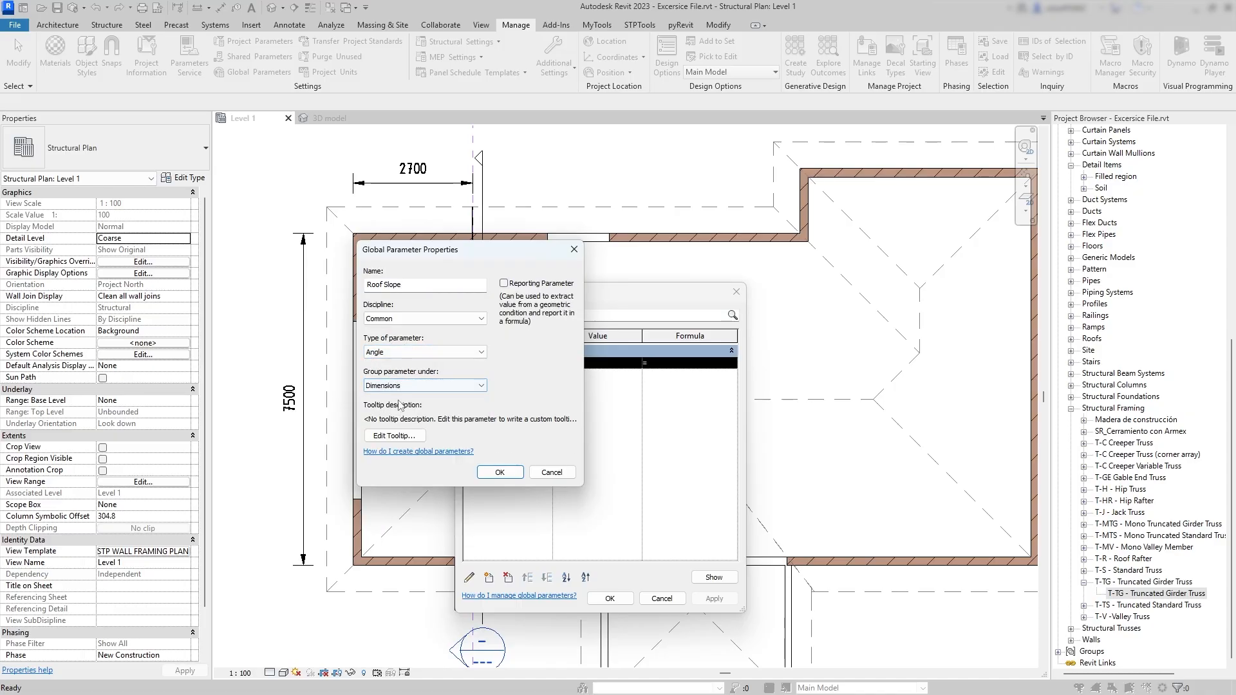
pyautogui.click(500, 472)
# Set the Roof Slope global parameter to 20° and apply the global parameters.
pyautogui.click(582, 381)
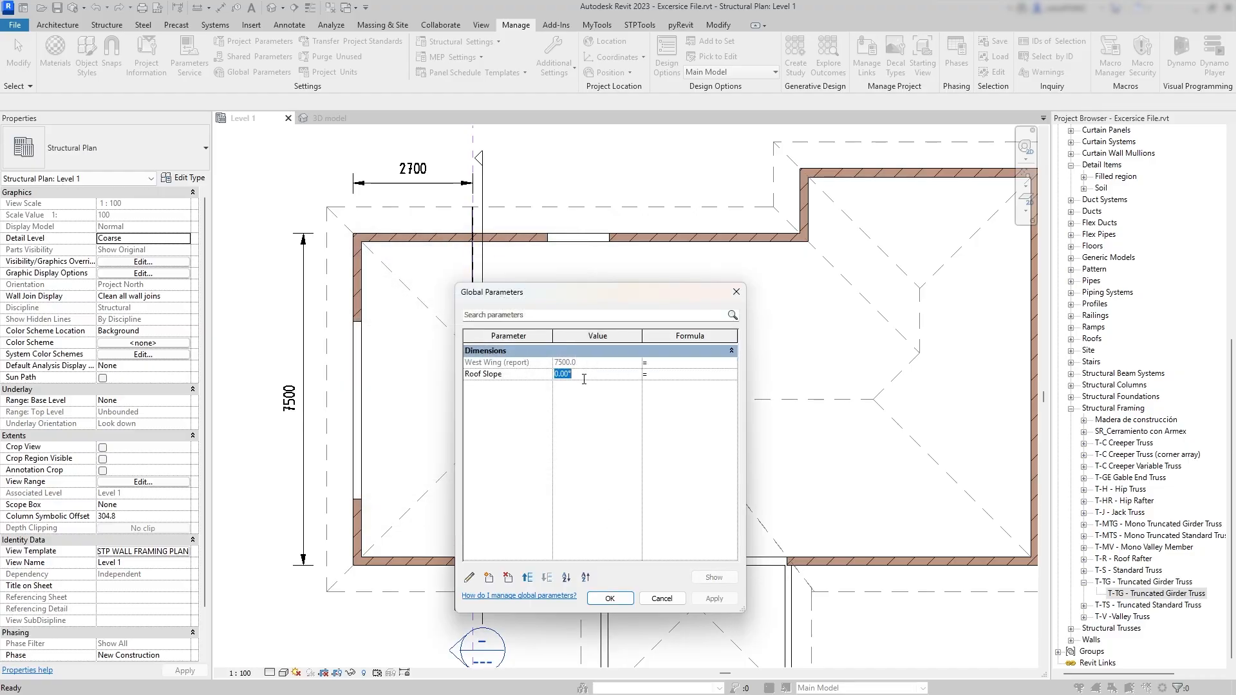
pyautogui.write('20')
pyautogui.click(607, 430)
pyautogui.click(612, 600)
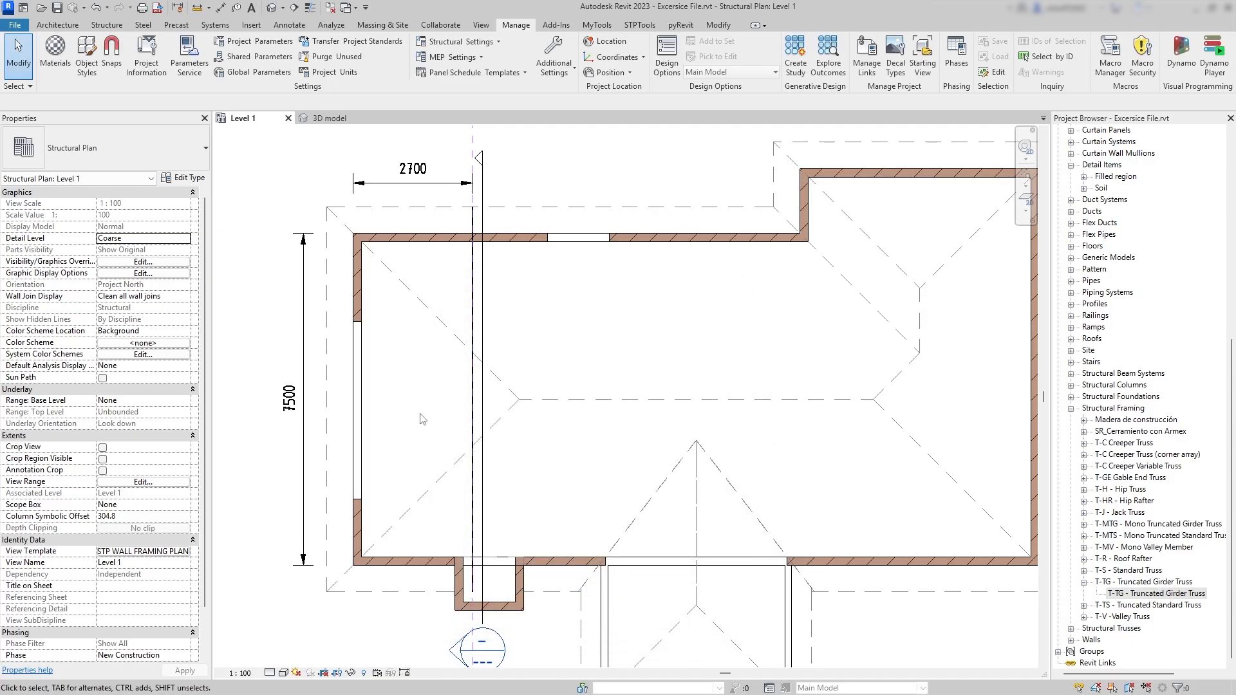
# Associate the truncated girder truss type's Length with the West Wing global reporting parameter.
pyautogui.moveTo(433, 404); pyautogui.dragTo(440, 408, button='middle')
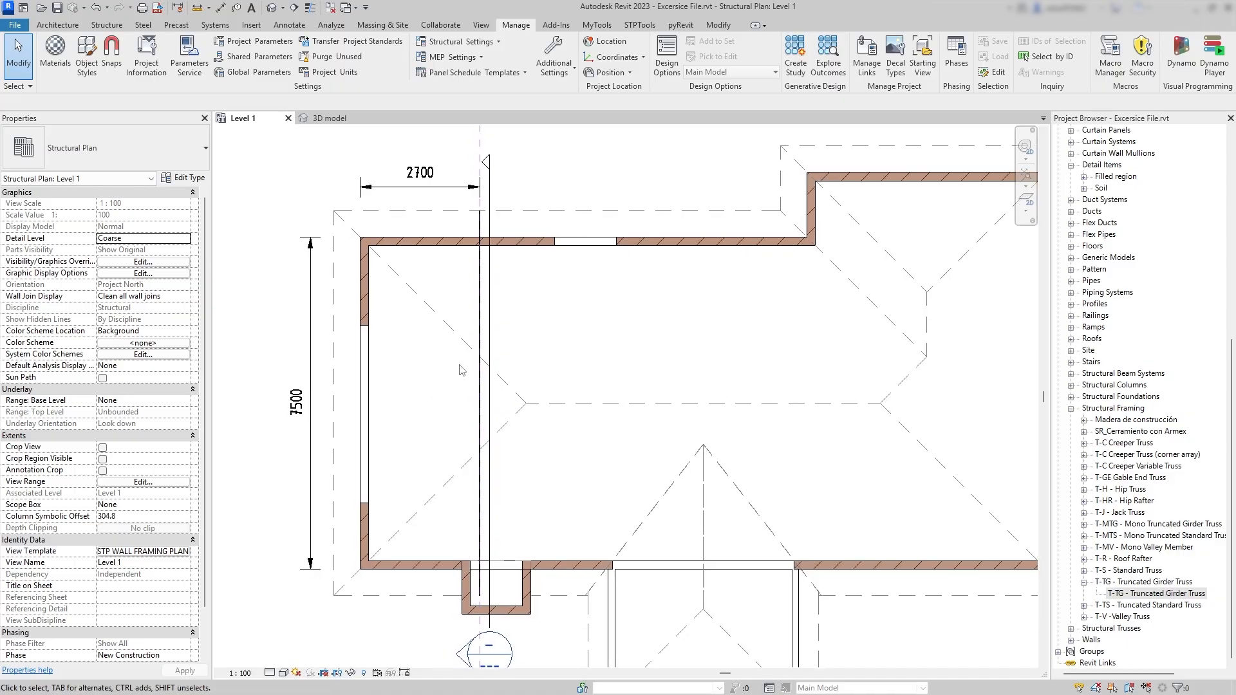
pyautogui.click(482, 303)
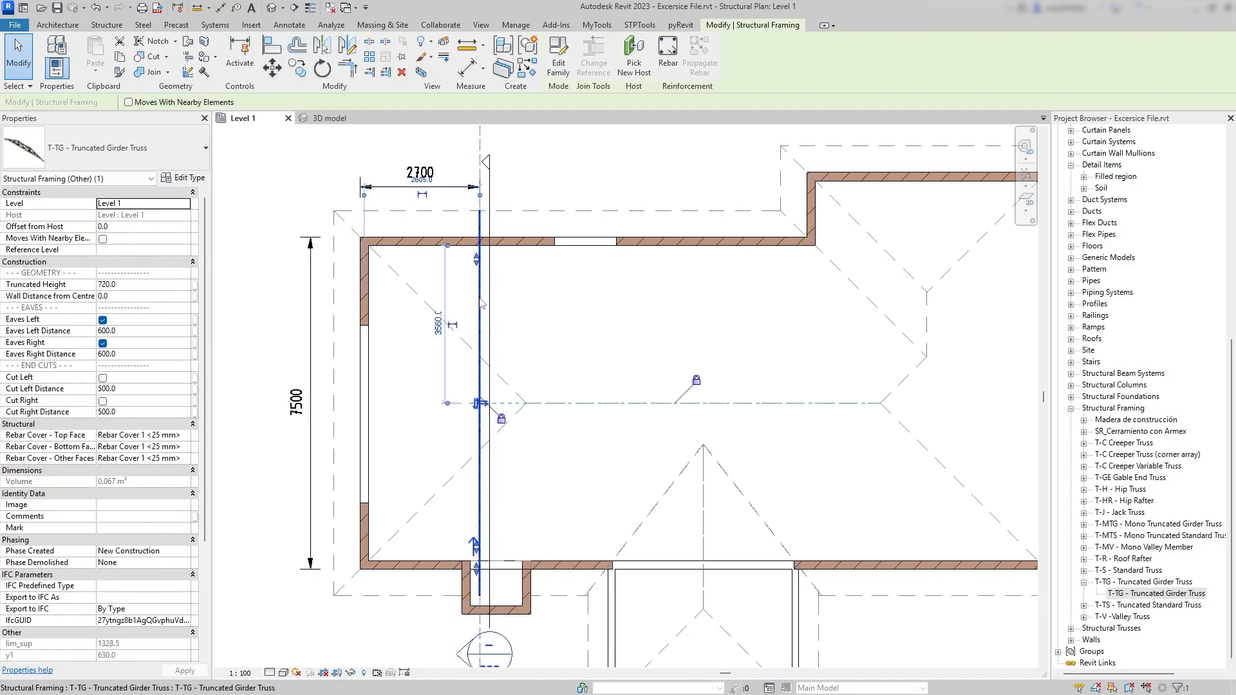
pyautogui.click(186, 180)
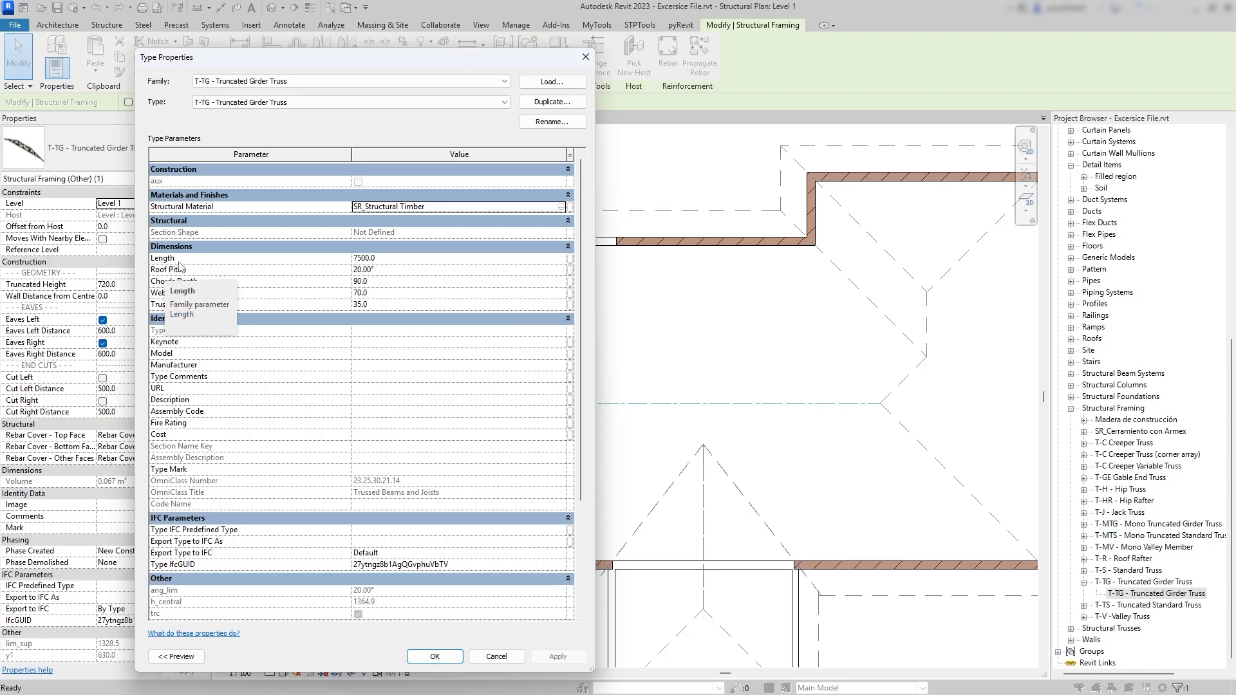
pyautogui.click(570, 260)
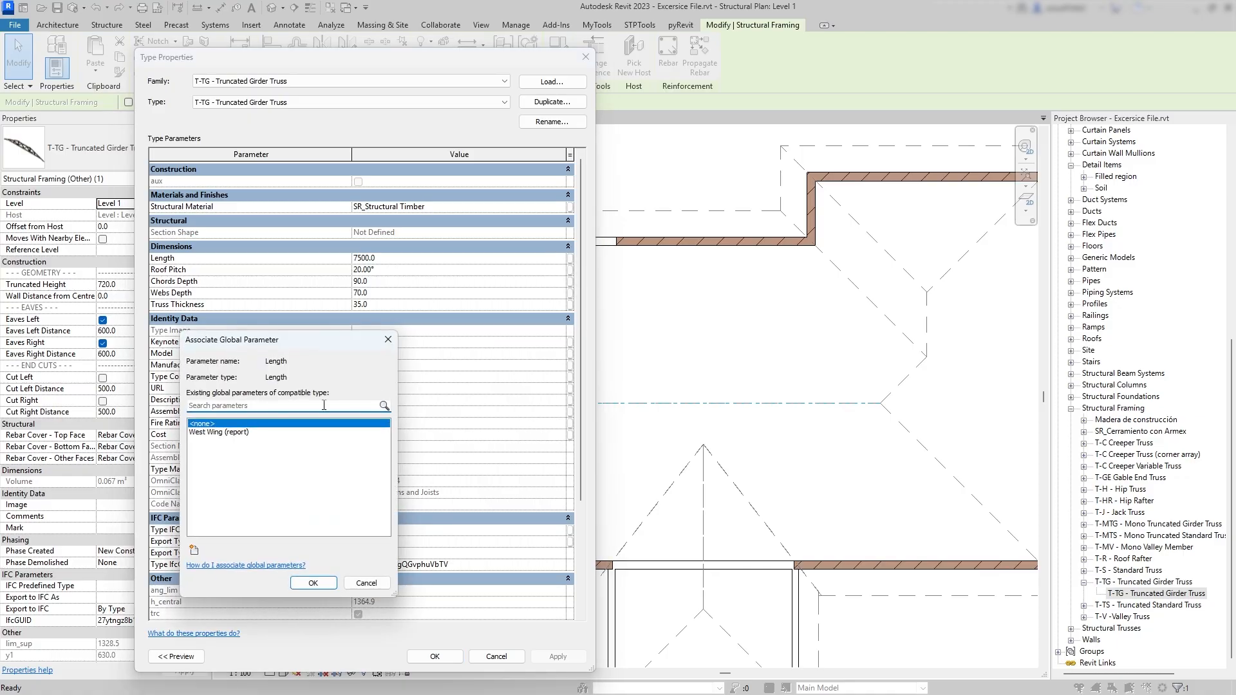
pyautogui.moveTo(258, 344); pyautogui.dragTo(268, 341)
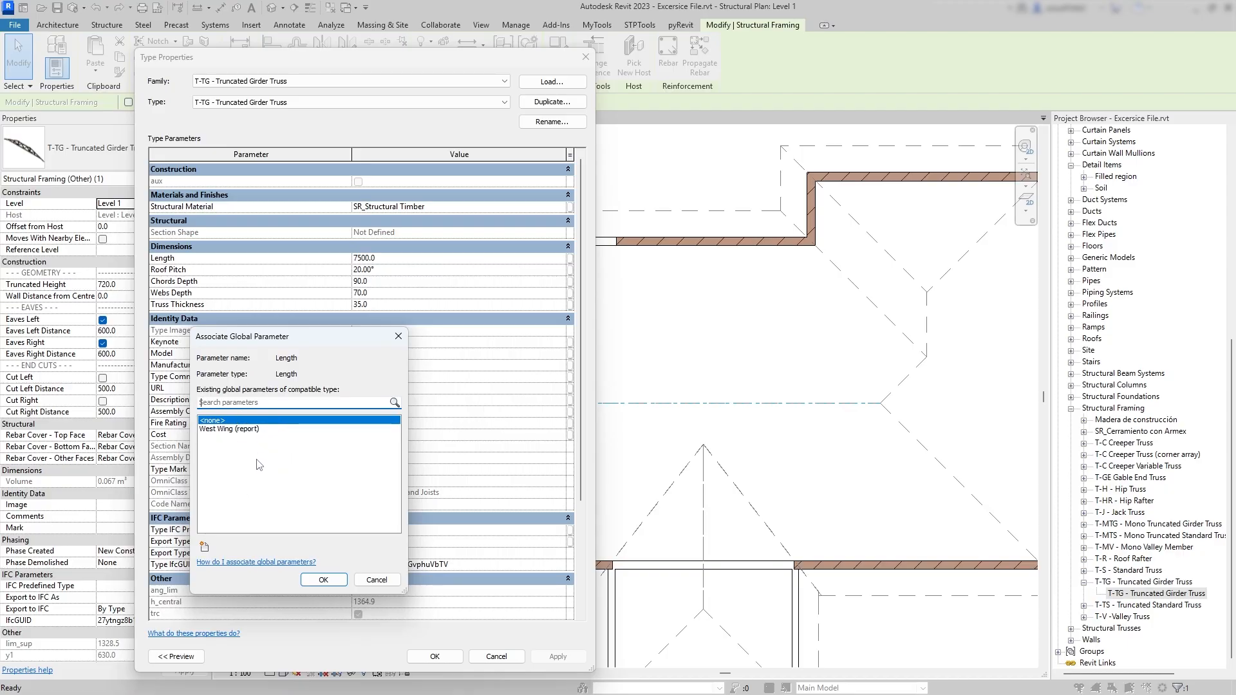
pyautogui.click(235, 431)
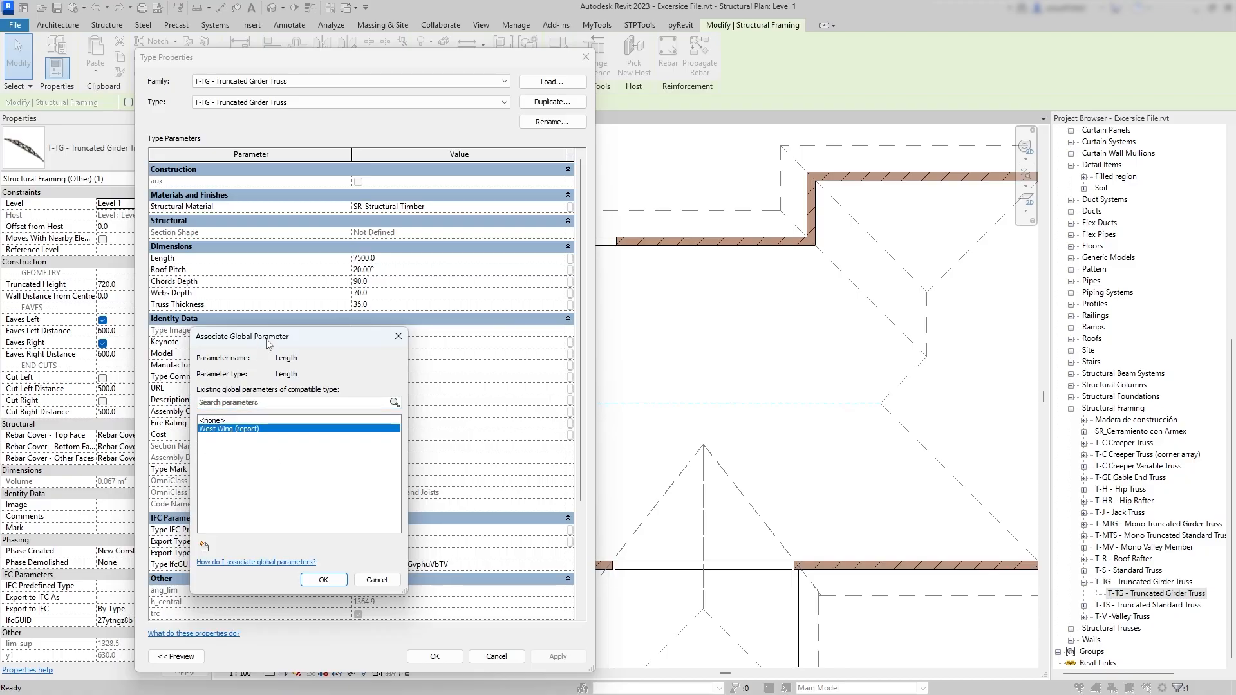
pyautogui.moveTo(266, 339); pyautogui.dragTo(270, 356)
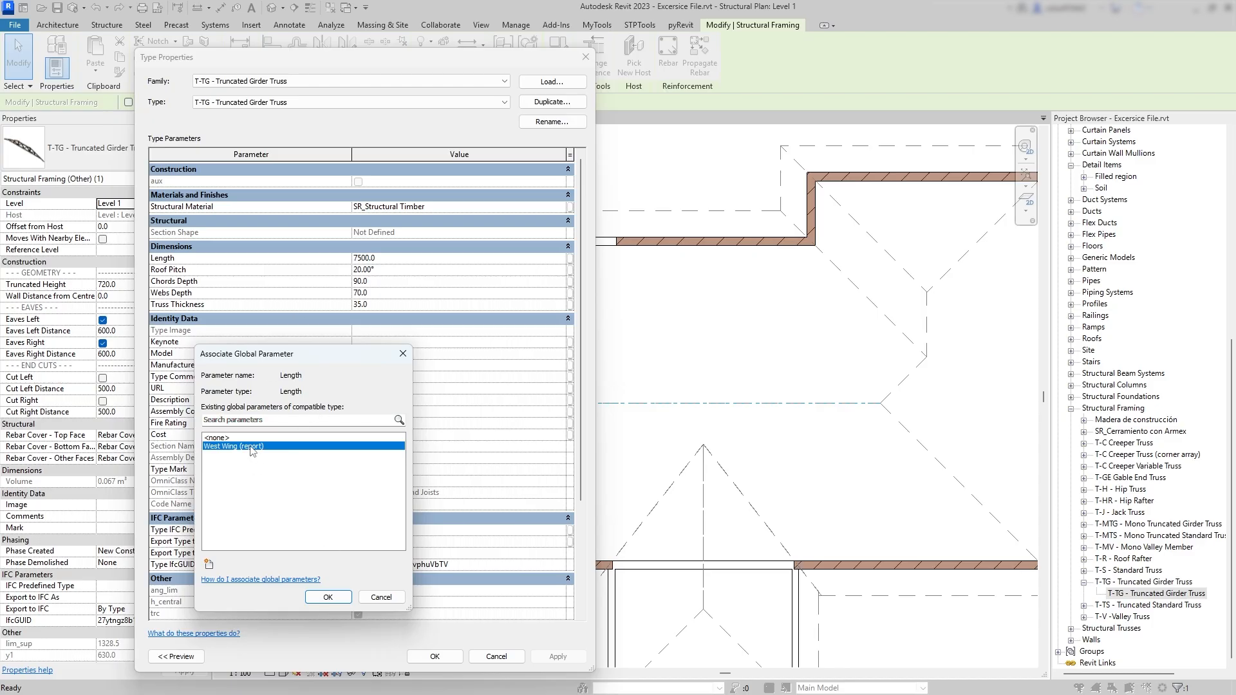
pyautogui.click(327, 597)
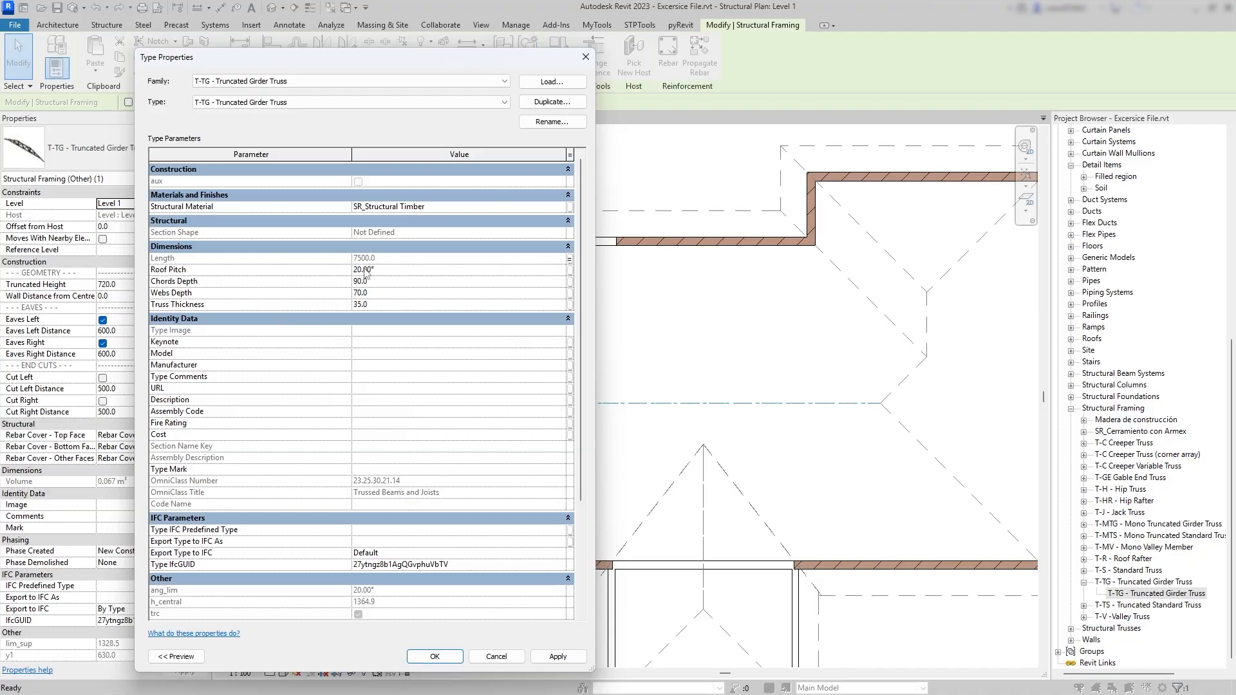
pyautogui.click(569, 260)
pyautogui.click(216, 440)
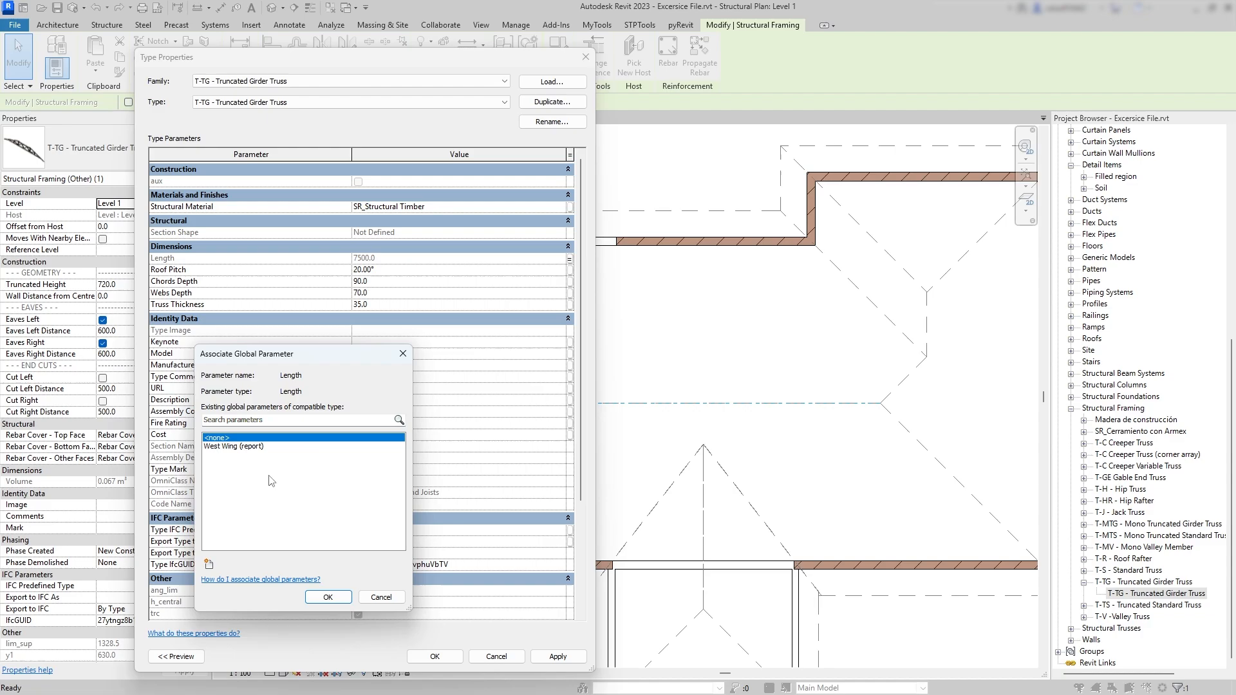
pyautogui.click(251, 446)
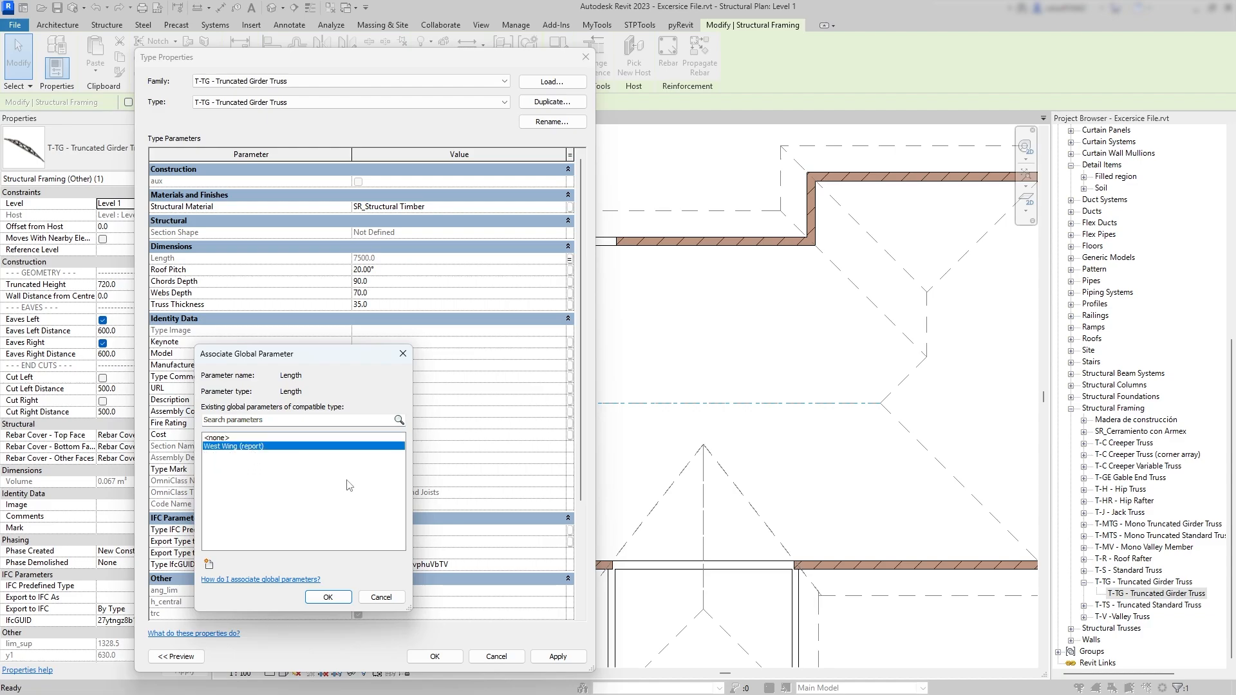
pyautogui.click(331, 598)
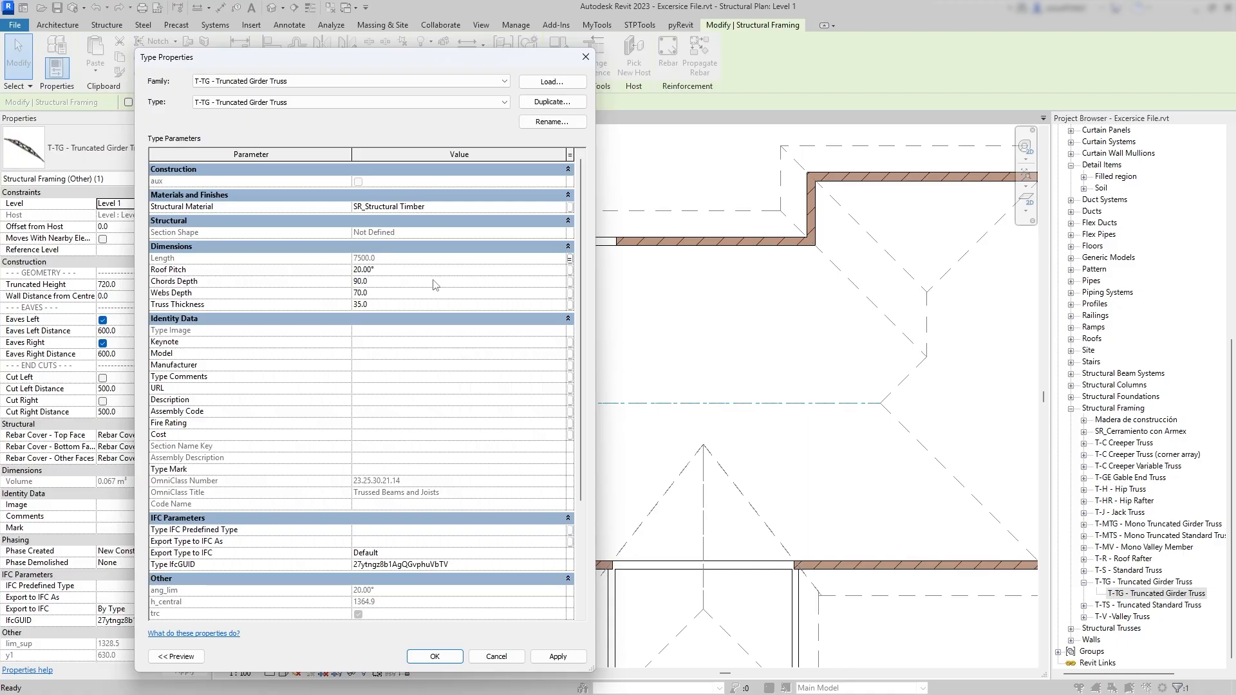
# Associate the truss type's Roof Pitch with the Roof Slope global parameter and accept the type properties.
pyautogui.click(570, 270)
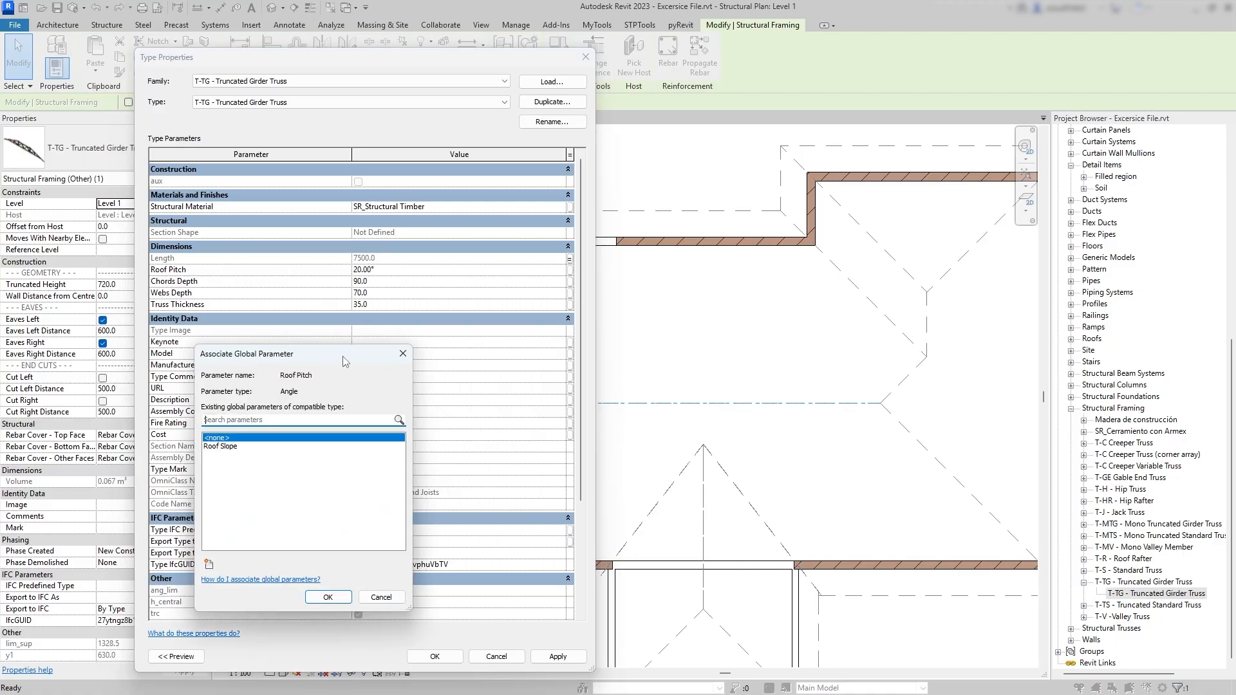
pyautogui.click(229, 447)
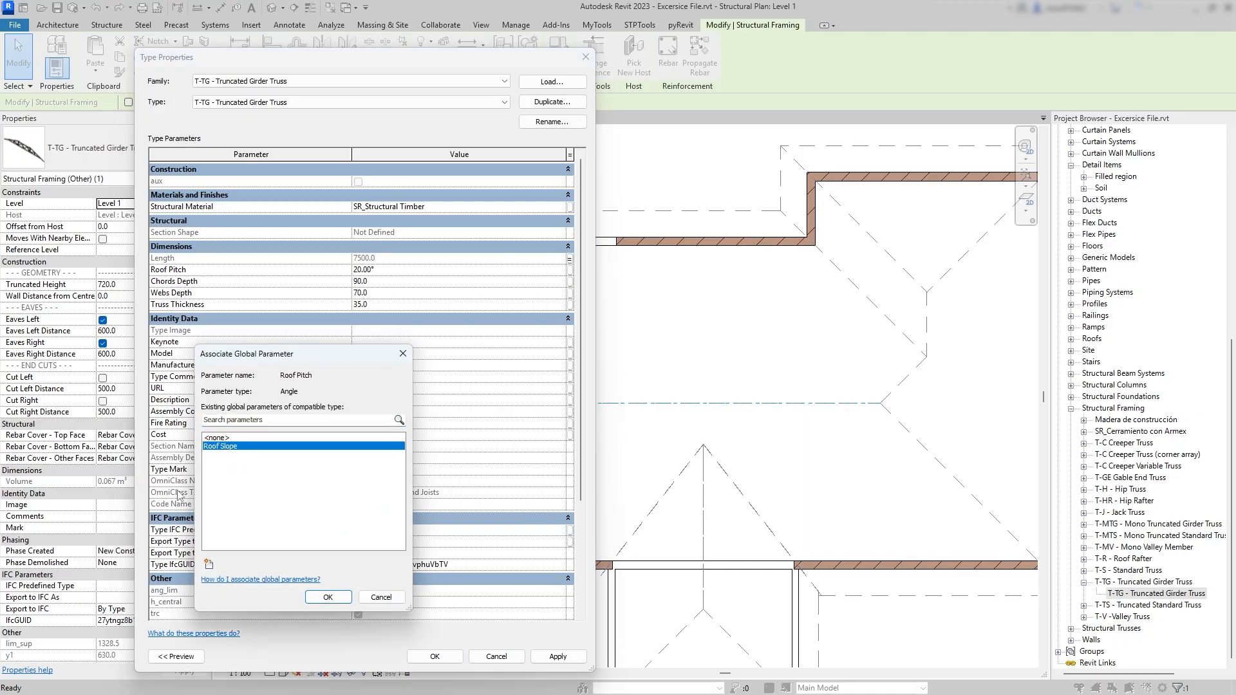
pyautogui.click(327, 597)
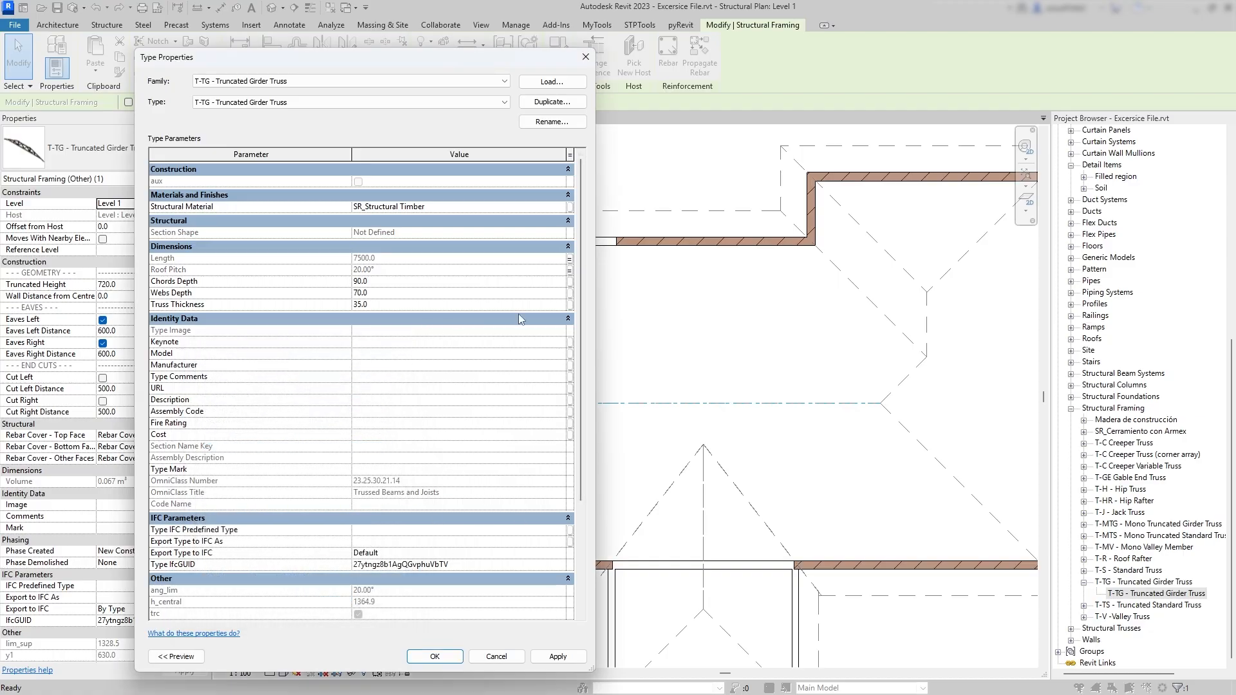
pyautogui.click(434, 656)
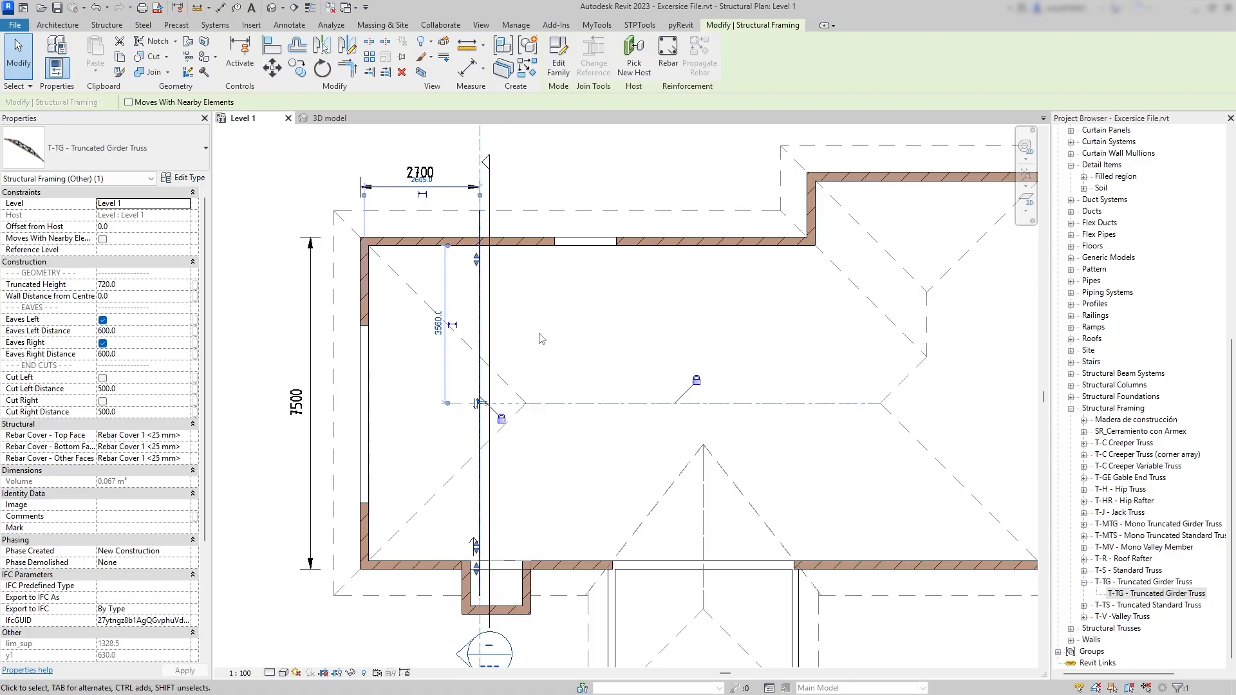
# Move the building's northern walls, including the stepped return wall, 500 mm north.
pyautogui.press('Escape')
pyautogui.scroll(-3, 538, 367)
pyautogui.moveTo(336, 207); pyautogui.dragTo(926, 359)
pyautogui.press('m')
pyautogui.press('v')
pyautogui.click(951, 396)
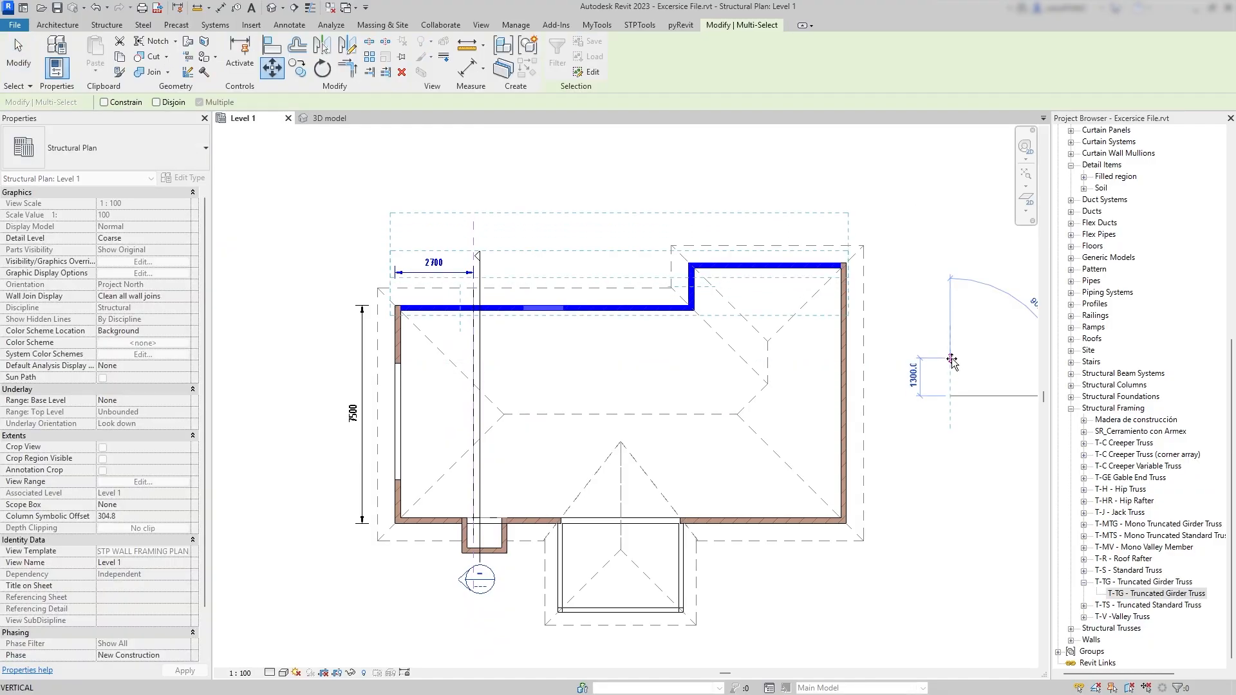
pyautogui.write('500')
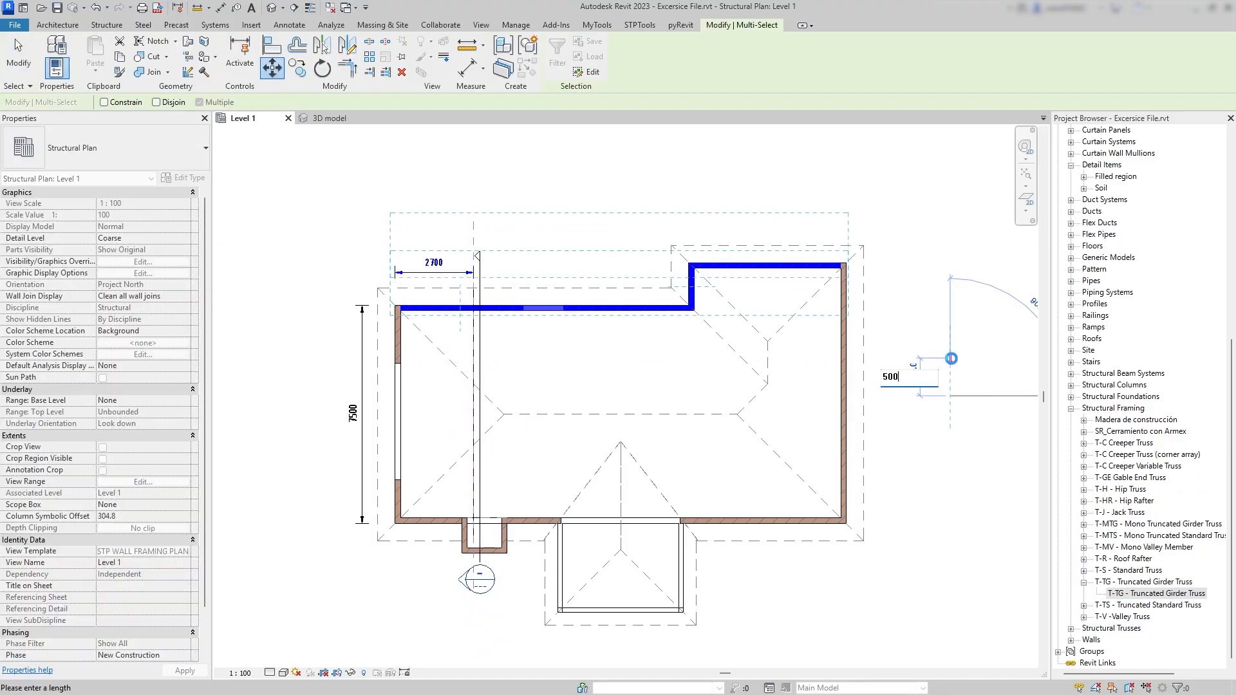
pyautogui.press('Return')
# Check the west wing dimension and the truncated girder truss type's Length and Roof Pitch against the moved walls.
pyautogui.scroll(3, 365, 425)
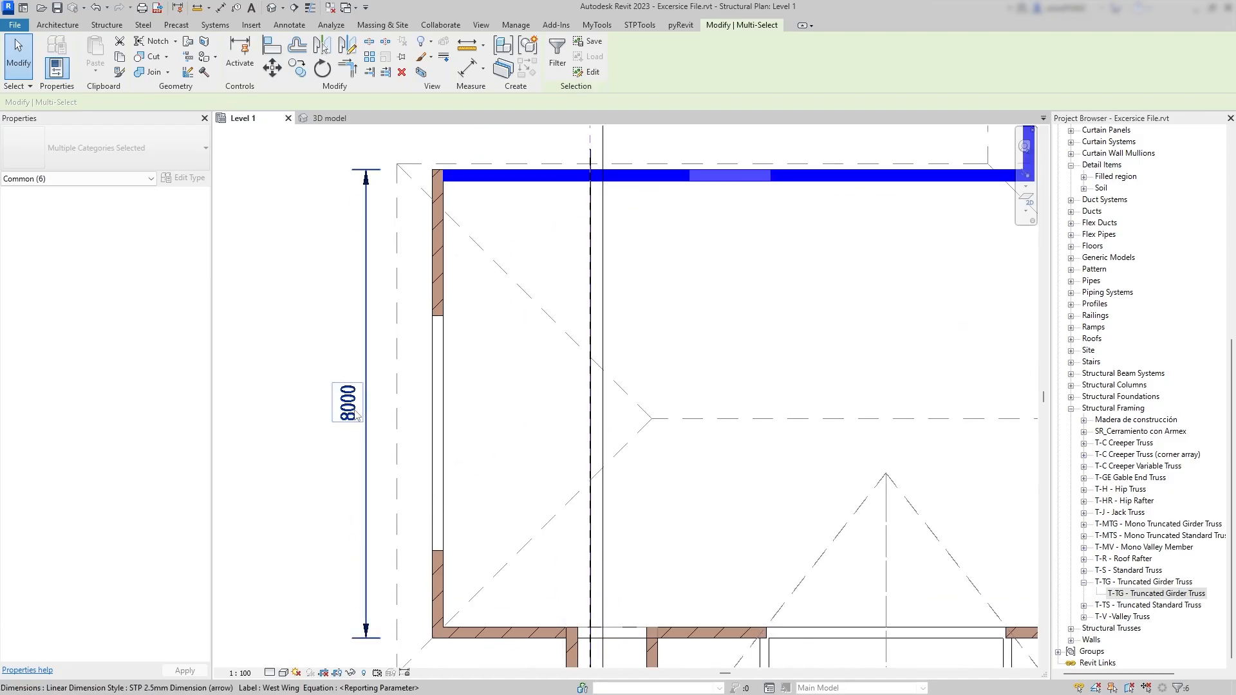
pyautogui.scroll(-1, 340, 405)
pyautogui.moveTo(392, 403); pyautogui.dragTo(339, 389, button='middle')
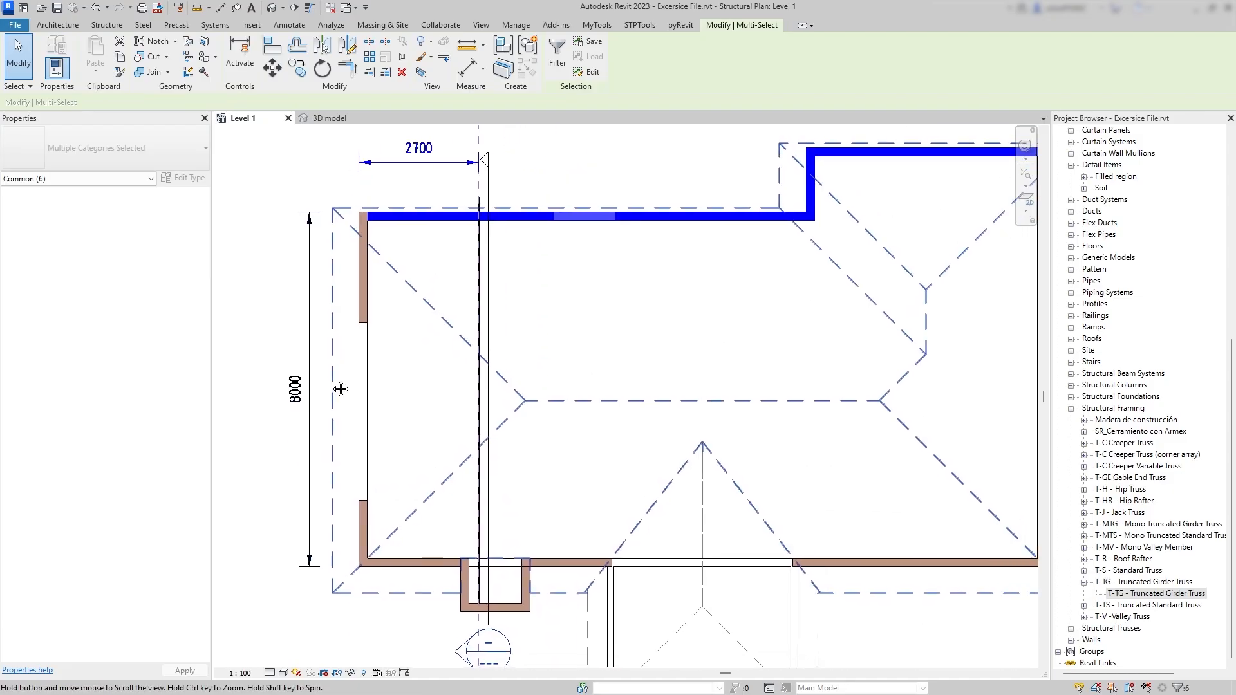
pyautogui.press('Escape')
pyautogui.click(589, 404)
pyautogui.press('Escape')
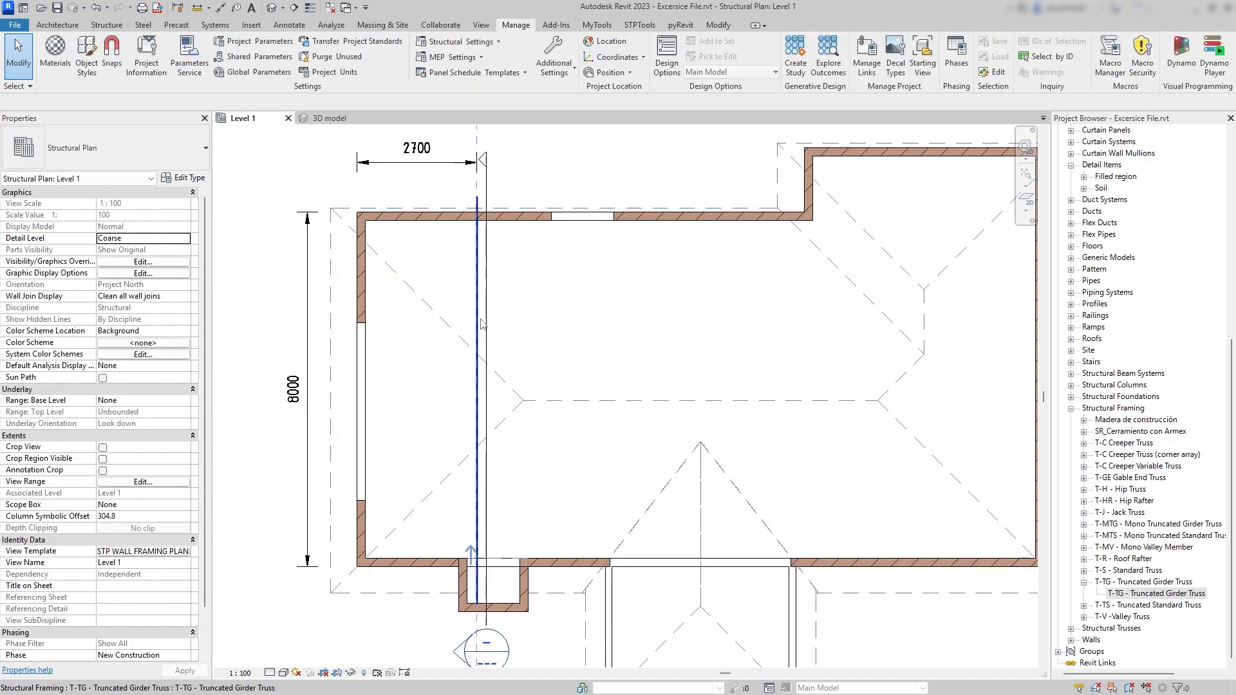
pyautogui.click(477, 348)
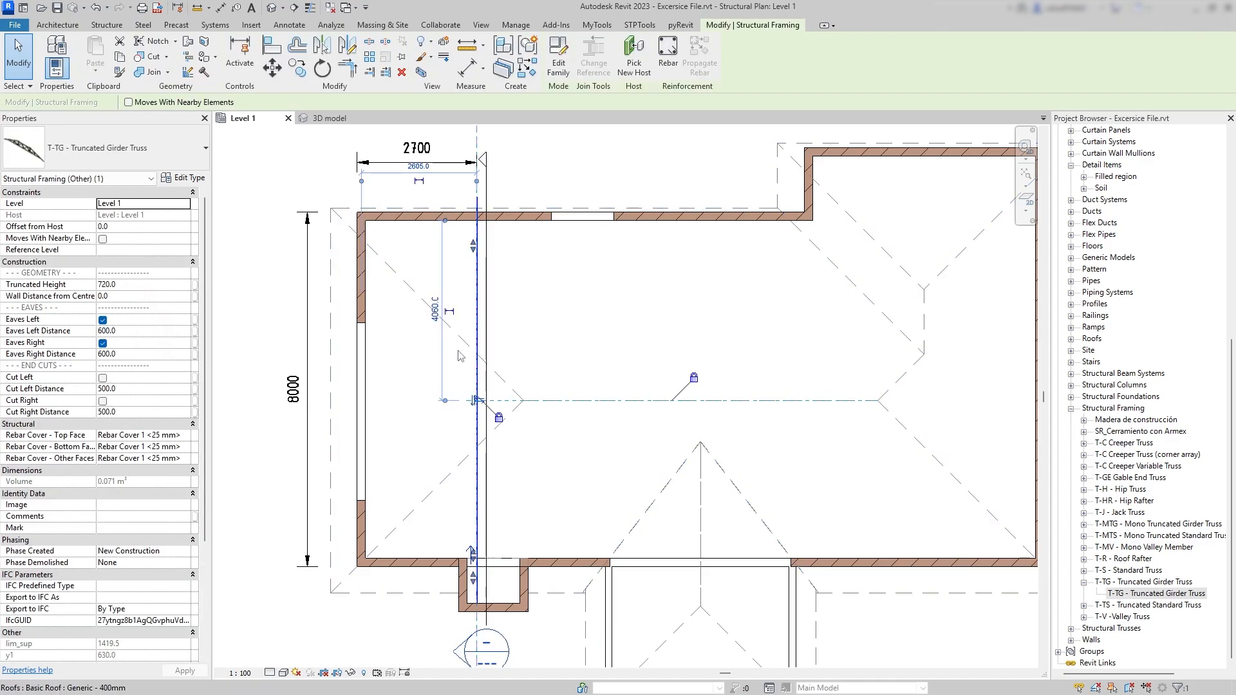
pyautogui.click(186, 180)
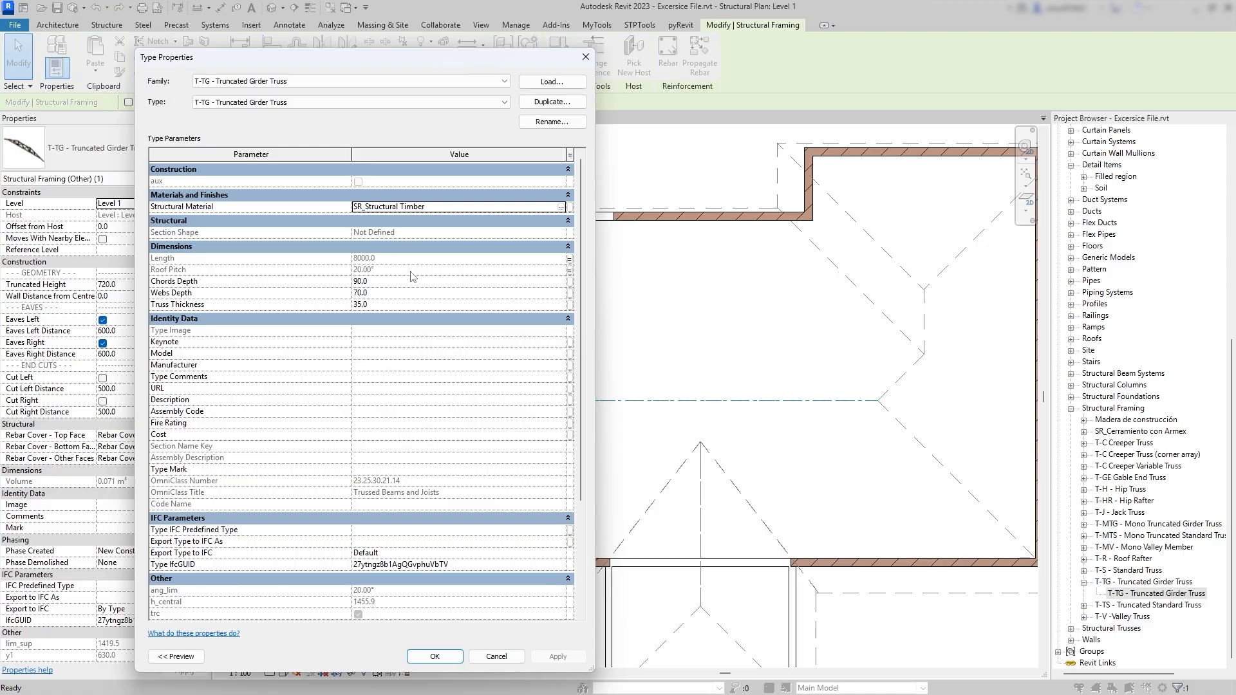
pyautogui.click(455, 658)
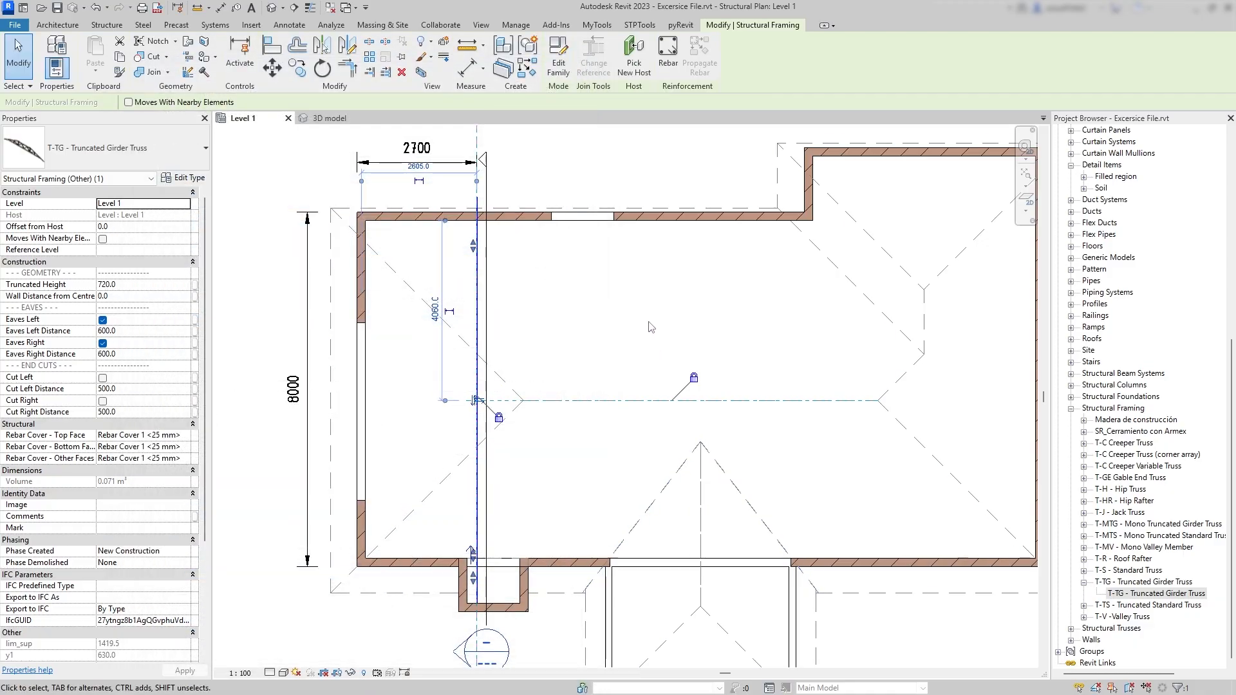
# Turn off the reporting option of the West Wing global parameter and apply the global parameters.
pyautogui.click(649, 322)
pyautogui.scroll(-1, 569, 342)
pyautogui.moveTo(569, 343); pyautogui.dragTo(538, 358, button='middle')
pyautogui.scroll(-1, 529, 351)
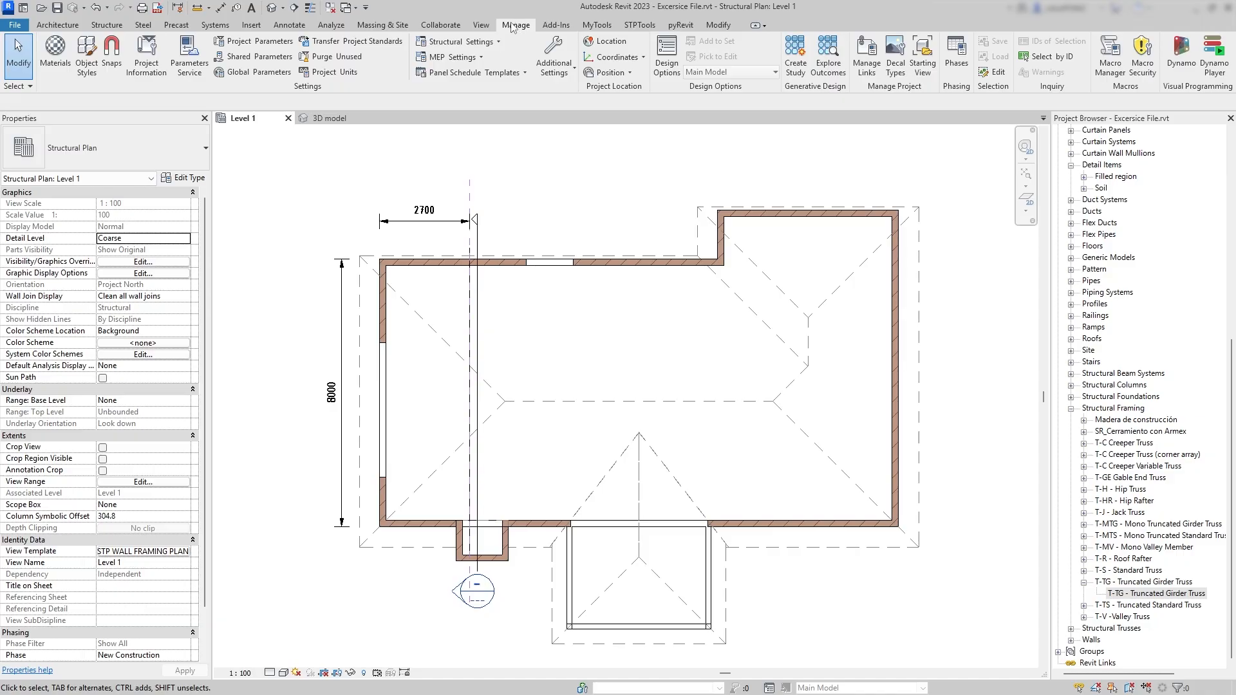
pyautogui.click(257, 72)
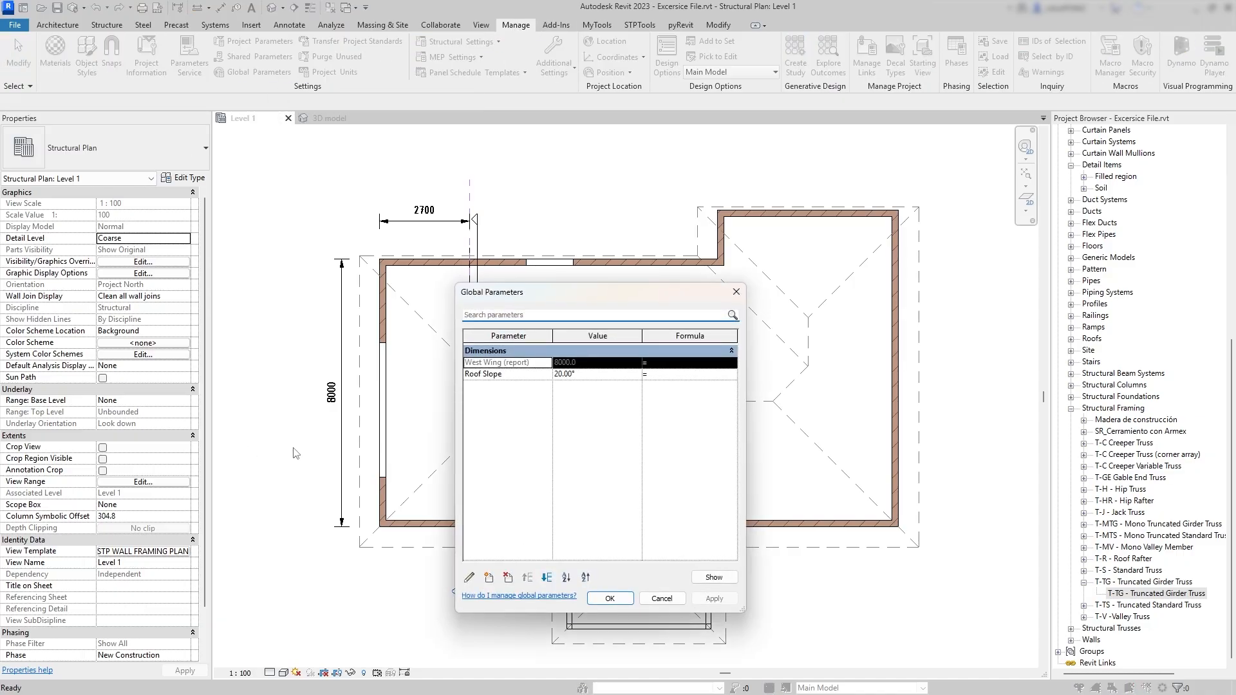
pyautogui.moveTo(559, 306); pyautogui.dragTo(587, 325)
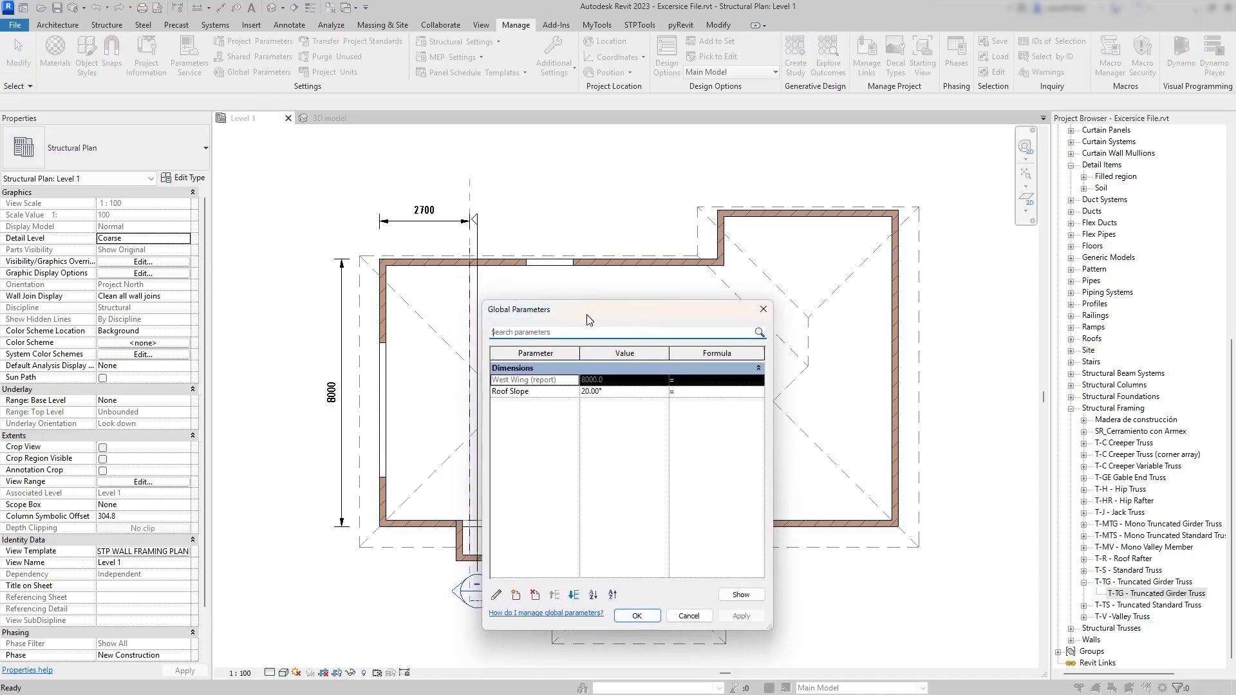
pyautogui.click(523, 384)
pyautogui.click(498, 597)
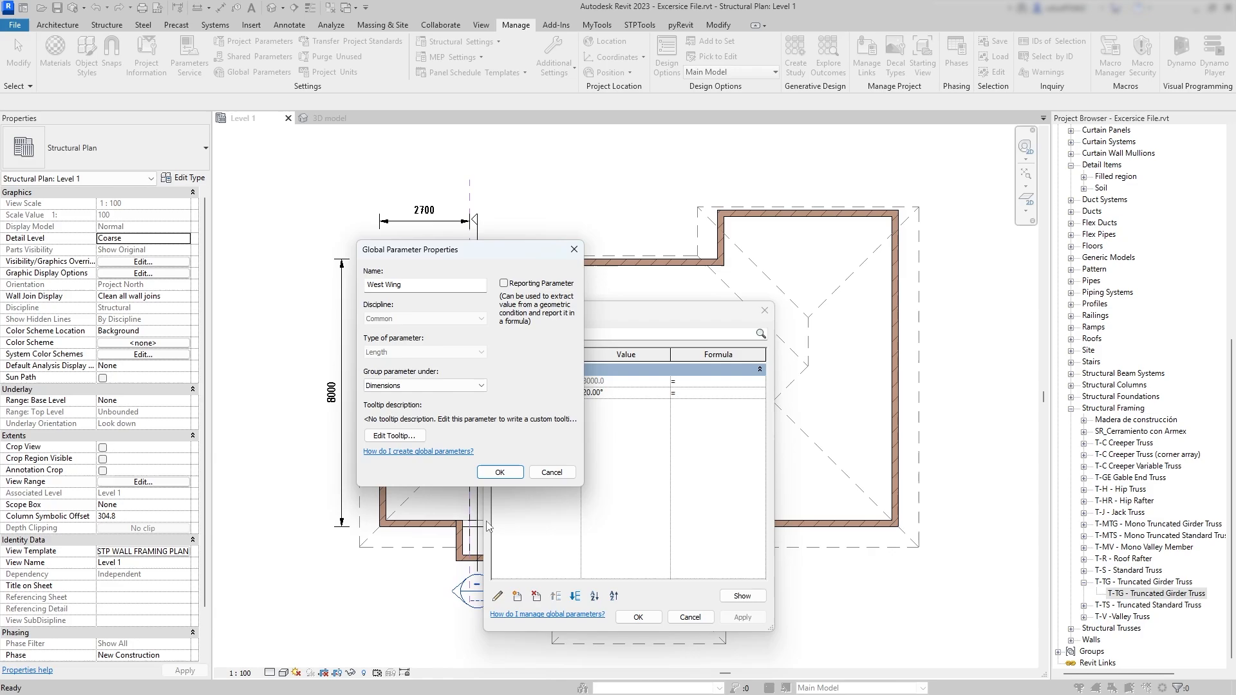
pyautogui.click(500, 472)
pyautogui.click(638, 617)
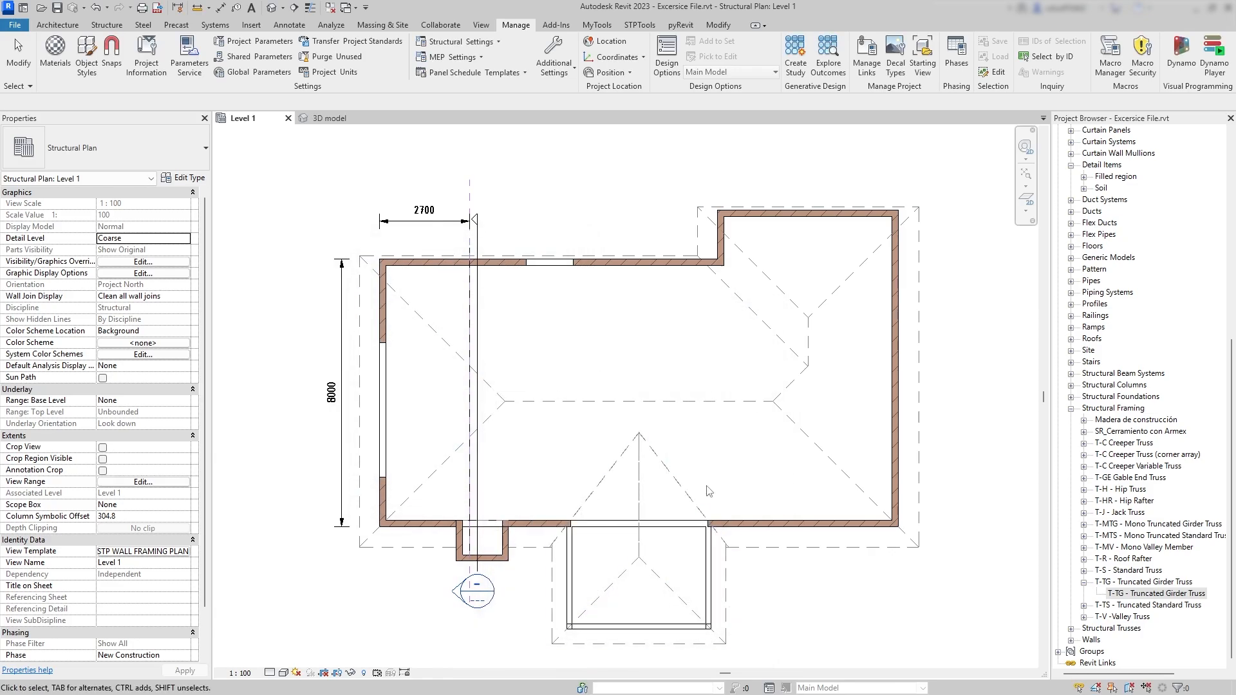
# Try nudging the west wing's northern wall south with the labelled West Wing dimension active, and undo the move.
pyautogui.click(428, 263)
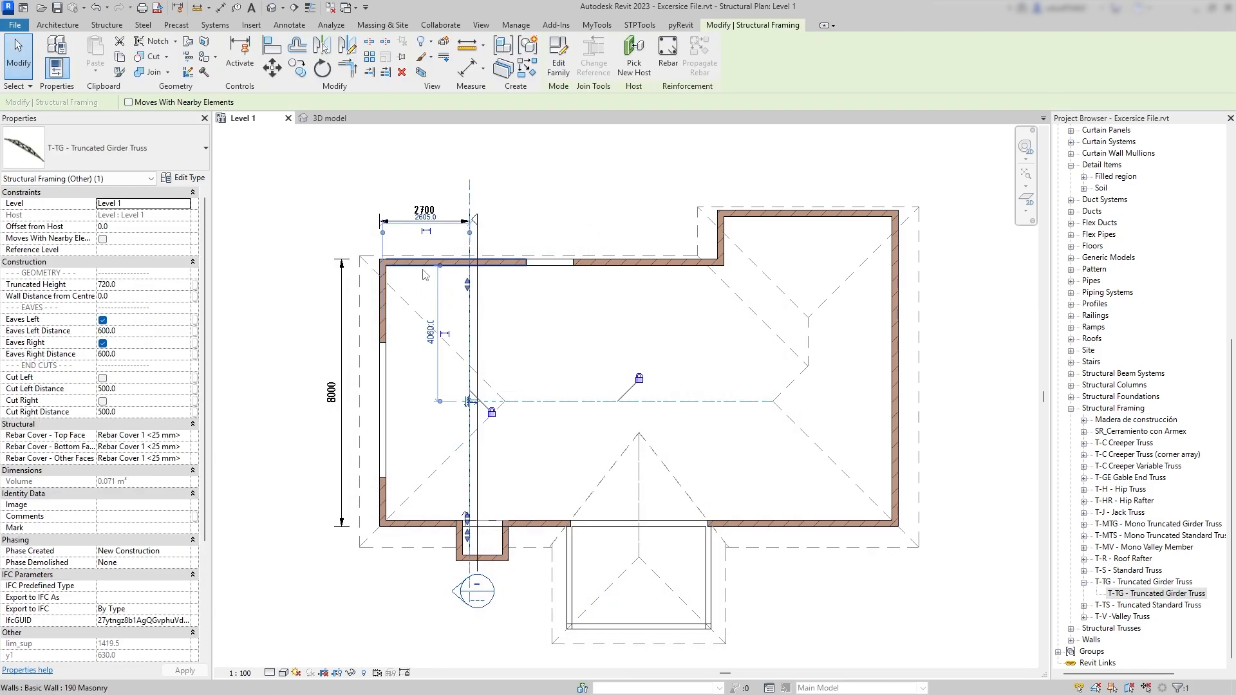
pyautogui.press('Down')
pyautogui.press('Down')
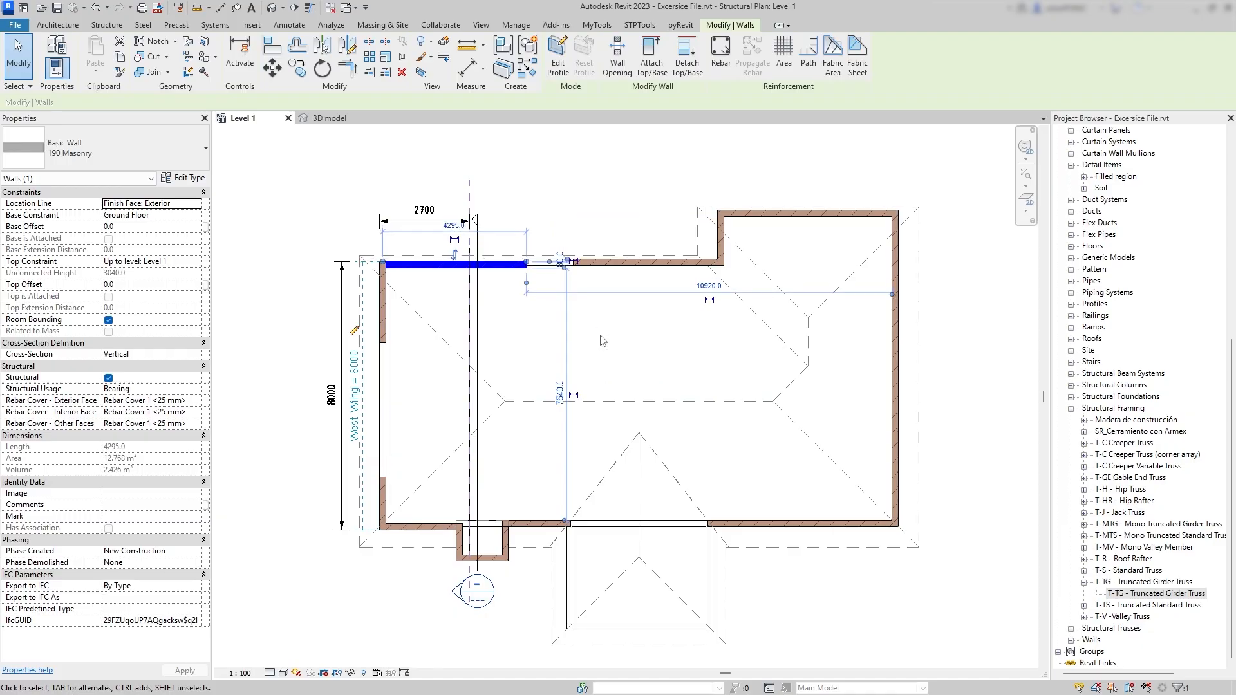
pyautogui.press('Down')
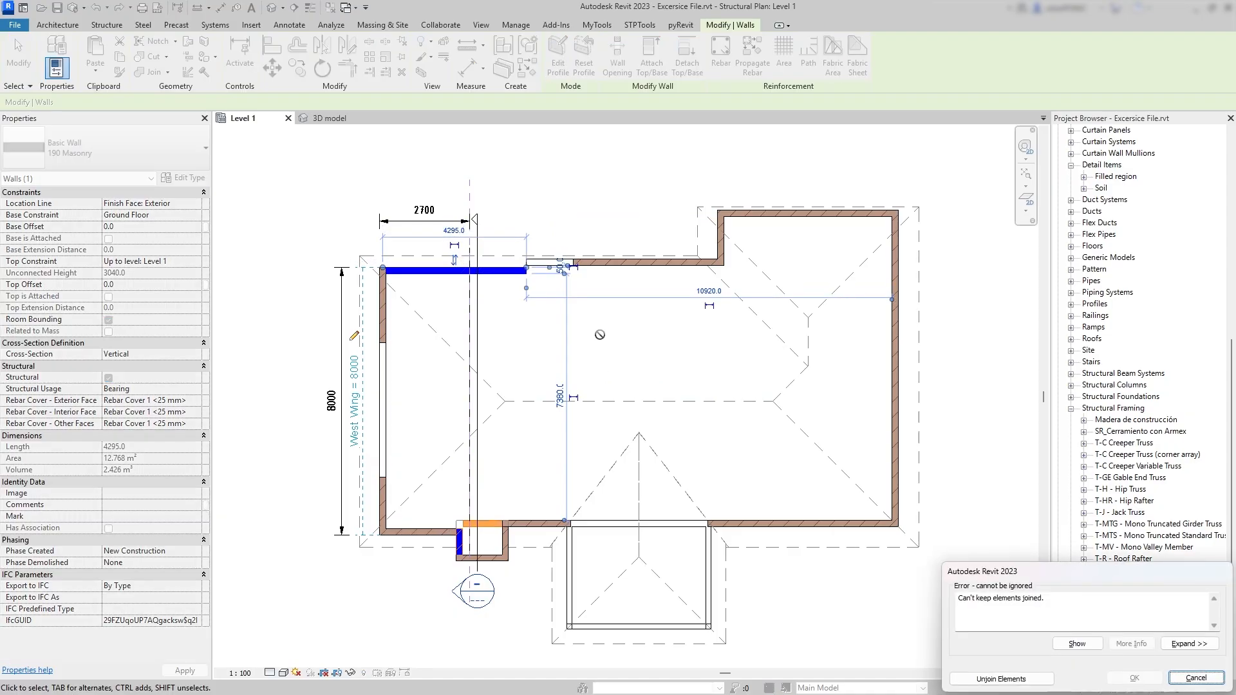
pyautogui.click(1196, 678)
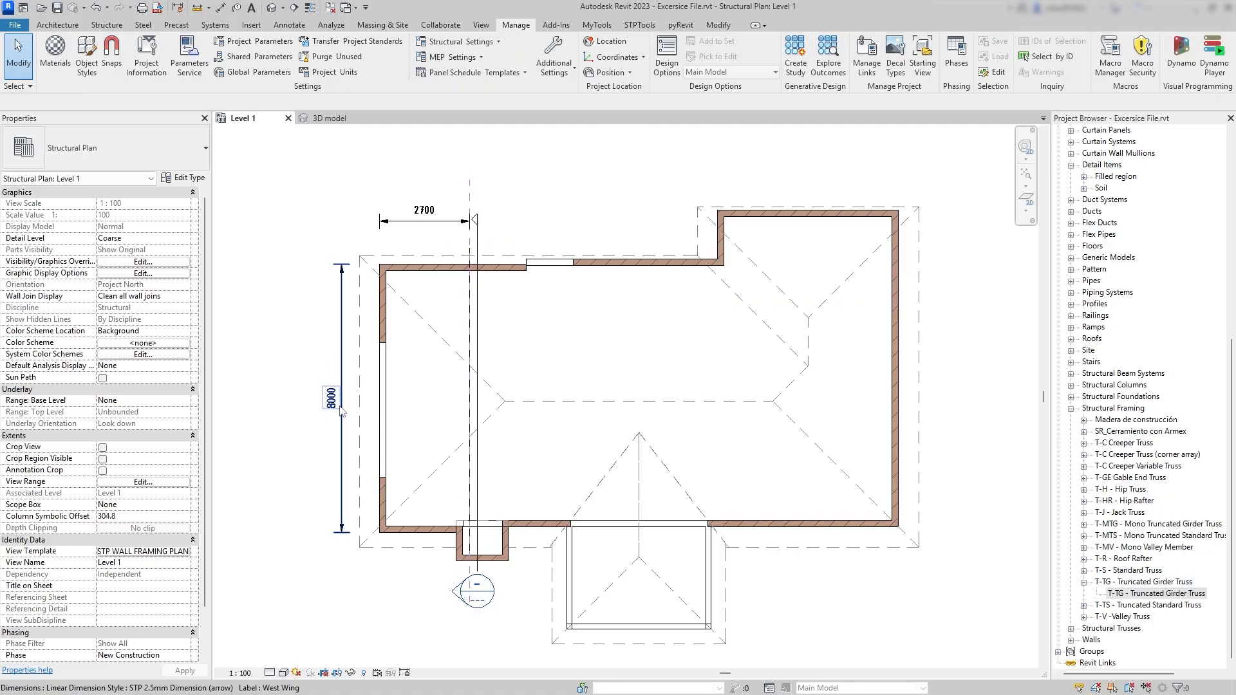
pyautogui.click(410, 270)
pyautogui.press('Escape')
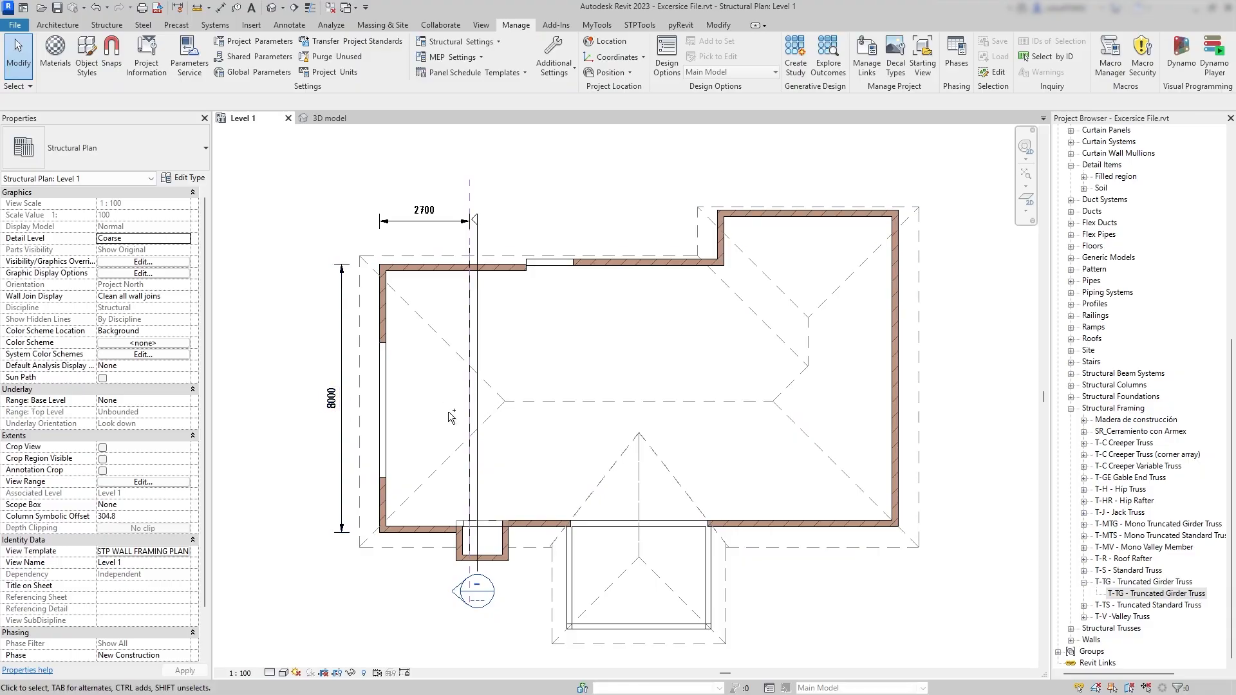
pyautogui.hotkey('ctrl', 'z')
pyautogui.hotkey('ctrl', 'y')
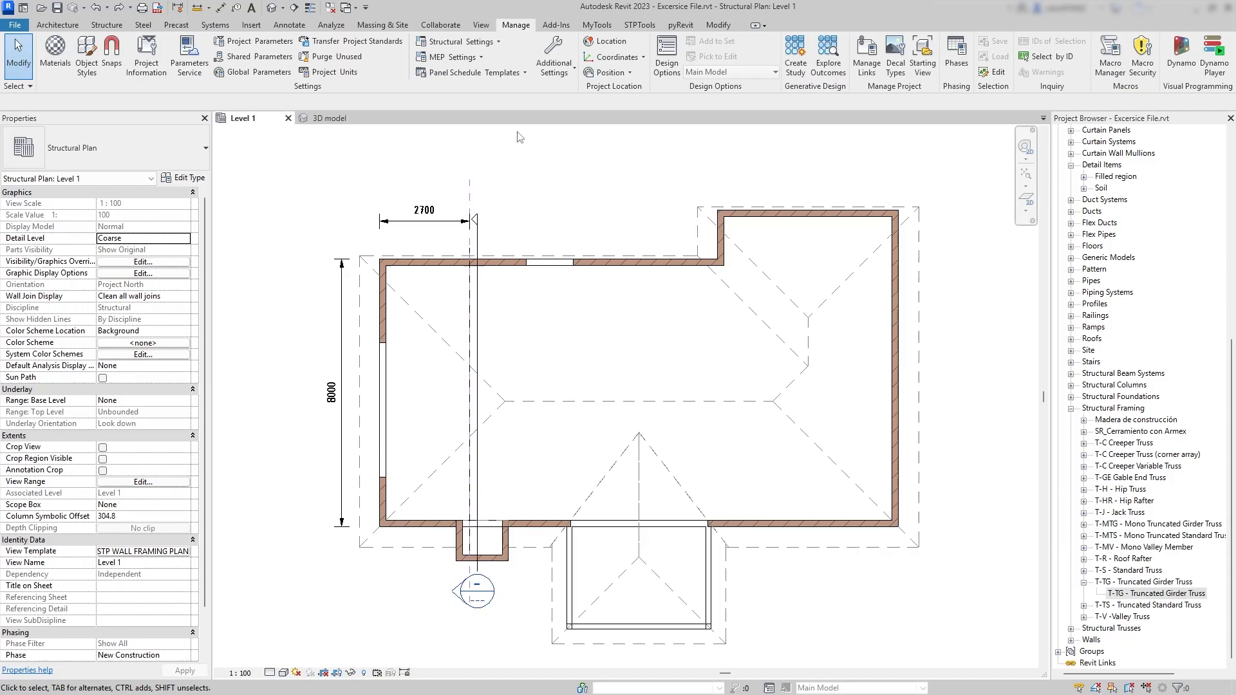
# Turn the reporting option of the West Wing global parameter back on and accept the global parameters.
pyautogui.click(255, 76)
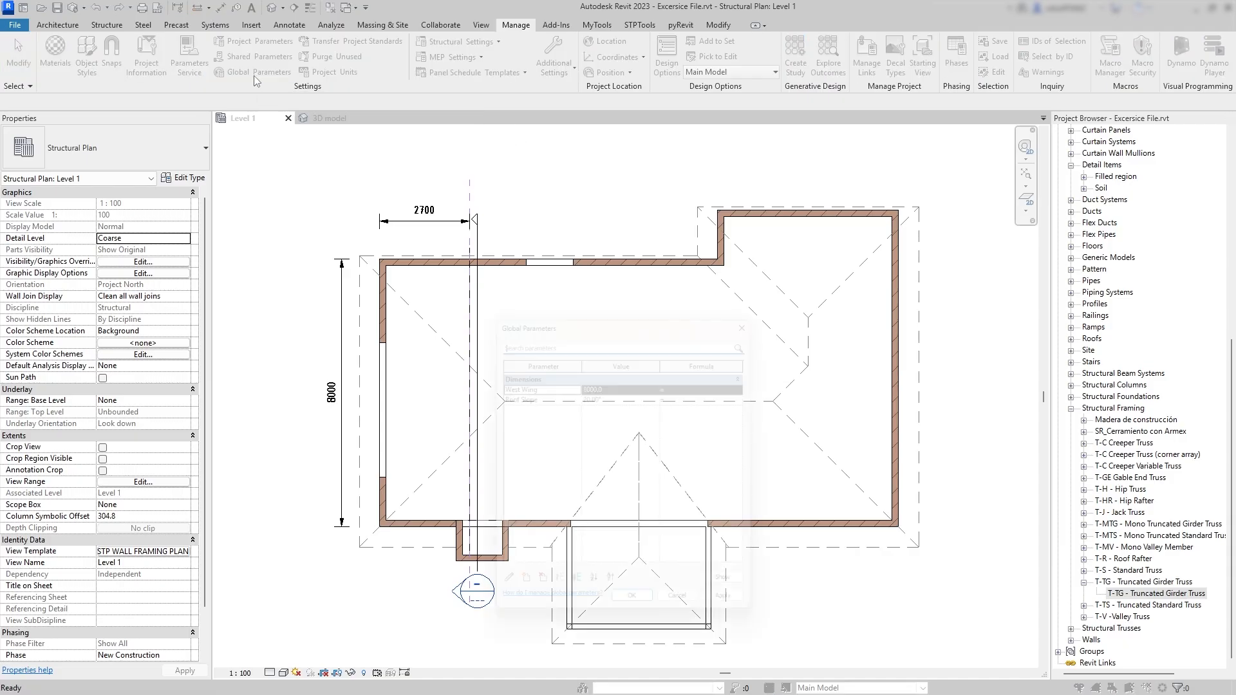
pyautogui.moveTo(581, 312); pyautogui.dragTo(616, 303)
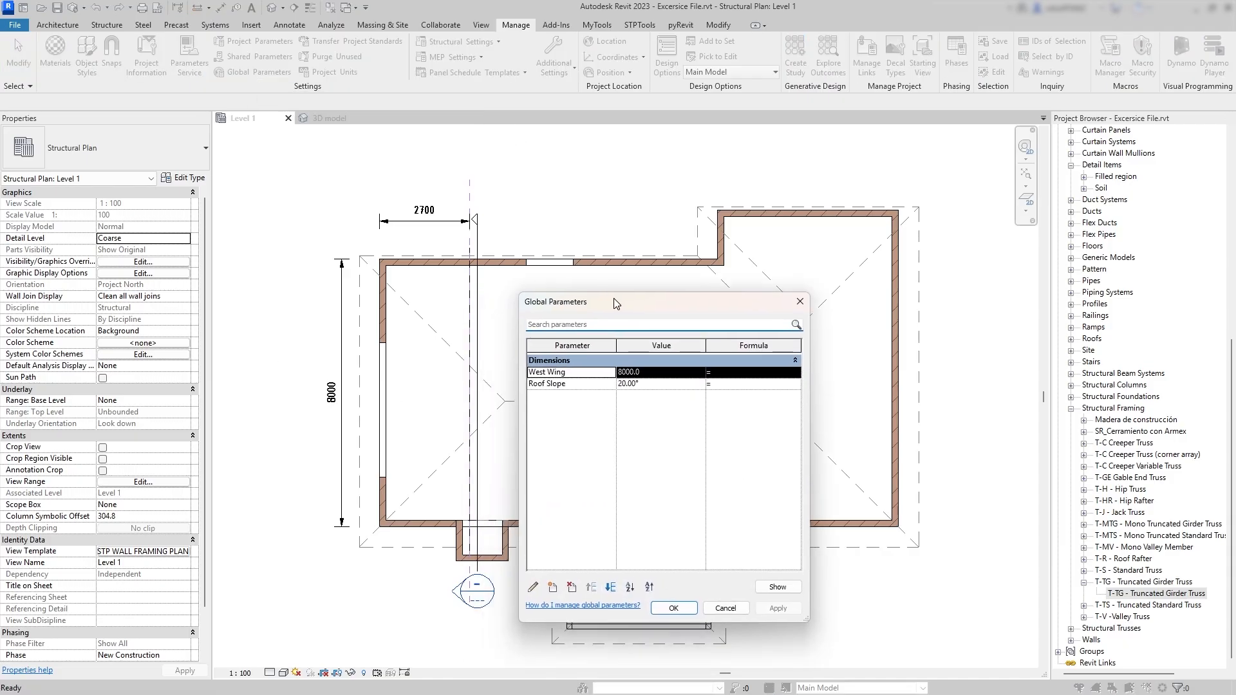
pyautogui.click(535, 589)
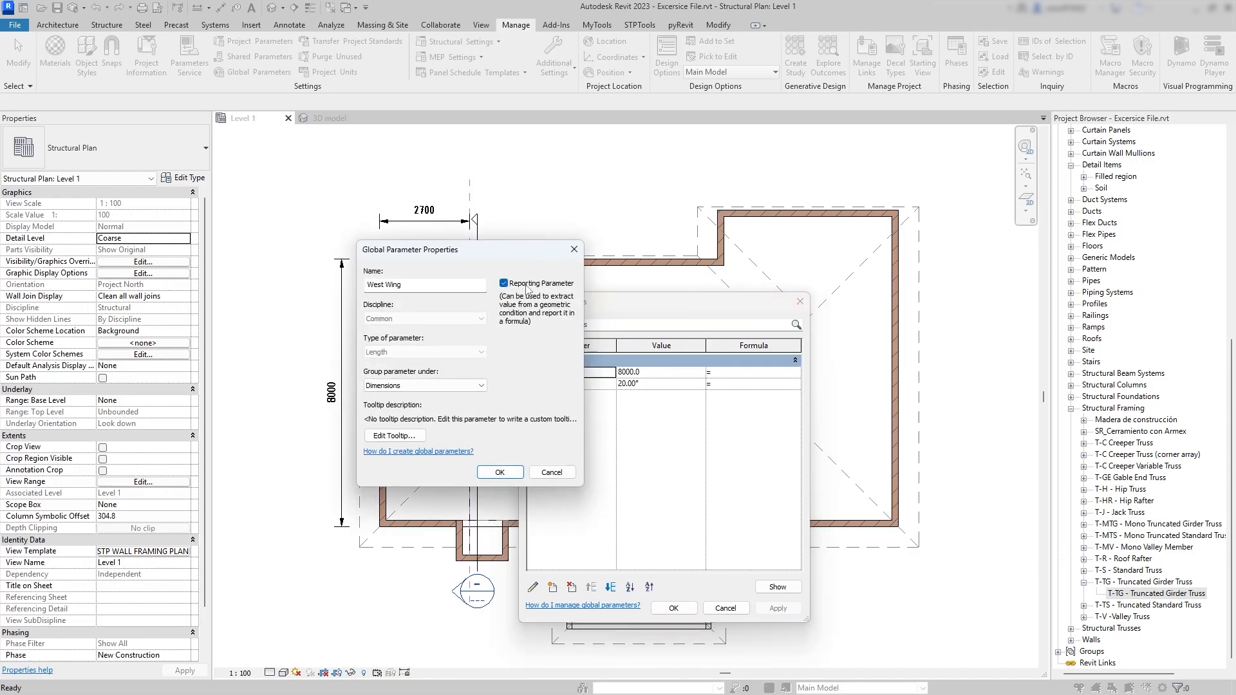
pyautogui.click(501, 473)
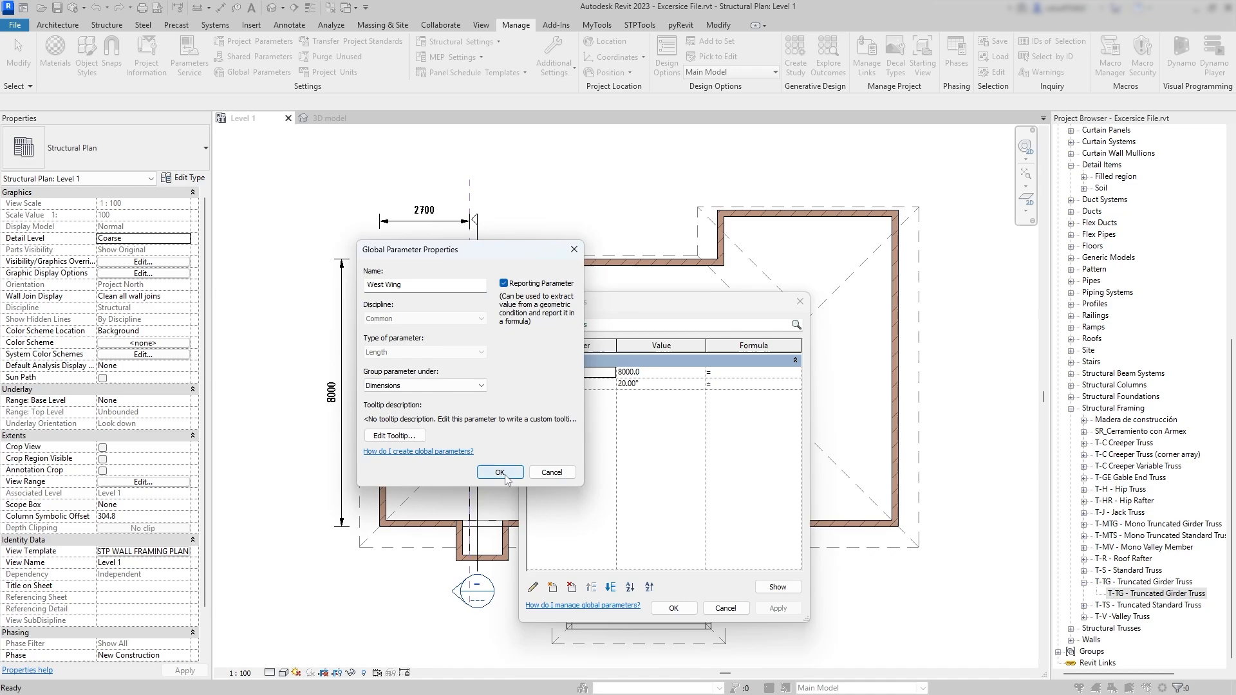
pyautogui.click(671, 609)
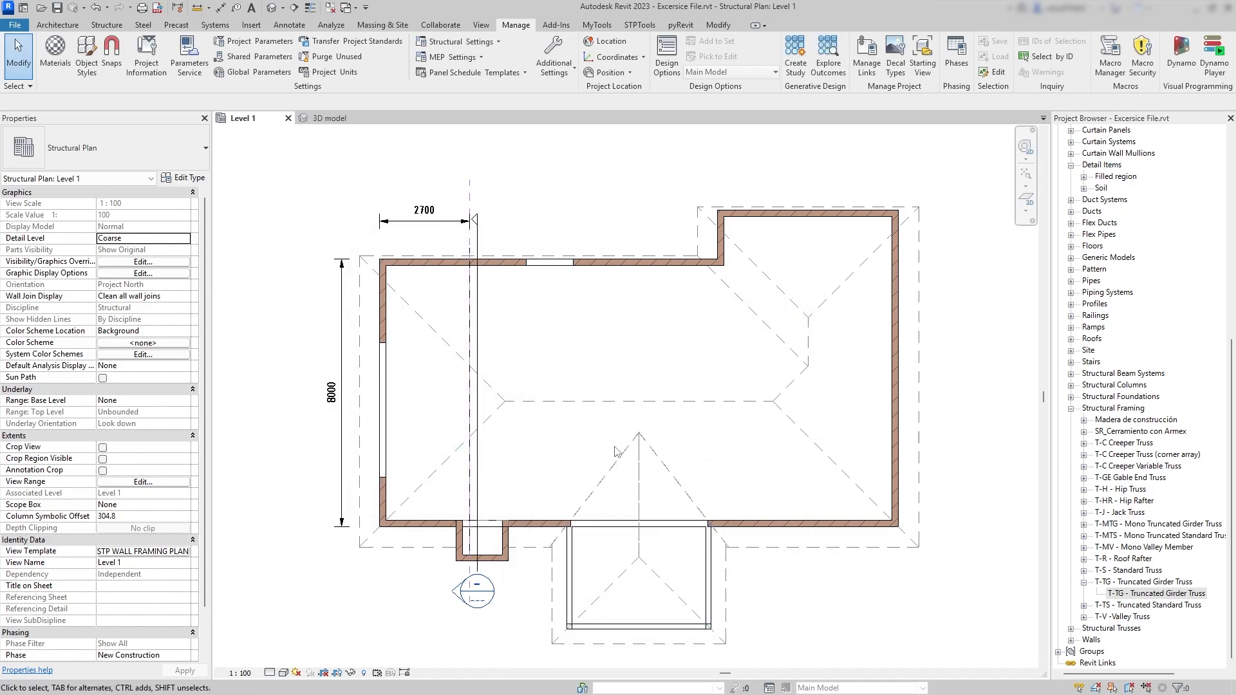
# Nudge the west wing's northern wall south twice and check how the West Wing reporting dimension responds.
pyautogui.click(410, 263)
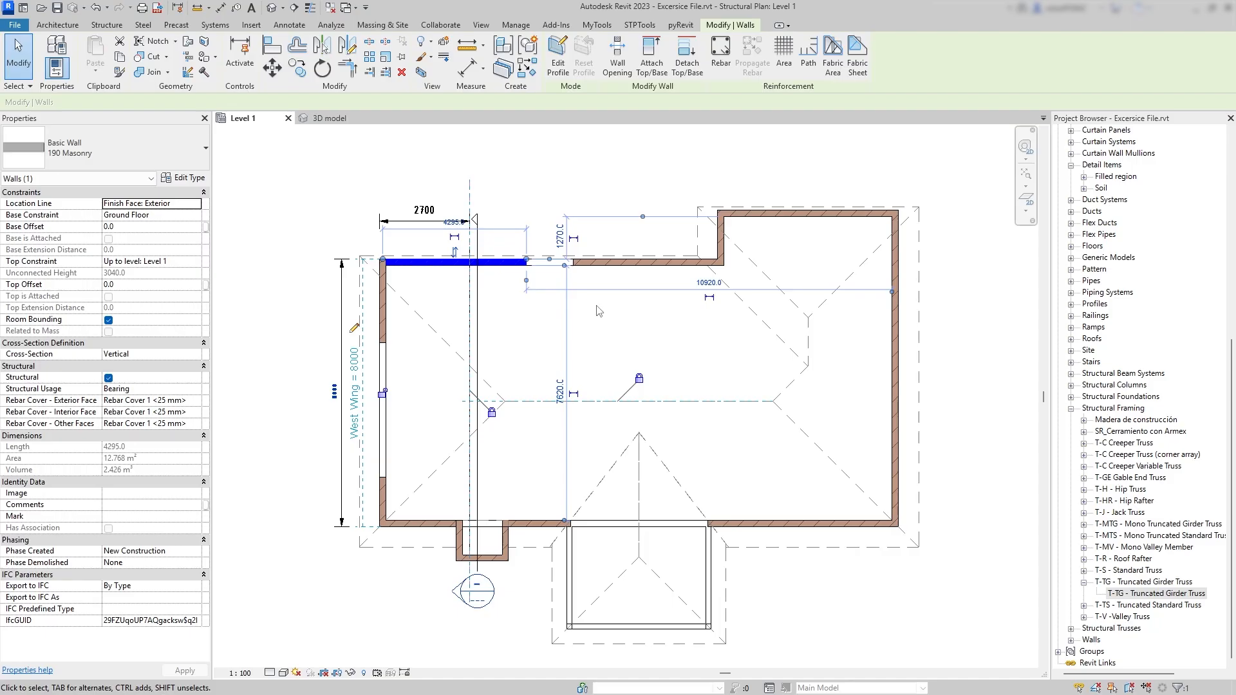
pyautogui.press('Down')
pyautogui.press('Down')
pyautogui.press('Escape')
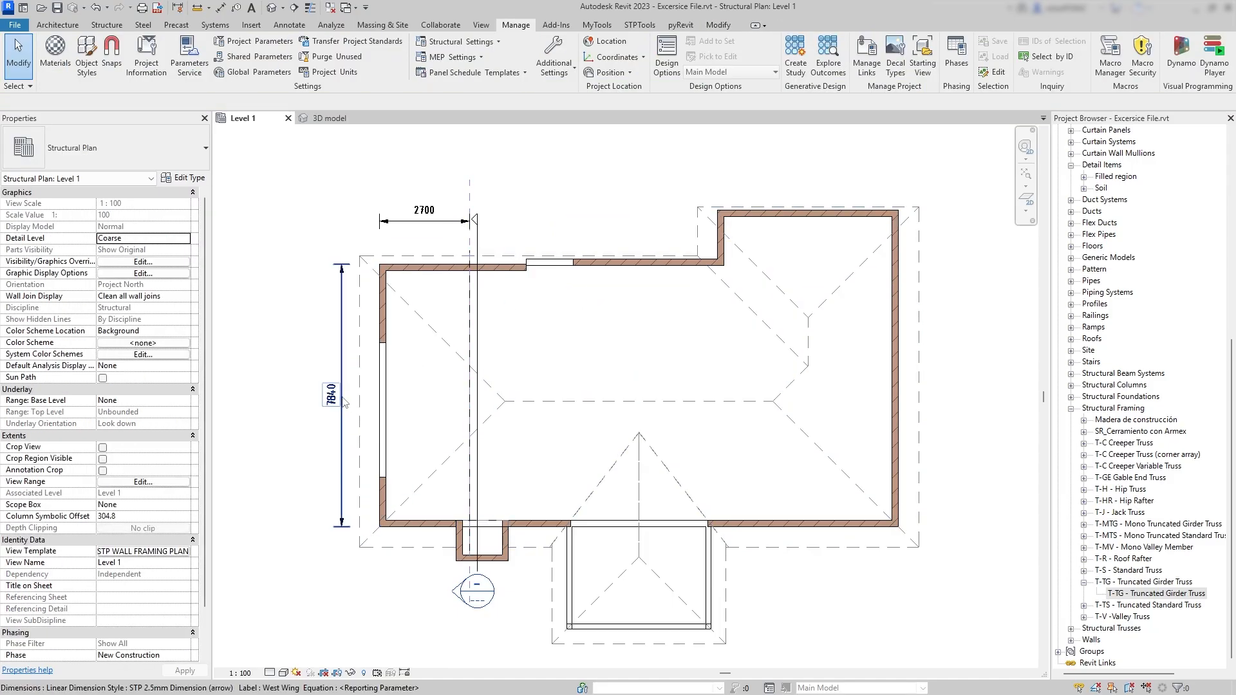
pyautogui.scroll(3, 336, 412)
pyautogui.scroll(-4, 336, 412)
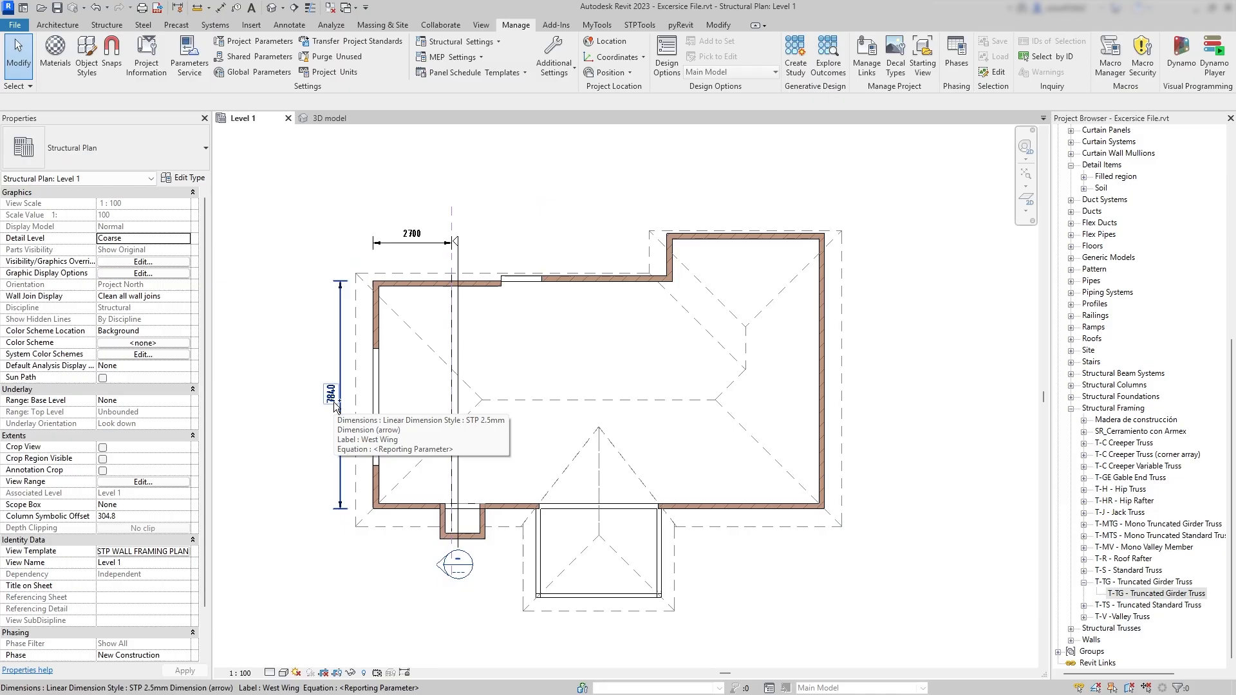
# Undo the two nudges of the west wing's northern wall.
pyautogui.scroll(1, 336, 412)
pyautogui.hotkey('ctrl', 'z')
pyautogui.hotkey('ctrl', 'z')
pyautogui.scroll(-1, 544, 342)
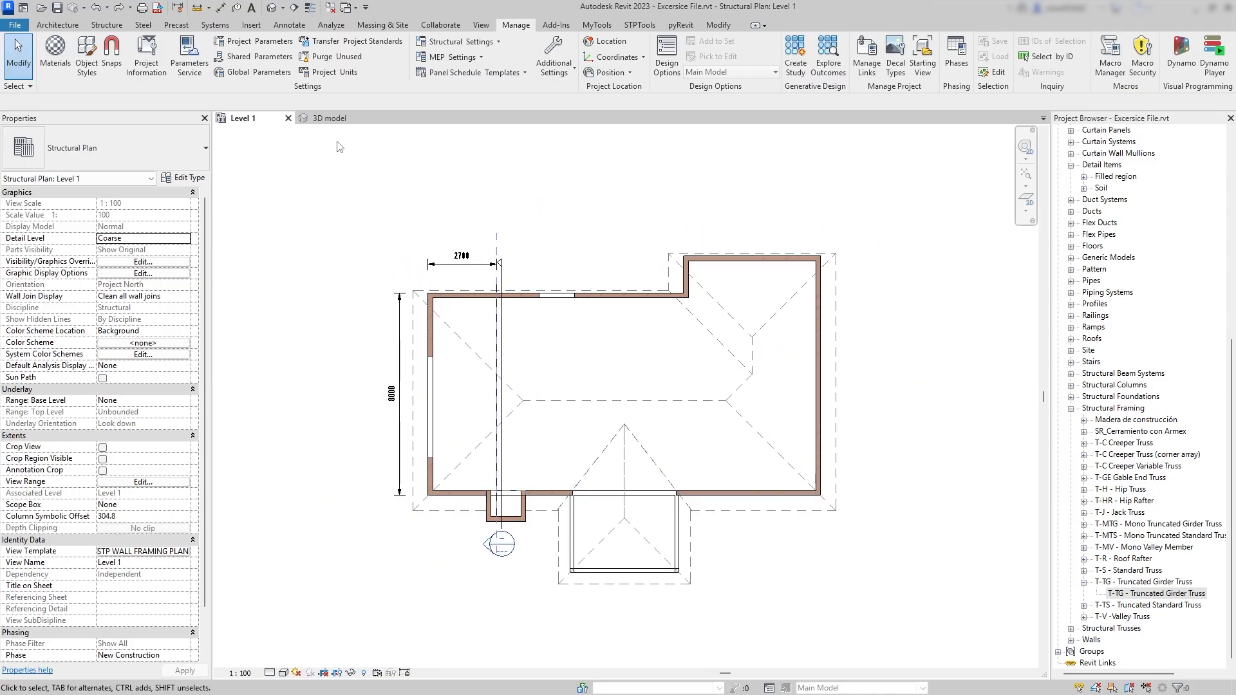
# Examine the truncated girder truss in the 3D model view, comparing its ends and eaves with the walls and roof edge.
pyautogui.click(329, 118)
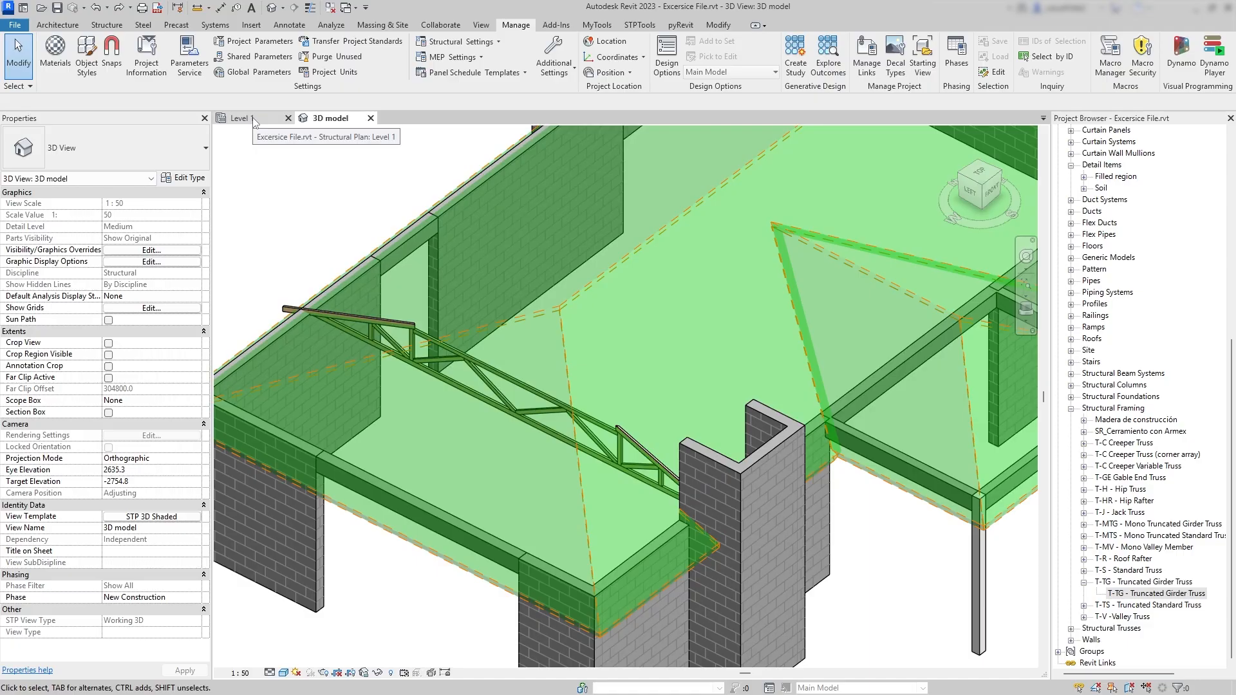
pyautogui.click(318, 335)
pyautogui.scroll(3, 307, 323)
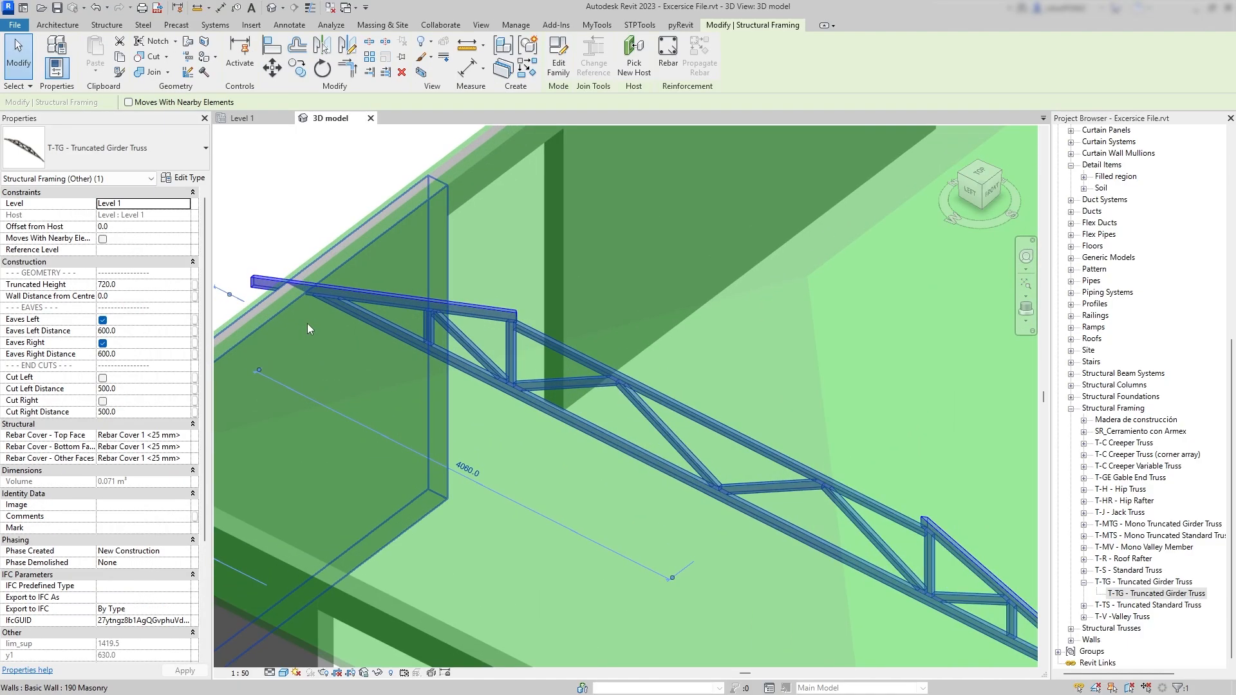
pyautogui.keyDown('shift'); pyautogui.moveTo(308, 323); pyautogui.dragTo(680, 344, button='middle'); pyautogui.keyUp('shift')
pyautogui.scroll(-5, 679, 345)
pyautogui.keyDown('shift'); pyautogui.moveTo(596, 400); pyautogui.dragTo(515, 386, button='middle'); pyautogui.keyUp('shift')
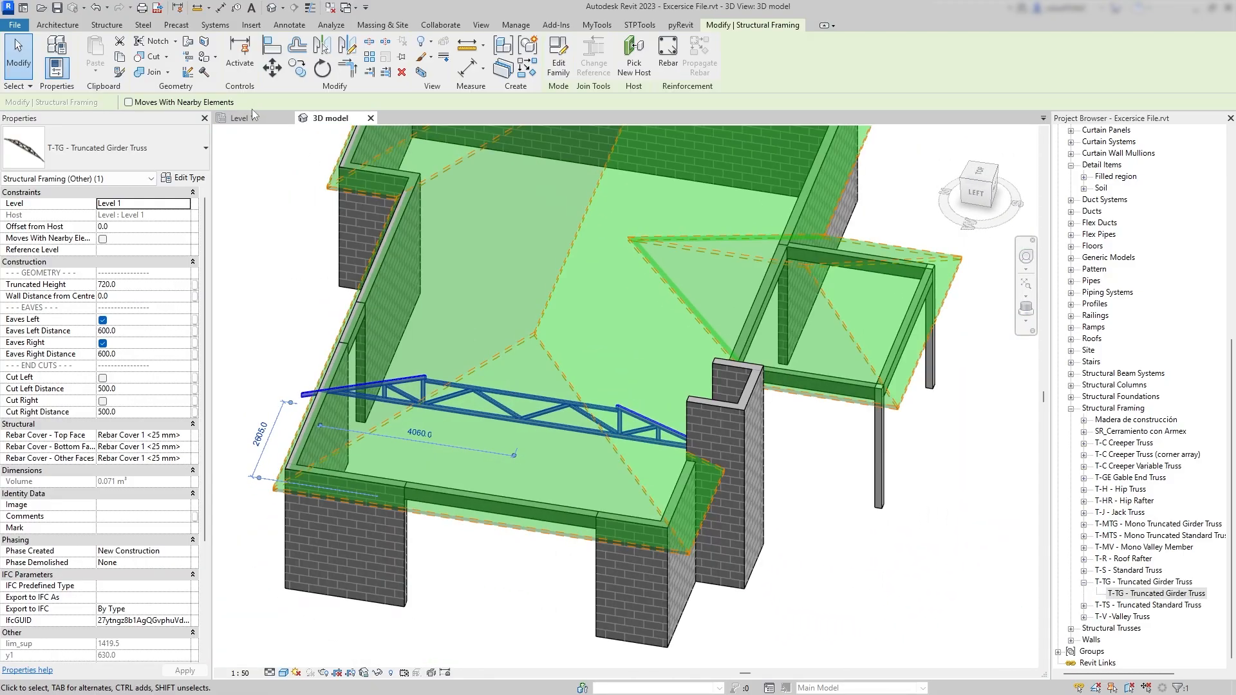
# In the Level 1 plan, move the main roof's northern footprint lines, including the stepped return, 500 mm north and finish the footprint.
pyautogui.click(251, 117)
pyautogui.doubleClick(575, 395)
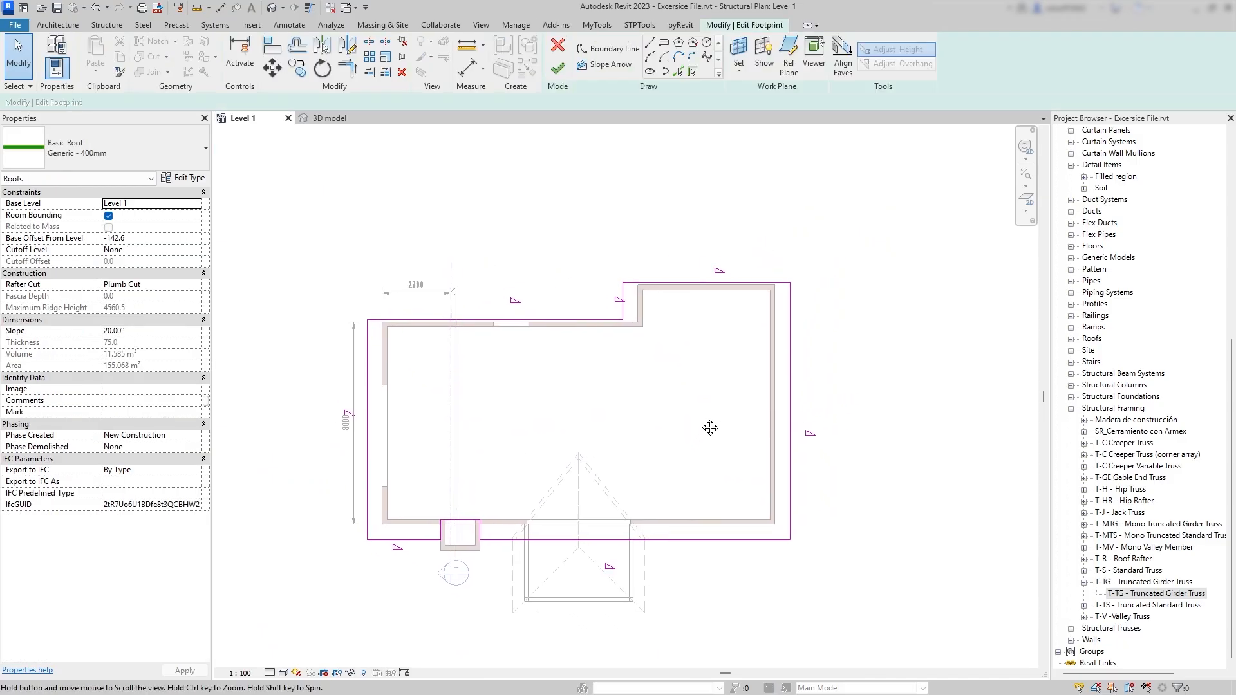
pyautogui.moveTo(312, 250); pyautogui.dragTo(895, 338)
pyautogui.press('m')
pyautogui.press('v')
pyautogui.click(867, 404)
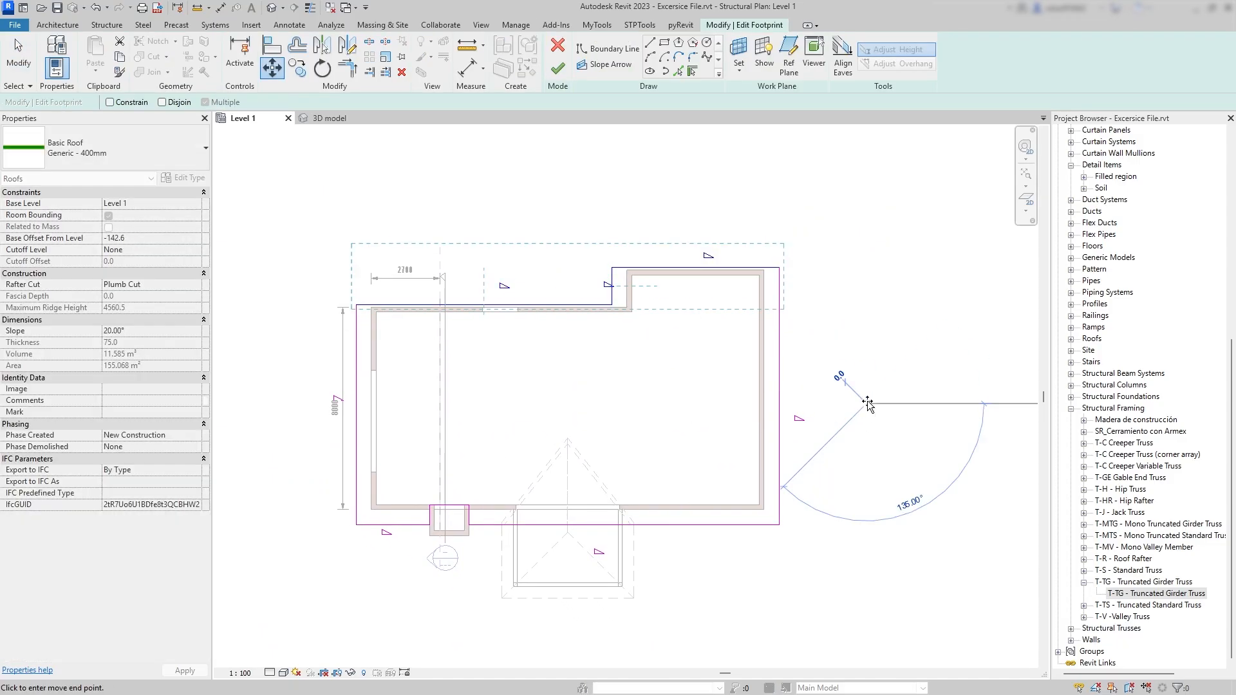
pyautogui.write('500')
pyautogui.press('Return')
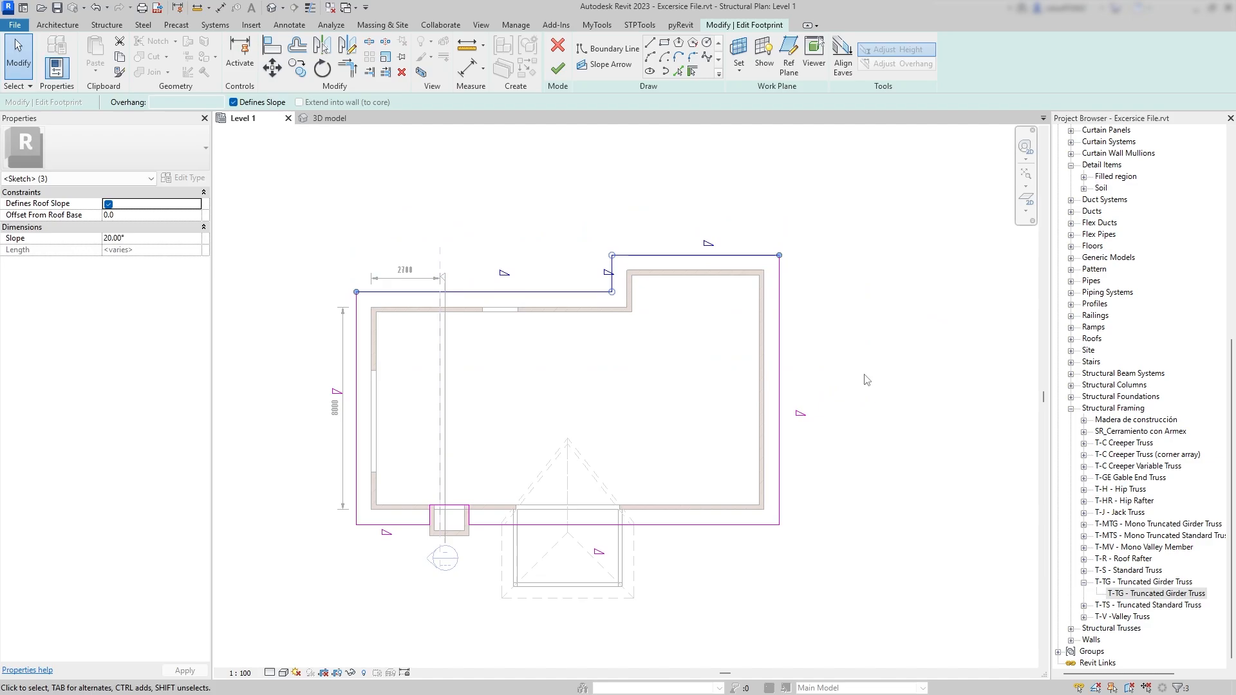
pyautogui.press('Escape')
pyautogui.moveTo(596, 291); pyautogui.dragTo(598, 294, button='middle')
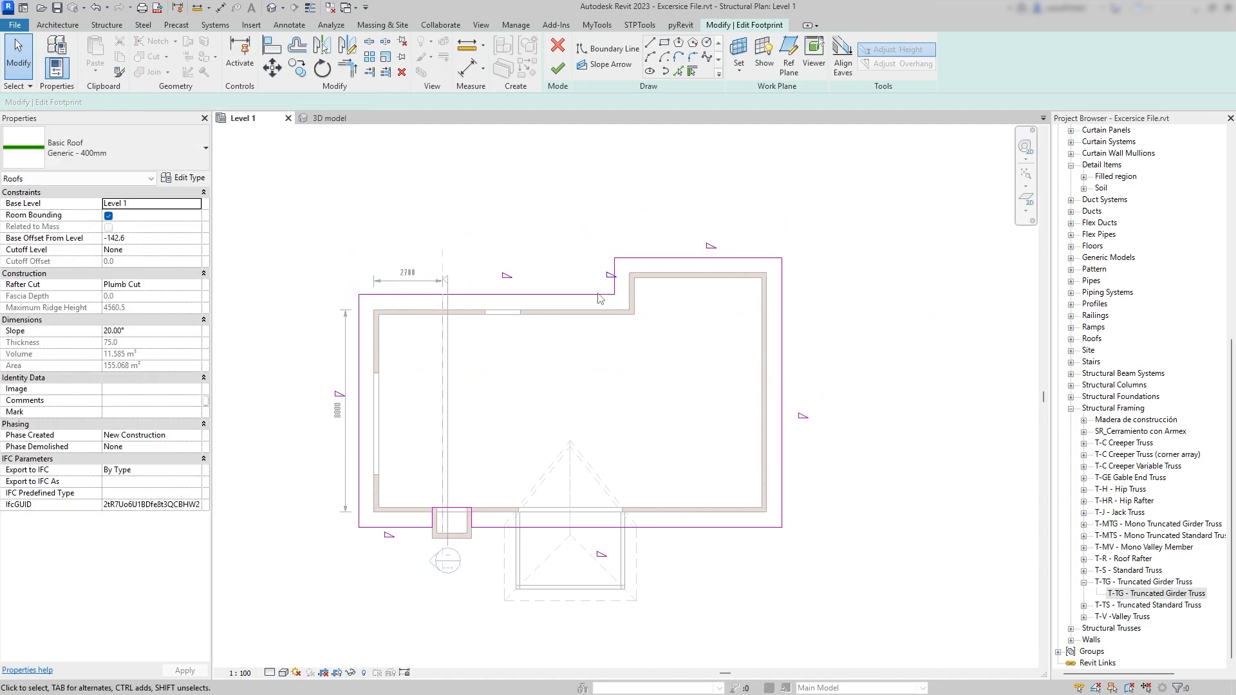
pyautogui.click(558, 68)
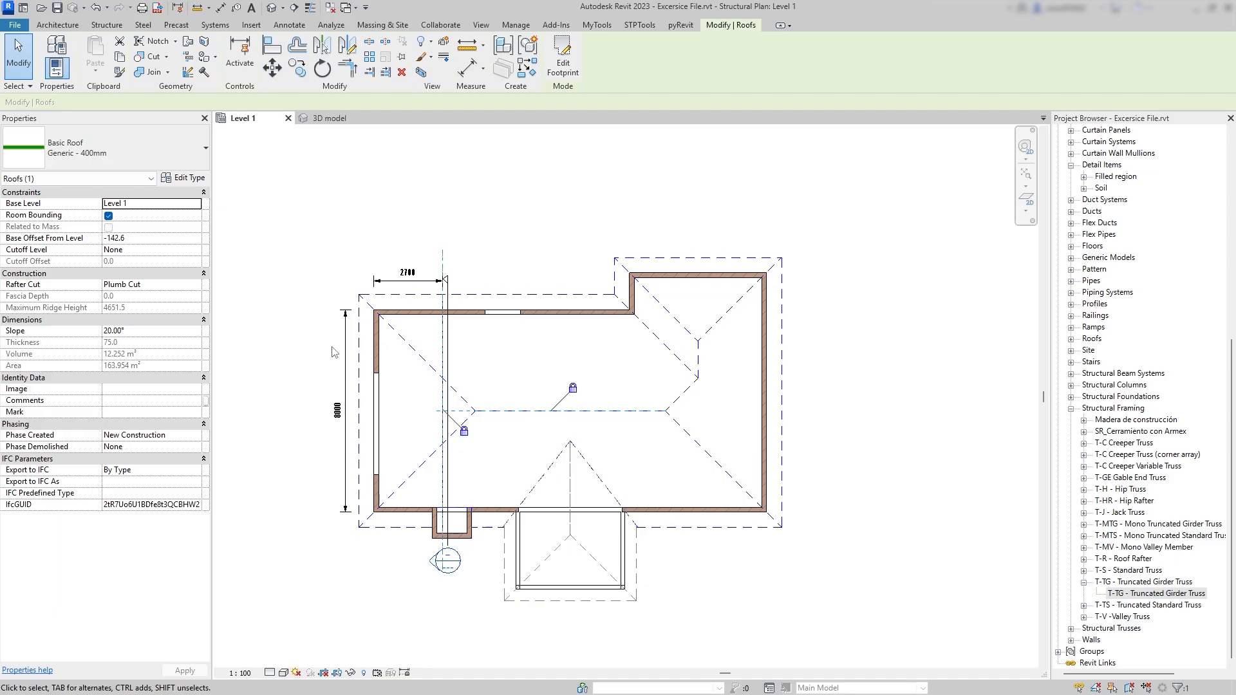
# Inspect both ends of the truncated girder truss in the 3D model view against the walls and the extended roof.
pyautogui.click(329, 118)
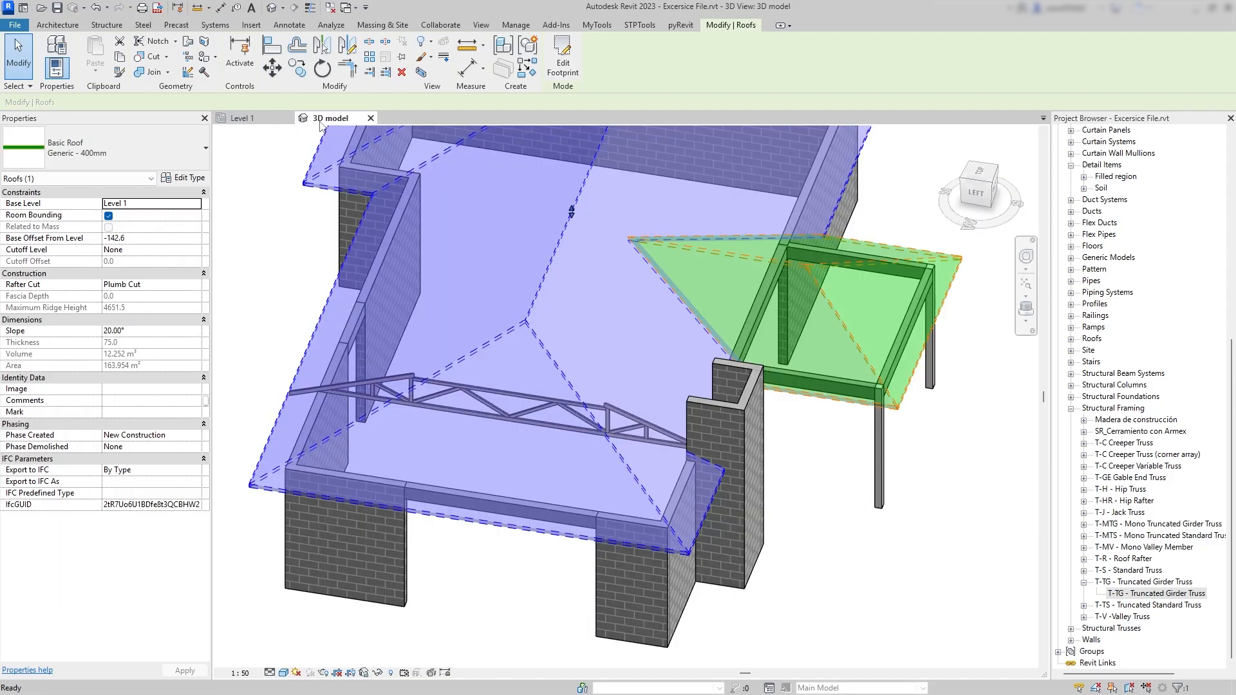
pyautogui.press('Escape')
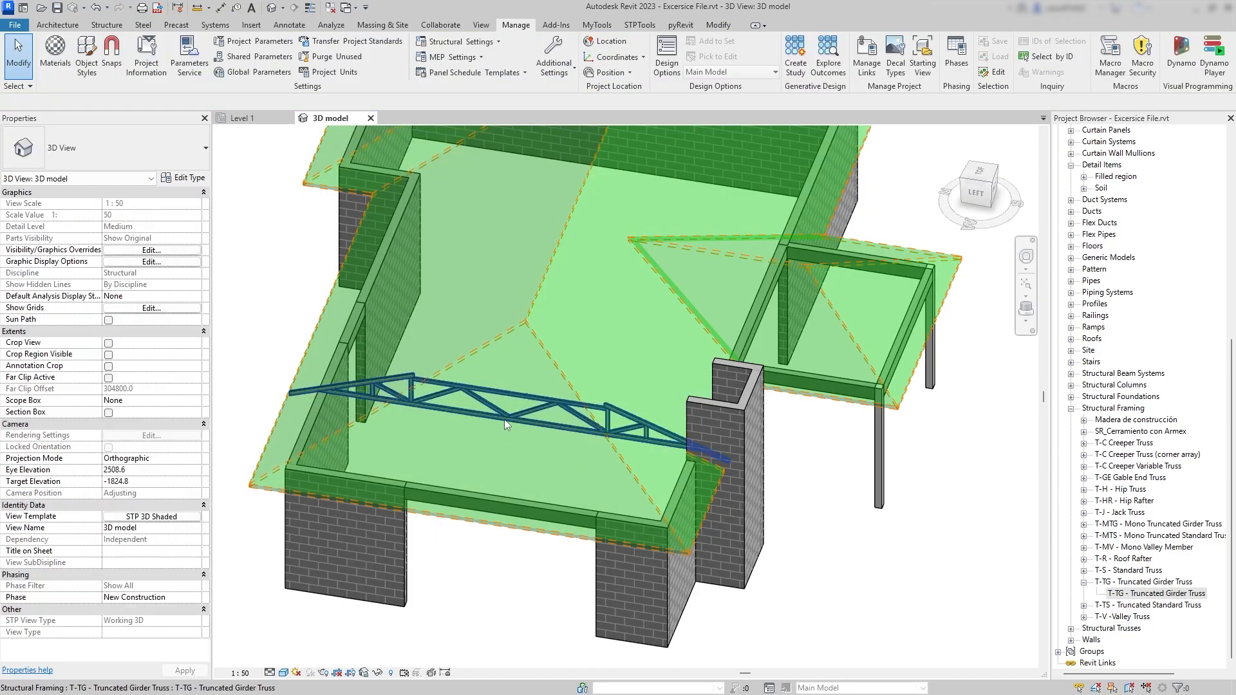
pyautogui.click(504, 419)
pyautogui.scroll(3, 319, 384)
pyautogui.scroll(4, 319, 385)
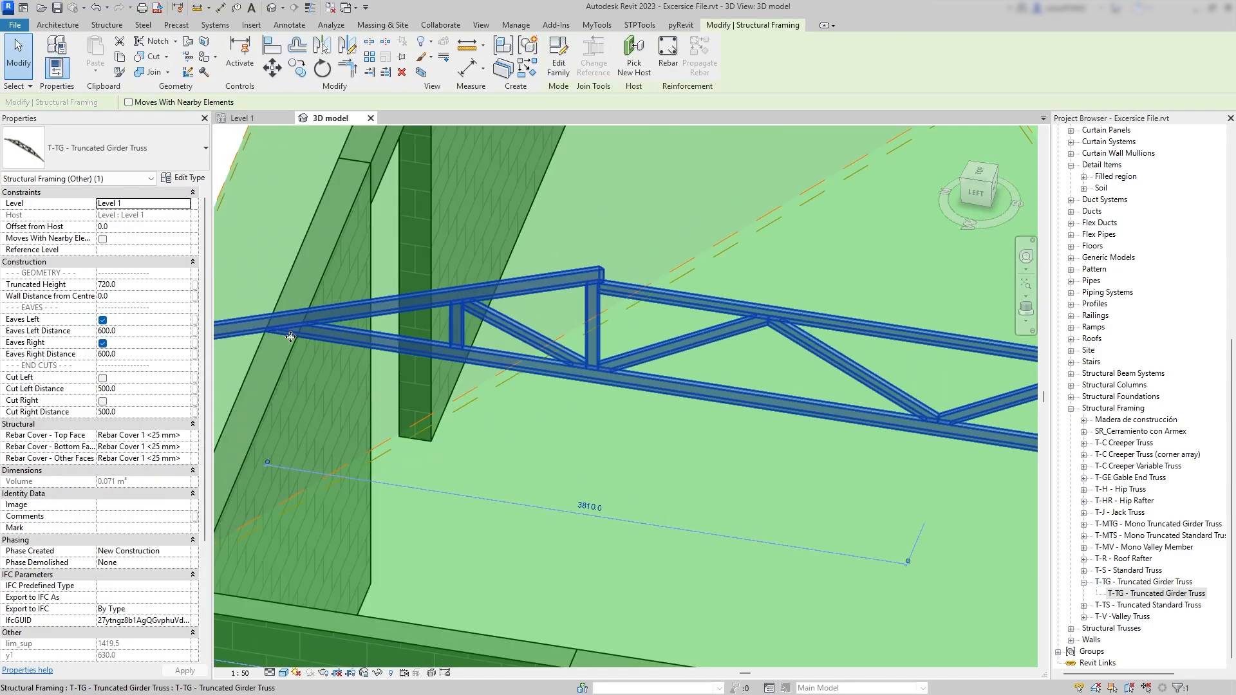
pyautogui.scroll(-3, 358, 403)
pyautogui.keyDown('shift'); pyautogui.moveTo(358, 403); pyautogui.dragTo(686, 374, button='middle'); pyautogui.keyUp('shift')
pyautogui.scroll(4, 653, 221)
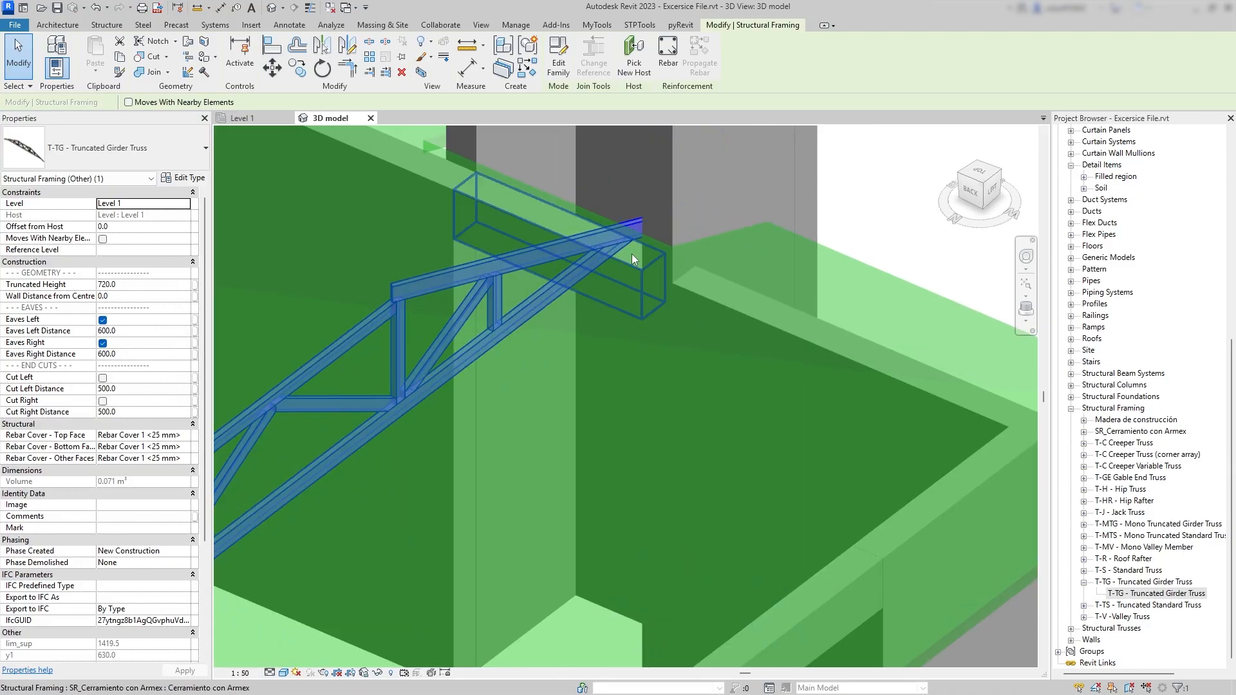
pyautogui.scroll(-6, 623, 210)
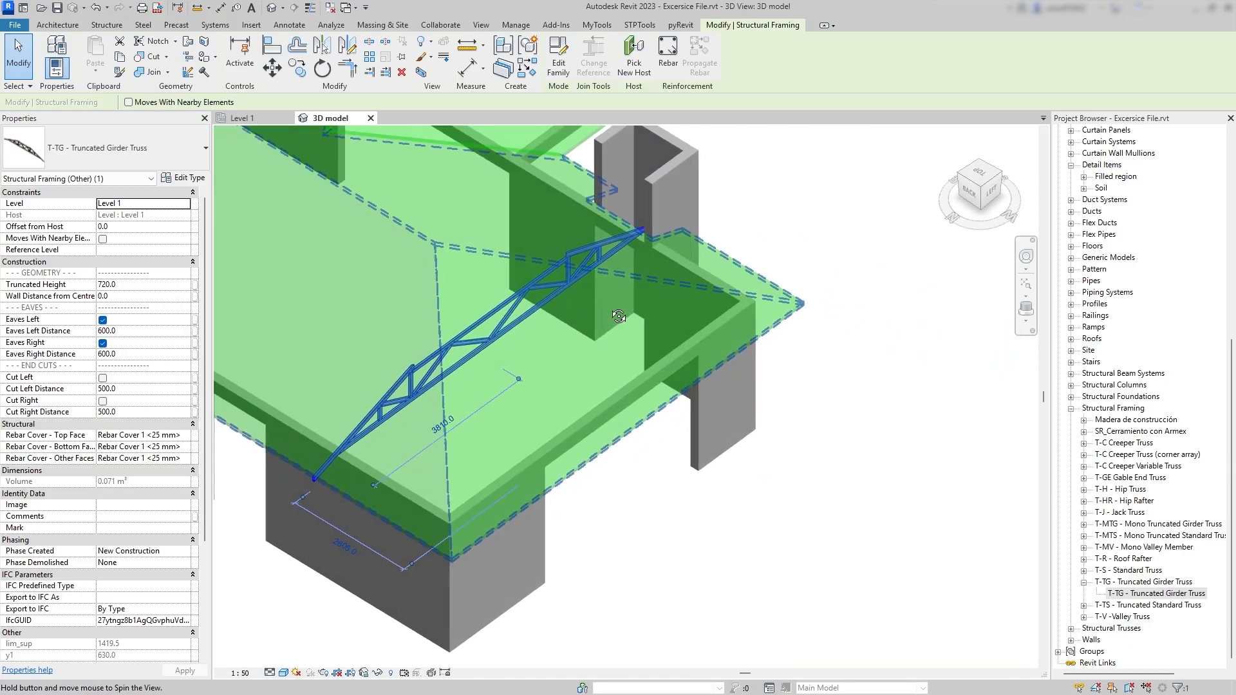
pyautogui.scroll(-2, 597, 311)
pyautogui.press('Escape')
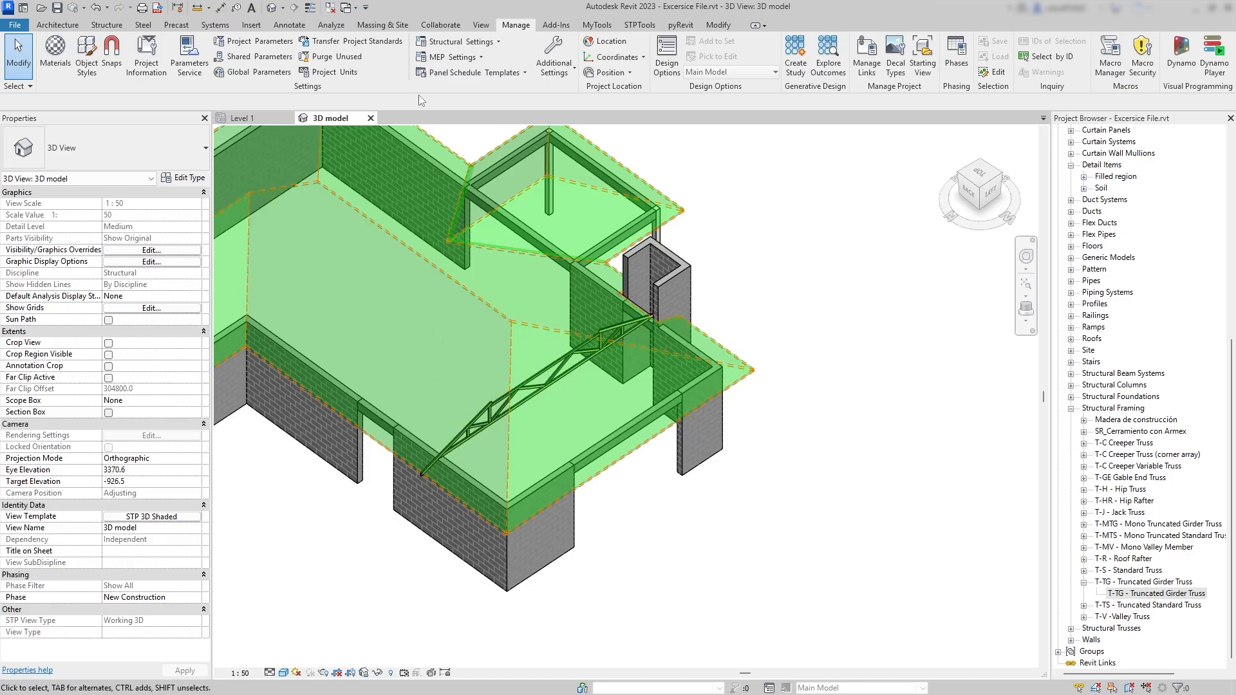
# In the Level 1 plan, edit the main roof footprint, set the slope of its outer boundary lines to 22° and finish the footprint.
pyautogui.click(243, 119)
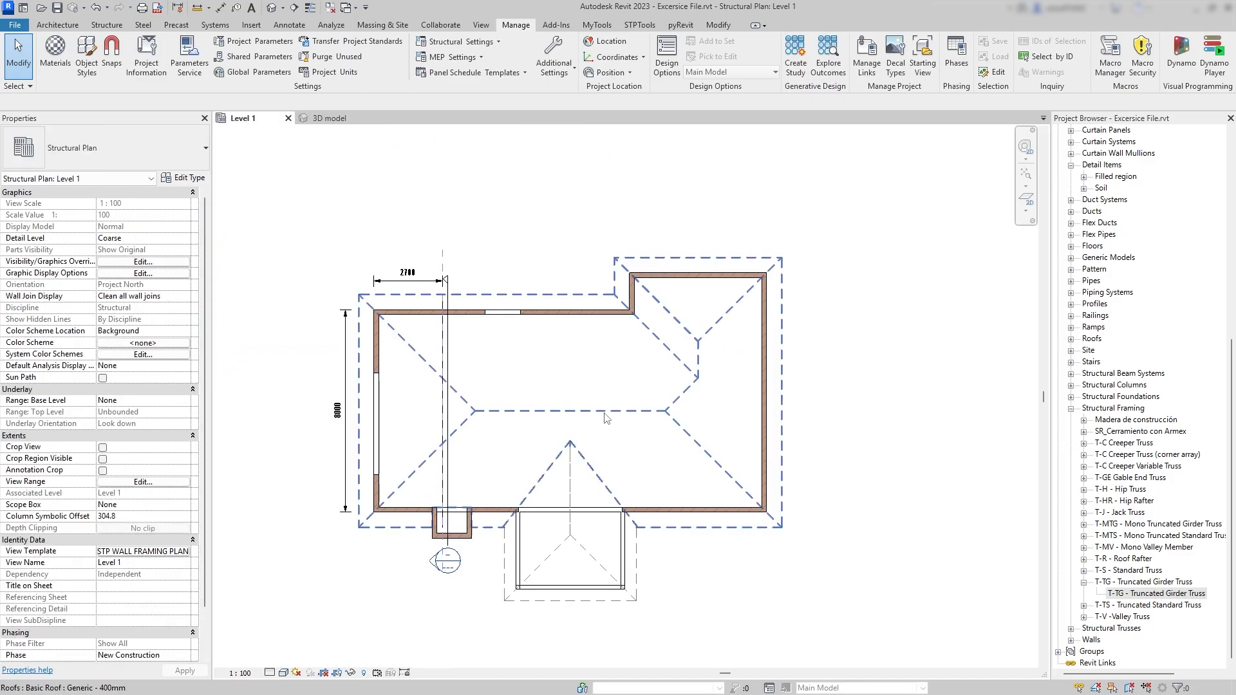
pyautogui.doubleClick(512, 361)
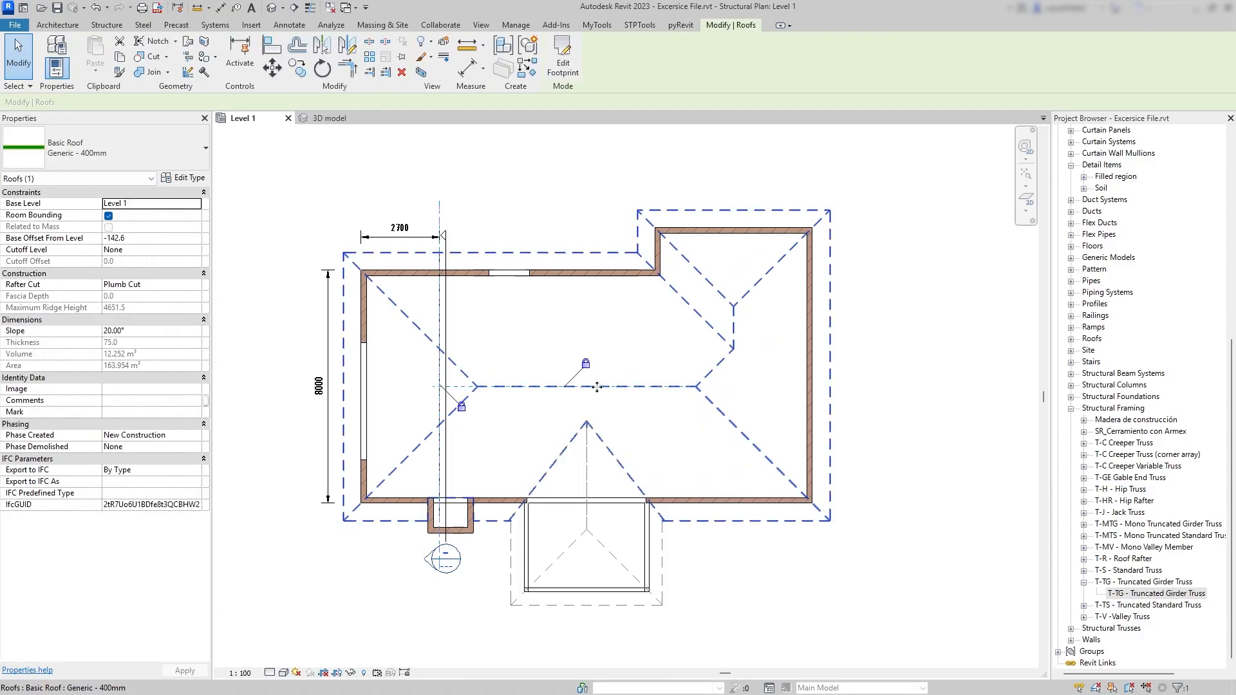
pyautogui.scroll(-1, 526, 327)
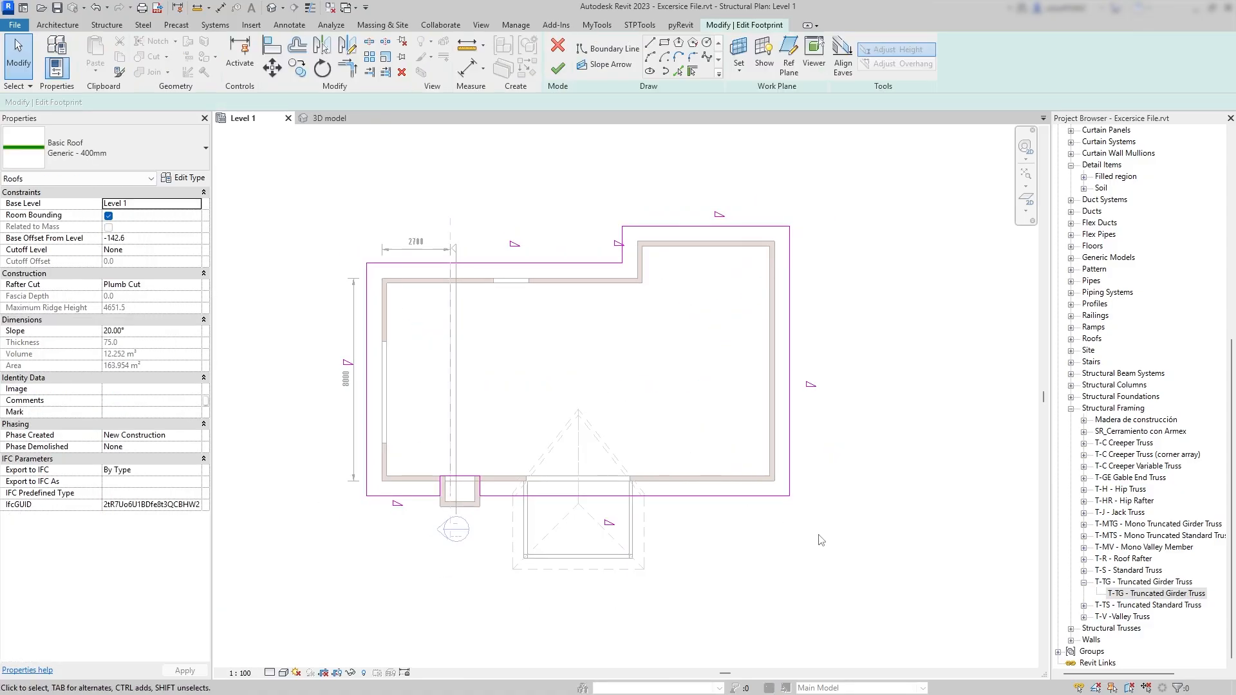
pyautogui.click(500, 263)
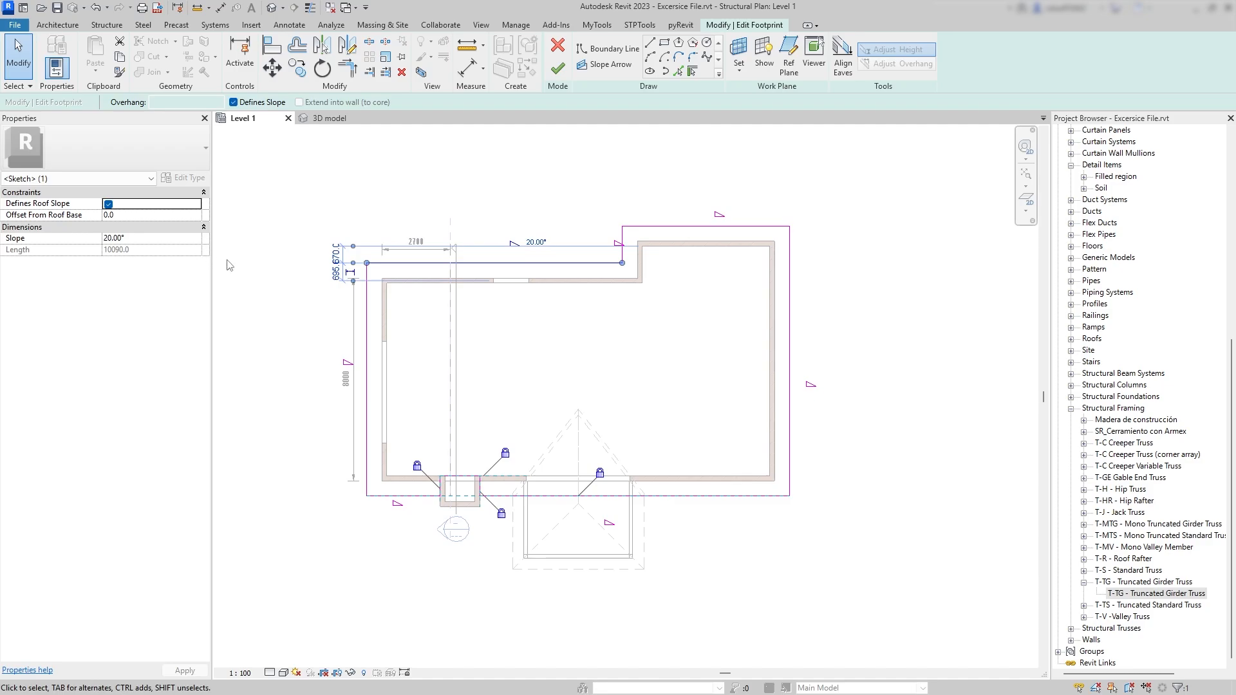
pyautogui.click(228, 265)
pyautogui.press('Tab')
pyautogui.click(488, 488)
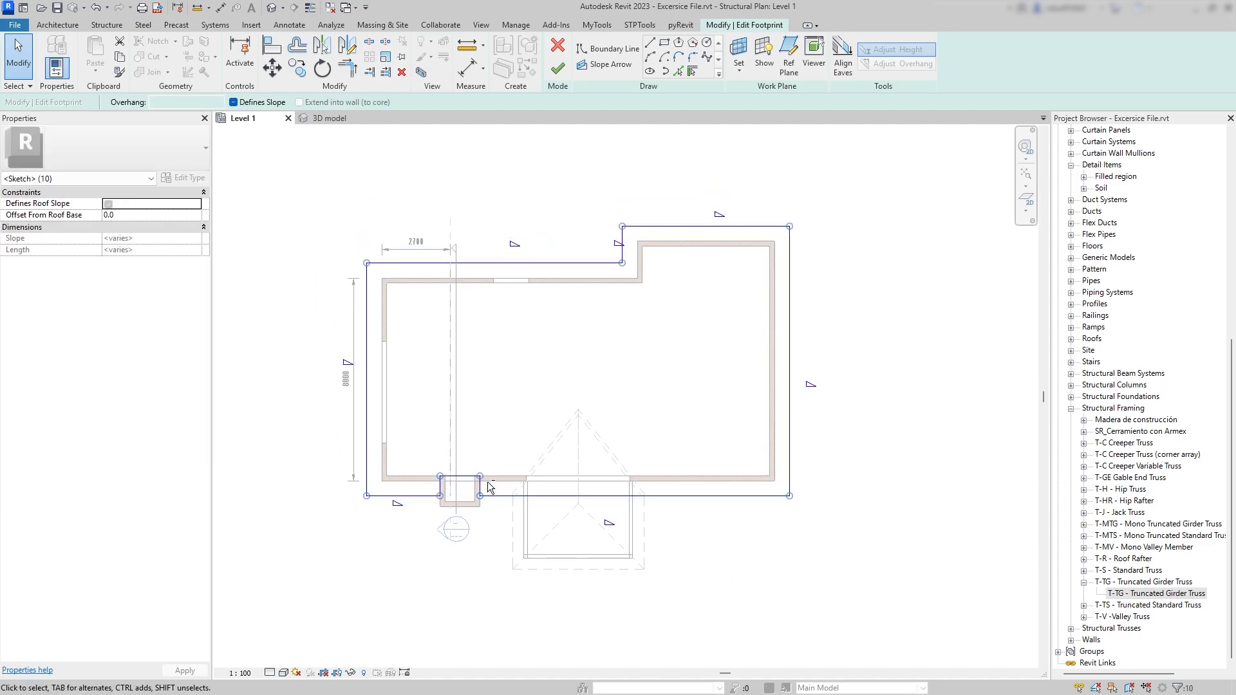
pyautogui.keyDown('shift'); pyautogui.moveTo(487, 488); pyautogui.dragTo(401, 344); pyautogui.keyUp('shift')
pyautogui.click(148, 240)
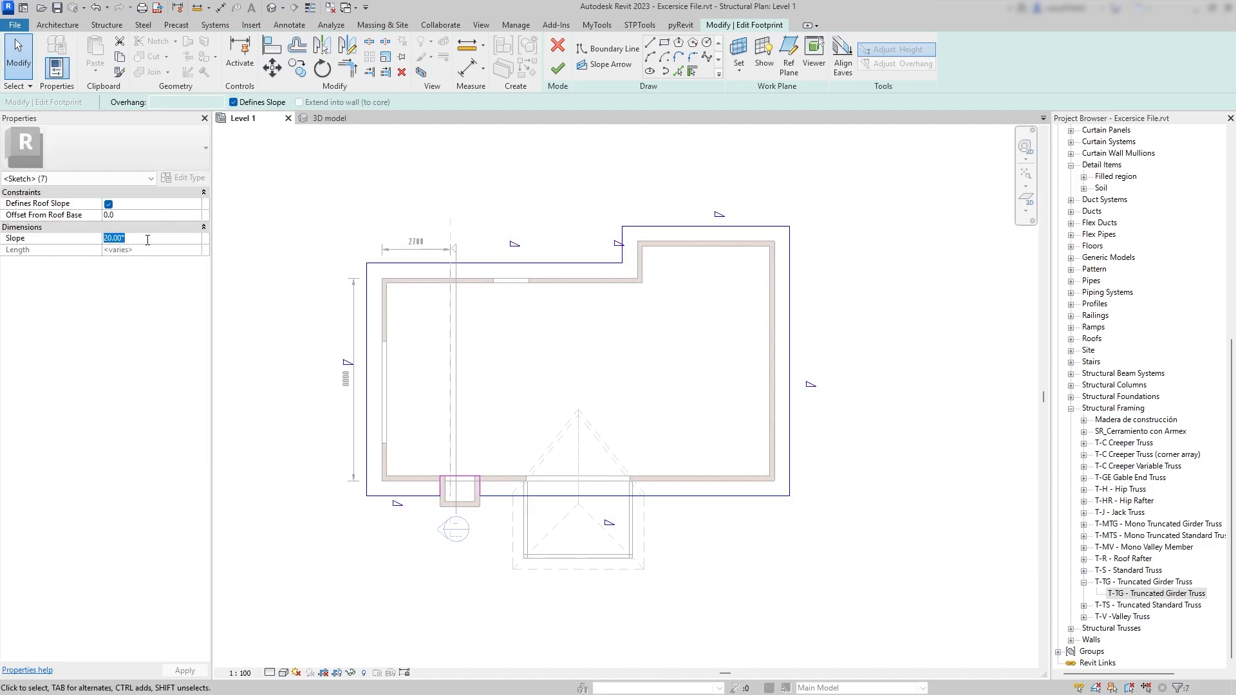
pyautogui.press('Return')
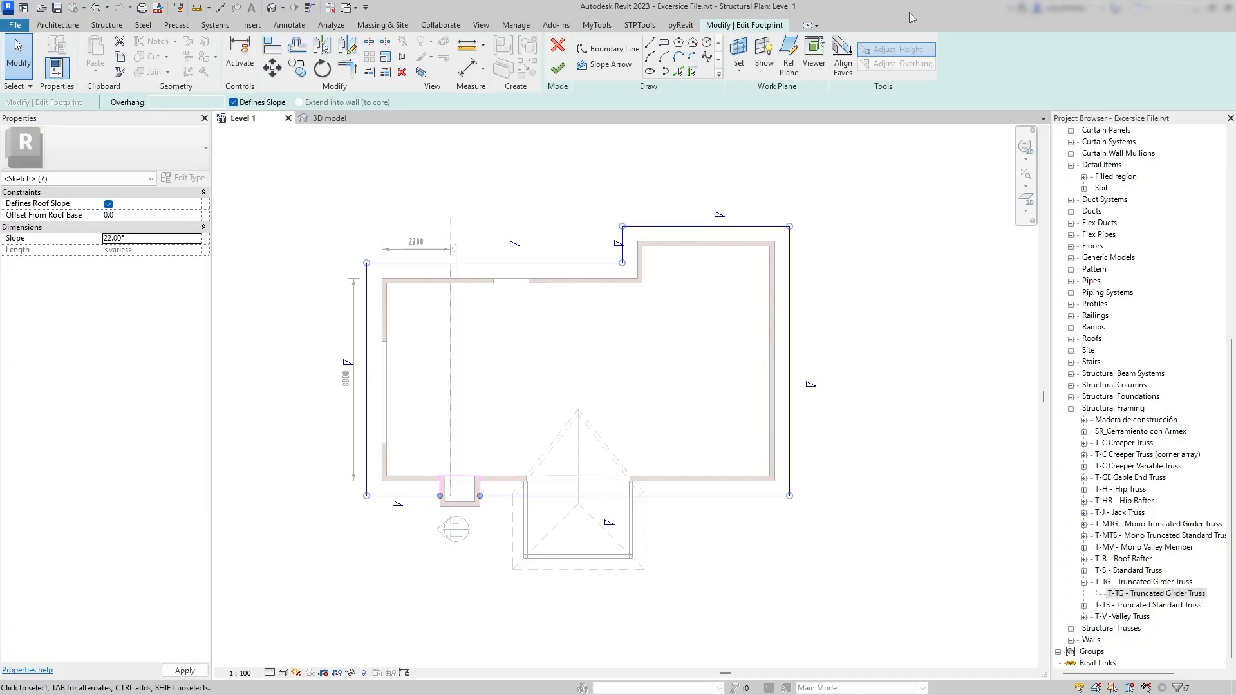
pyautogui.click(558, 71)
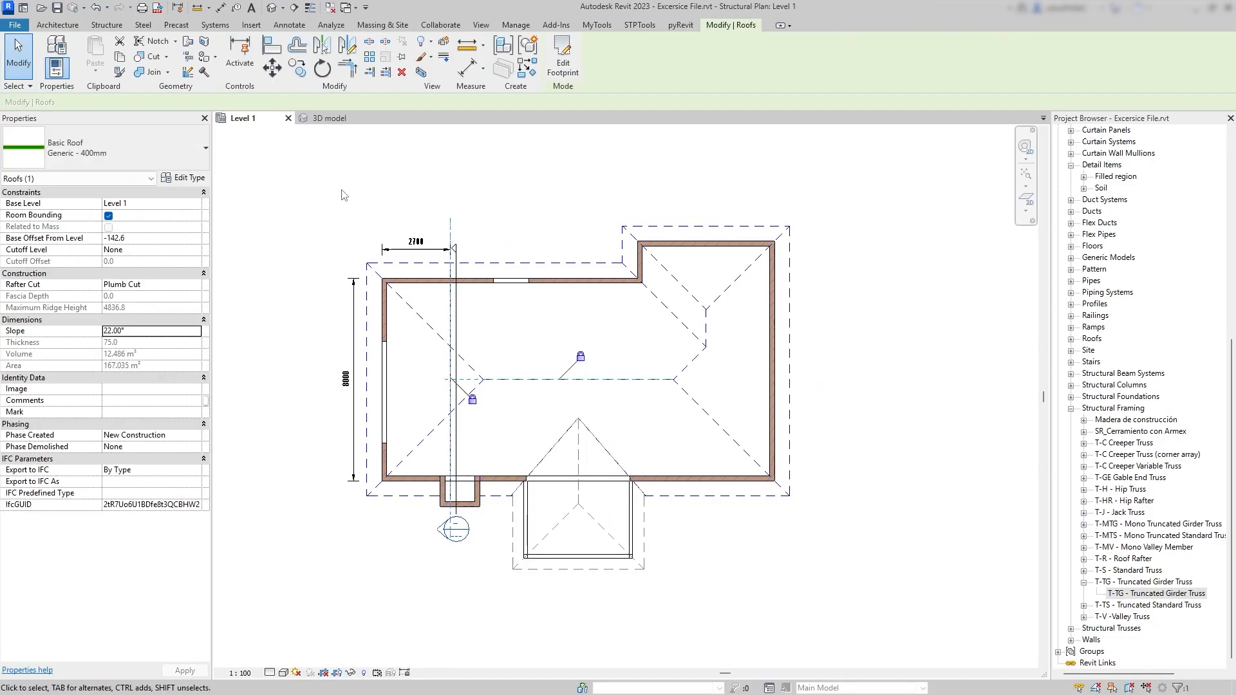
# In the 3D model view, check the slope of the truncated girder truss's inclined top chord with Spot Slope.
pyautogui.click(329, 118)
pyautogui.press('Escape')
pyautogui.scroll(3, 555, 449)
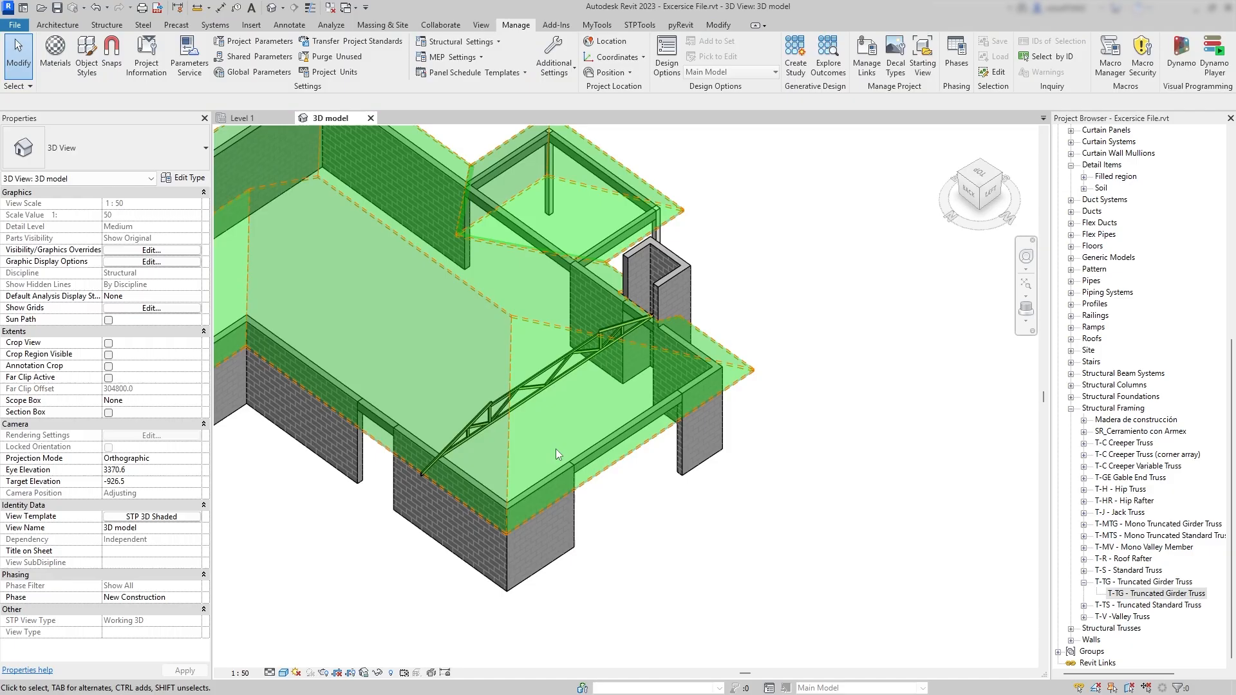
pyautogui.press('p')
pyautogui.press('s')
pyautogui.scroll(4, 476, 379)
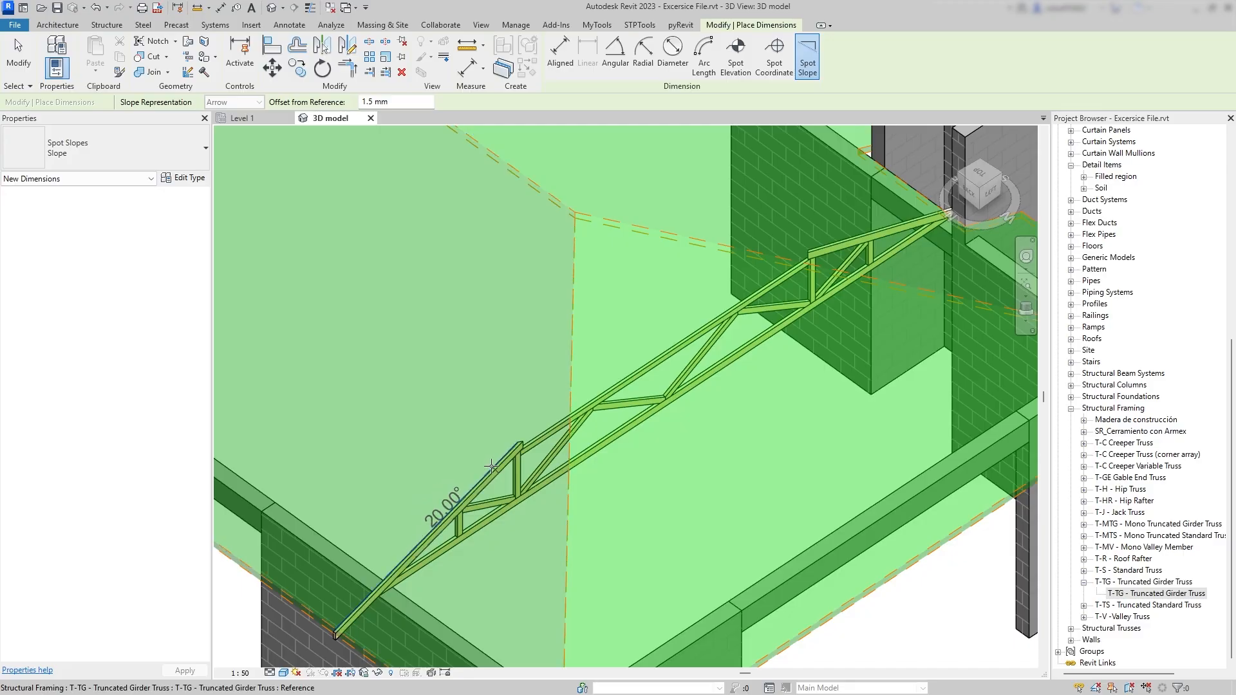
pyautogui.press('Escape')
pyautogui.press('Escape')
# Set the Roof Slope global parameter to 22°.
pyautogui.scroll(-2, 403, 275)
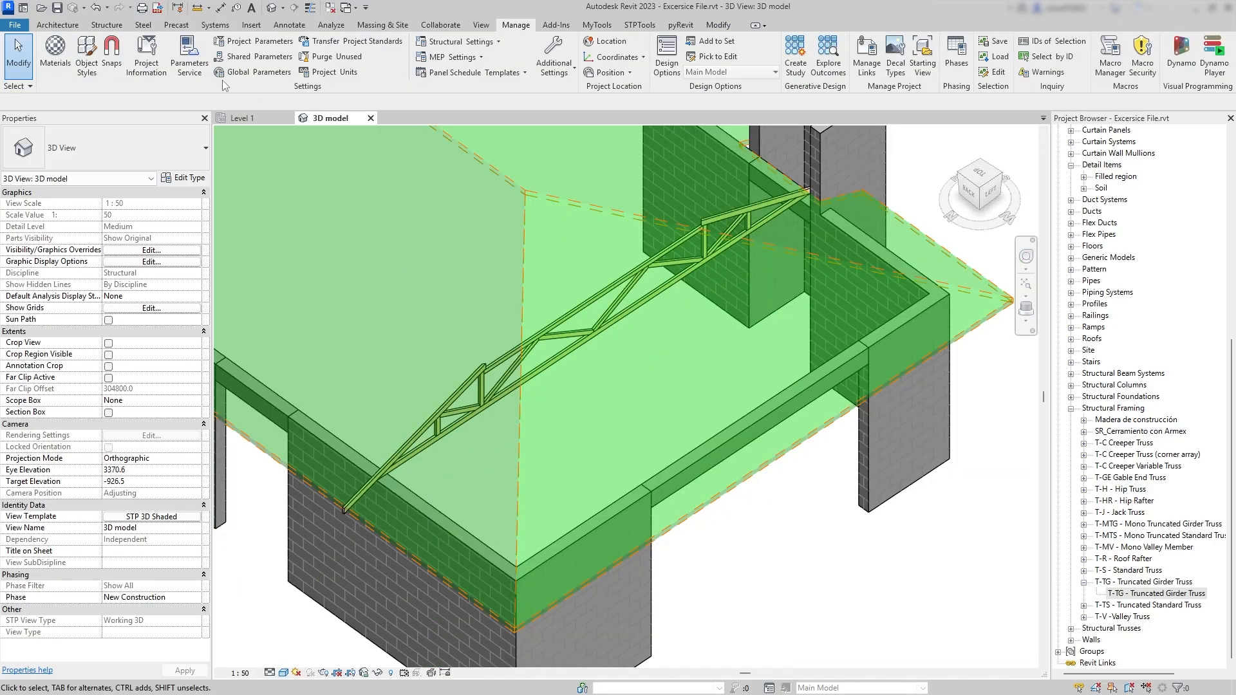
pyautogui.click(646, 383)
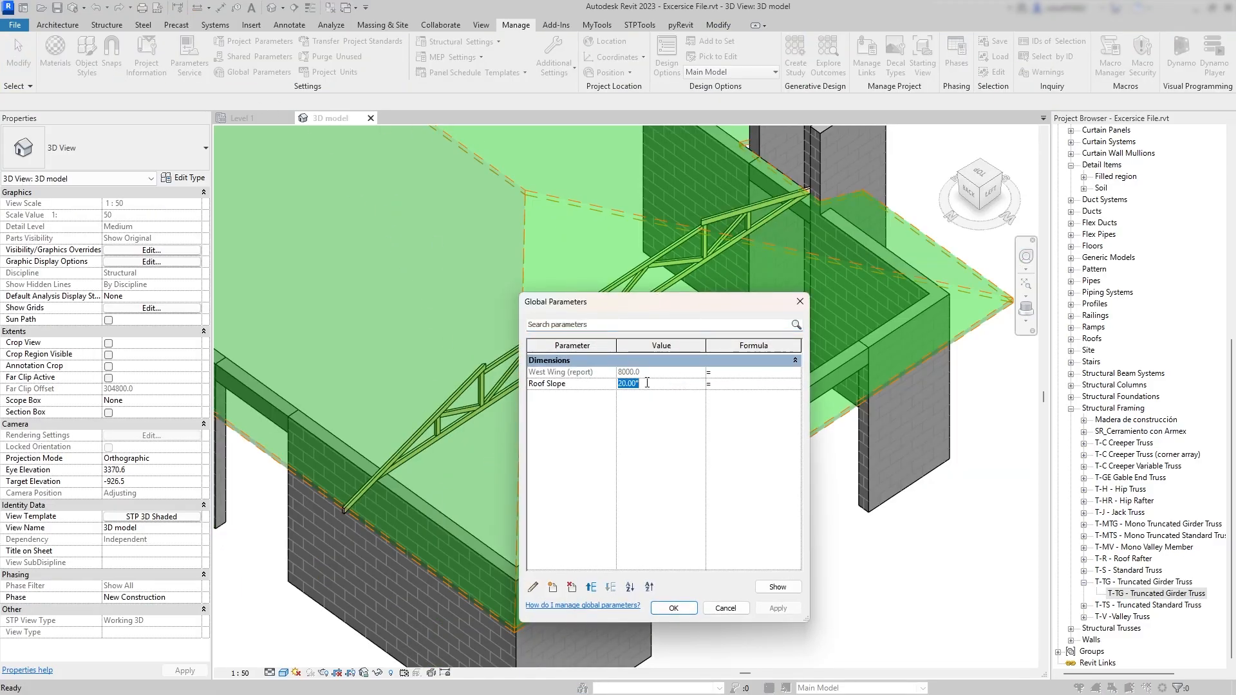
pyautogui.write('22')
pyautogui.press('Tab')
pyautogui.click(669, 609)
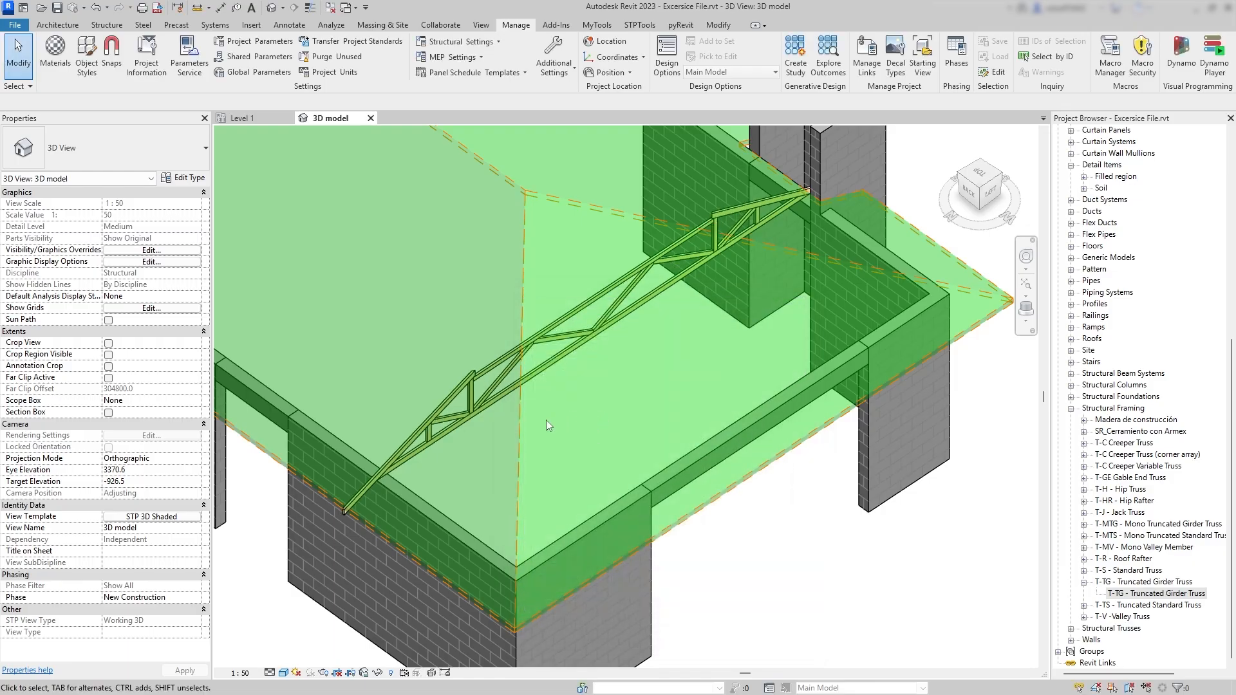
# Recheck the truss's inclined top chord against the roof plane with Spot Slope and inspect the whole model.
pyautogui.press('p')
pyautogui.press('e')
pyautogui.scroll(2, 543, 449)
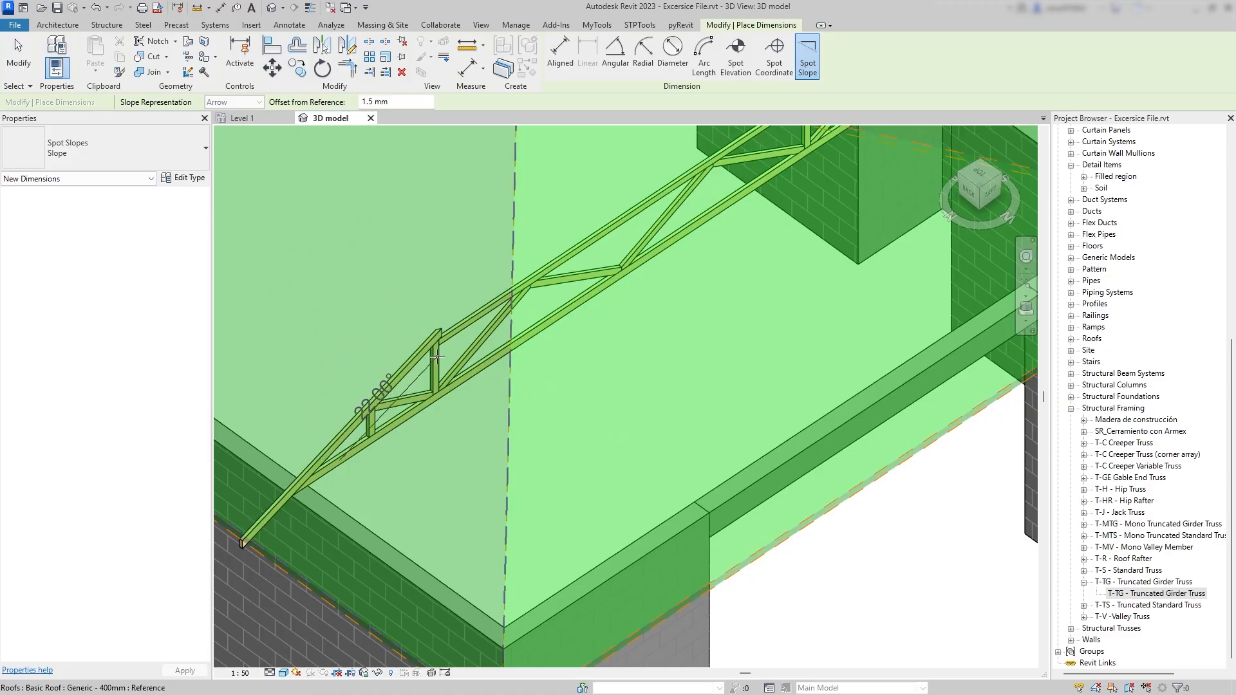
pyautogui.scroll(-5, 437, 356)
pyautogui.press('Escape')
pyautogui.press('Escape')
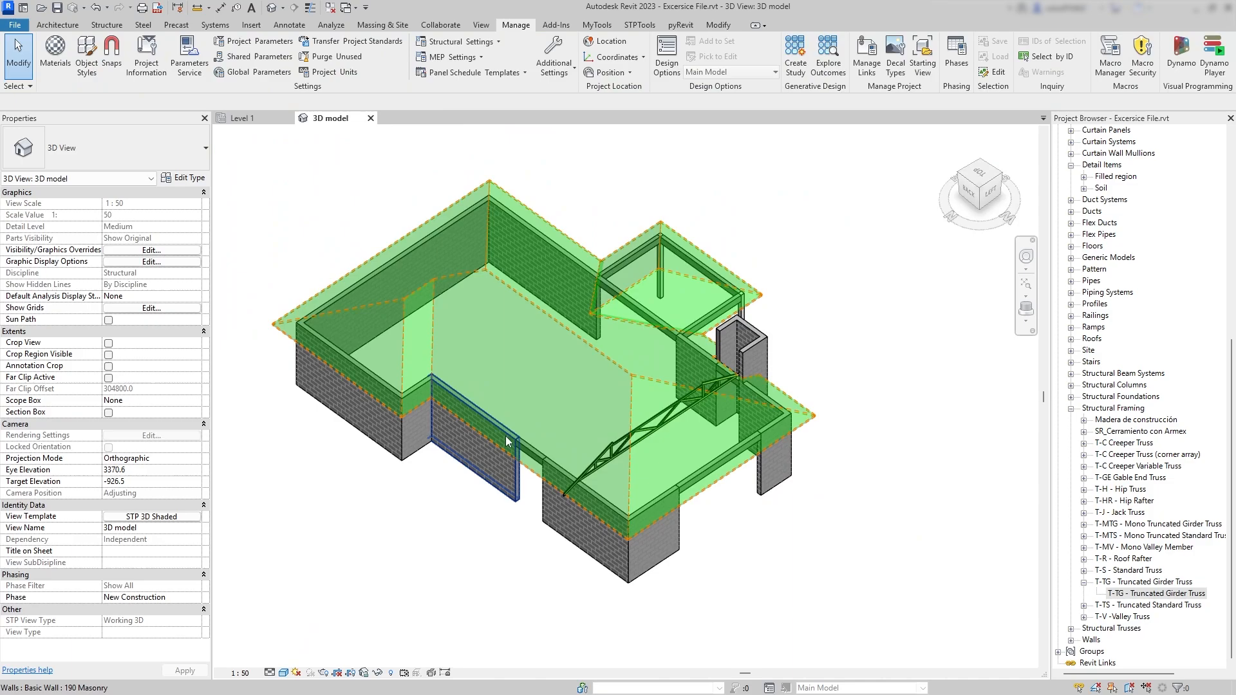
pyautogui.keyDown('shift'); pyautogui.moveTo(455, 562); pyautogui.dragTo(433, 519, button='middle'); pyautogui.keyUp('shift')
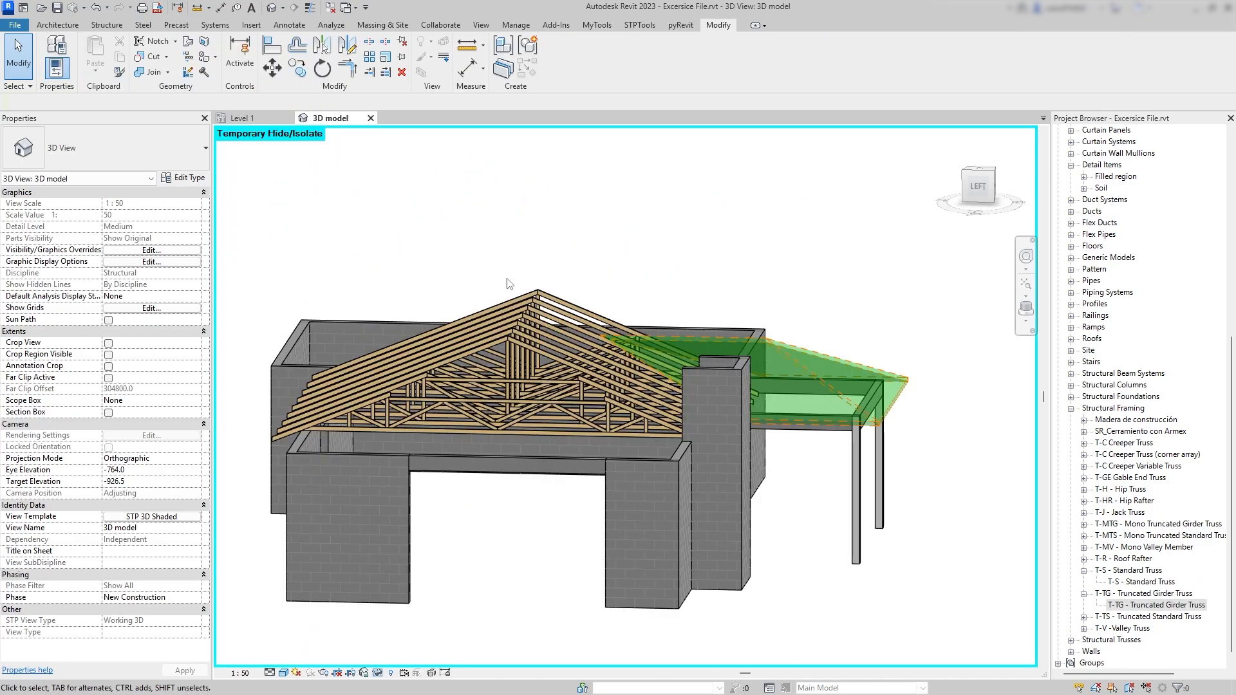
# Apply a Roof Slope global parameter of 30° to all the trusses.
pyautogui.click(515, 24)
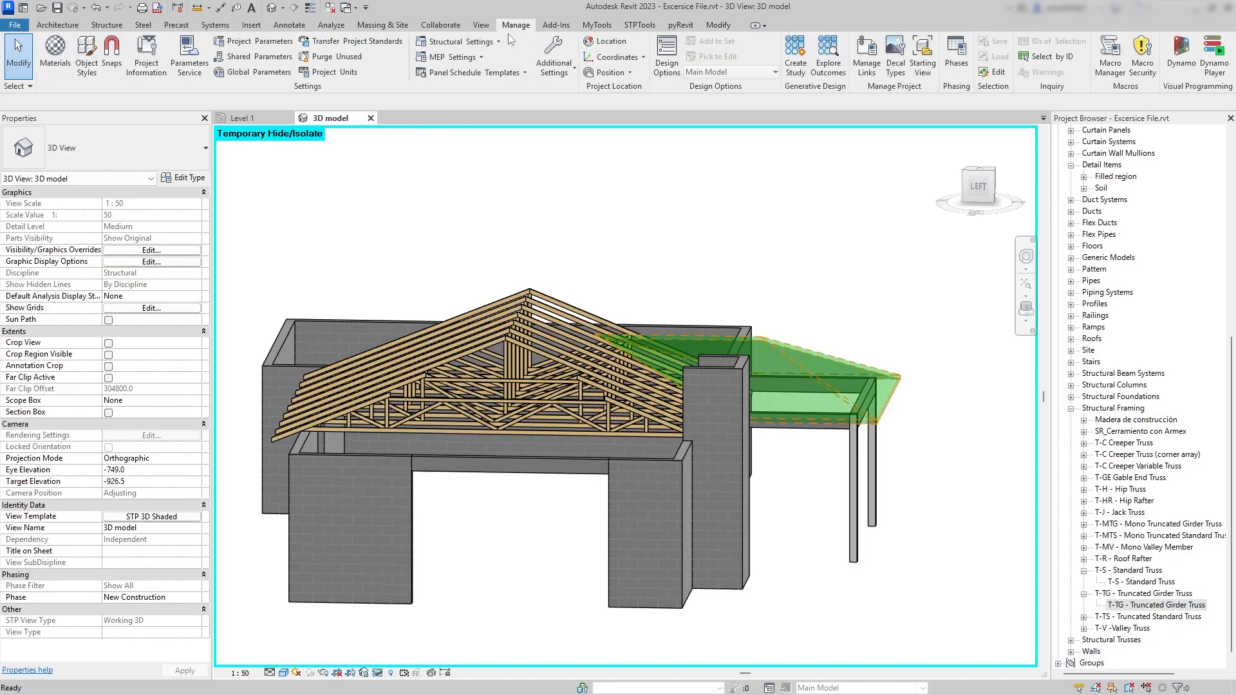
pyautogui.click(257, 71)
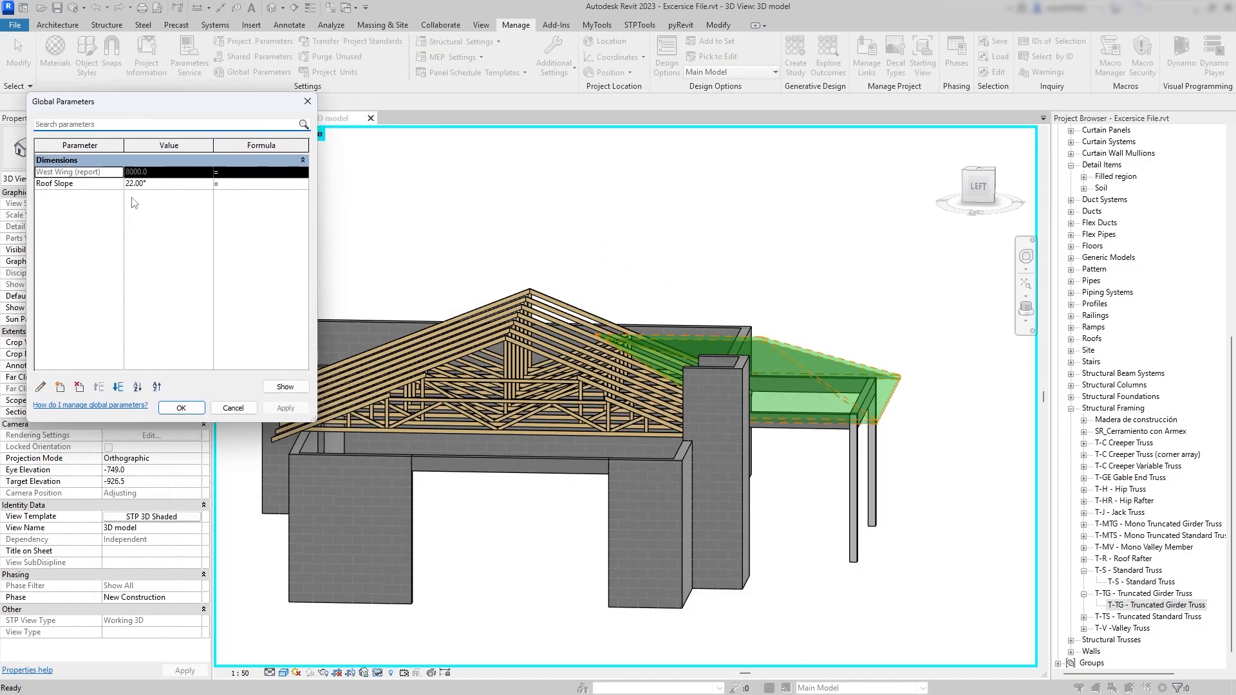
pyautogui.click(150, 181)
pyautogui.write('30')
pyautogui.press('Tab')
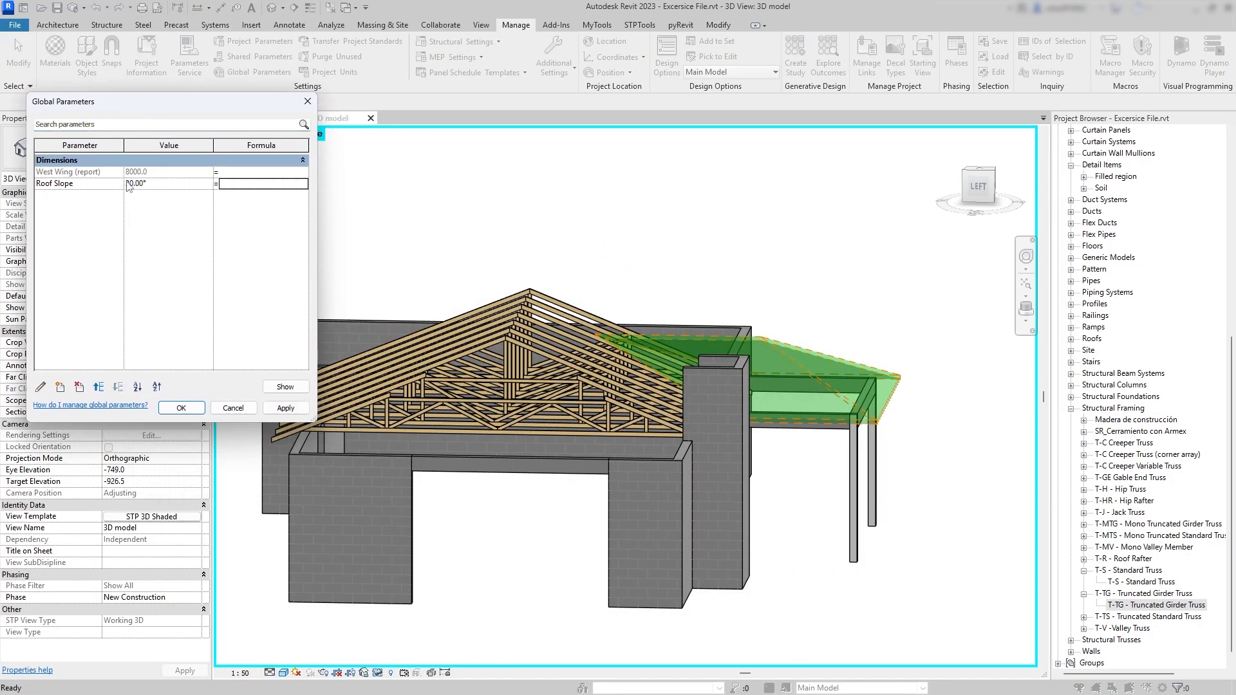
pyautogui.click(276, 408)
# Apply a Roof Slope global parameter of 20° to all the trusses.
pyautogui.click(173, 183)
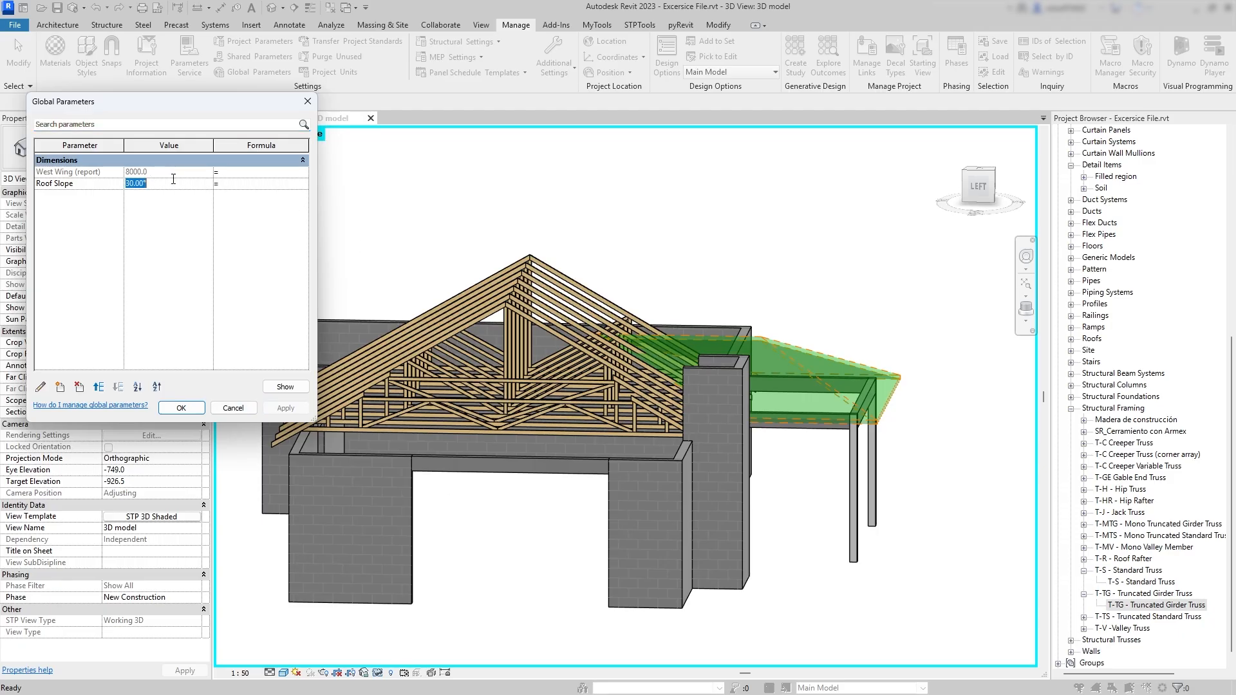
pyautogui.write('20')
pyautogui.click(286, 407)
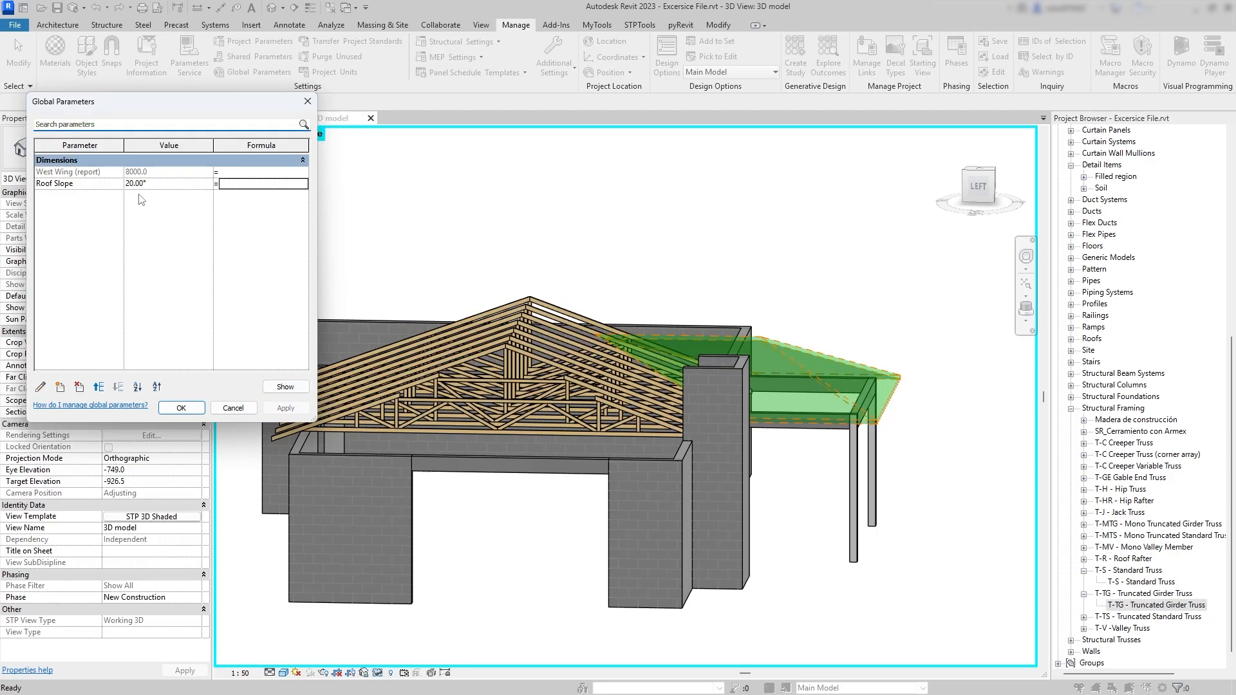
# Set the Roof Slope global parameter to 25° and view the adjusted trusses in 3D.
pyautogui.click(166, 184)
pyautogui.write('25')
pyautogui.click(285, 407)
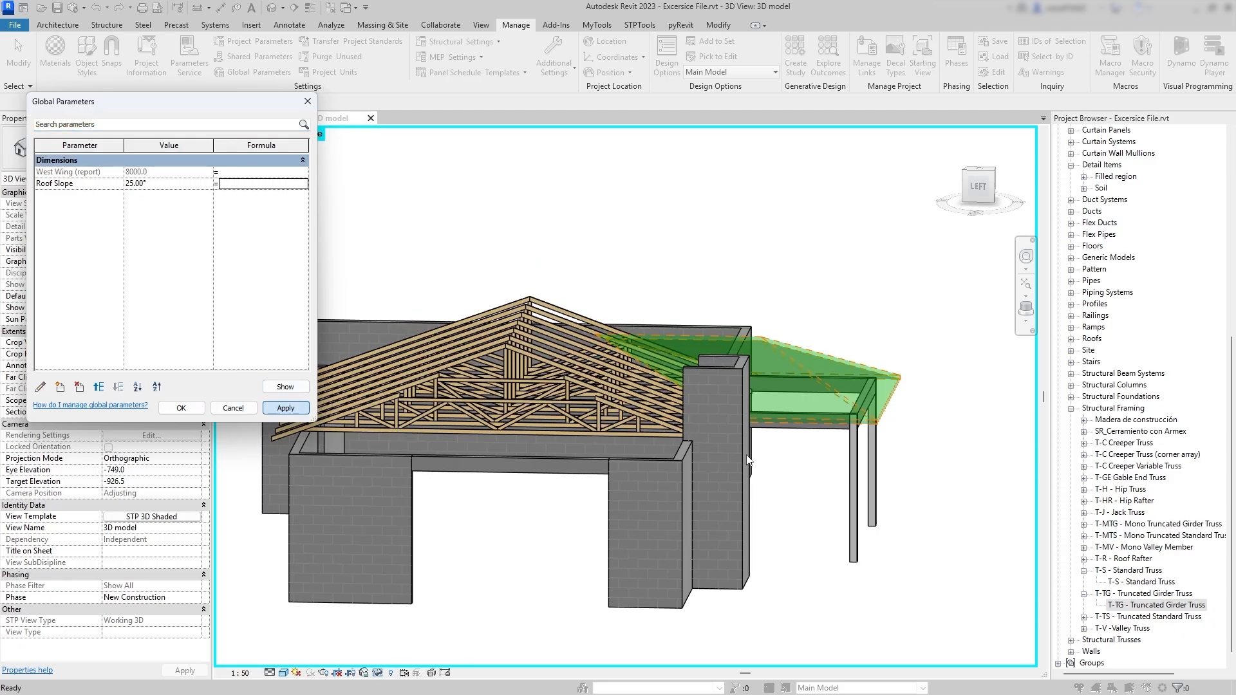
pyautogui.click(181, 408)
pyautogui.keyDown('shift'); pyautogui.moveTo(573, 394); pyautogui.dragTo(589, 348, button='middle'); pyautogui.keyUp('shift')
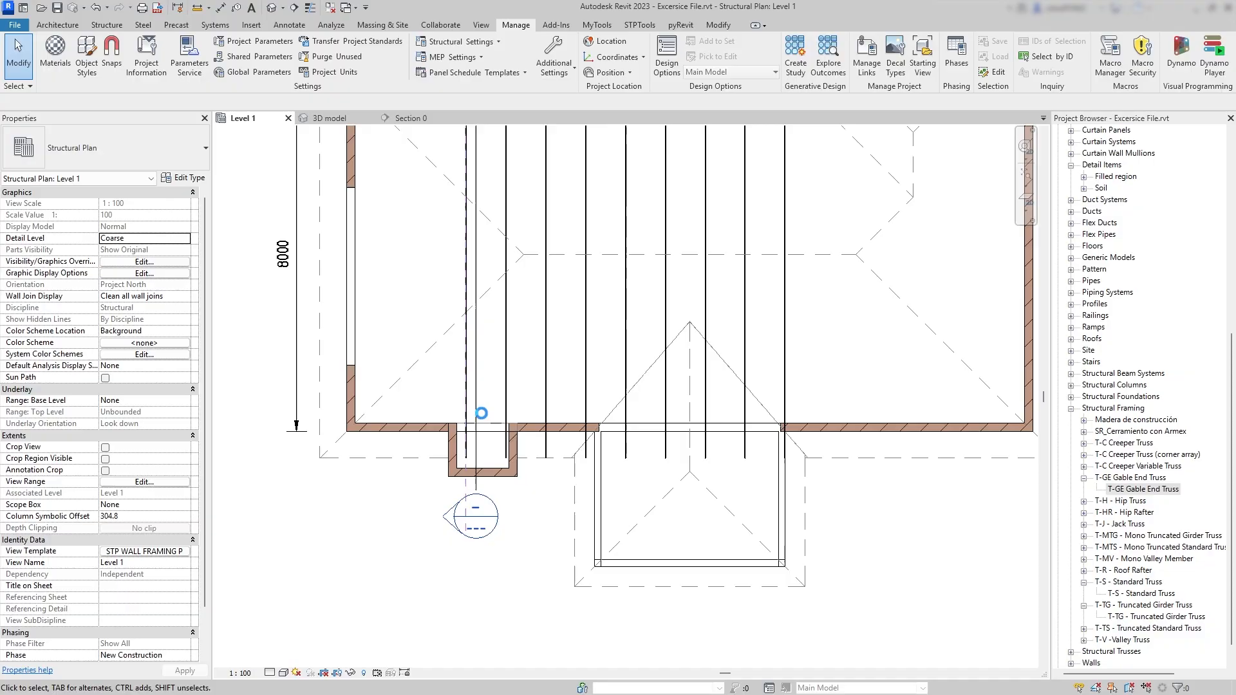
# Open the section through the truncated girder truss, select the truss and review its type properties without changing them.
pyautogui.doubleClick(475, 373)
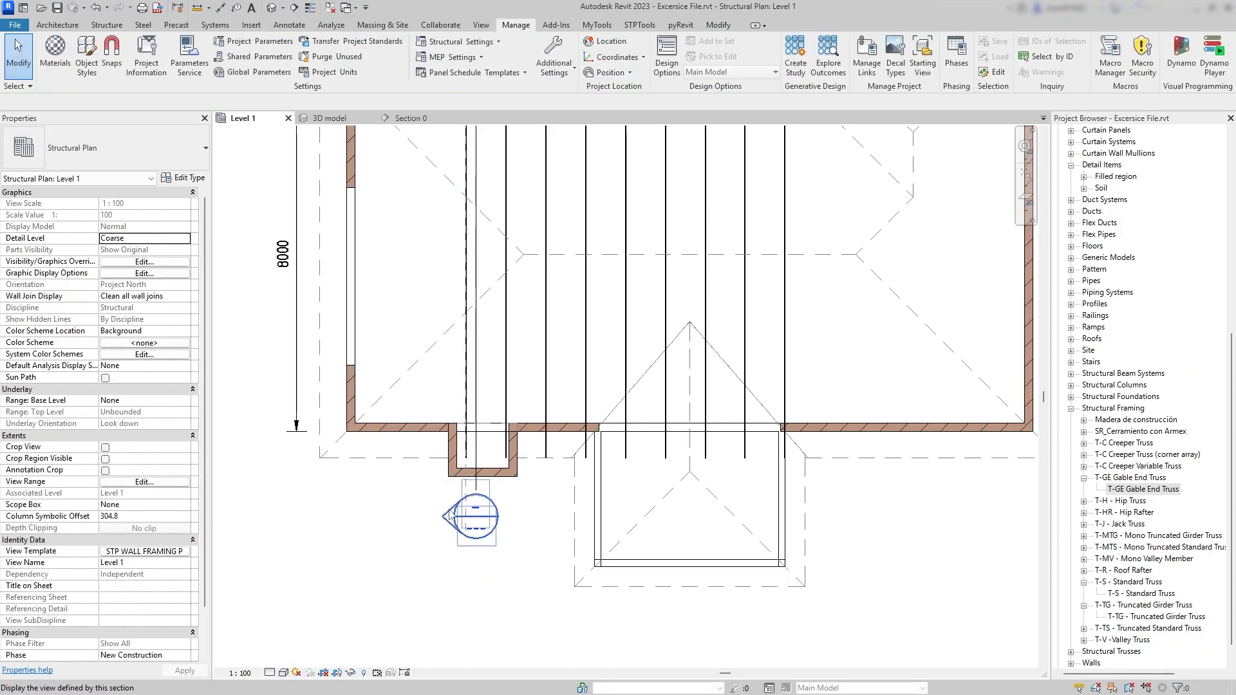
pyautogui.click(514, 352)
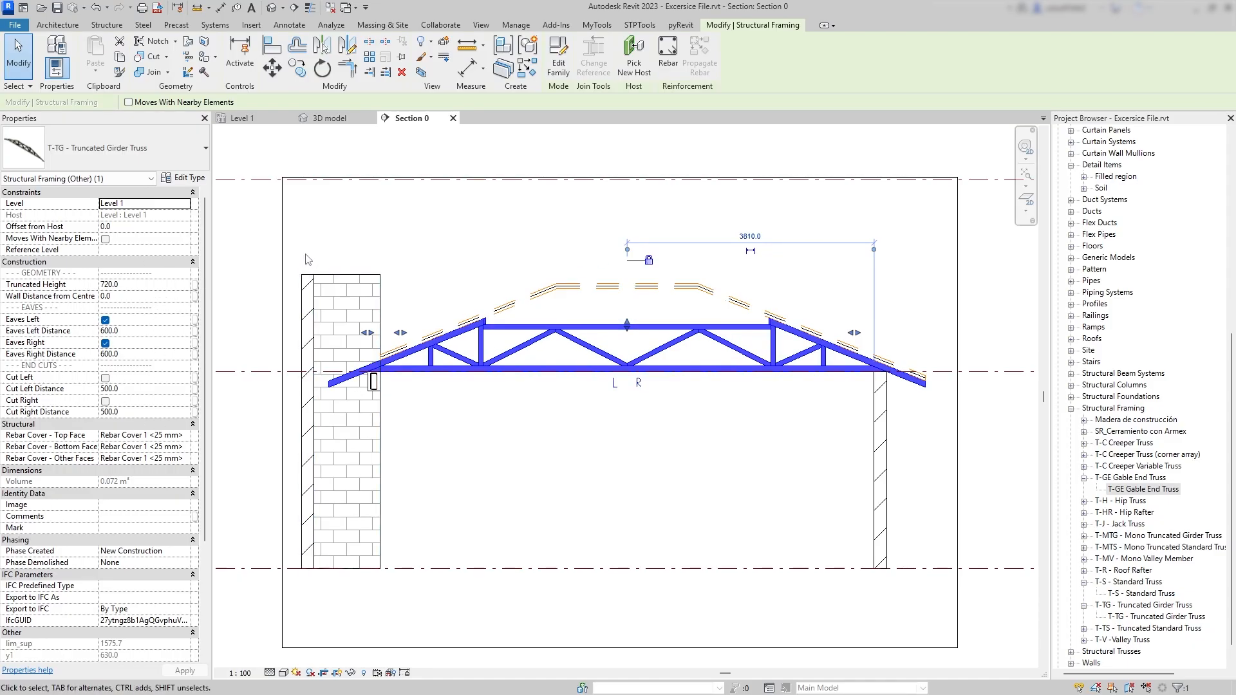
pyautogui.click(186, 179)
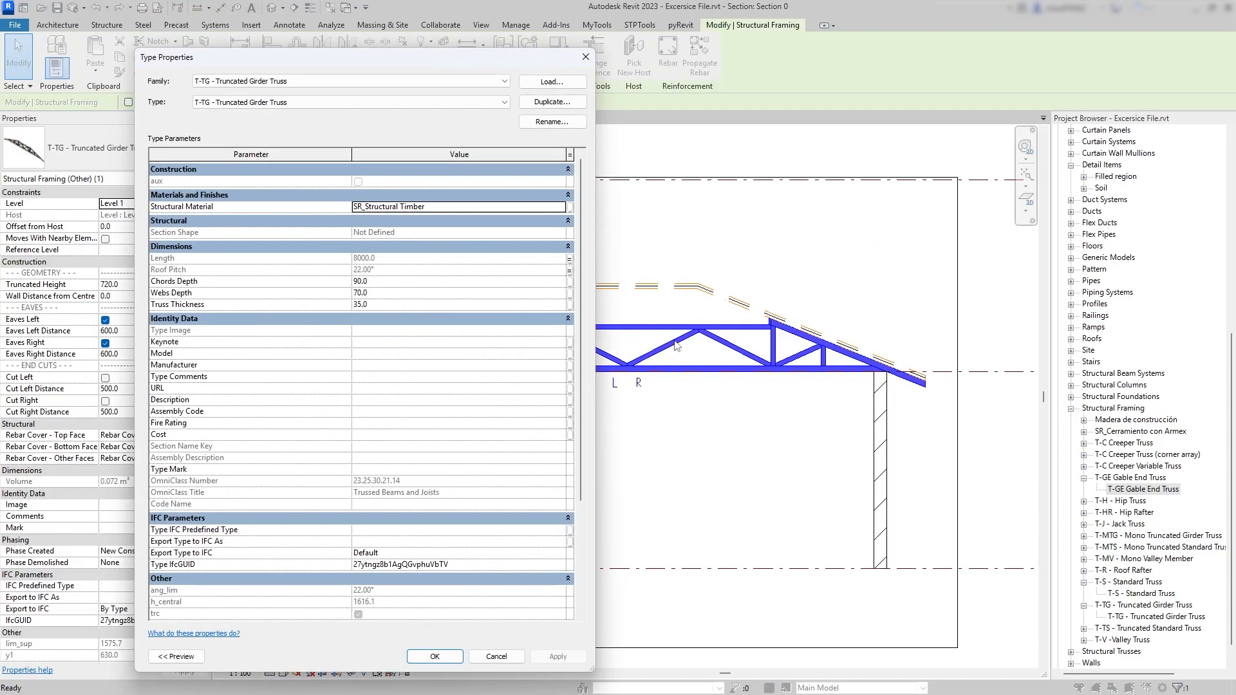
pyautogui.click(497, 657)
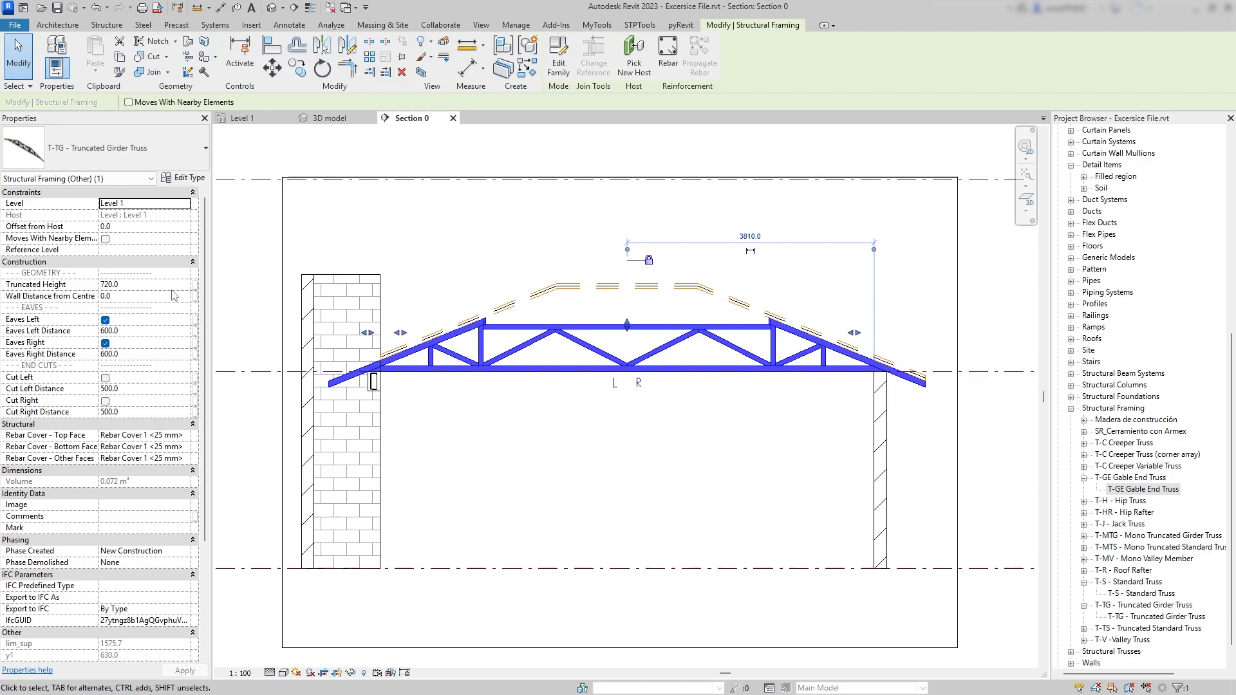
# Open the Truncated Height value of the truncated girder truss in the section view.
pyautogui.click(495, 381)
pyautogui.click(484, 351)
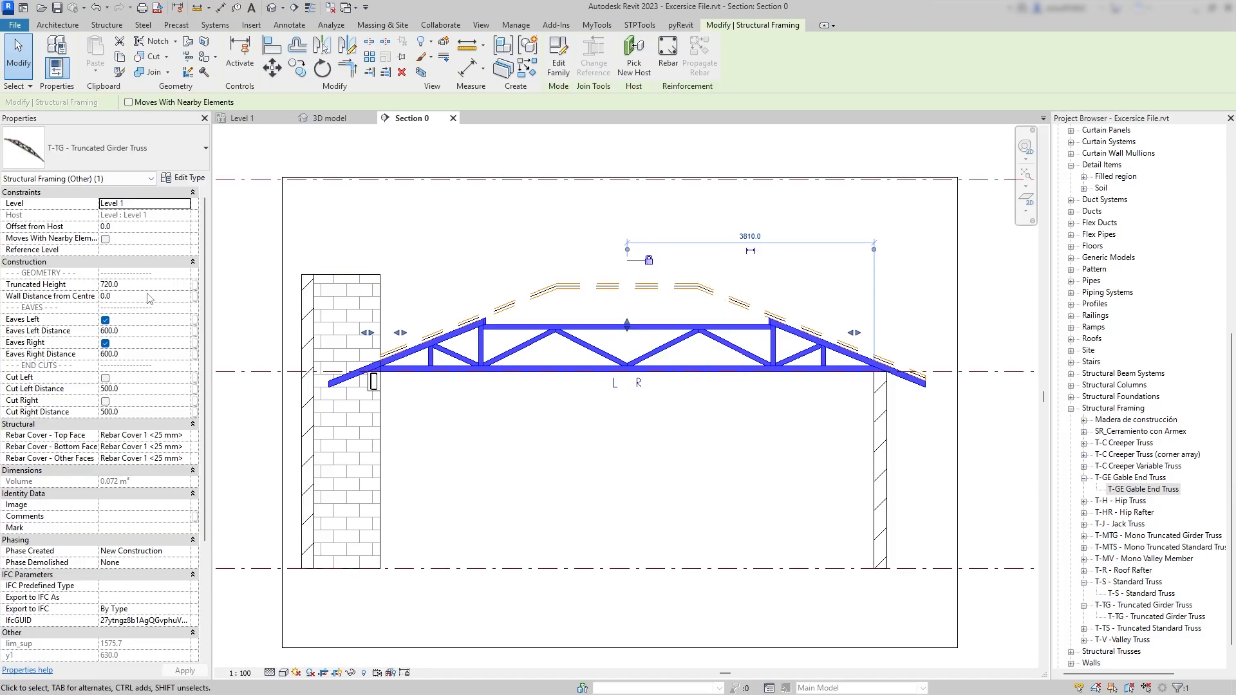
pyautogui.click(65, 283)
pyautogui.click(124, 284)
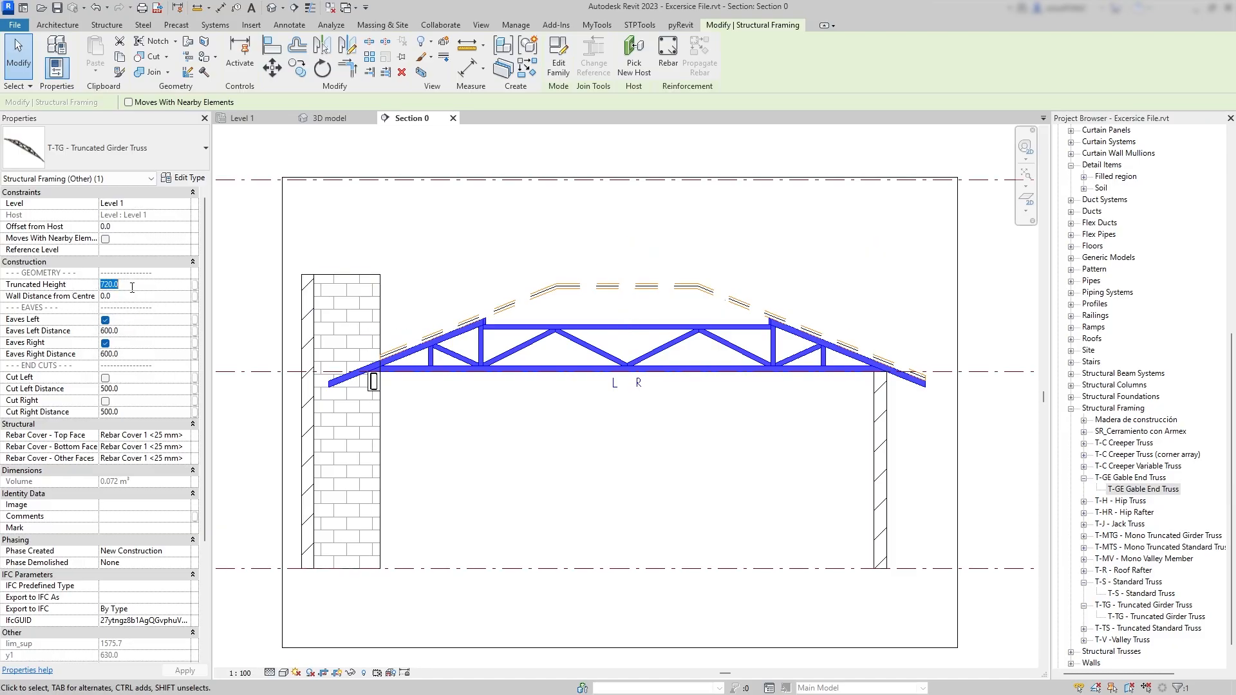
# Check the truss's position in the Level 1 plan, and return to Section 0 to compare its height with the roof outline.
pyautogui.click(274, 119)
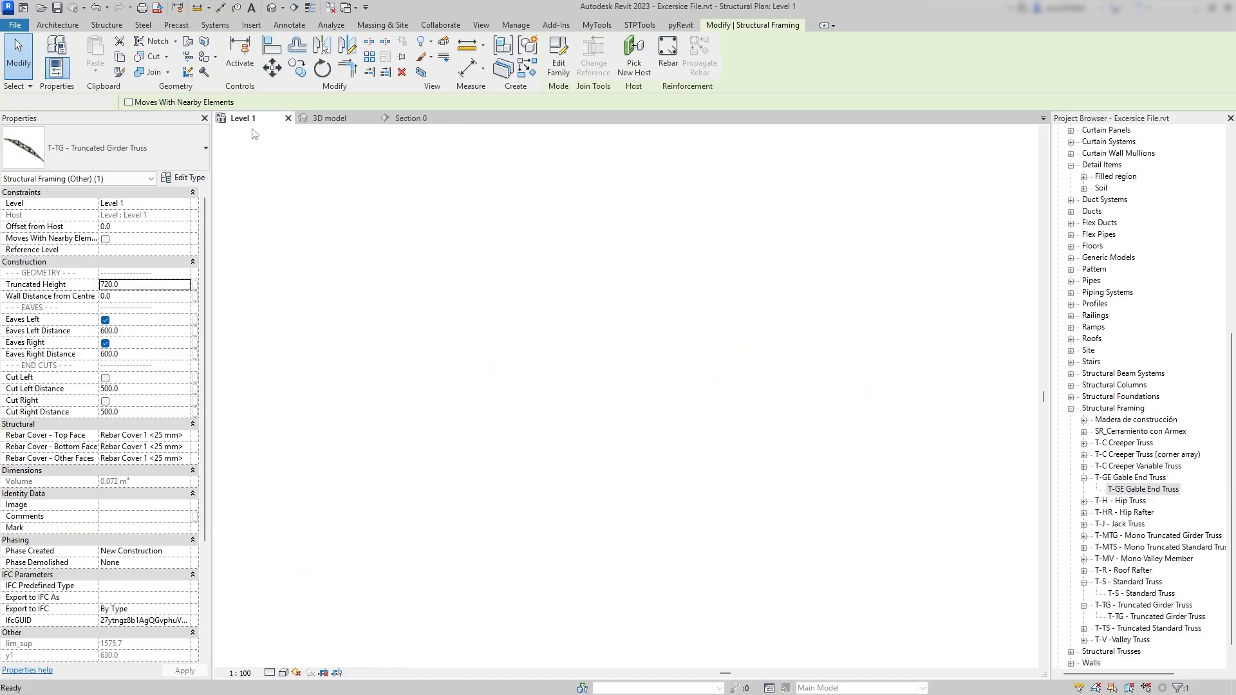
pyautogui.scroll(-2, 743, 274)
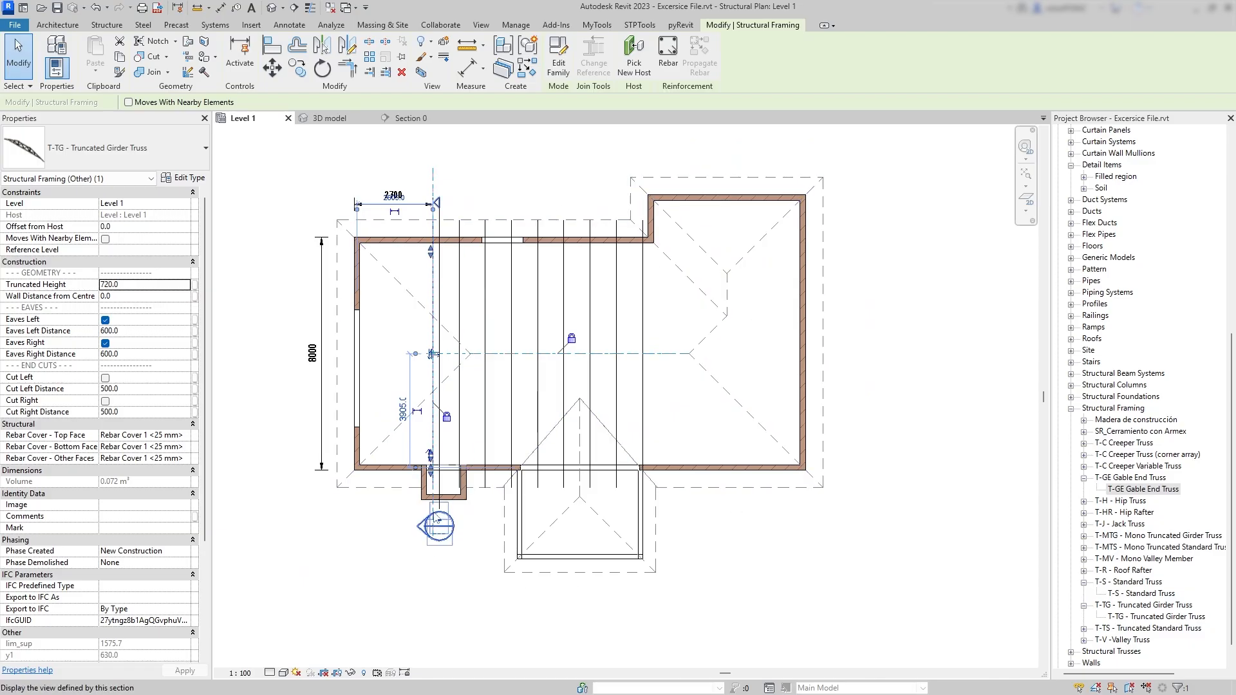
pyautogui.click(409, 119)
pyautogui.scroll(3, 383, 355)
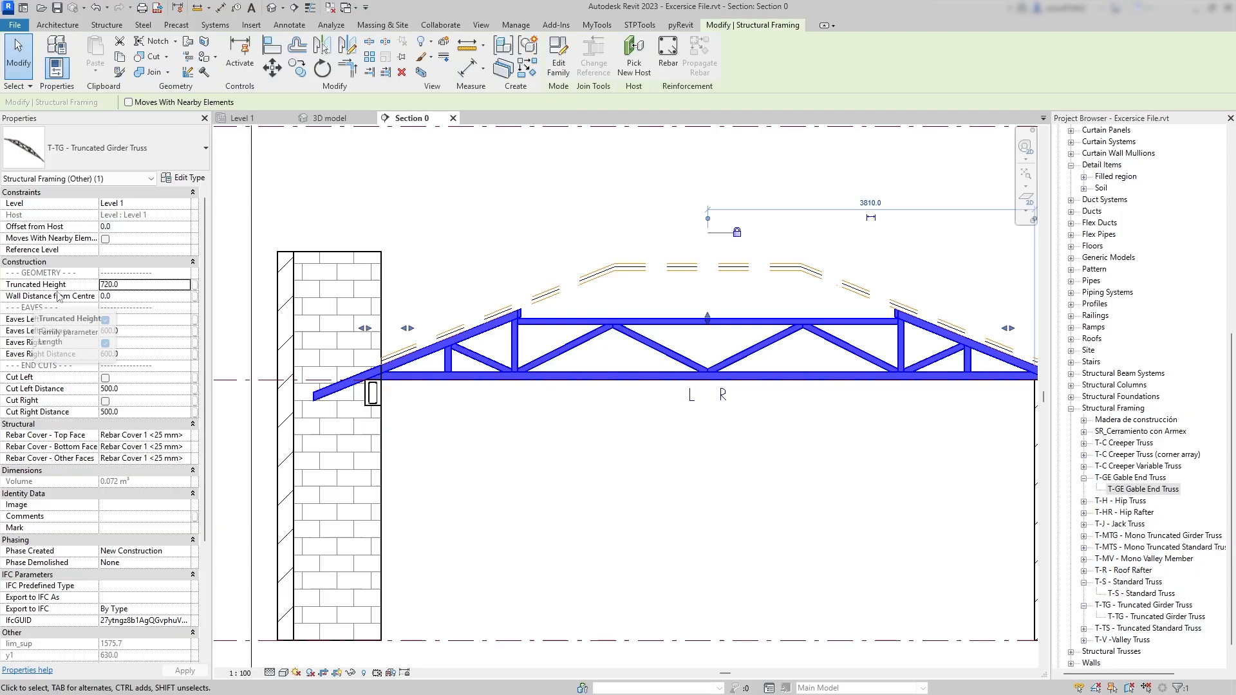
# Review the selected truss's Truncated Height instance property in Section 0, leaving its value as it is.
pyautogui.doubleClick(130, 286)
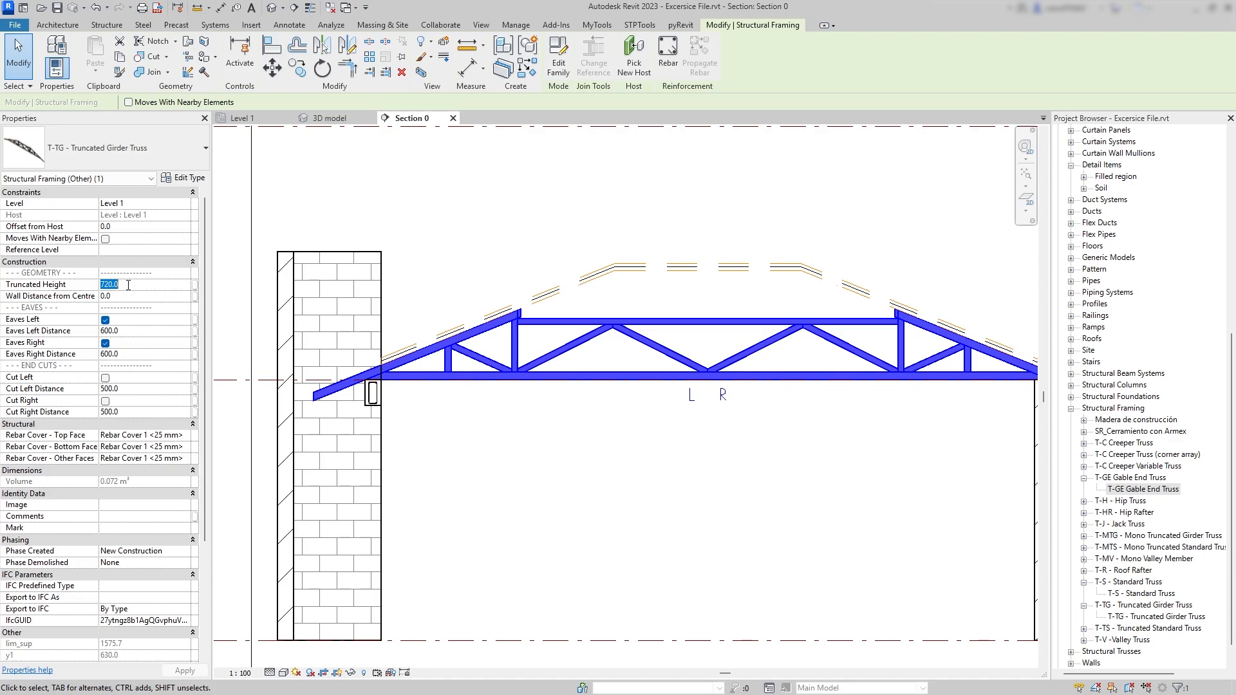
pyautogui.press('Return')
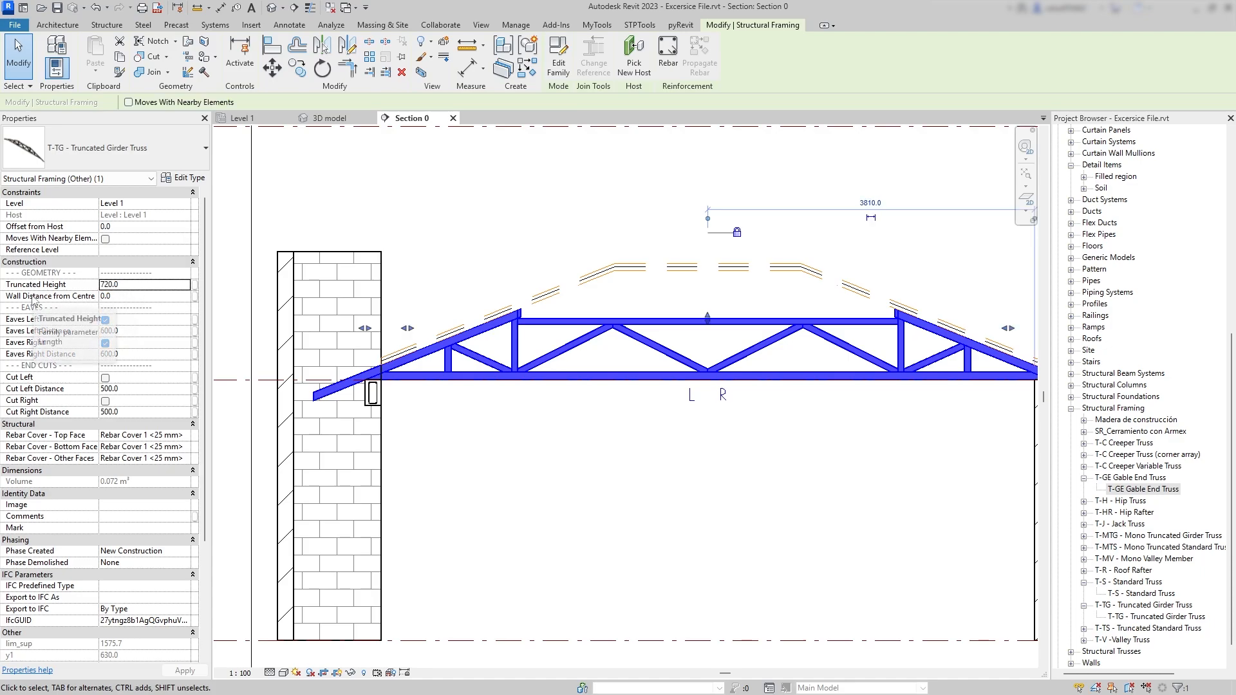
pyautogui.click(143, 282)
pyautogui.press('Return')
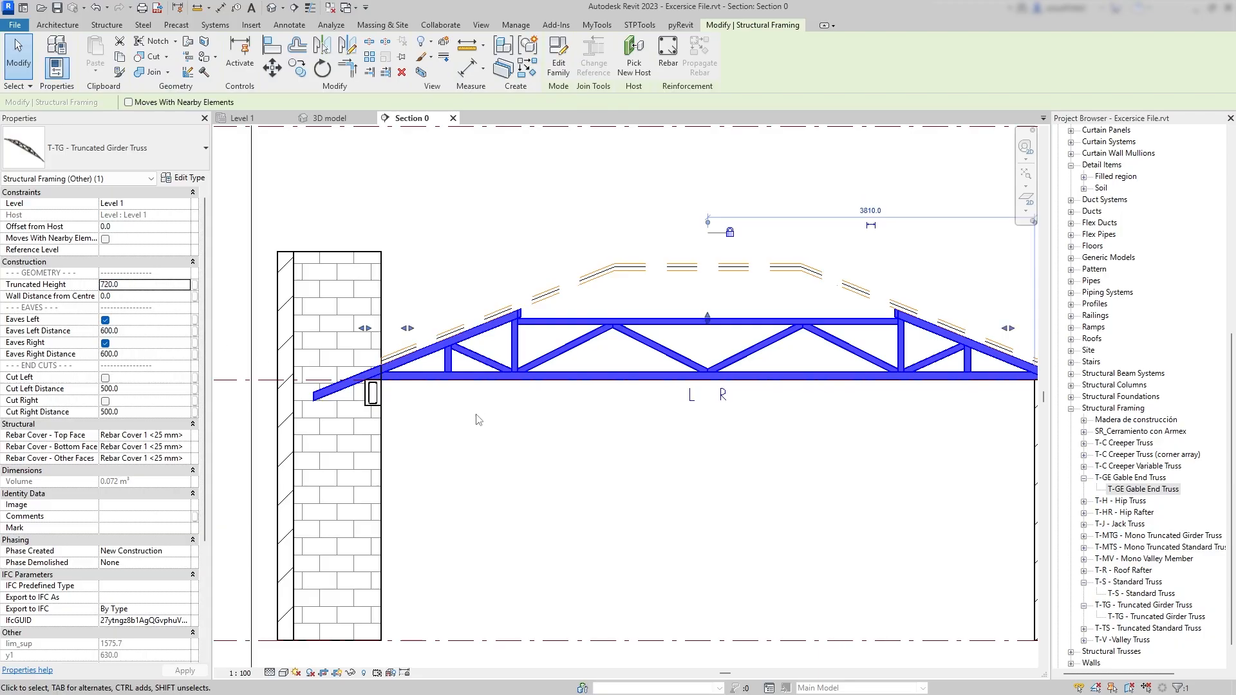
# Set the selected truncated girder truss's Truncated Height to 700 mm.
pyautogui.click(138, 284)
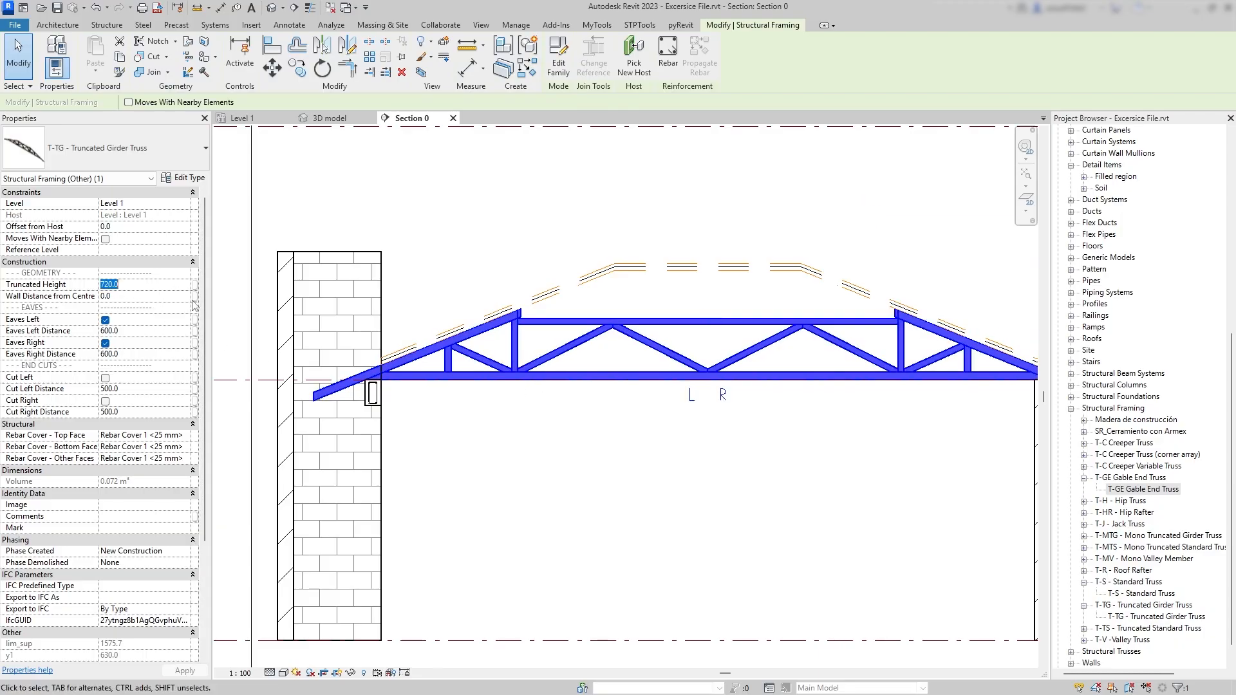
pyautogui.write('70')
pyautogui.press('Return')
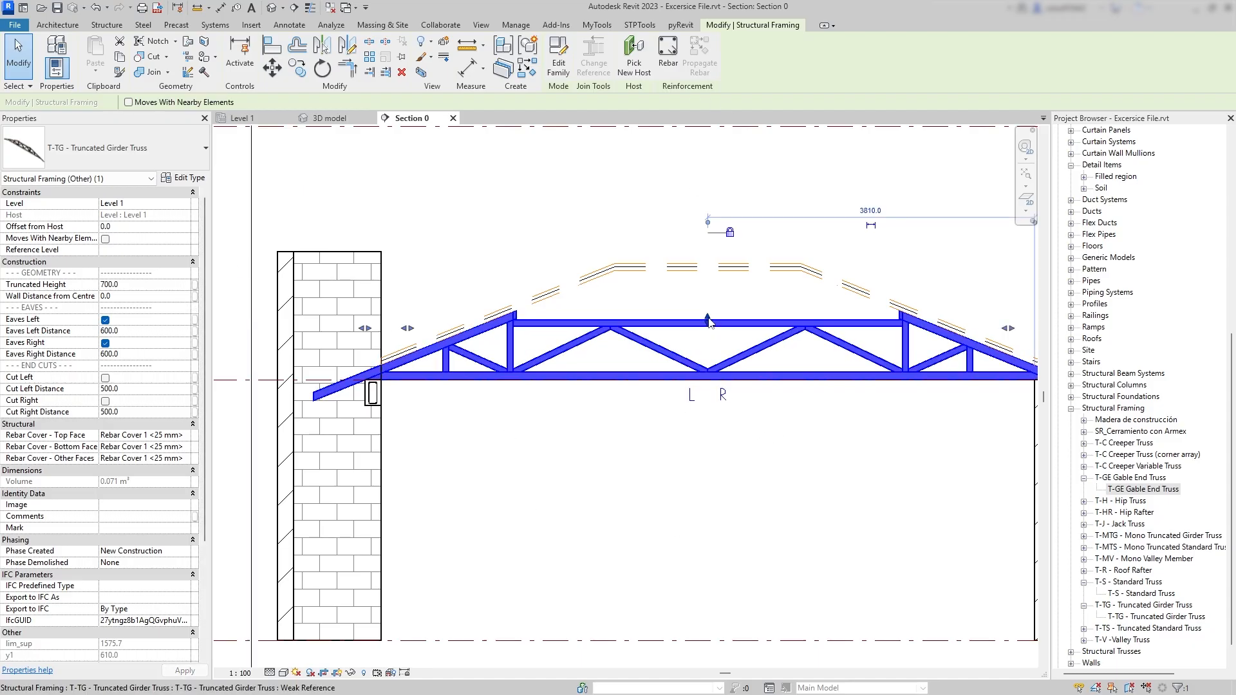
# Stretch the truss's top chord up with its shape handle until it fits the roof outline, at a Truncated Height of about 1039 mm.
pyautogui.moveTo(711, 319); pyautogui.dragTo(709, 299)
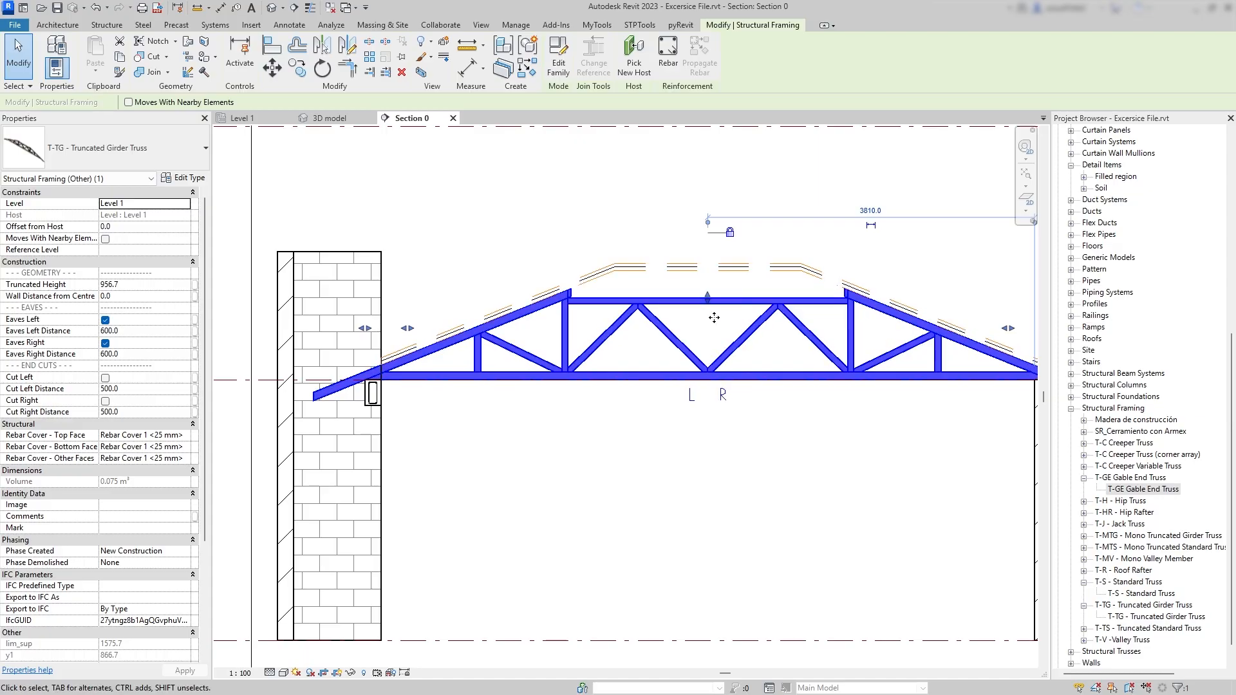
pyautogui.moveTo(711, 304); pyautogui.dragTo(709, 293)
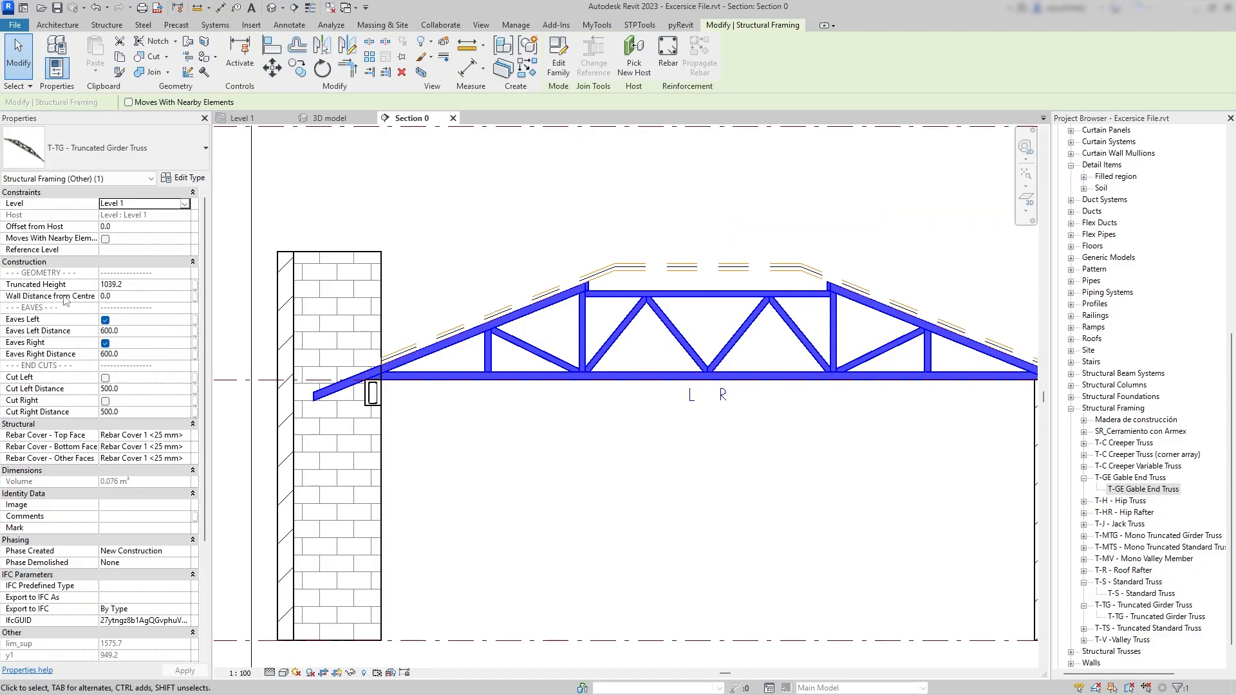
pyautogui.click(129, 296)
pyautogui.scroll(-2, 128, 316)
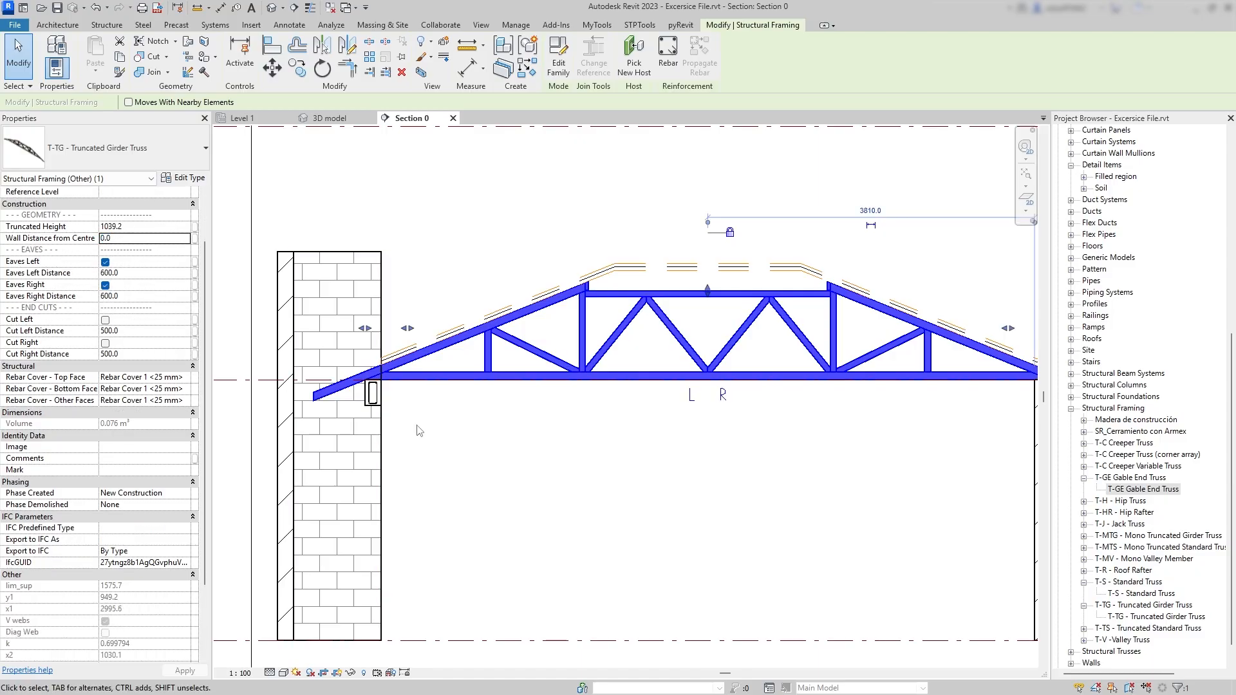
pyautogui.click(450, 427)
pyautogui.scroll(-4, 525, 405)
pyautogui.scroll(2, 564, 379)
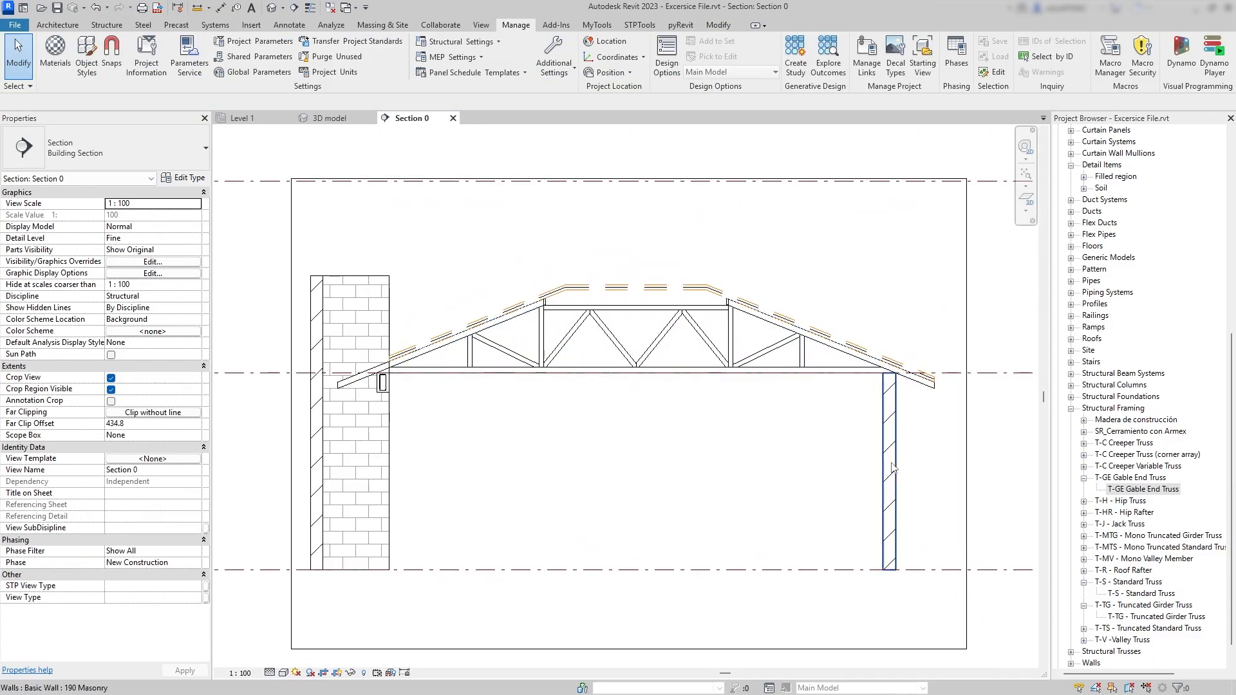
pyautogui.click(889, 422)
pyautogui.moveTo(889, 422); pyautogui.dragTo(837, 417)
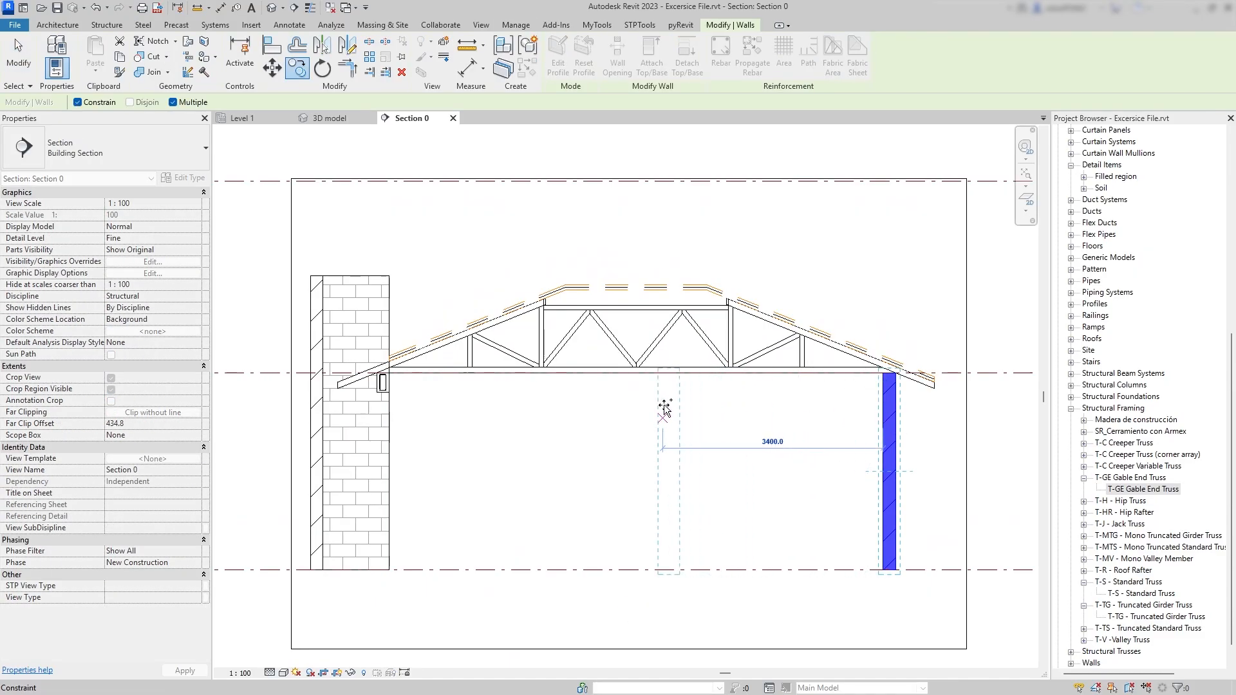
pyautogui.press('Escape')
pyautogui.press('Escape')
pyautogui.moveTo(849, 455); pyautogui.dragTo(849, 457, button='middle')
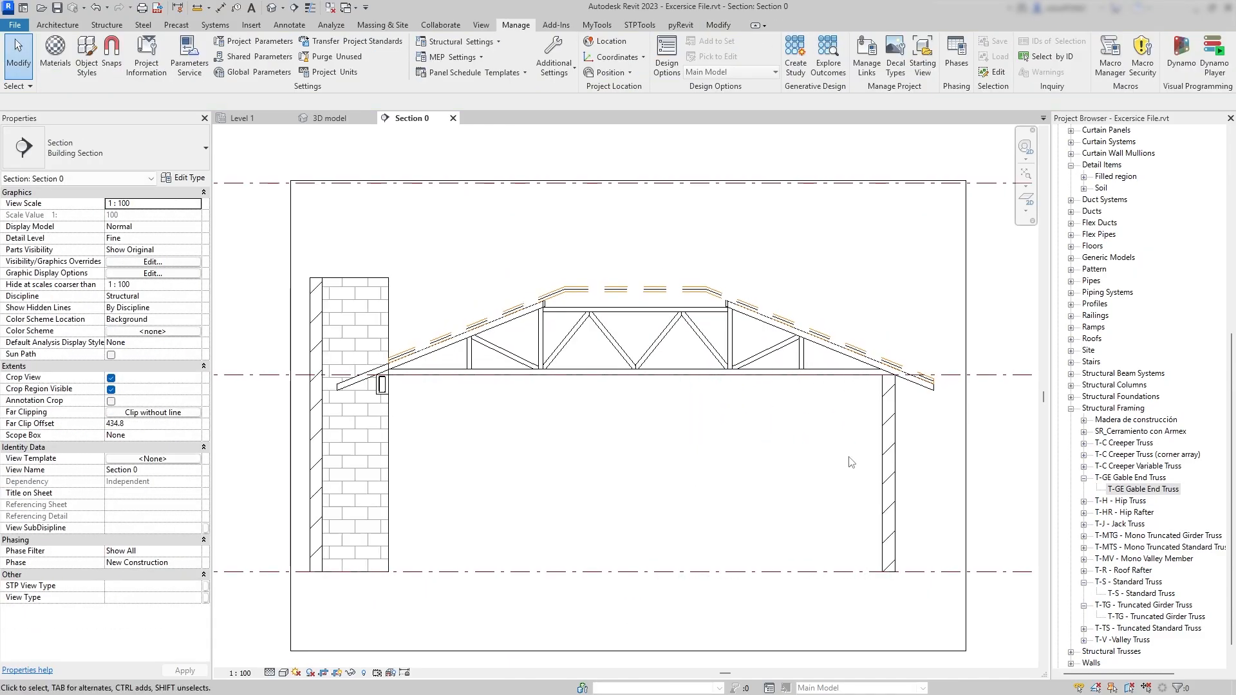
# Copy the masonry wall at the truss's right end 3600 mm inward, placing it beneath the truss near midspan.
pyautogui.click(886, 433)
pyautogui.press('c')
pyautogui.press('o')
pyautogui.click(882, 394)
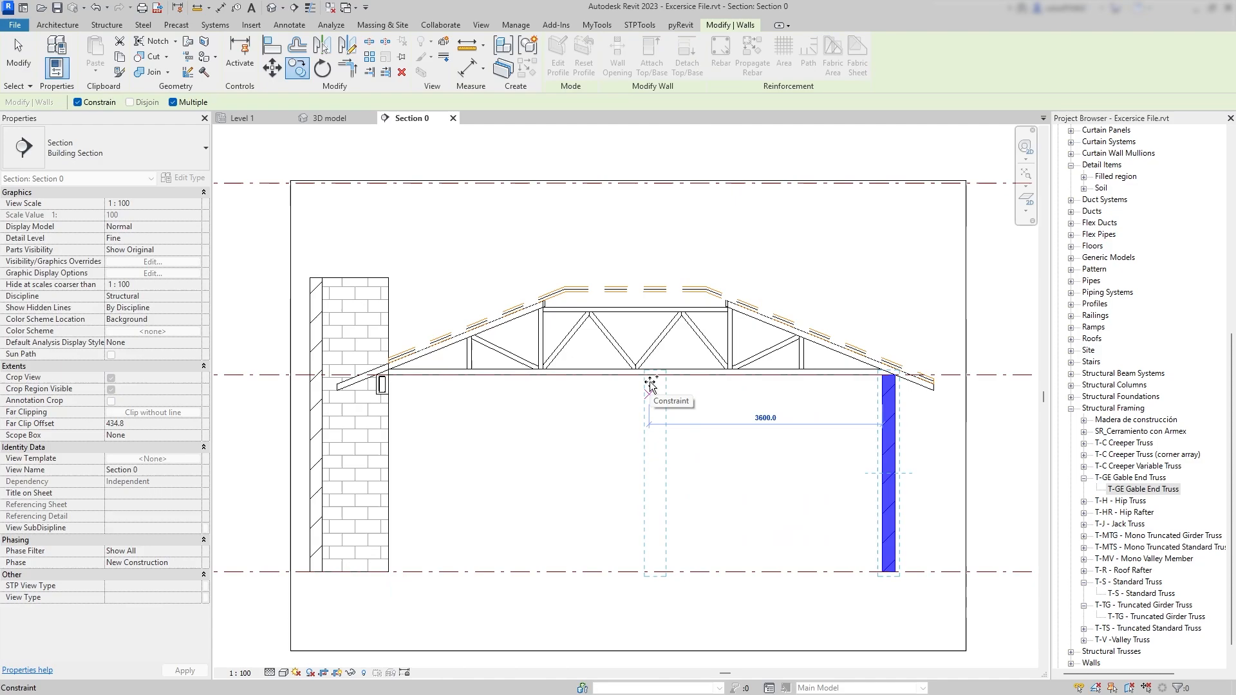
pyautogui.click(650, 385)
pyautogui.press('Escape')
# Measure from the copied wall's centreline to the truss's centre without placing a dimension.
pyautogui.scroll(4, 660, 393)
pyautogui.moveTo(665, 401); pyautogui.dragTo(702, 453, button='middle')
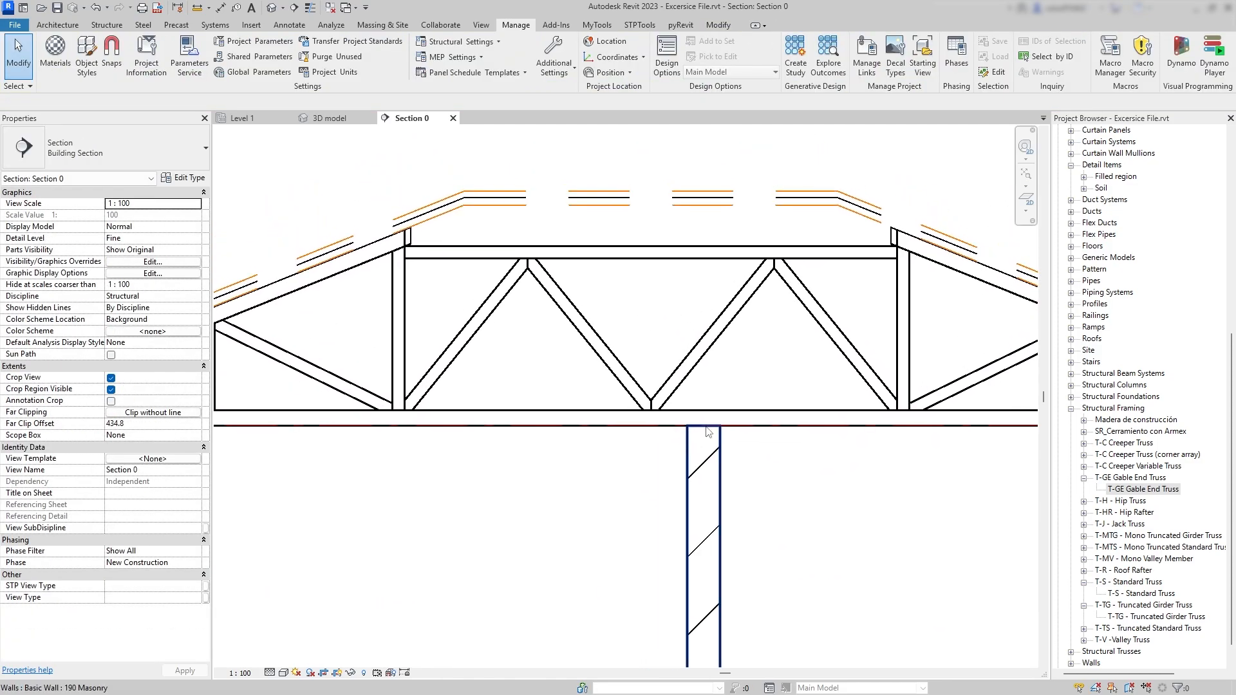
pyautogui.press('d')
pyautogui.press('i')
pyautogui.click(705, 454)
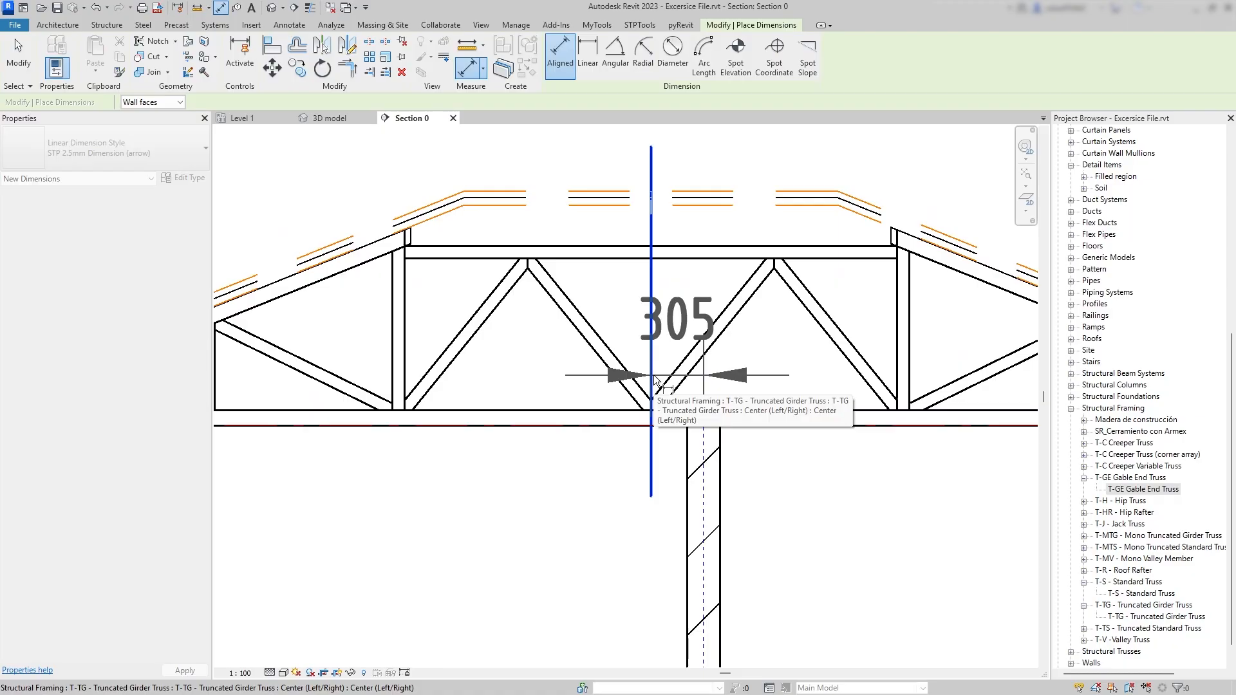
pyautogui.press('Escape')
pyautogui.press('Escape')
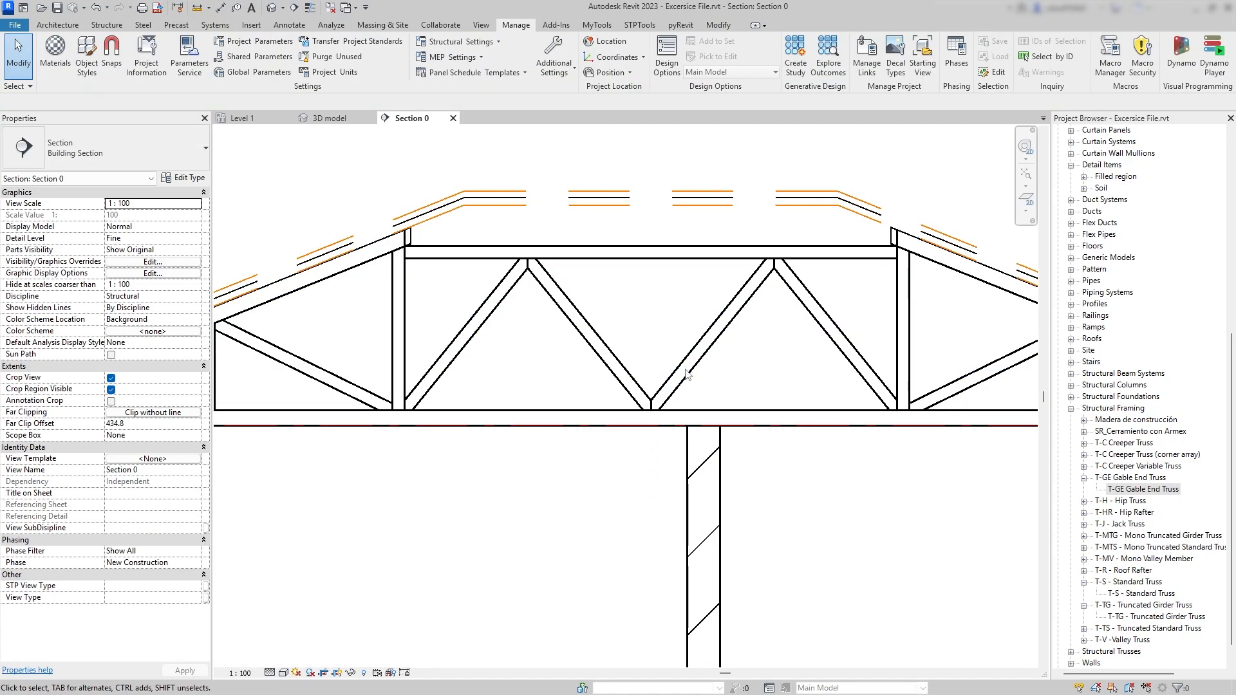
# Set the truss's Wall Distance from Centre to 305 mm to bring the web node over the copied wall, also trying -305 mm.
pyautogui.click(642, 342)
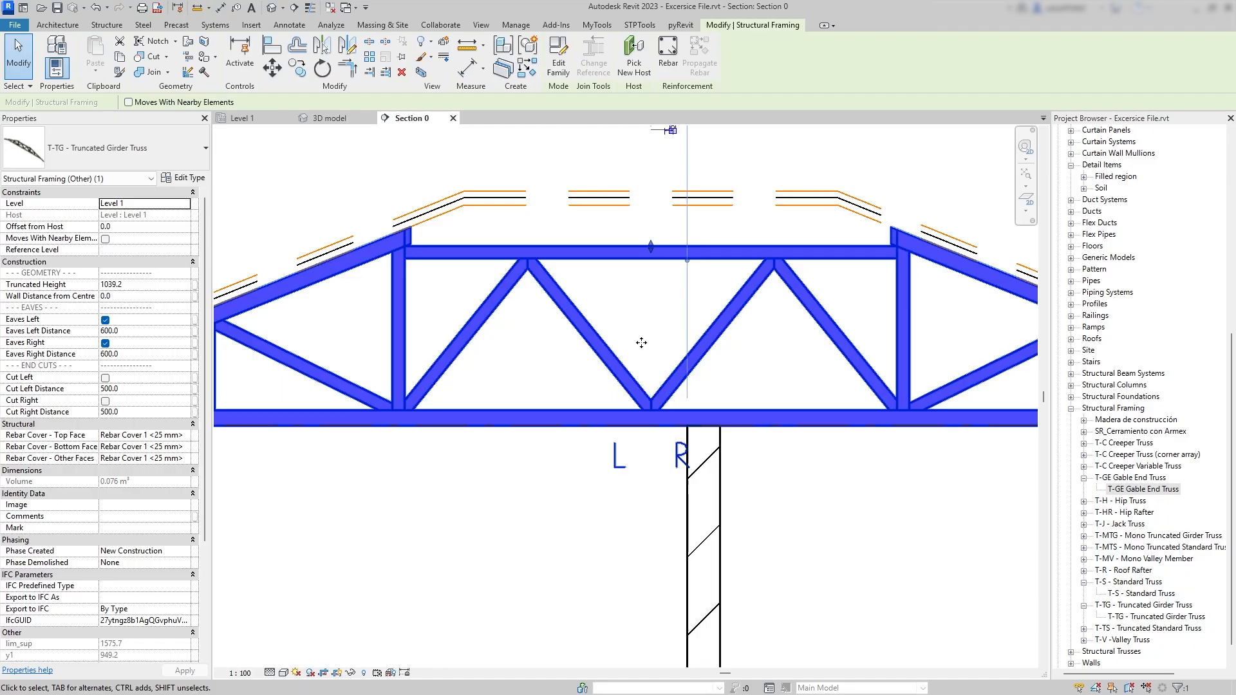
pyautogui.click(137, 297)
pyautogui.write('305')
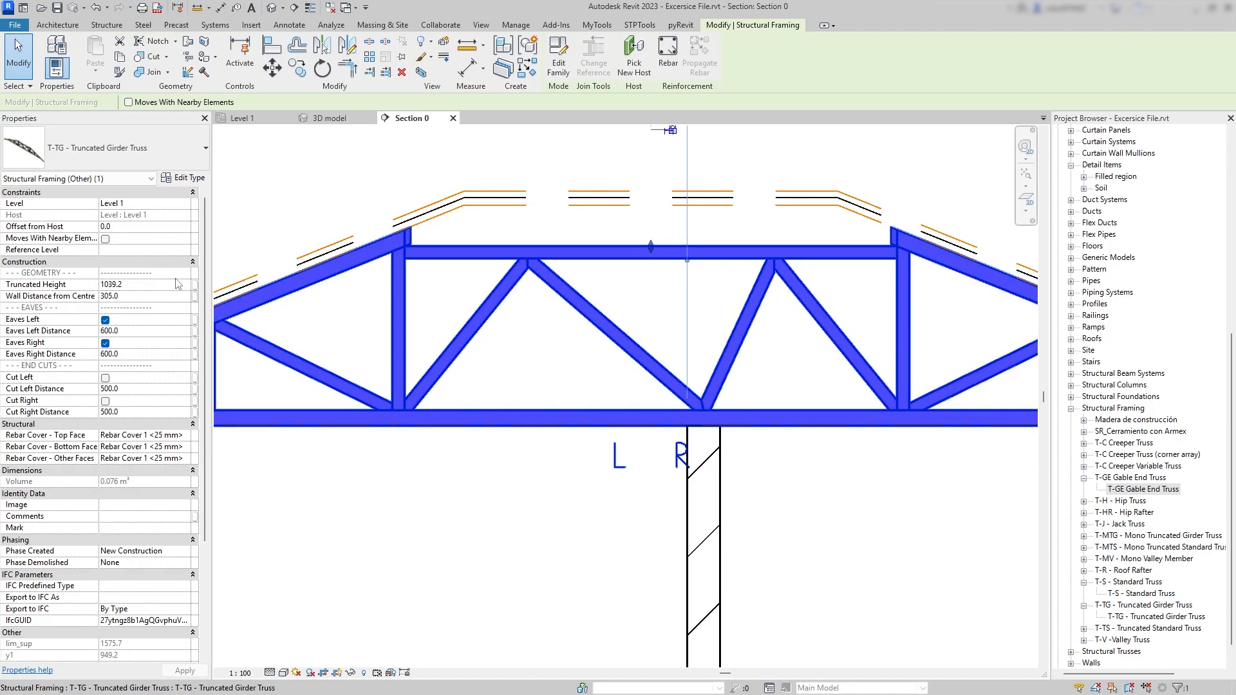
pyautogui.click(129, 297)
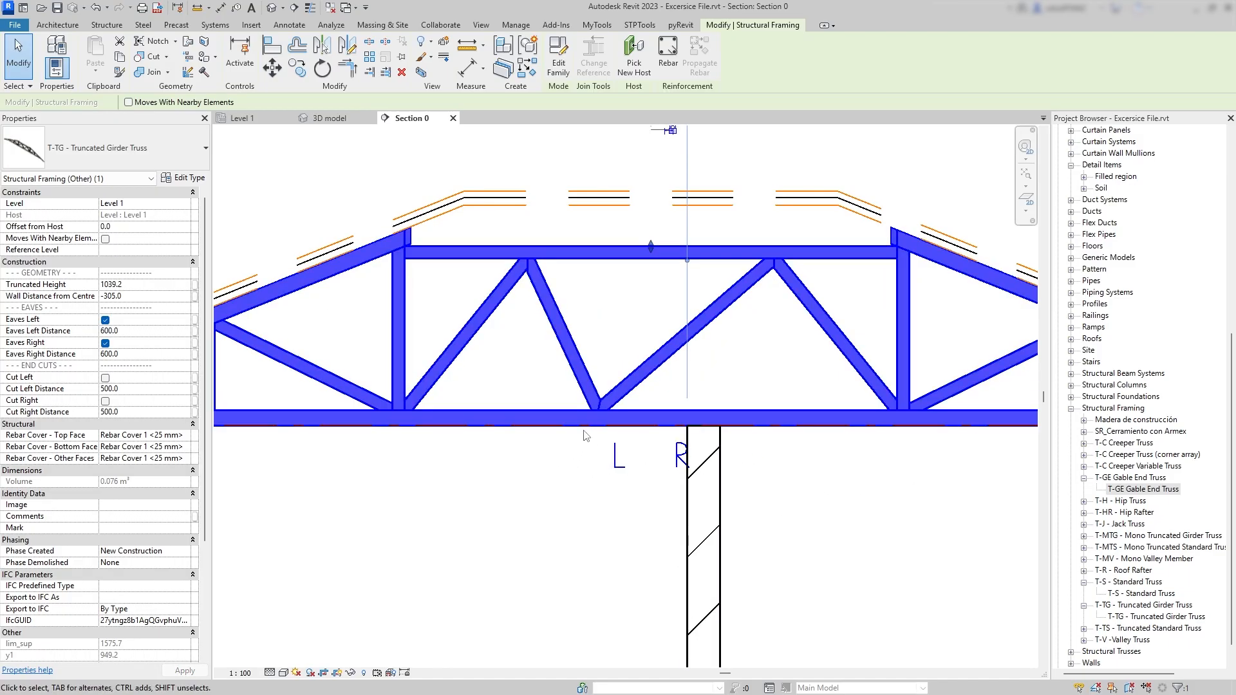
pyautogui.click(525, 434)
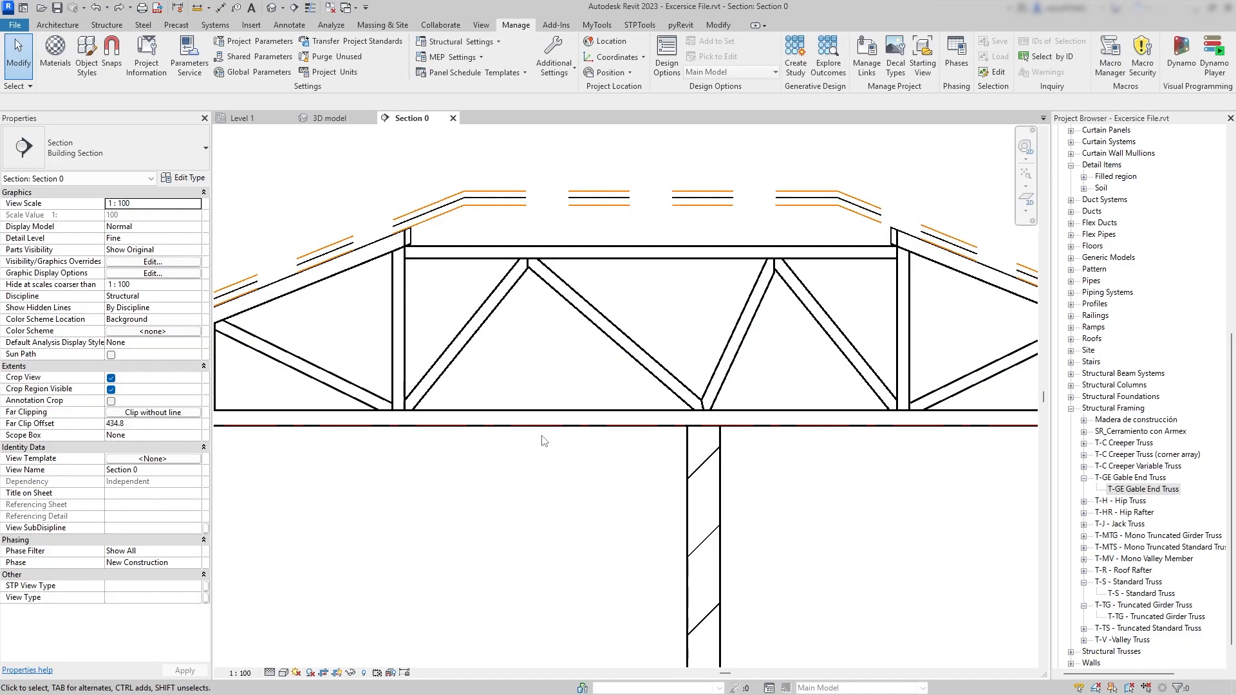
# Select the truss in Section 0 to examine its L and R side markers against the wall offset.
pyautogui.click(636, 413)
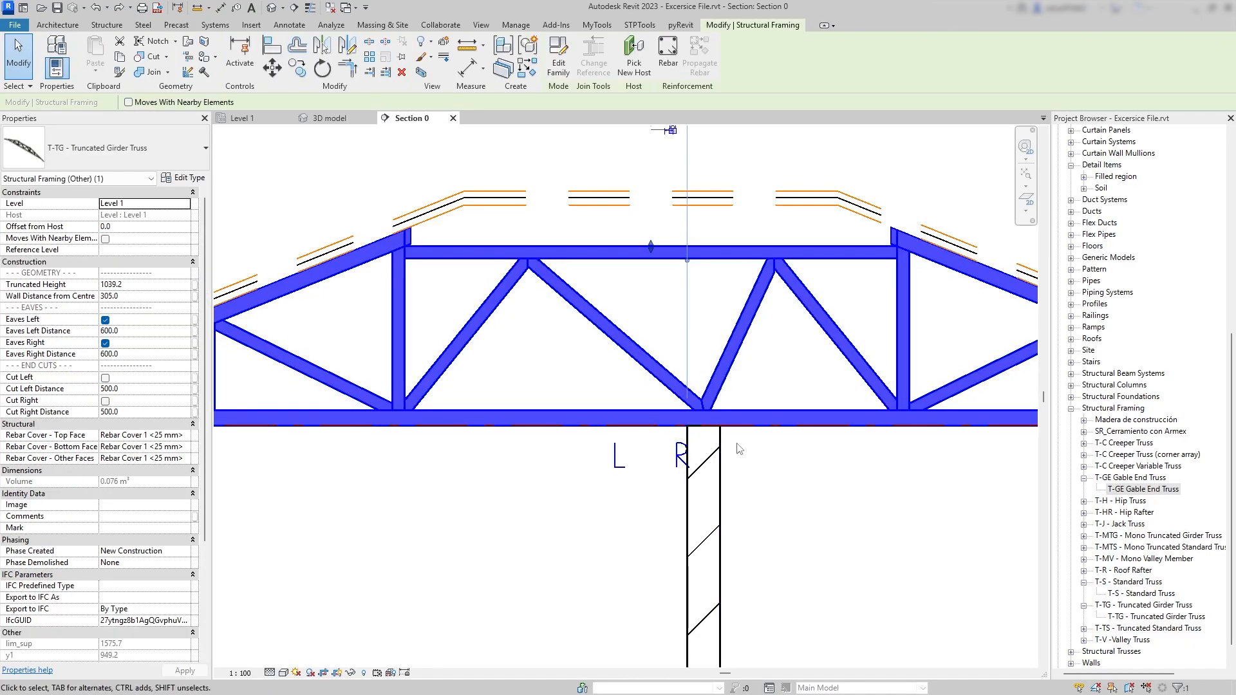
pyautogui.click(738, 446)
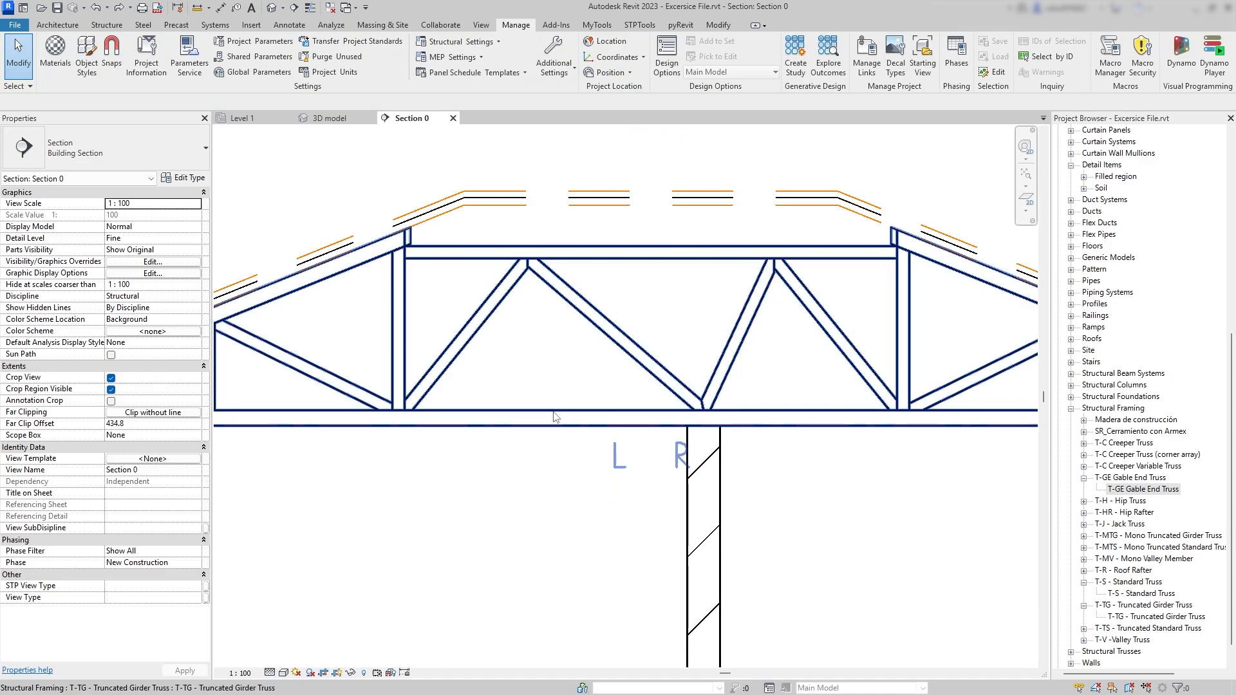
pyautogui.click(634, 431)
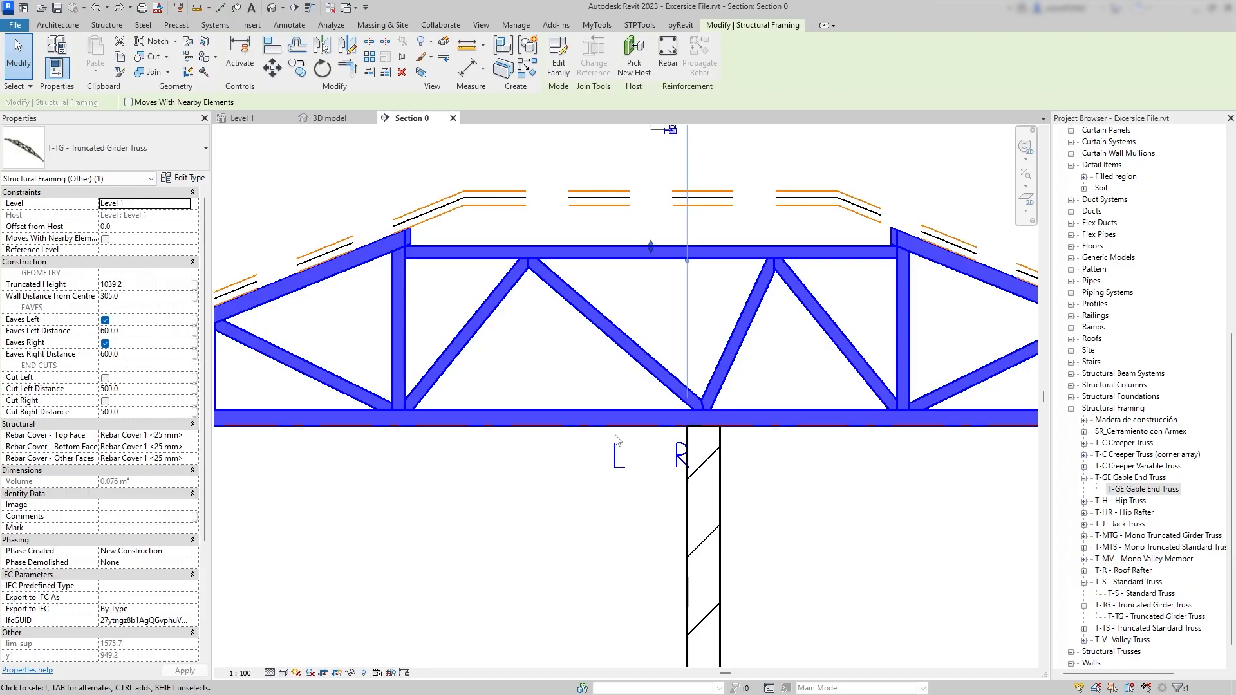
pyautogui.click(440, 170)
# Flip the viewing direction of Section 0 in the Level 1 plan, and inspect the truss's side markers in the section.
pyautogui.click(251, 119)
pyautogui.scroll(2, 451, 408)
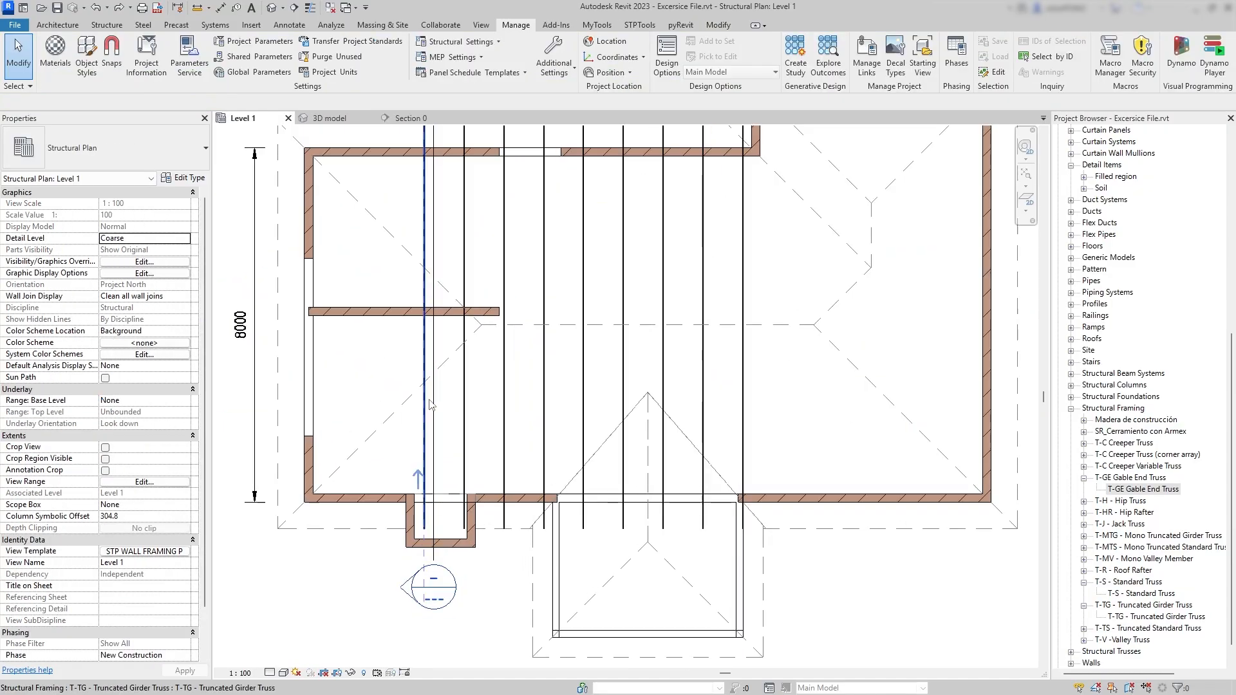
pyautogui.click(426, 405)
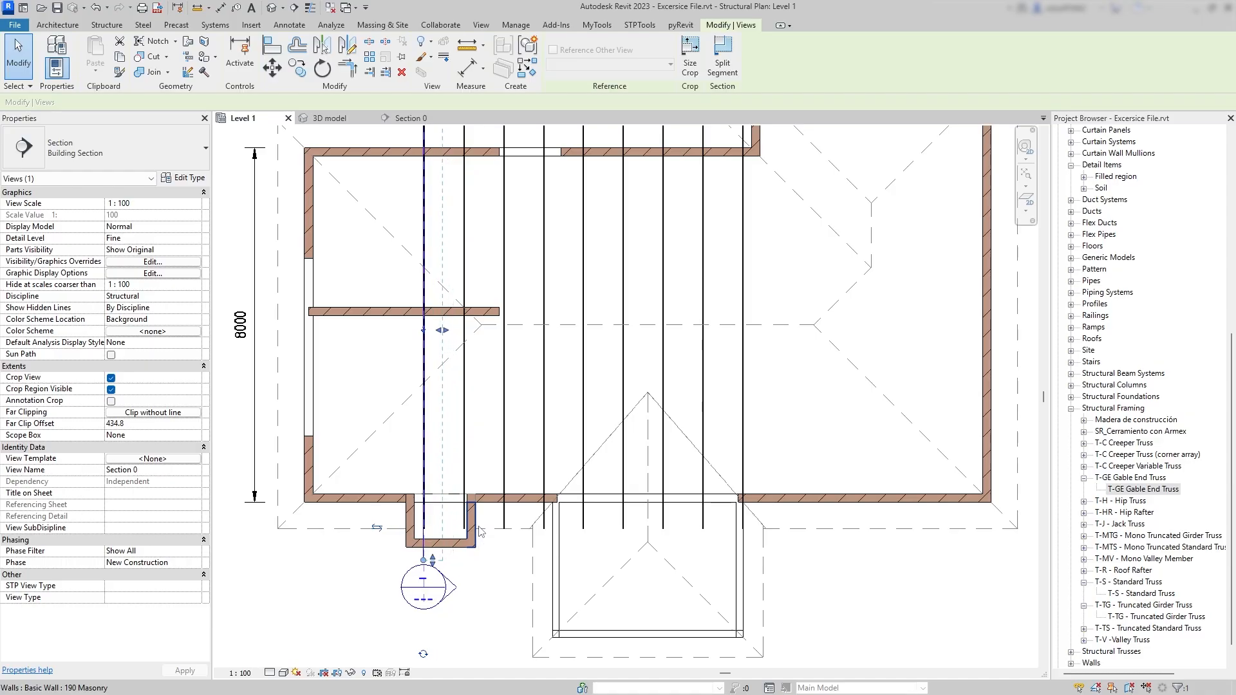
pyautogui.press('Escape')
pyautogui.click(412, 120)
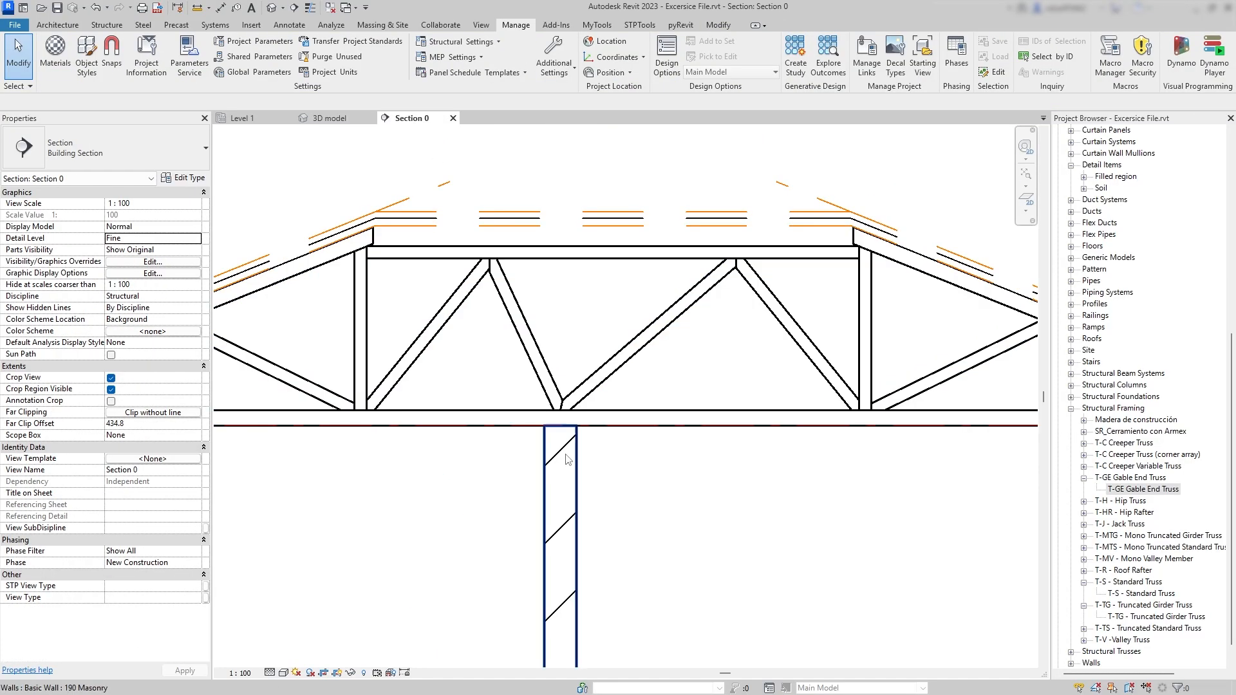
pyautogui.click(596, 387)
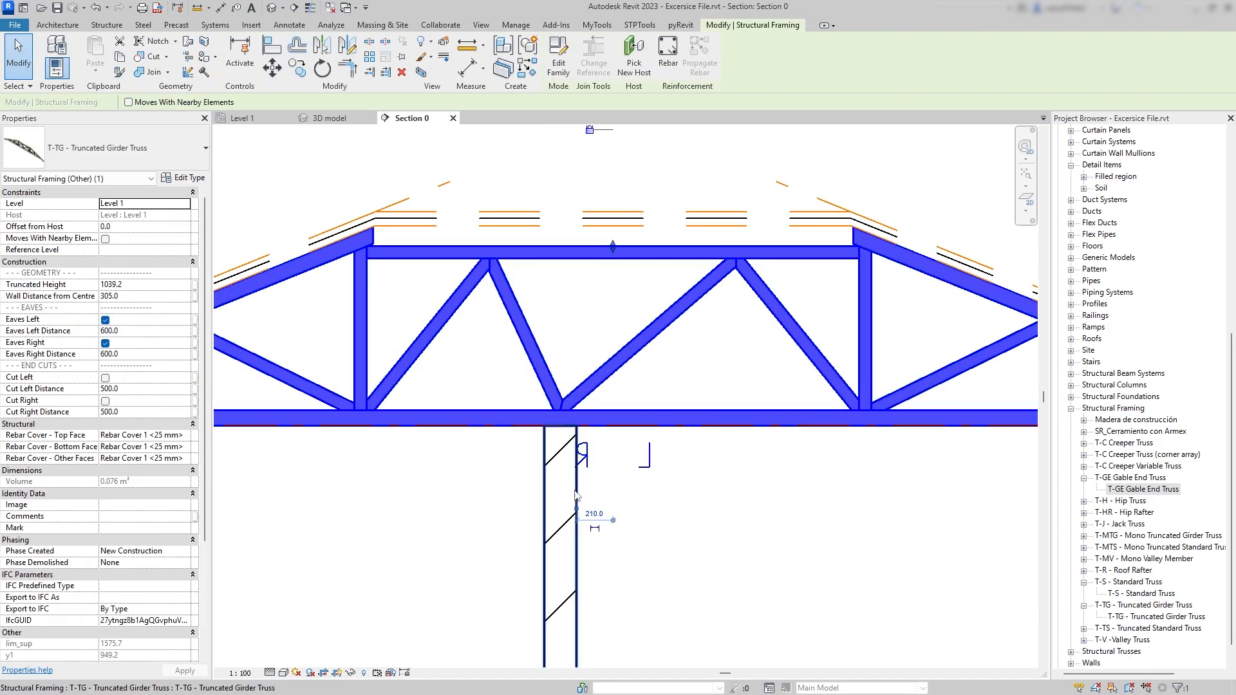
# Undo the section flip, check the section's direction in the Level 1 plan, and return to Section 0.
pyautogui.press('Escape')
pyautogui.hotkey('ctrl', 'z')
pyautogui.hotkey('ctrl', 'z')
pyautogui.hotkey('ctrl', 'z')
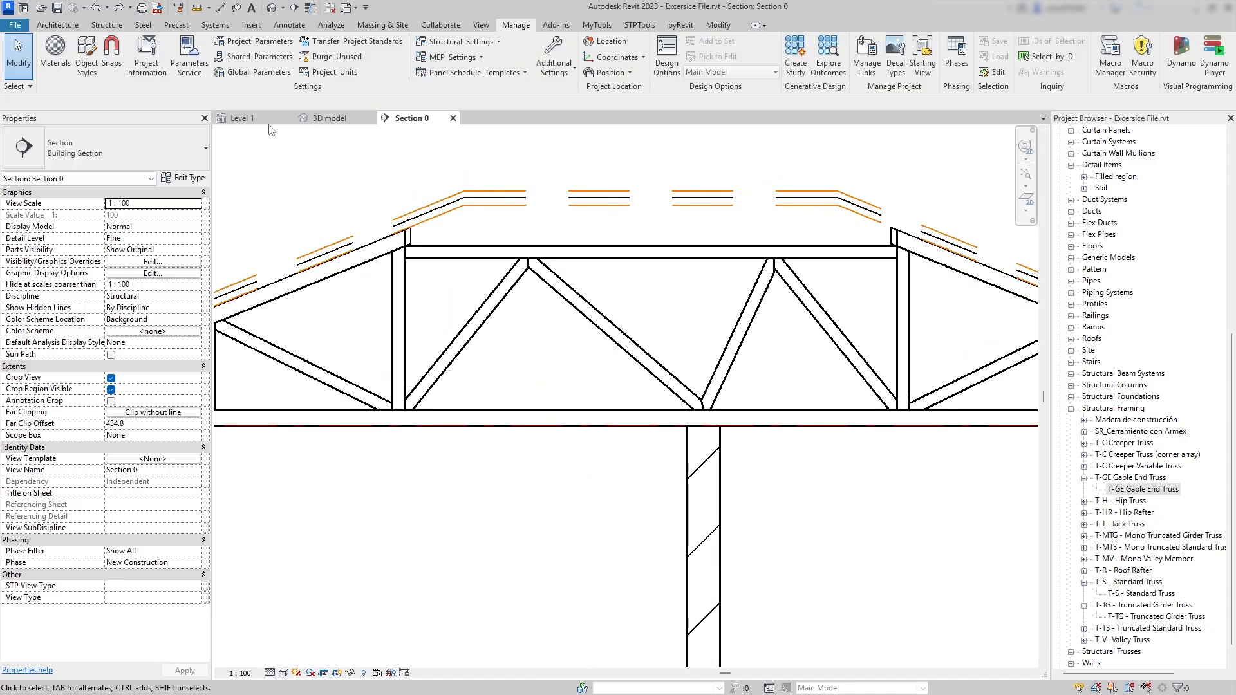
pyautogui.click(242, 118)
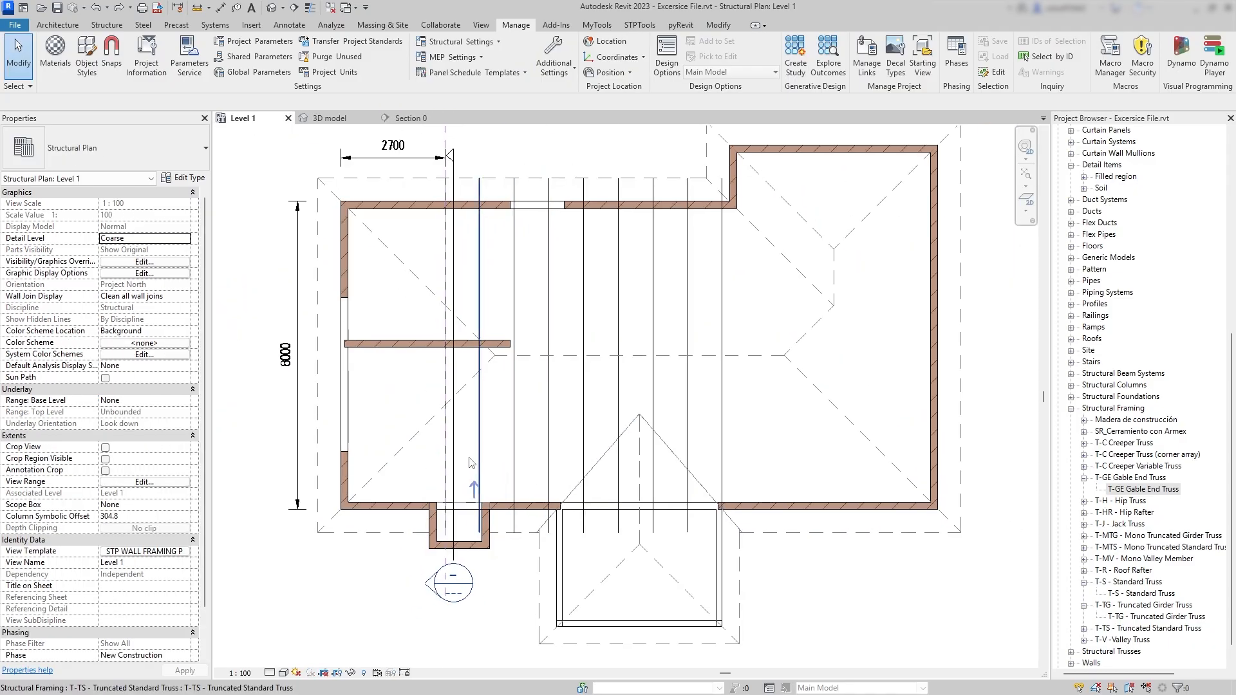
pyautogui.scroll(2, 478, 460)
pyautogui.click(410, 119)
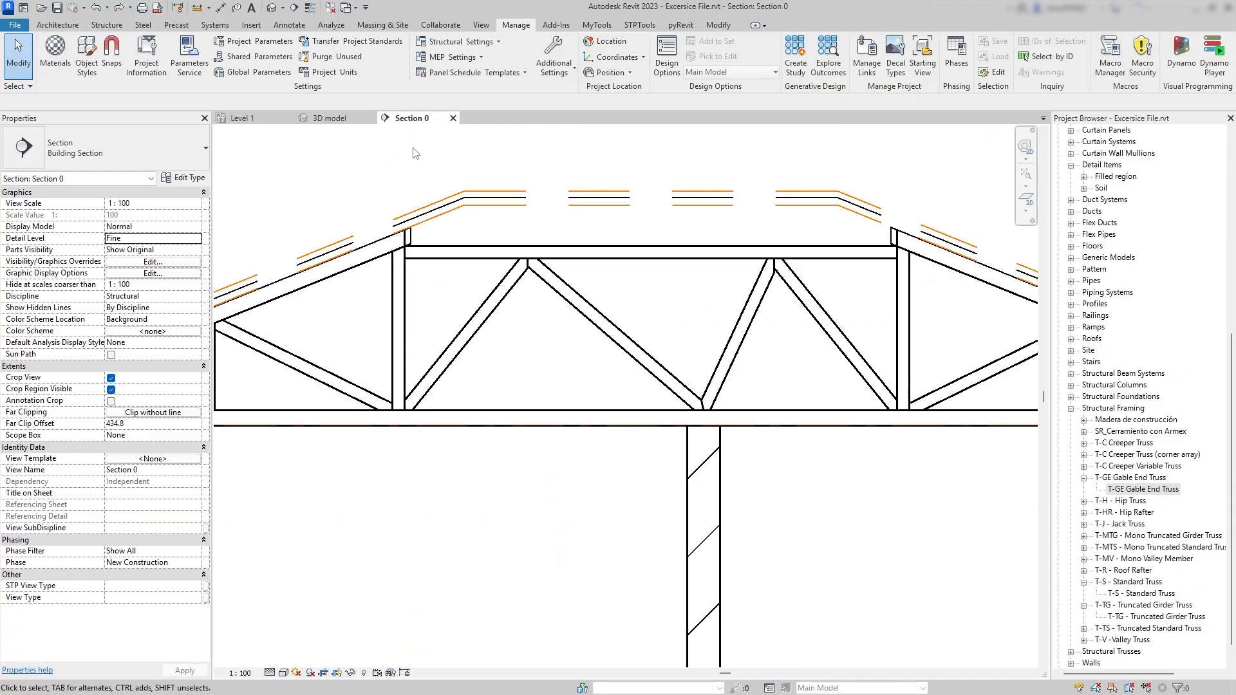
# Review the truss's eaves properties and compare its ends between Section 0 and the Level 1 plan.
pyautogui.click(594, 330)
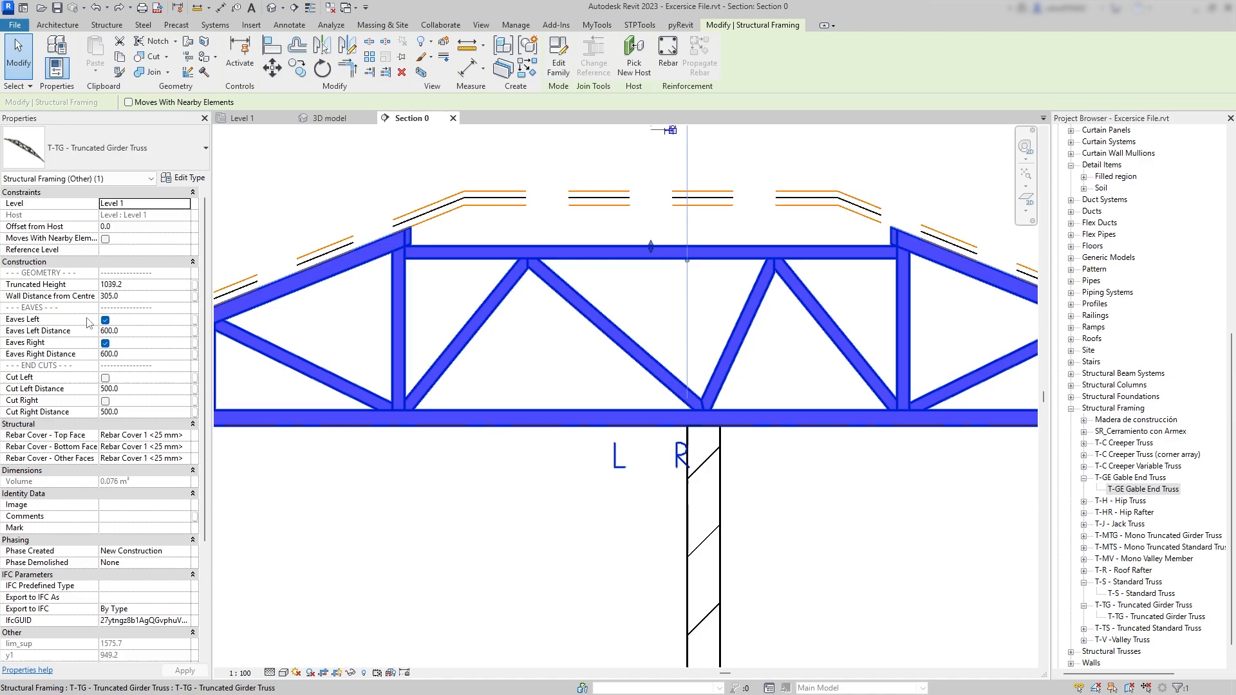
pyautogui.scroll(-3, 469, 394)
pyautogui.click(295, 144)
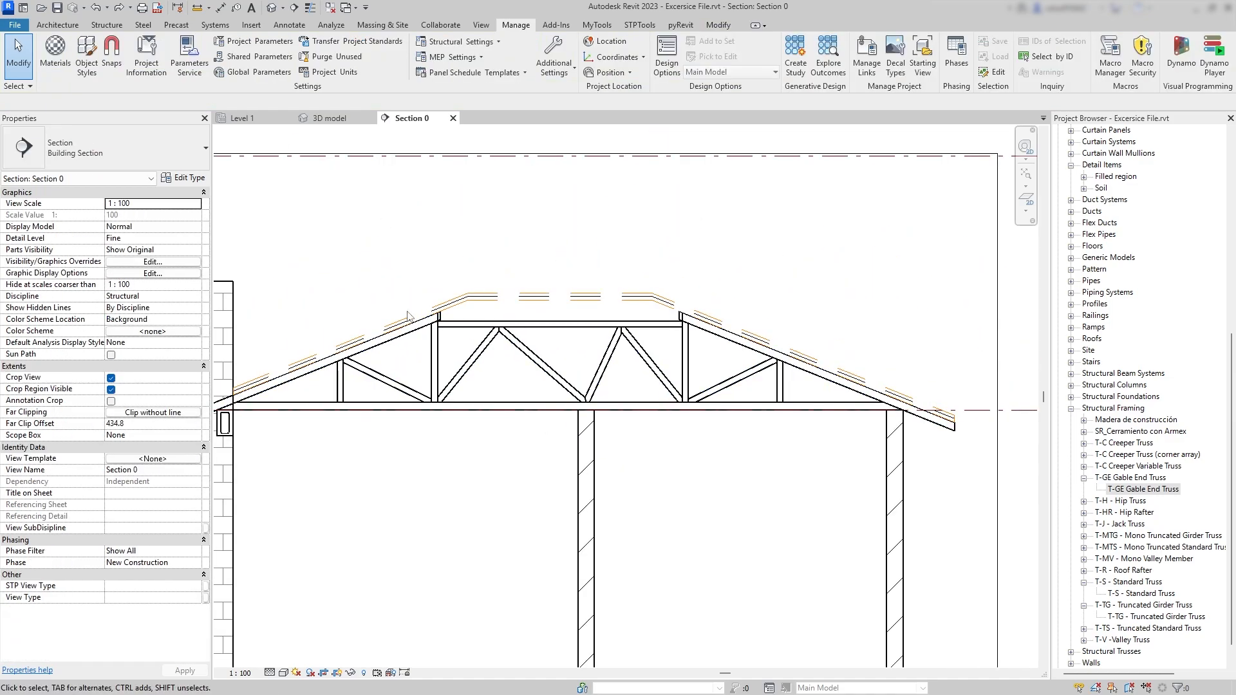
pyautogui.scroll(-1, 407, 312)
pyautogui.moveTo(415, 314); pyautogui.dragTo(537, 303, button='middle')
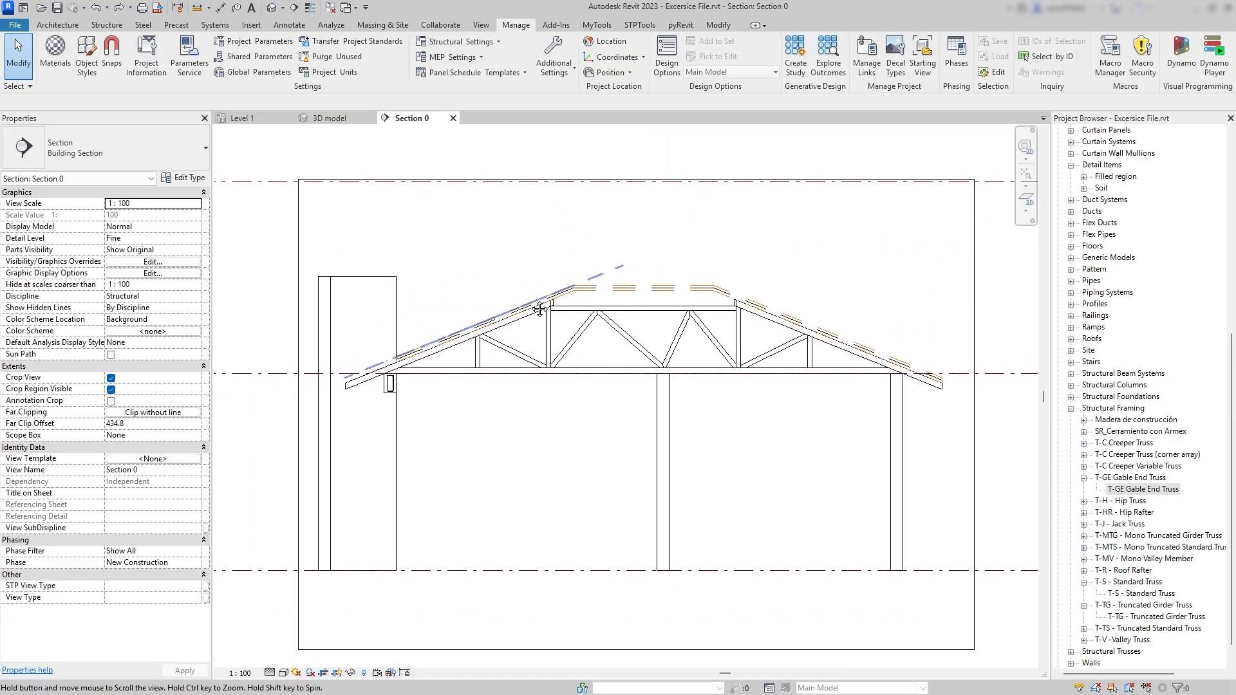
pyautogui.click(242, 118)
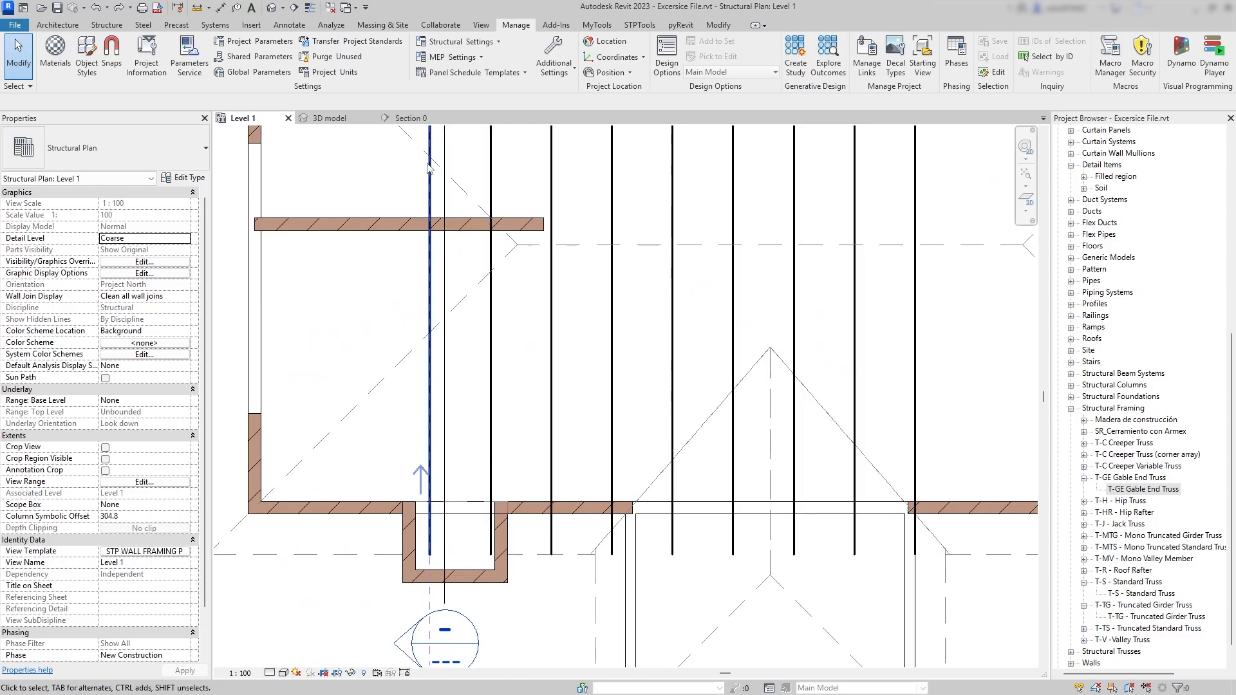
pyautogui.click(407, 118)
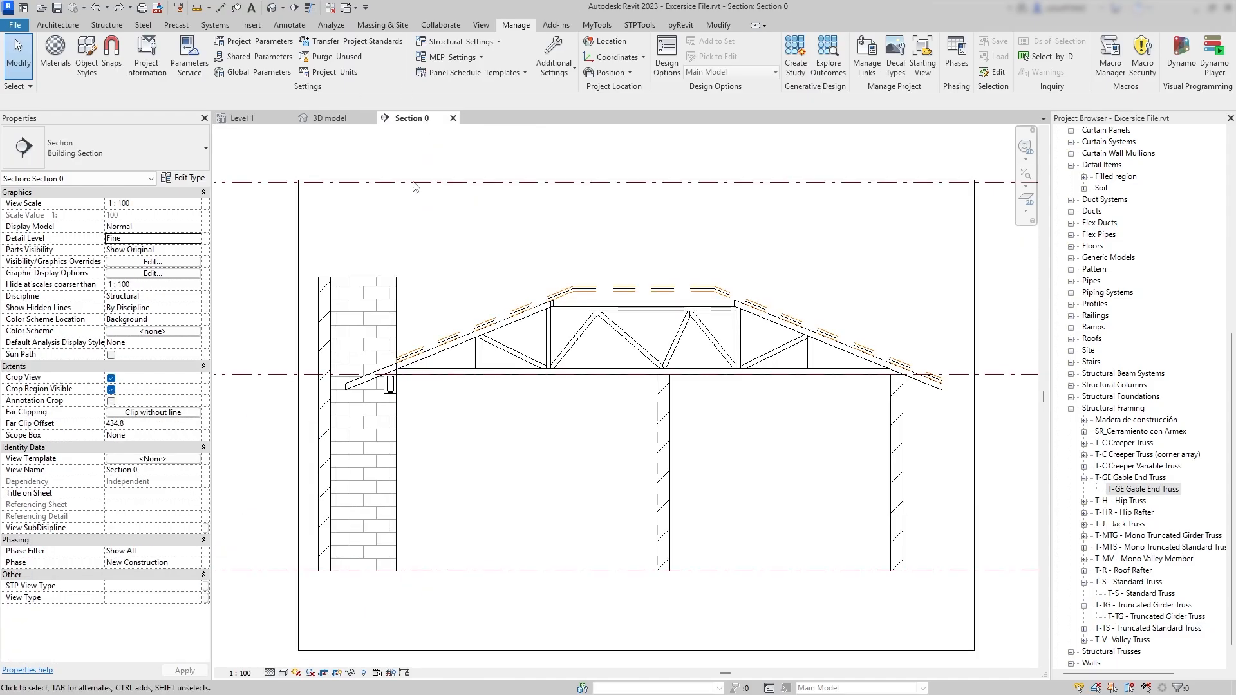
# Turn off Eaves Left for the truncated girder truss in Section 0, and check its end in the Level 1 plan.
pyautogui.click(491, 356)
pyautogui.scroll(4, 386, 386)
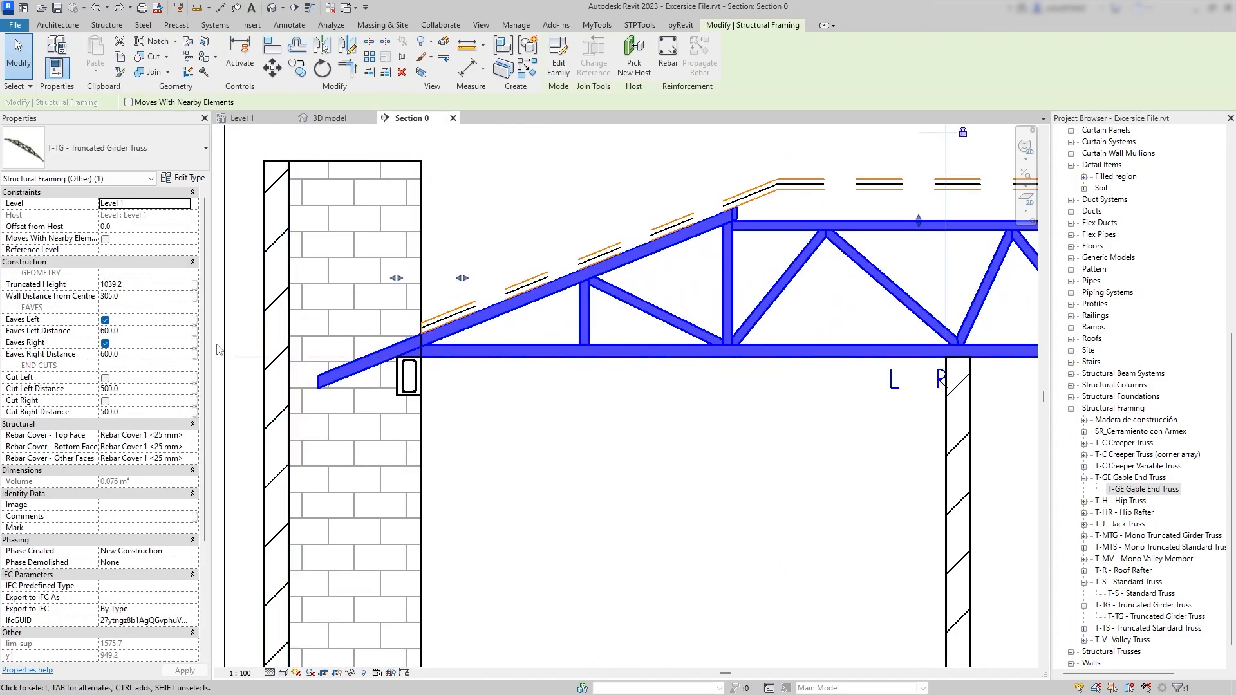
pyautogui.click(105, 320)
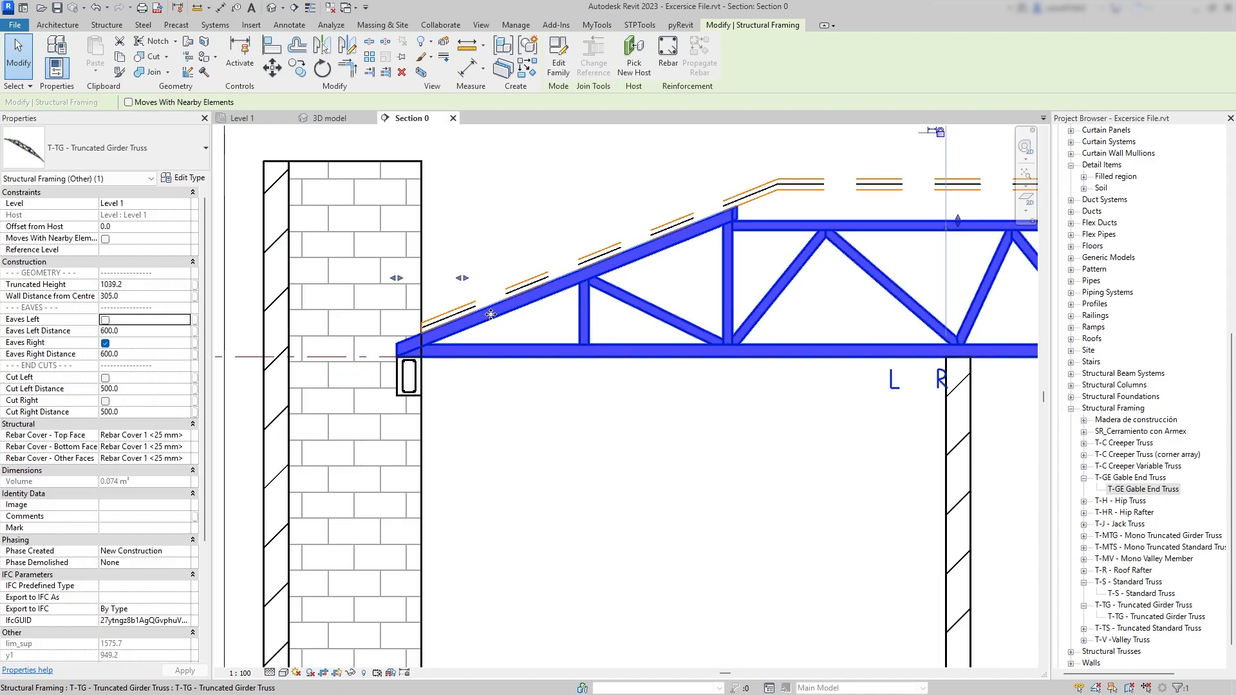
pyautogui.press('Escape')
pyautogui.click(251, 125)
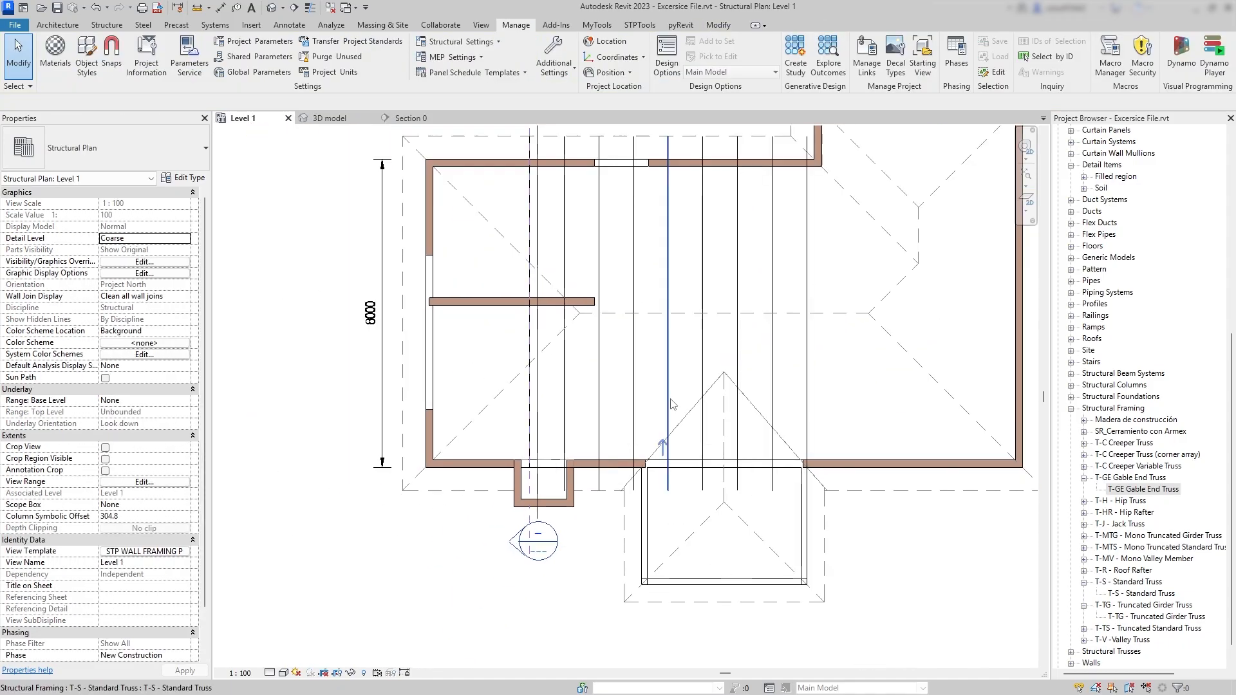
pyautogui.click(473, 285)
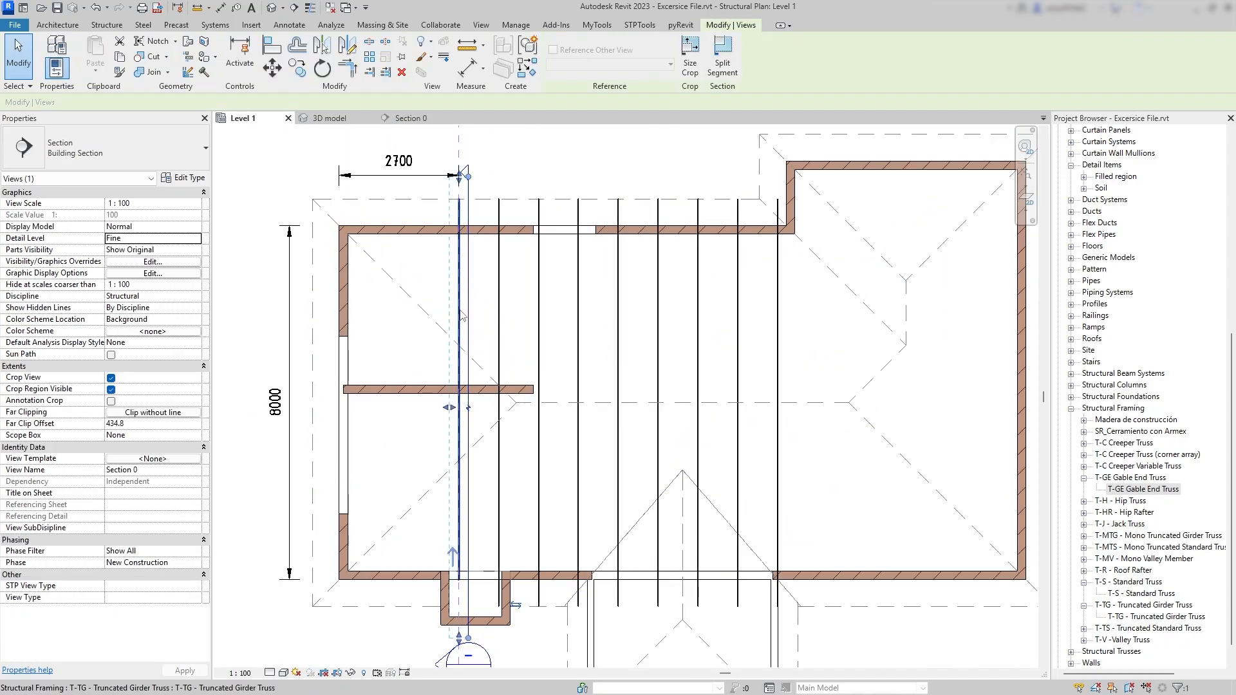
# Move Section 0 to the shorter standard truss line in the Level 1 plan, and review that truss's eaves and cut settings in the section.
pyautogui.moveTo(474, 285); pyautogui.dragTo(630, 317)
pyautogui.press('Escape')
pyautogui.click(419, 119)
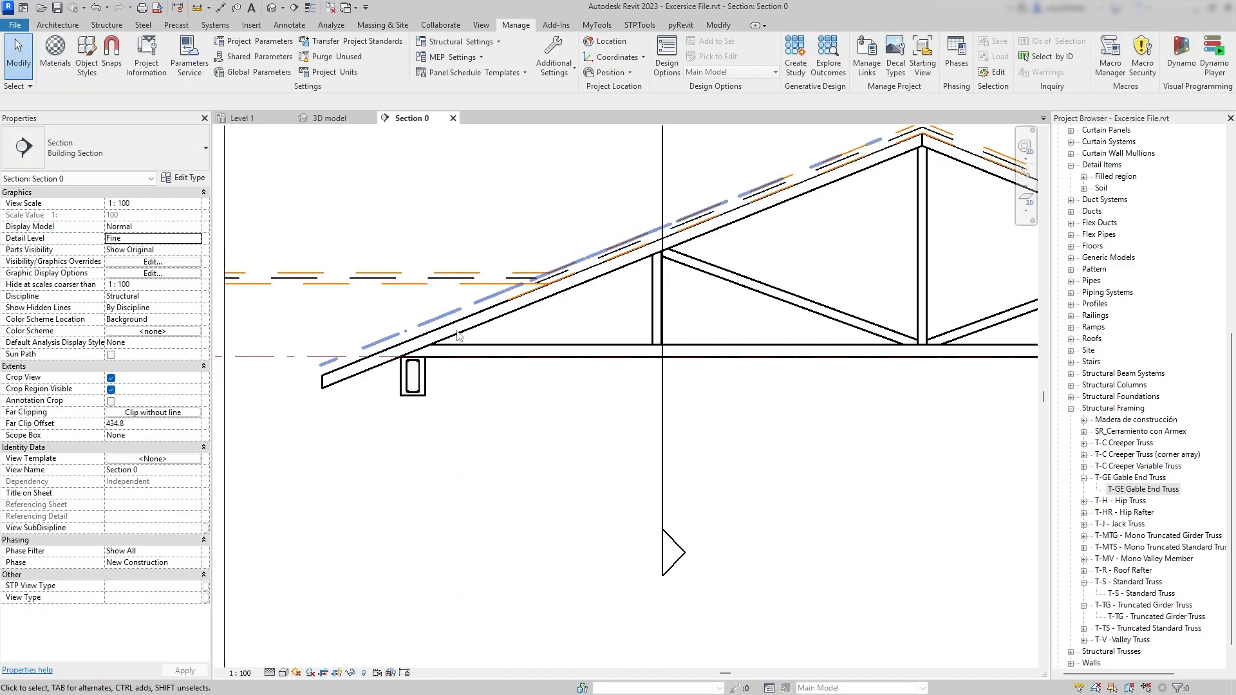
pyautogui.click(599, 271)
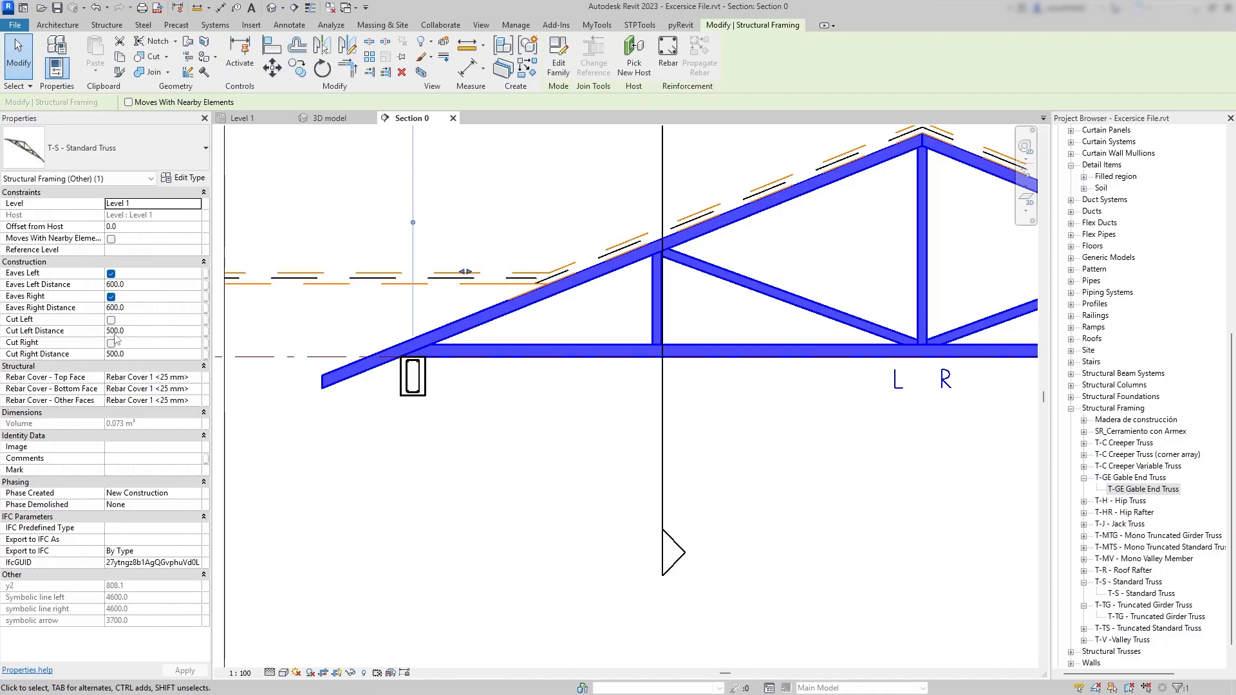
pyautogui.click(502, 483)
pyautogui.scroll(-5, 541, 433)
pyautogui.scroll(8, 544, 425)
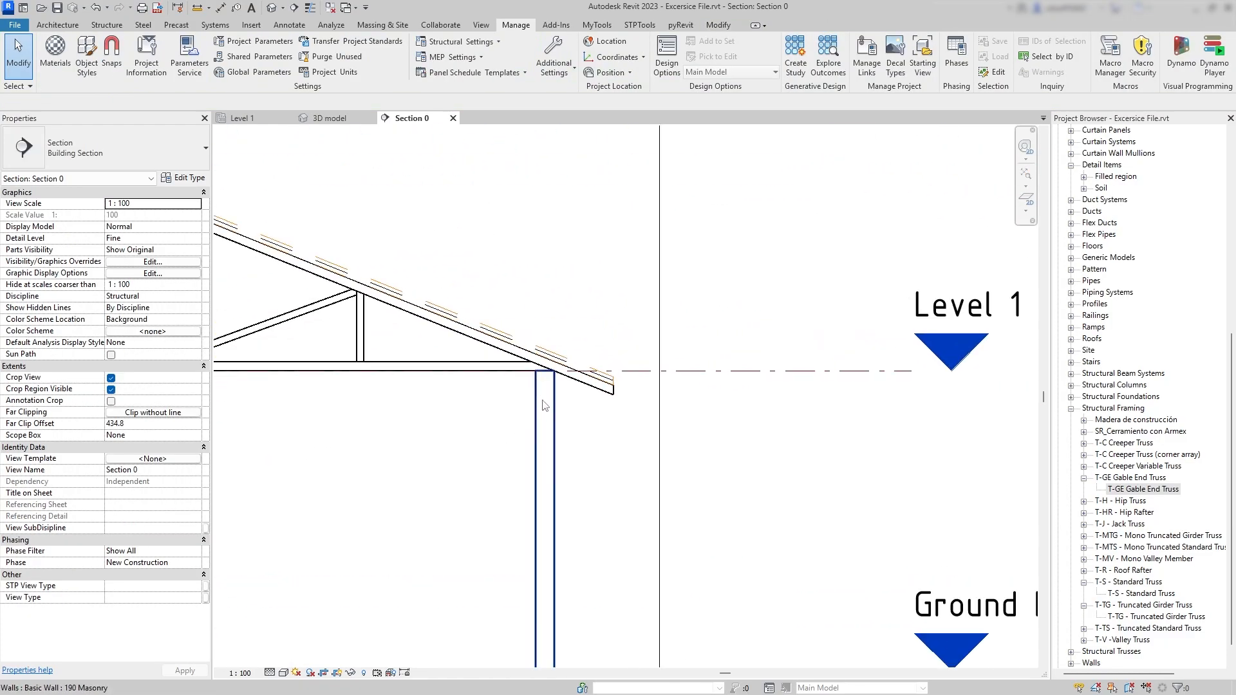
# Raise the top of the 190 masonry wall at the standard truss's right end to about 745 mm above Level 1.
pyautogui.click(554, 404)
pyautogui.scroll(3, 550, 376)
pyautogui.moveTo(543, 351); pyautogui.dragTo(542, 205)
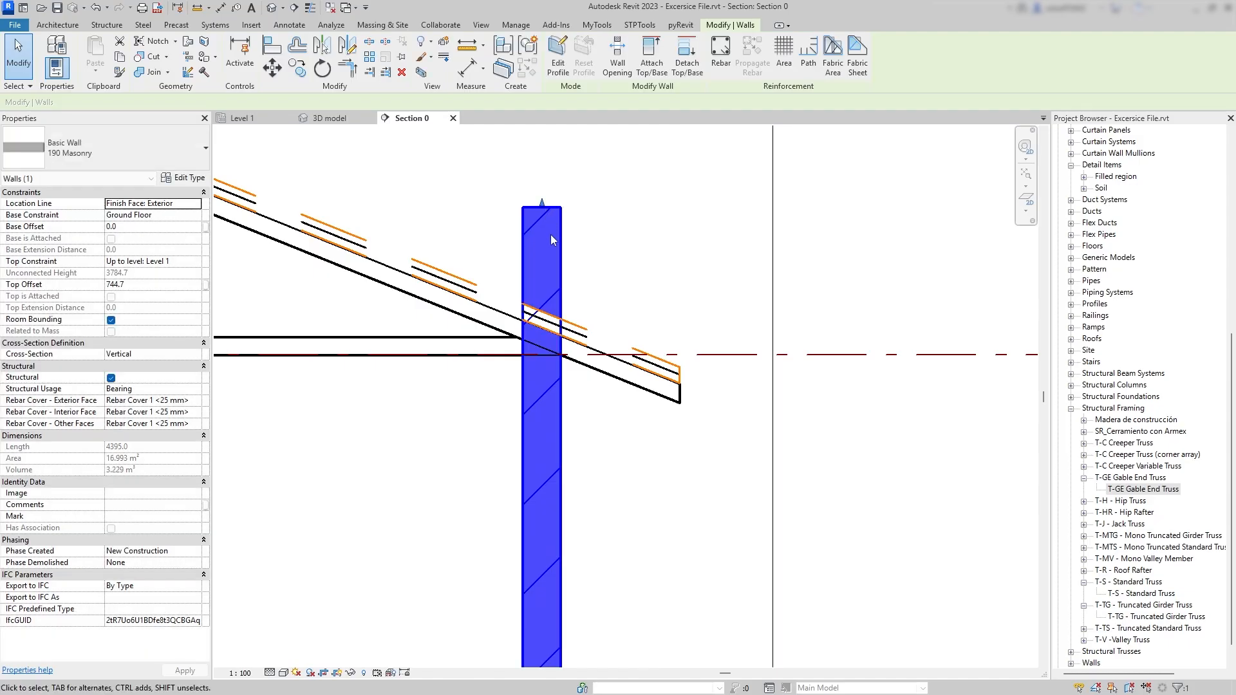
pyautogui.scroll(-1, 544, 388)
pyautogui.moveTo(545, 388); pyautogui.dragTo(861, 414, button='middle')
# Set the standard truss's Eaves Right Distance to 0.
pyautogui.click(724, 422)
pyautogui.click(703, 384)
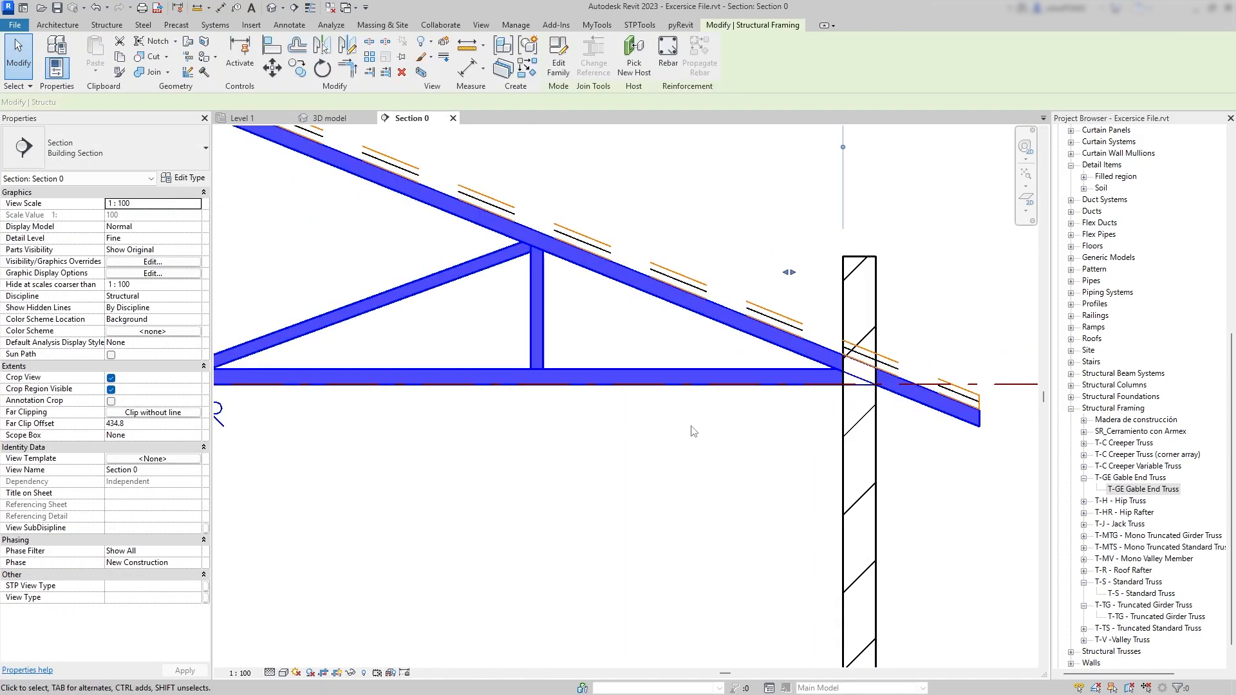
pyautogui.click(143, 308)
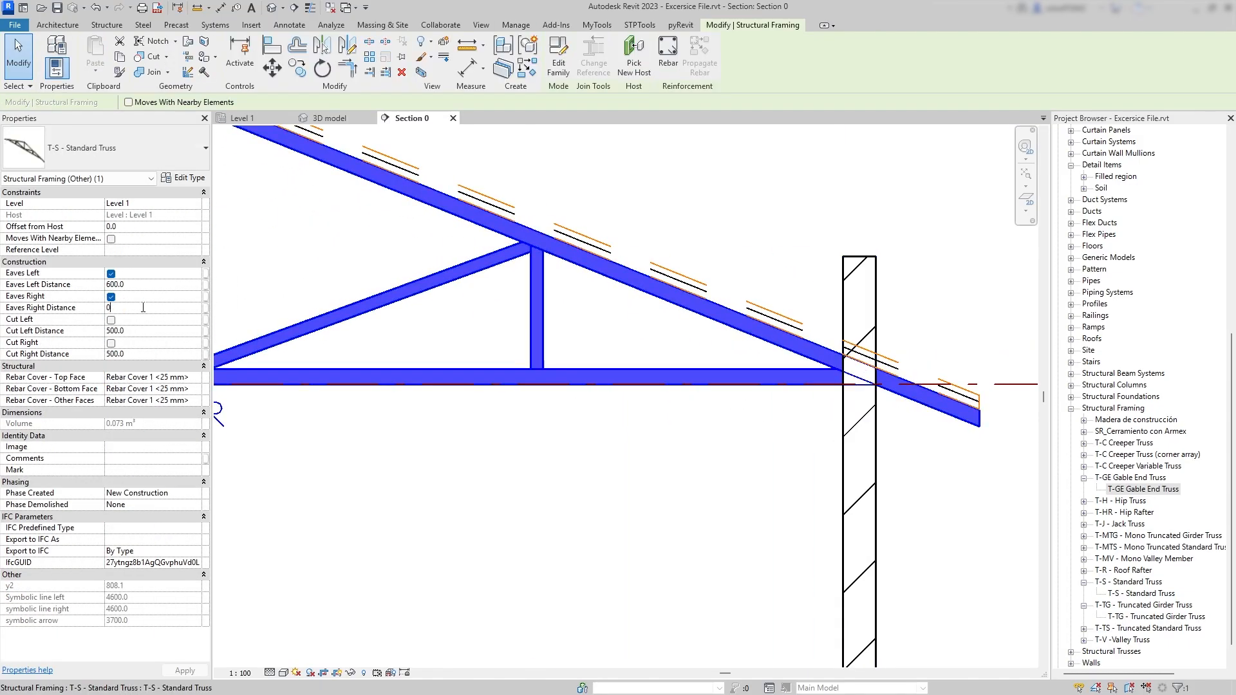
pyautogui.press('Return')
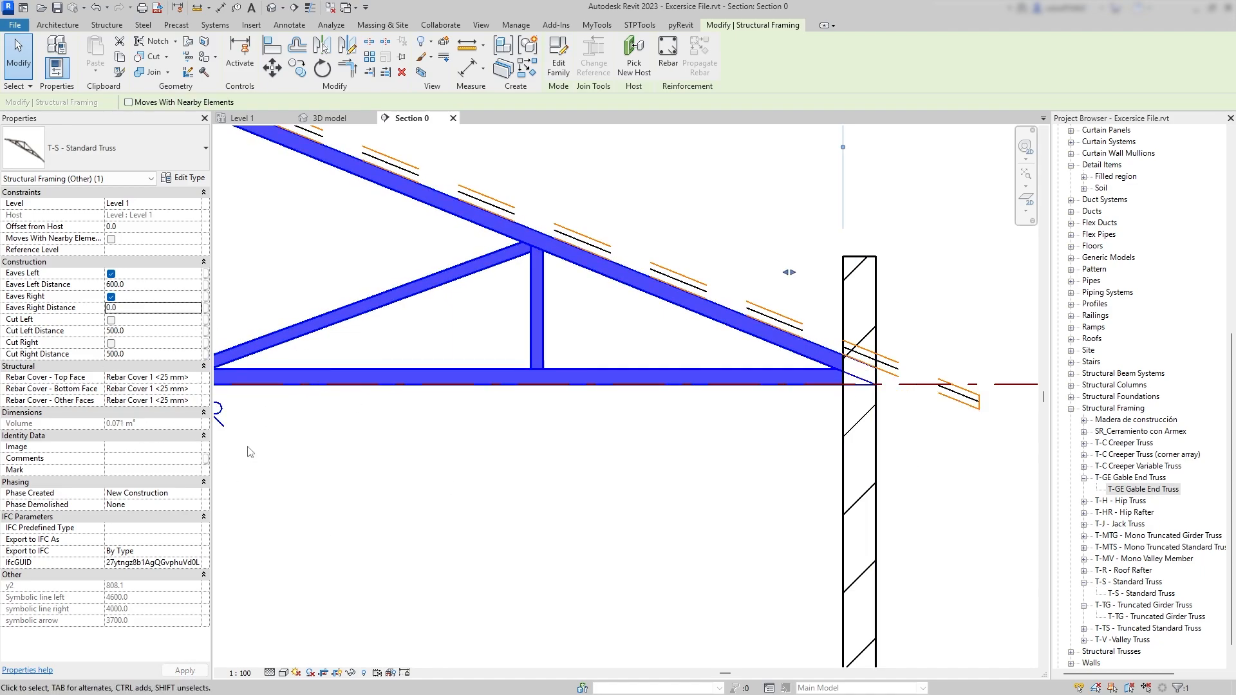
# Turn on Cut Right for the standard truss and set its Cut Right Distance to 400.
pyautogui.click(111, 343)
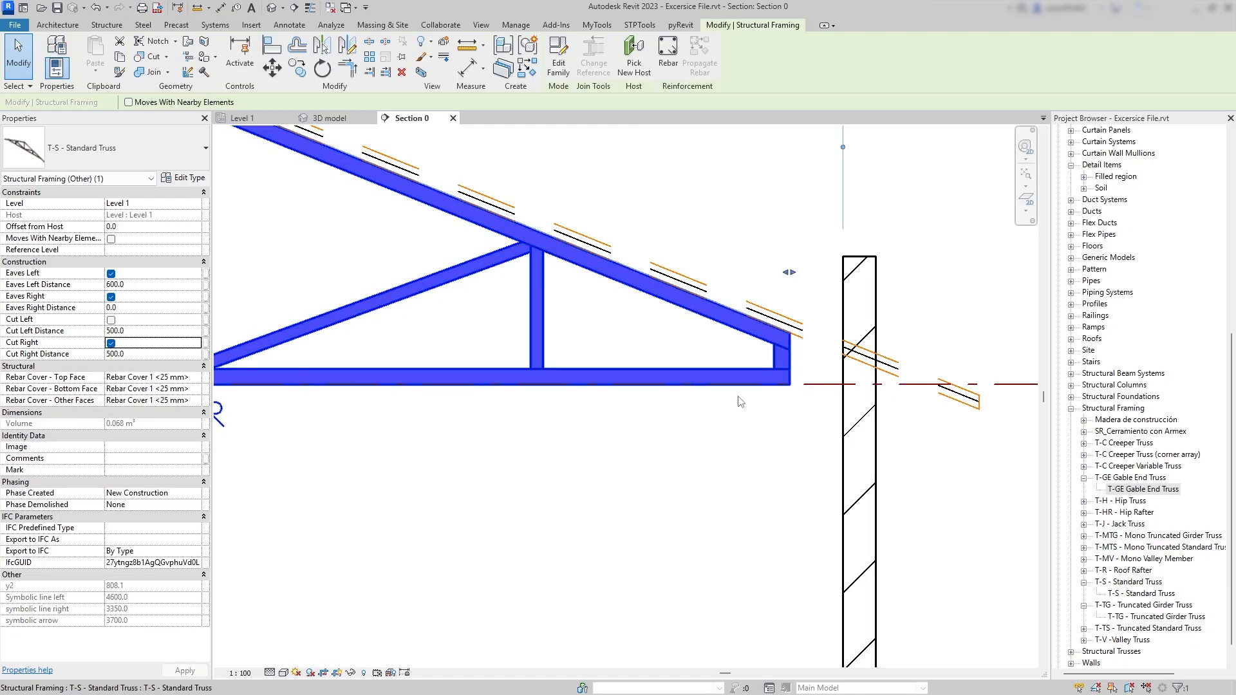
pyautogui.click(773, 448)
pyautogui.click(766, 379)
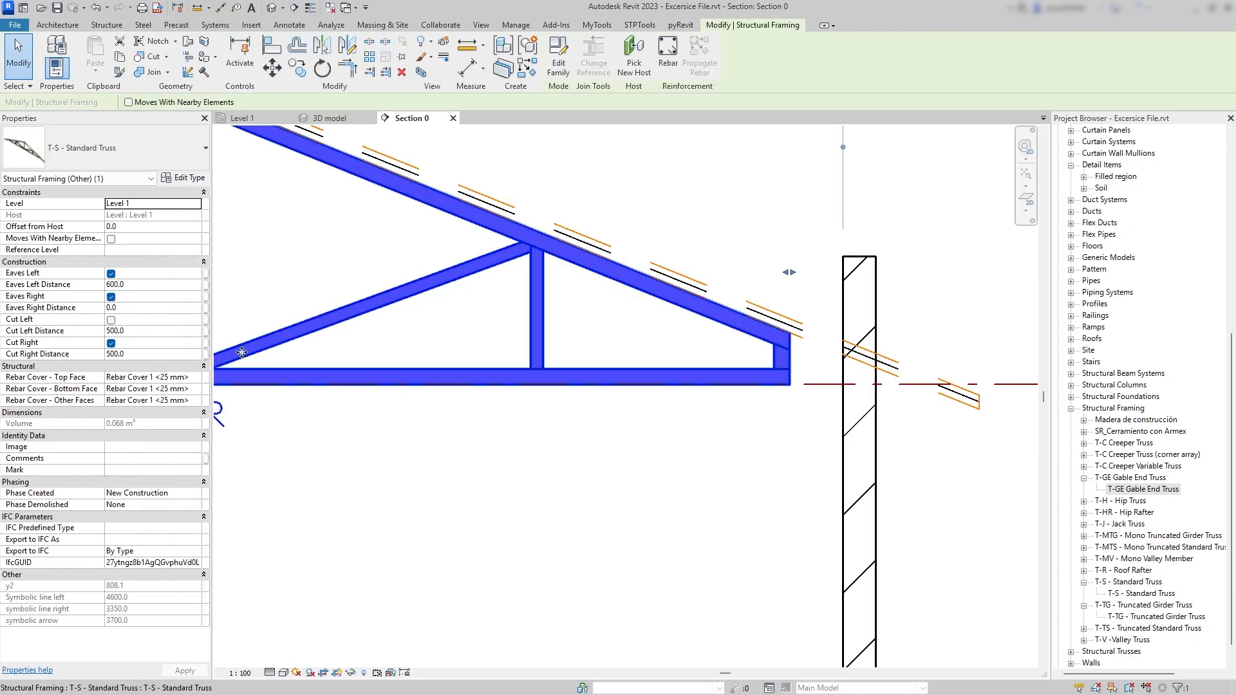
pyautogui.click(159, 354)
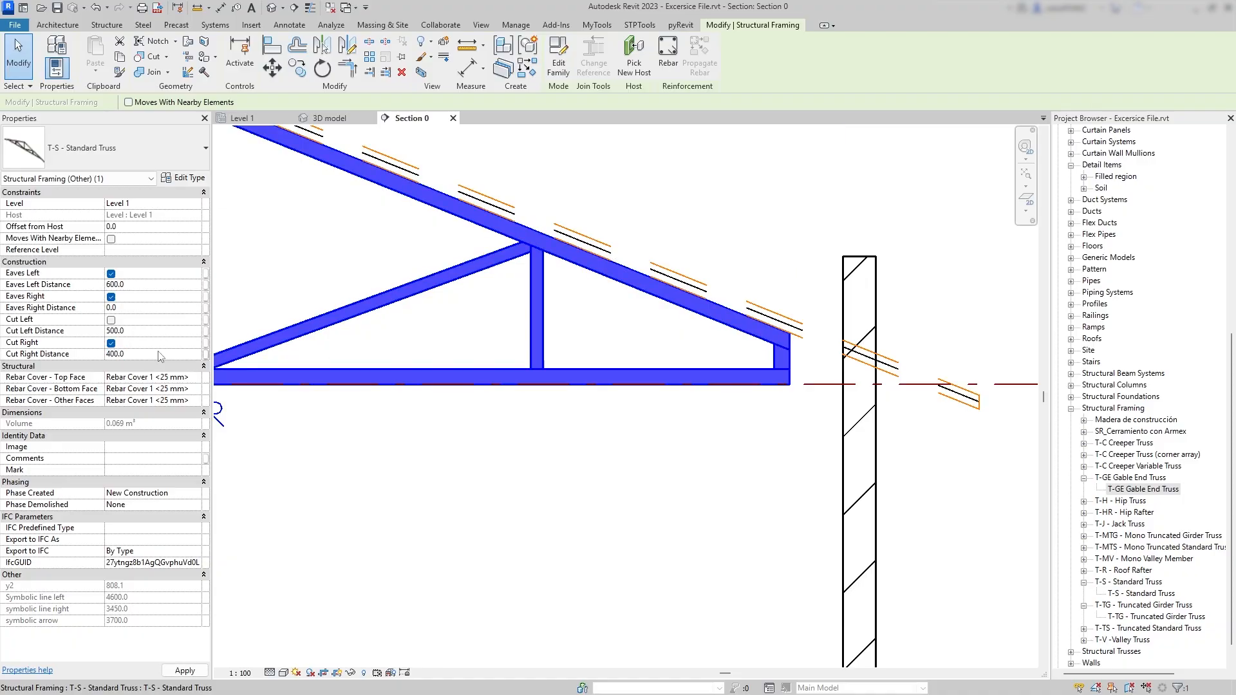
# Stretch the standard truss's cut right end to the masonry wall's inner face, giving a cut distance of 190, and check the whole truss.
pyautogui.scroll(3, 955, 348)
pyautogui.moveTo(826, 321); pyautogui.dragTo(665, 356, button='middle')
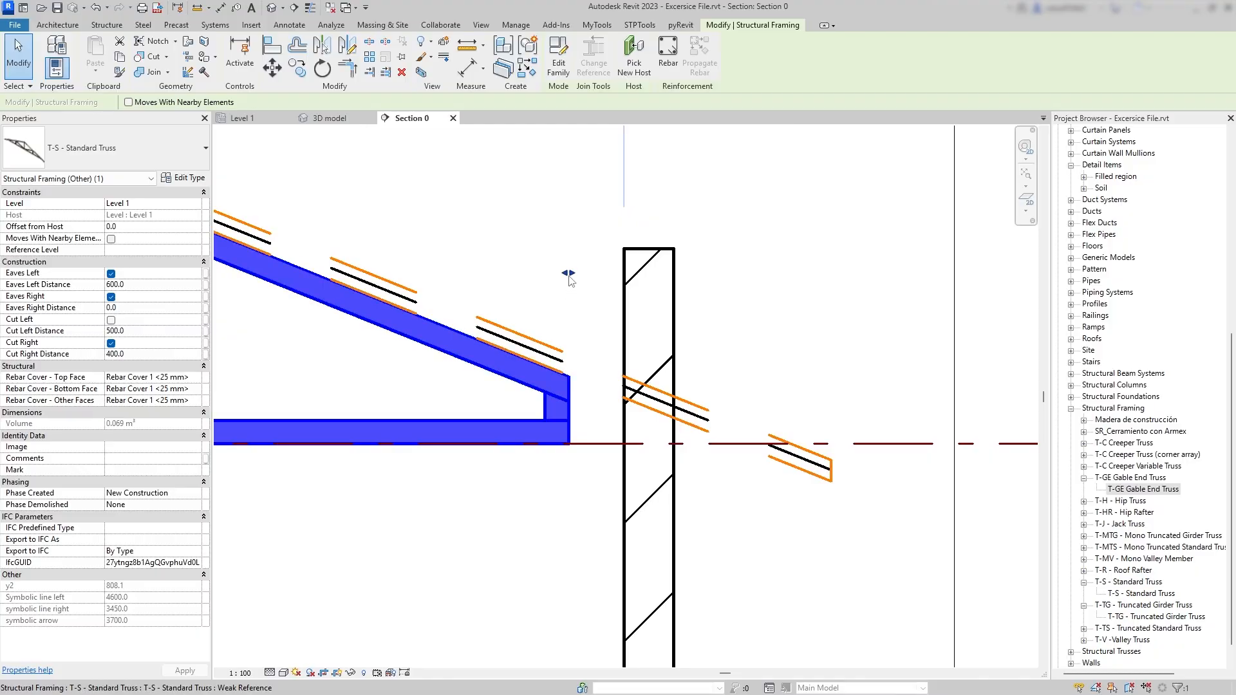
pyautogui.moveTo(568, 275); pyautogui.dragTo(625, 288)
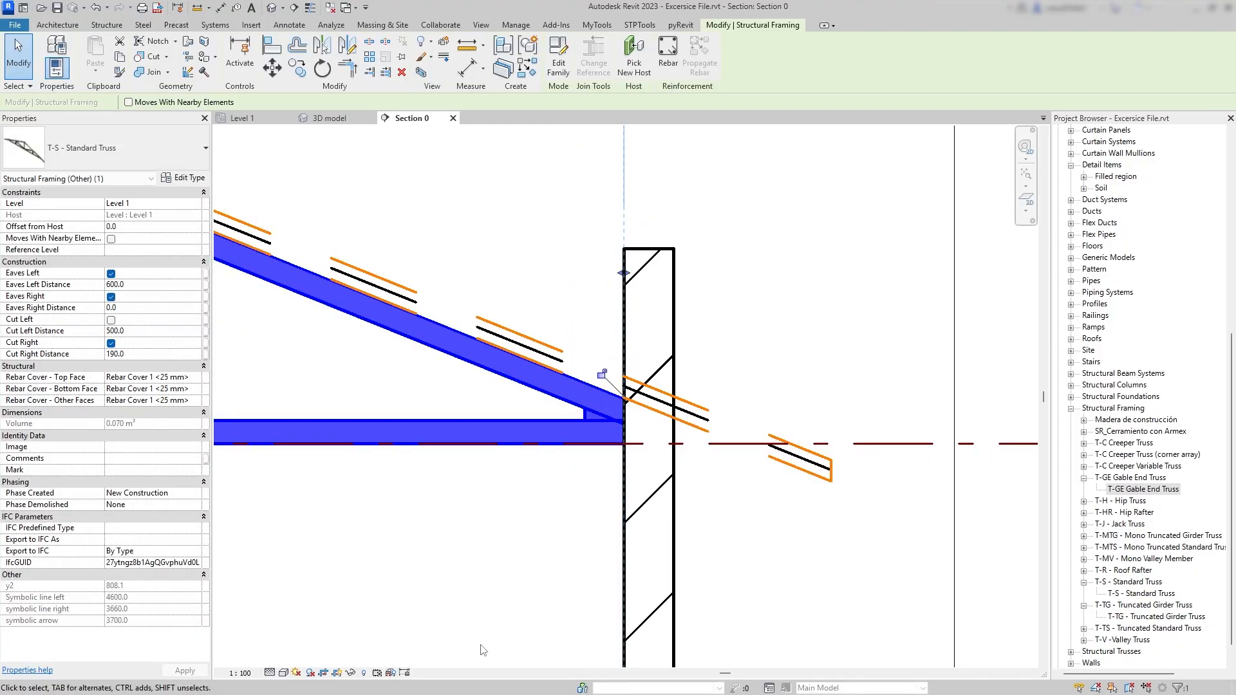
pyautogui.click(566, 532)
pyautogui.scroll(-4, 565, 532)
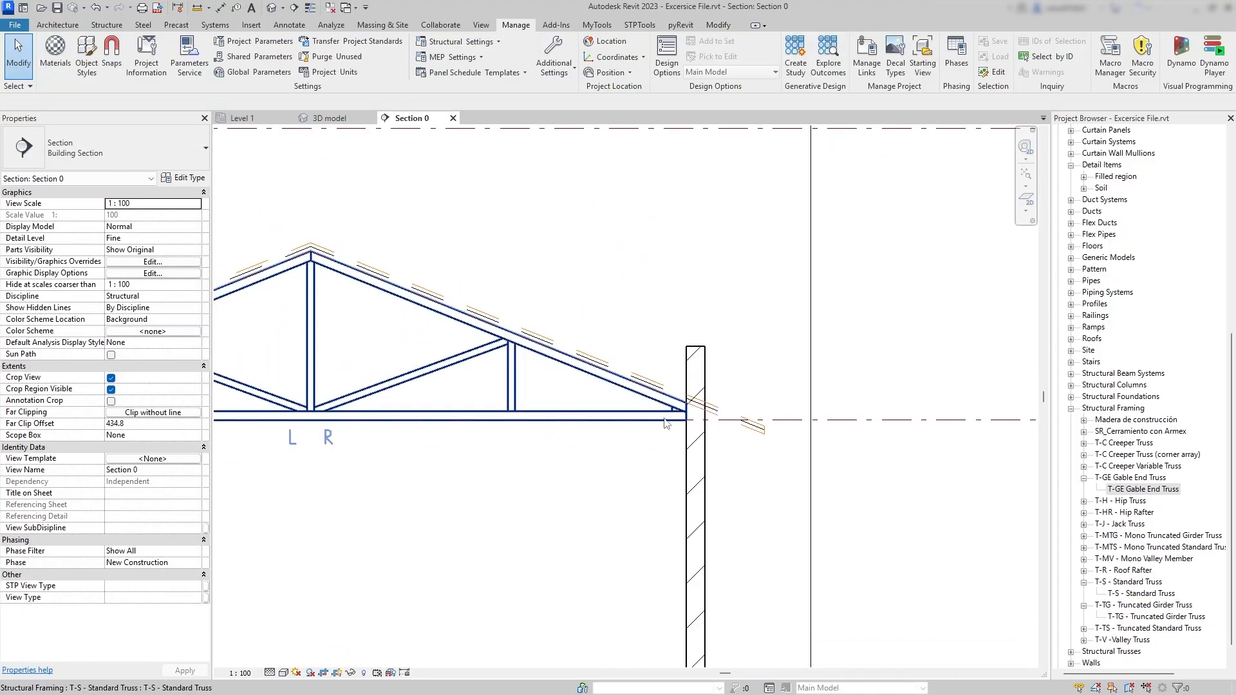
pyautogui.scroll(3, 686, 422)
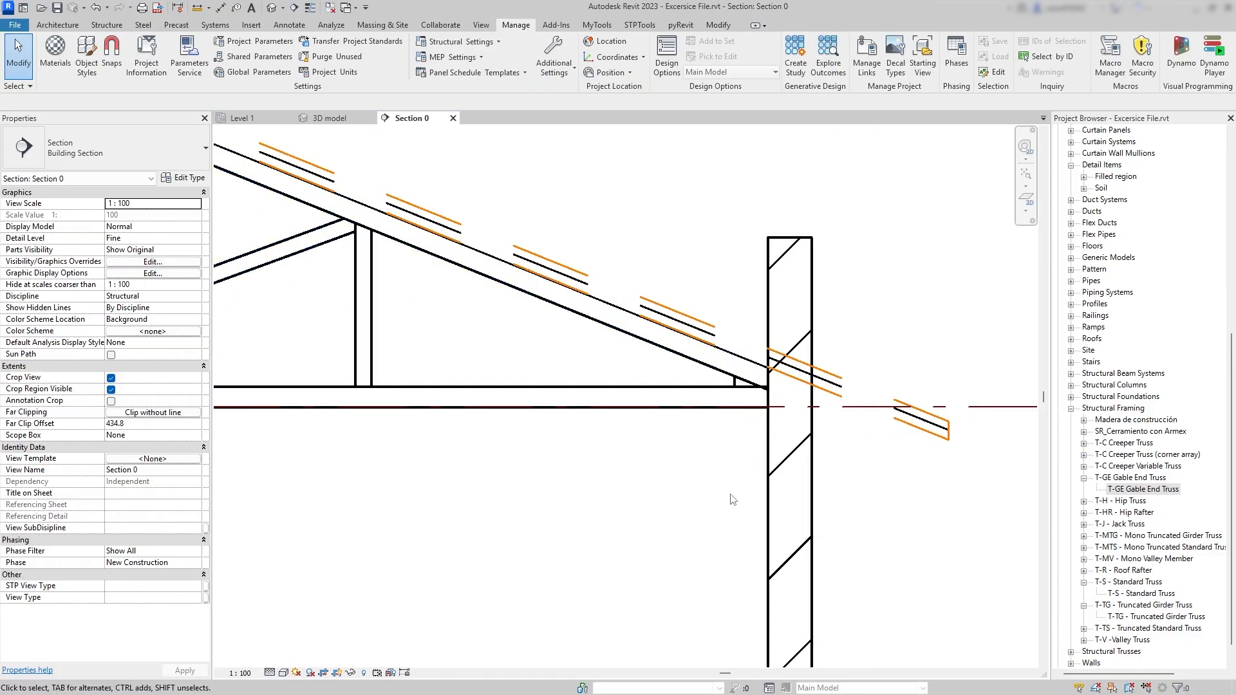
pyautogui.scroll(-6, 728, 481)
pyautogui.moveTo(623, 445); pyautogui.dragTo(827, 436, button='middle')
pyautogui.scroll(-1, 582, 438)
pyautogui.moveTo(582, 439); pyautogui.dragTo(563, 409, button='middle')
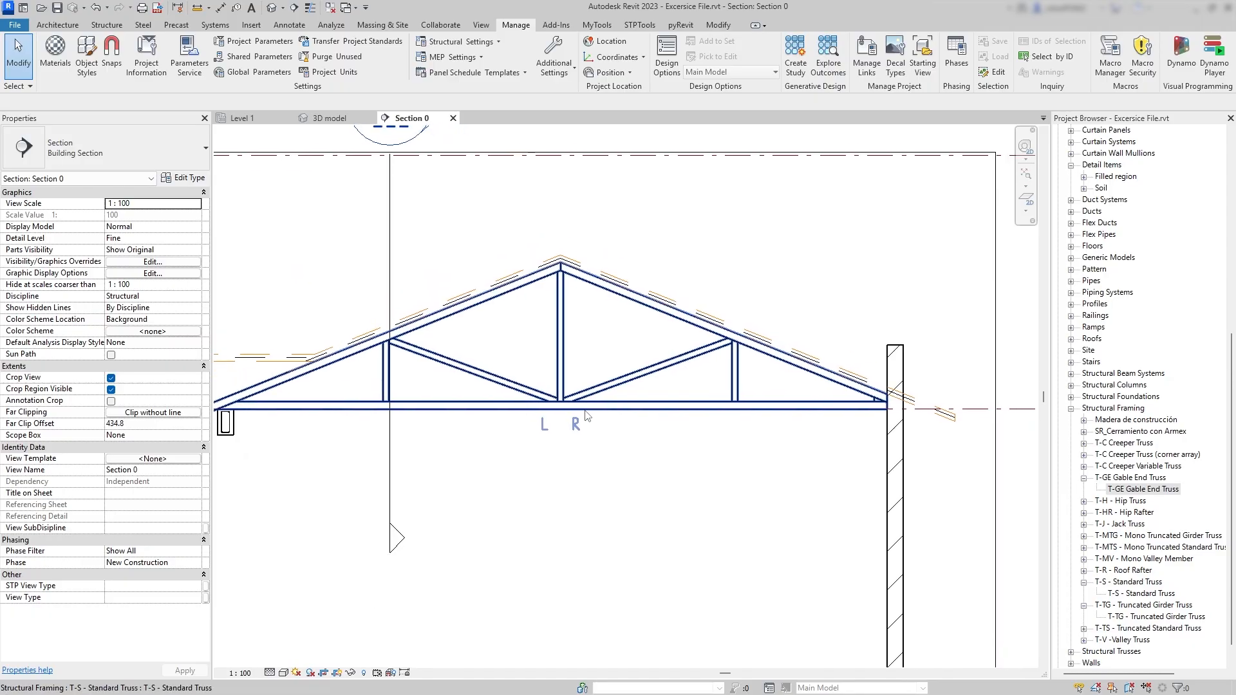
# Check the section's position in the Level 1 plan, and inspect the truncated girder truss's upper chord corner in the 3D model.
pyautogui.click(251, 117)
pyautogui.click(631, 285)
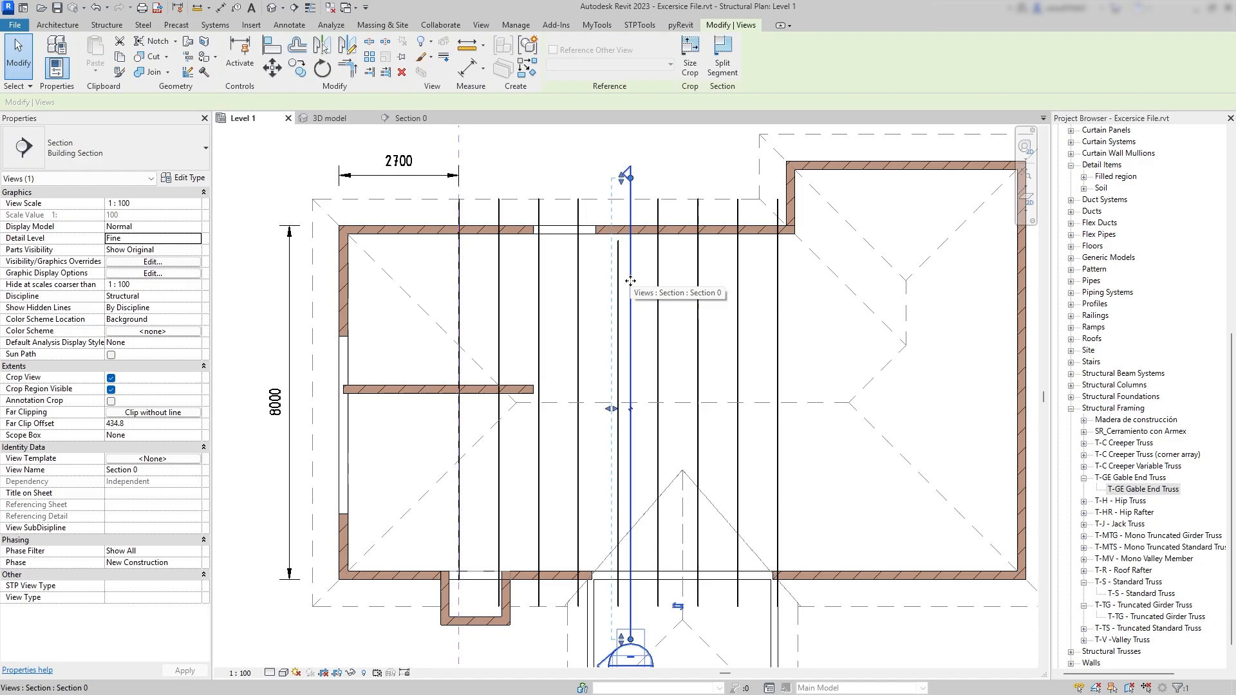
pyautogui.press('Escape')
pyautogui.click(331, 119)
pyautogui.click(481, 375)
pyautogui.scroll(10, 477, 430)
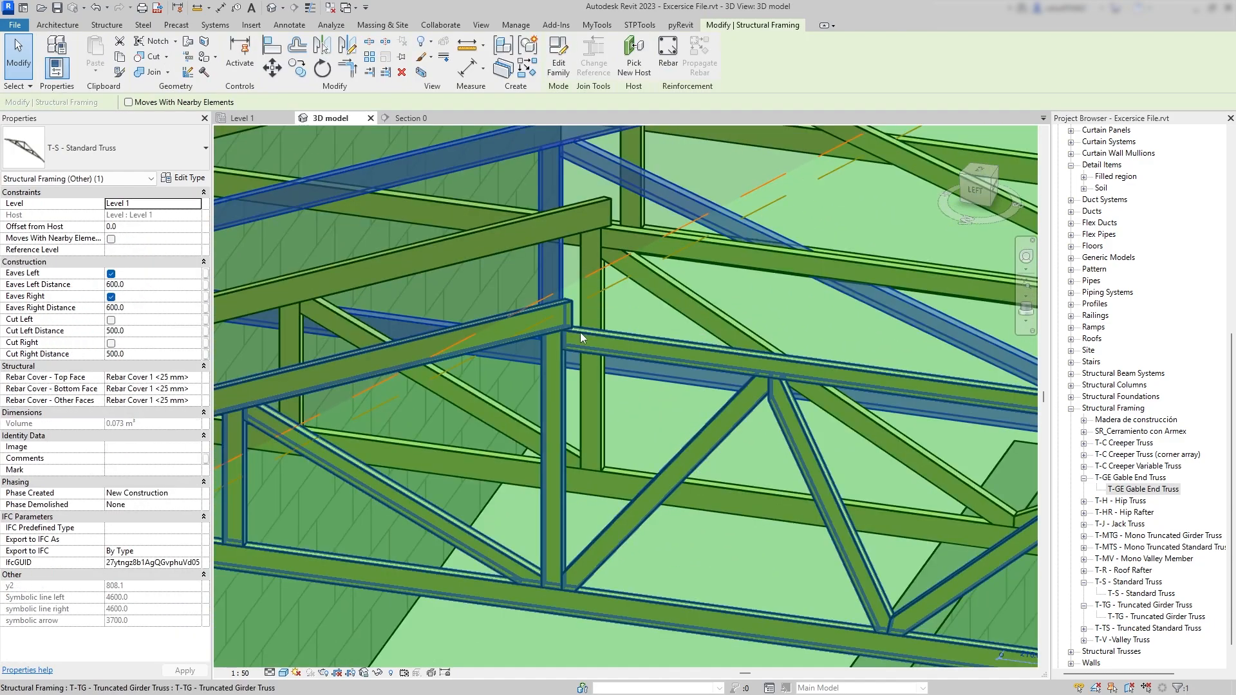
pyautogui.click(581, 333)
pyautogui.keyDown('shift'); pyautogui.moveTo(581, 335); pyautogui.dragTo(596, 502, button='middle'); pyautogui.keyUp('shift')
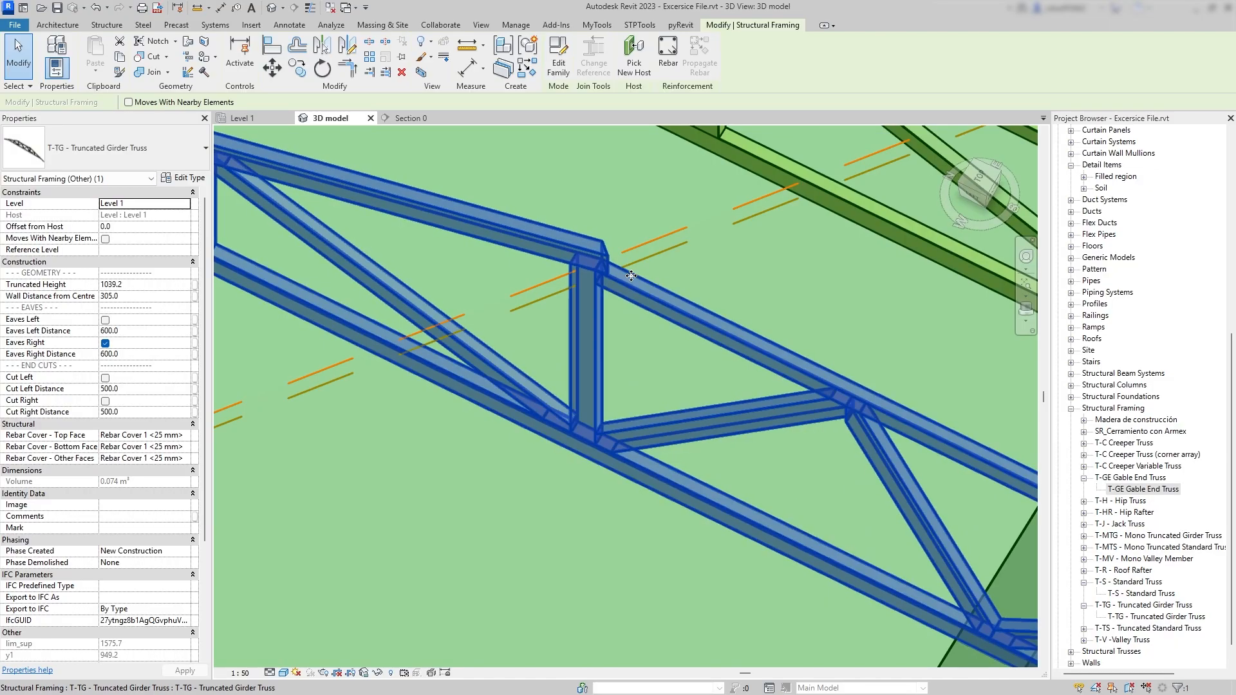
pyautogui.scroll(-5, 586, 301)
pyautogui.click(370, 361)
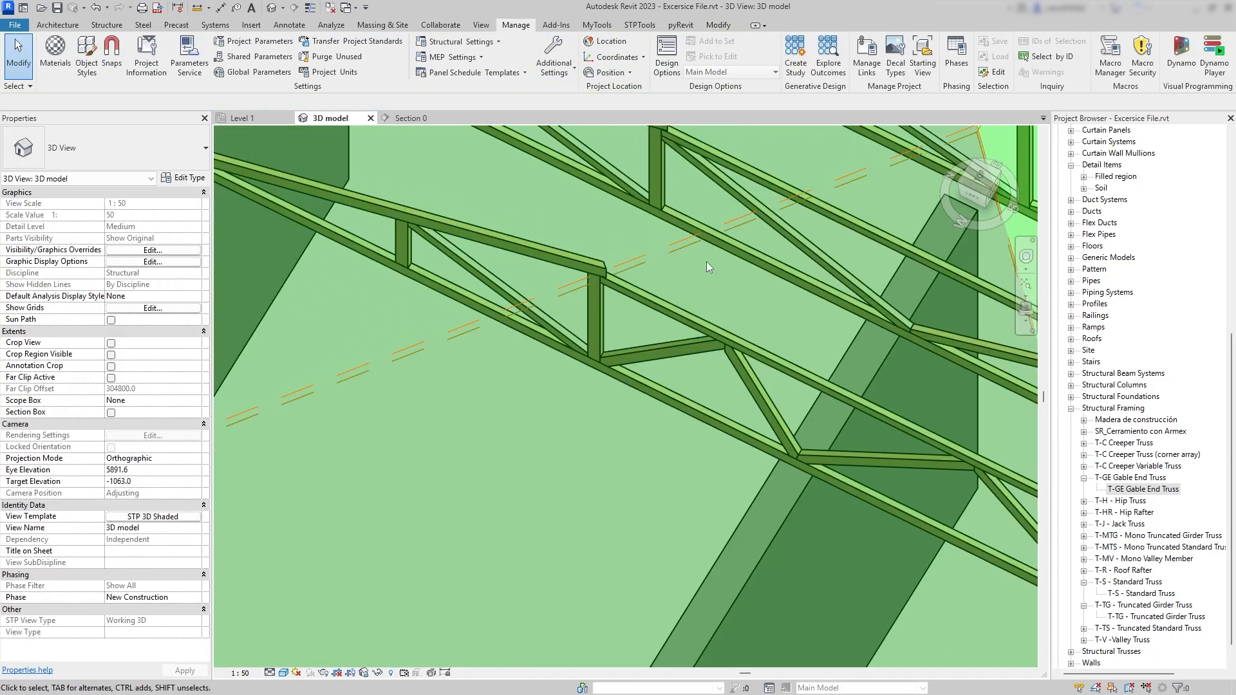
# Examine the truncated girder truss's top corner against the roof hip line from several angles in the 3D model.
pyautogui.click(643, 294)
pyautogui.scroll(2, 615, 282)
pyautogui.scroll(-2, 615, 282)
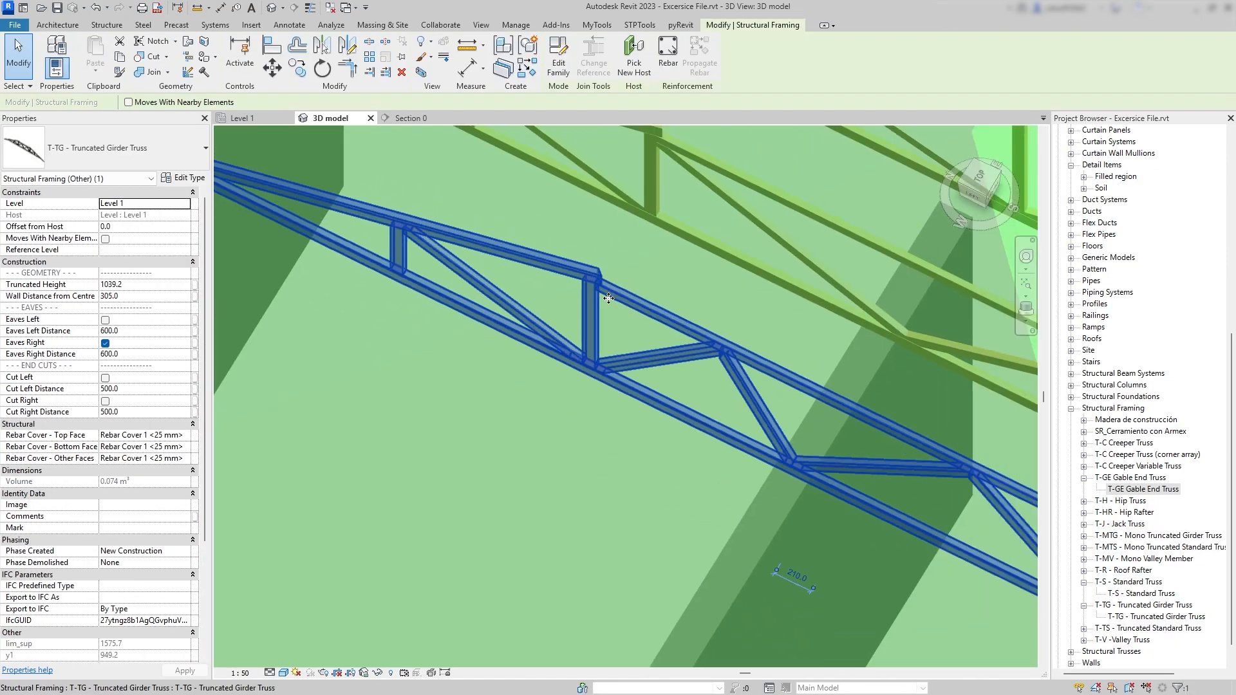
pyautogui.keyDown('shift'); pyautogui.moveTo(615, 282); pyautogui.dragTo(643, 361, button='middle'); pyautogui.keyUp('shift')
pyautogui.scroll(2, 653, 237)
pyautogui.press('Escape')
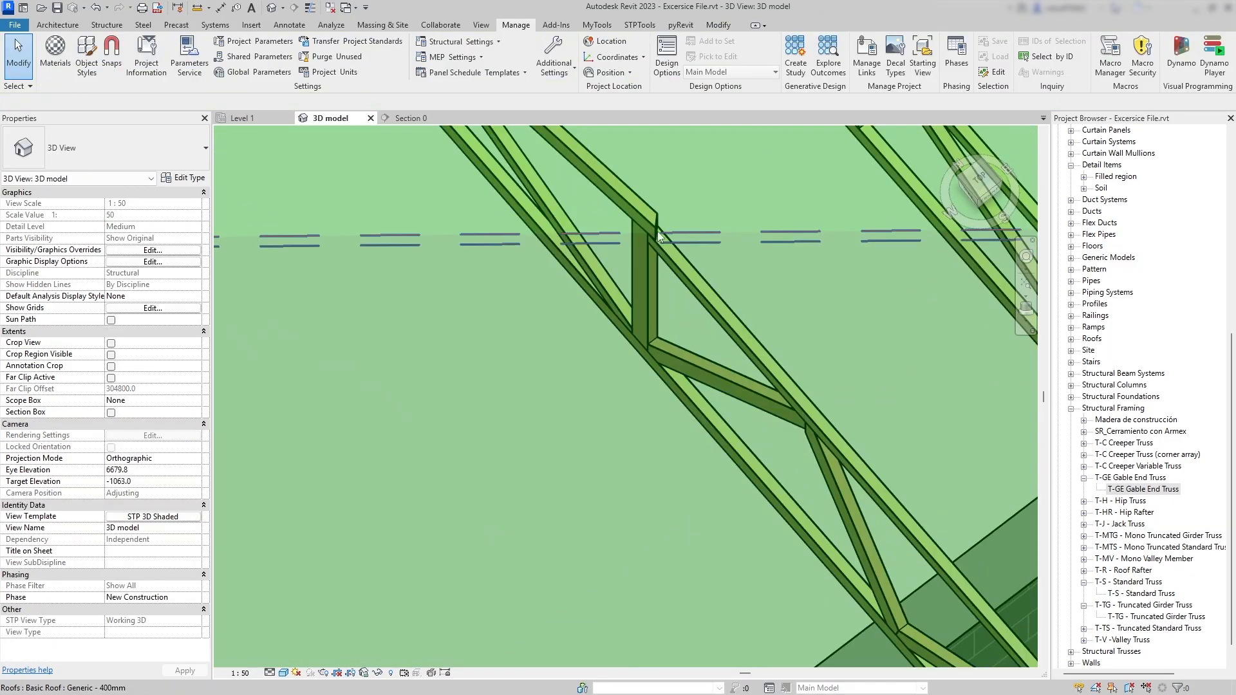
pyautogui.click(658, 231)
pyautogui.keyDown('shift'); pyautogui.moveTo(775, 329); pyautogui.dragTo(817, 292, button='middle'); pyautogui.keyUp('shift')
pyautogui.press('Escape')
pyautogui.scroll(-2, 718, 325)
pyautogui.moveTo(704, 344); pyautogui.dragTo(451, 414, button='middle')
pyautogui.scroll(-1, 438, 411)
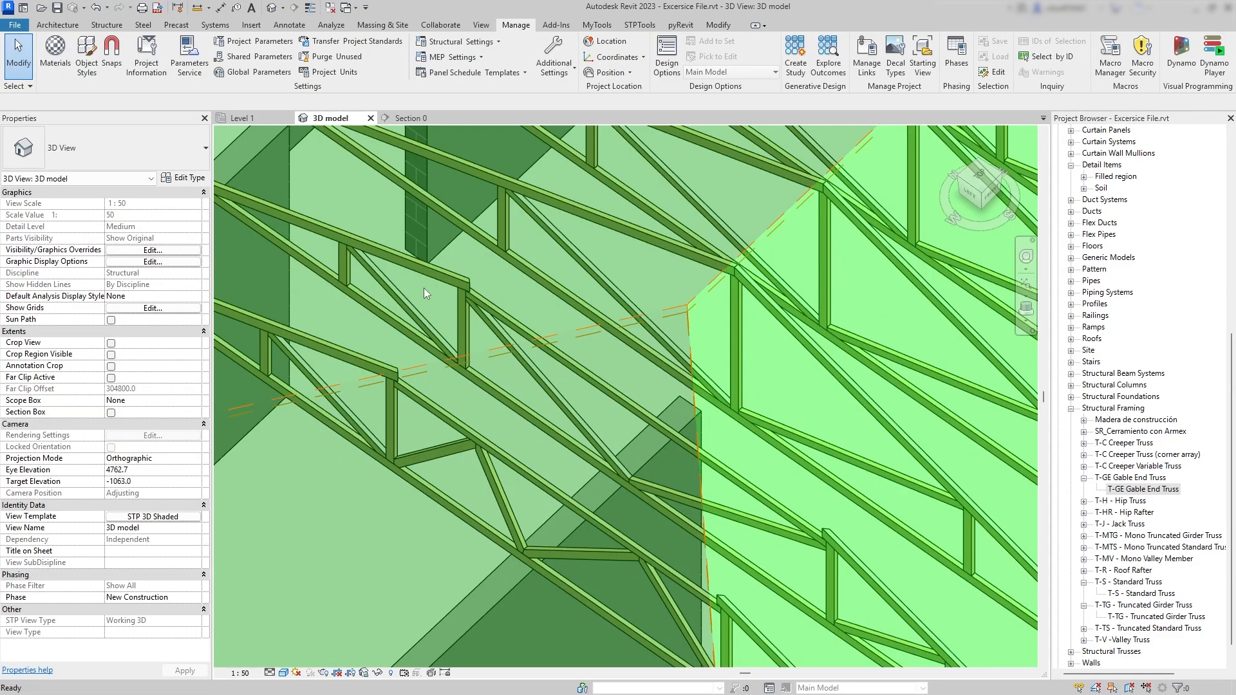
# Examine the truncated girder truss's flip controls in the Level 1 plan, and compare its top chord direction in the 3D model.
pyautogui.click(238, 118)
pyautogui.scroll(3, 460, 292)
pyautogui.click(460, 292)
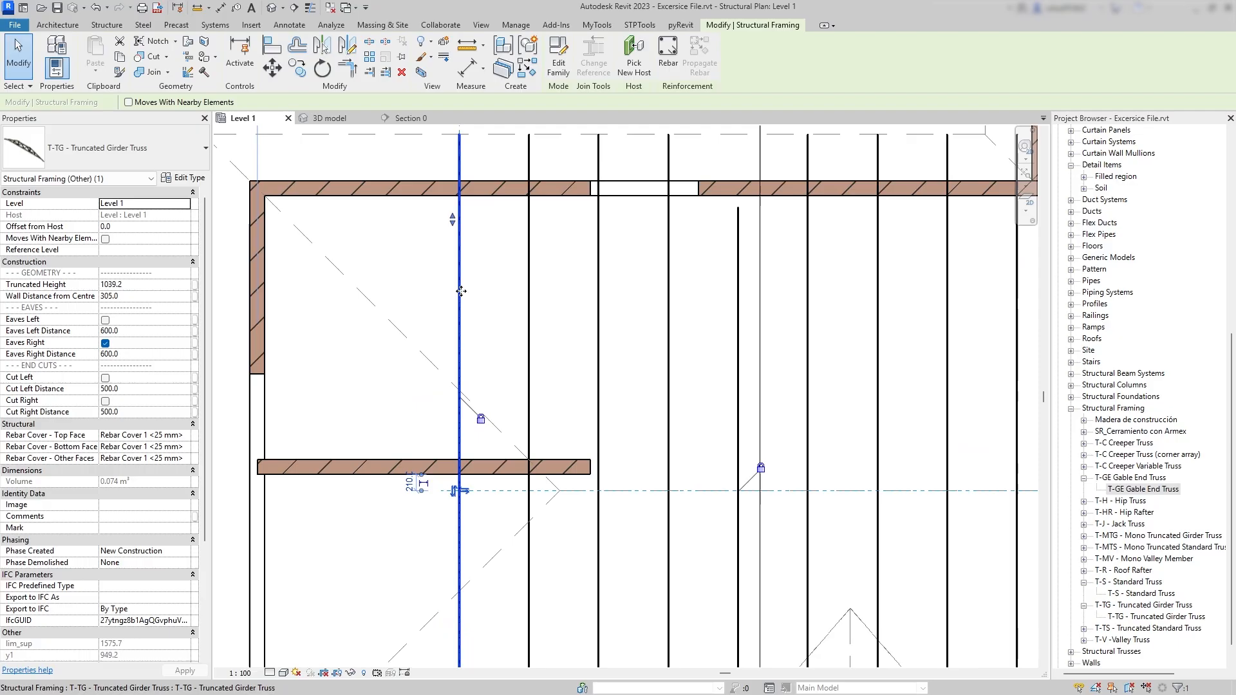
pyautogui.scroll(4, 458, 493)
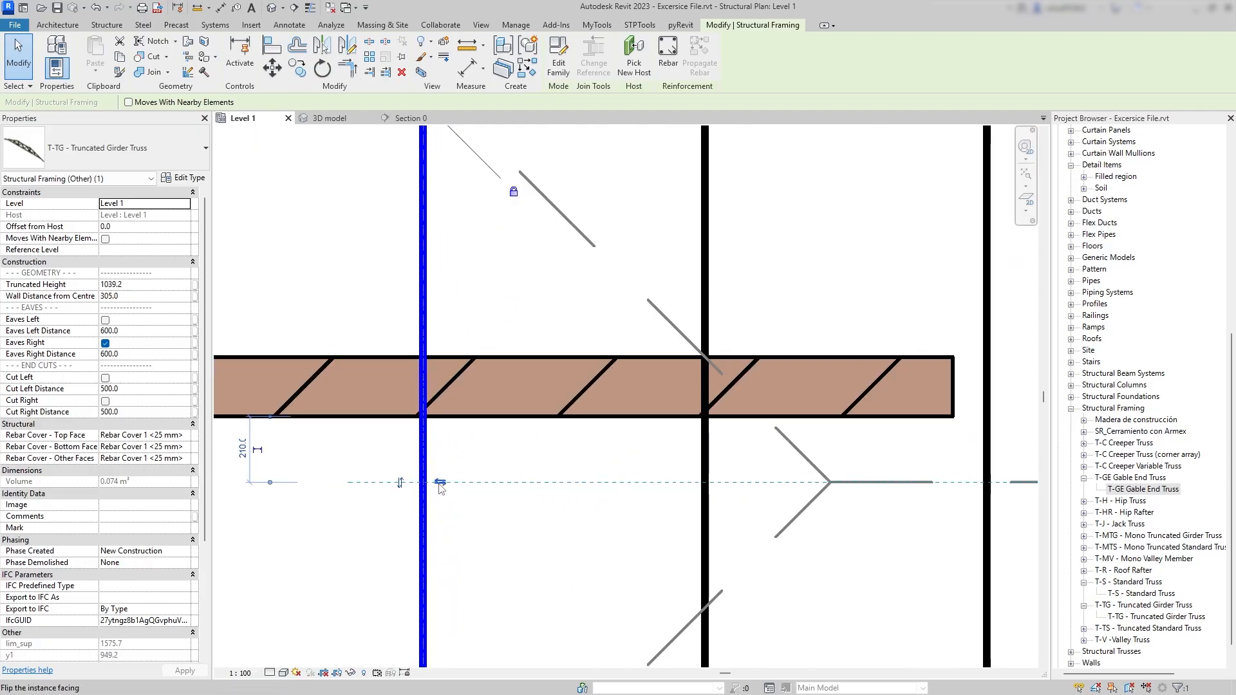
pyautogui.click(323, 119)
pyautogui.scroll(5, 438, 326)
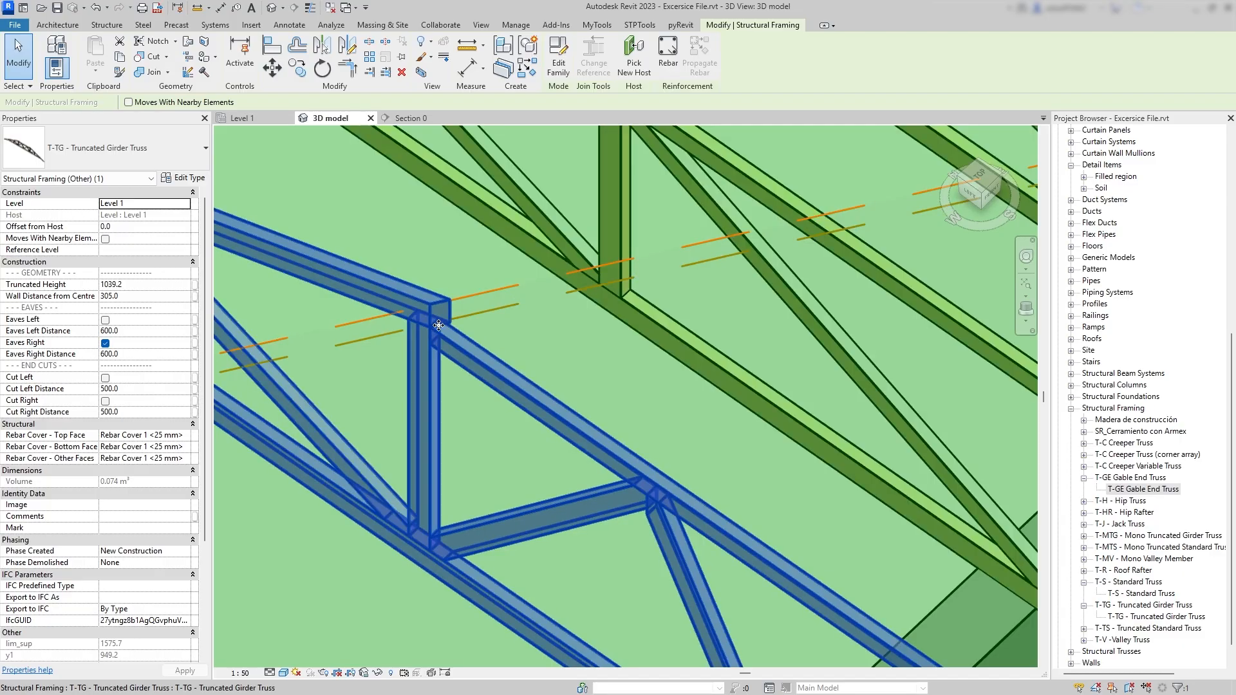
pyautogui.scroll(-2, 438, 326)
pyautogui.keyDown('shift'); pyautogui.moveTo(439, 325); pyautogui.dragTo(519, 328, button='middle'); pyautogui.keyUp('shift')
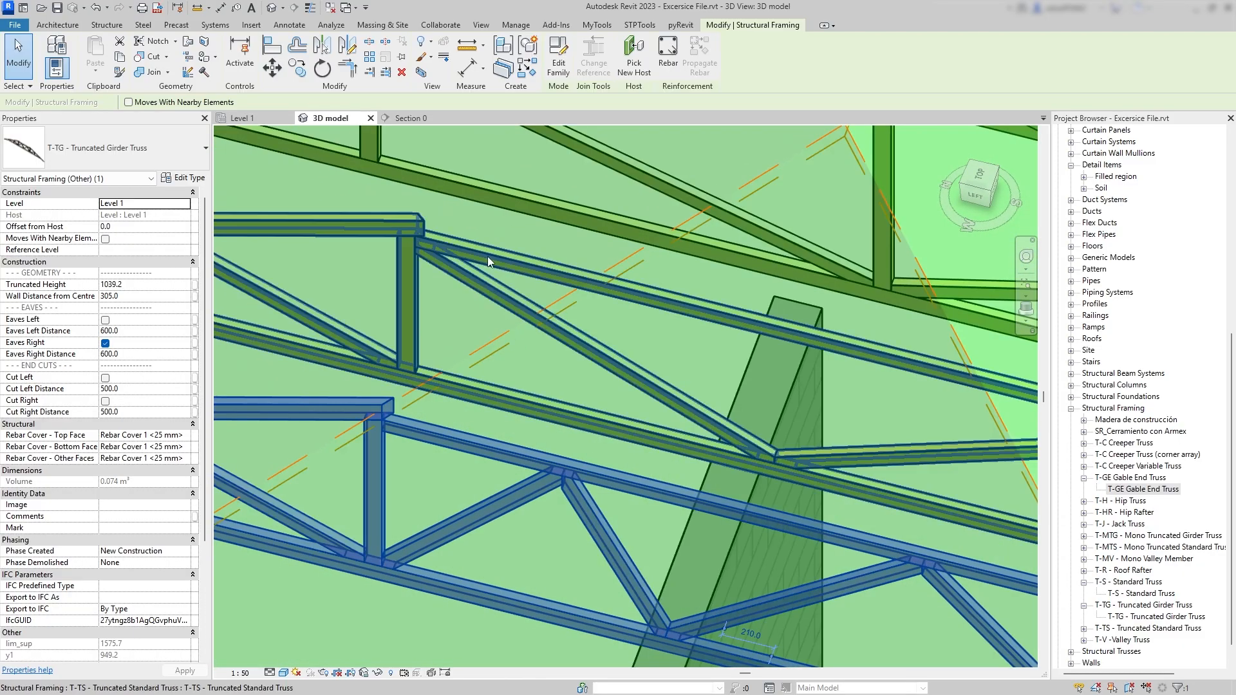
# Select the neighbouring truncated standard truss, and compare its flip controls in the Level 1 plan with its shape in the 3D model.
pyautogui.scroll(-5, 489, 262)
pyautogui.press('Escape')
pyautogui.scroll(3, 499, 328)
pyautogui.click(500, 322)
pyautogui.click(244, 119)
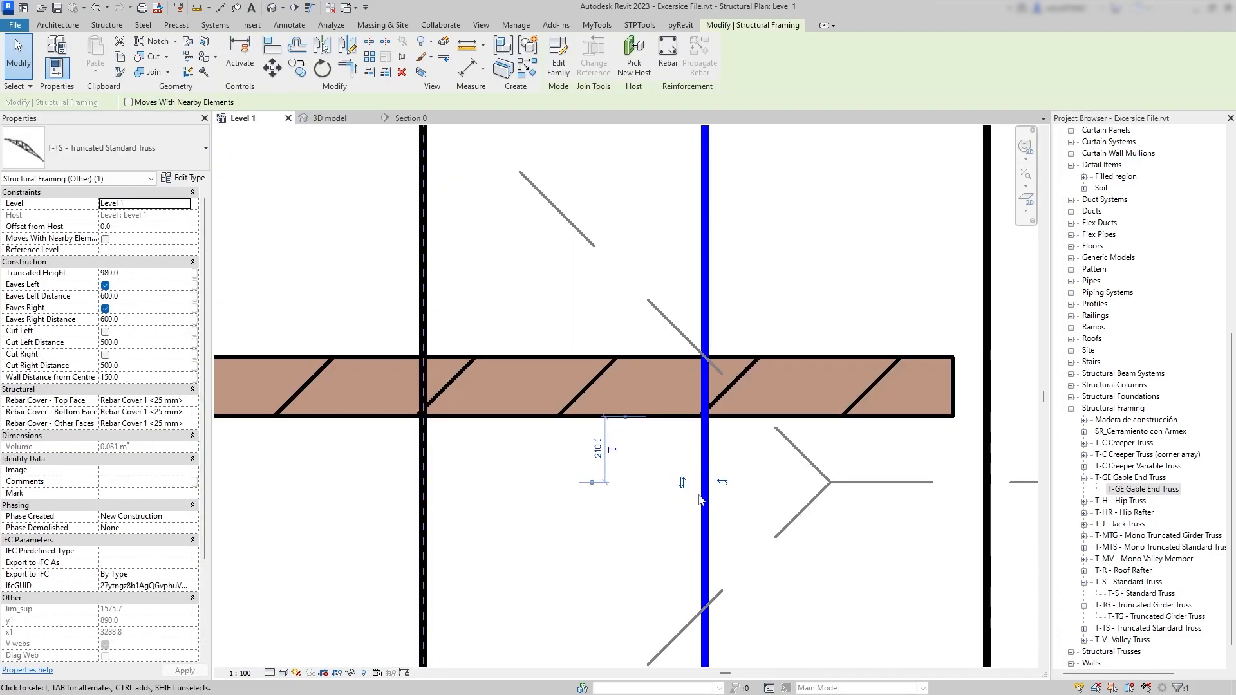
pyautogui.click(323, 118)
pyautogui.scroll(4, 316, 253)
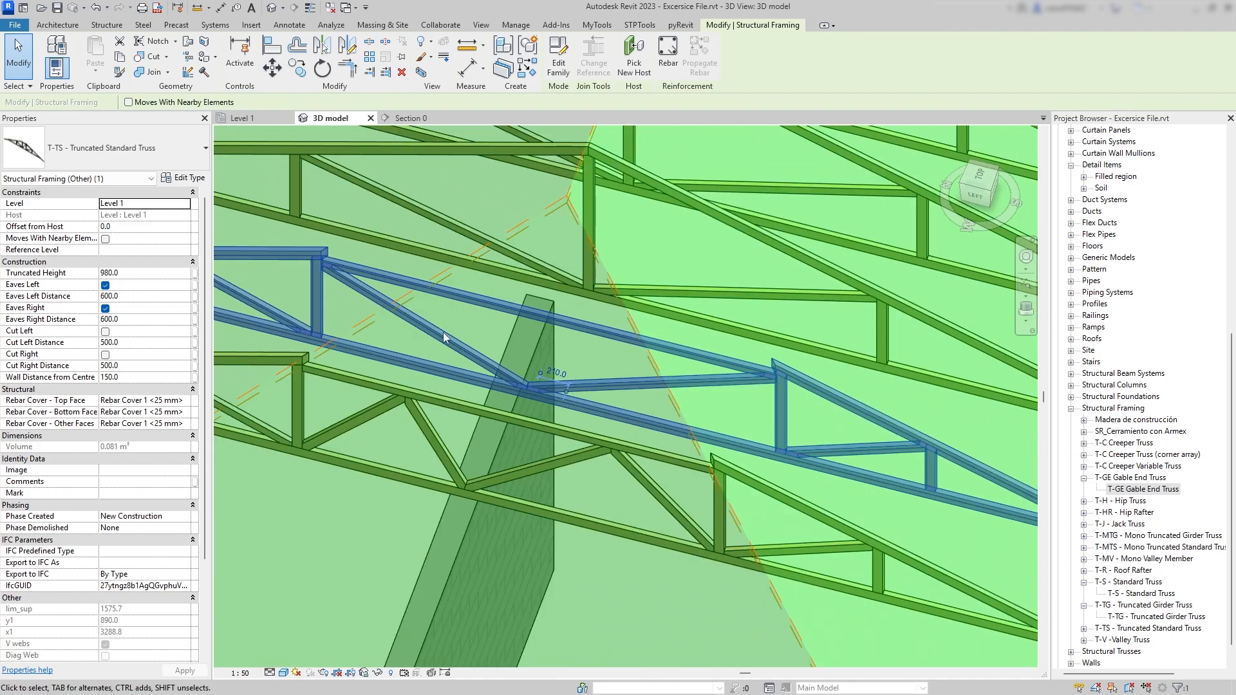
pyautogui.press('Escape')
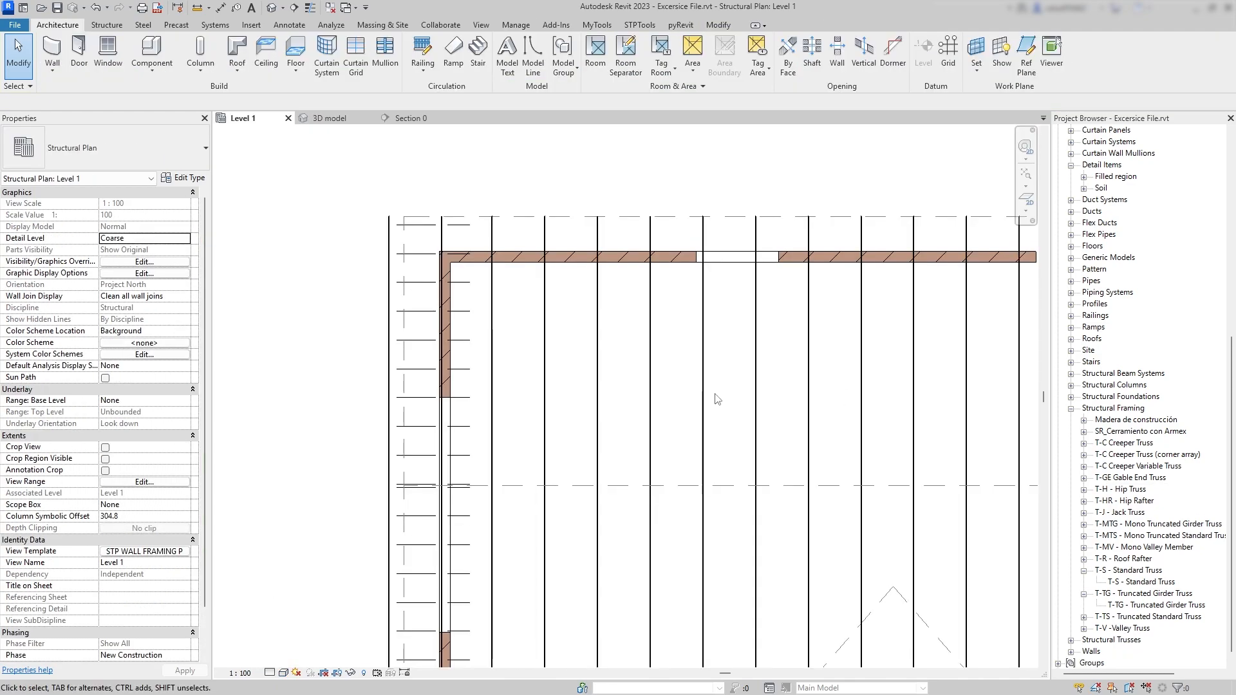
# Inspect the gable end truss and its outriggers from the Level 1 plan through to the 3D model.
pyautogui.scroll(-2, 718, 399)
pyautogui.moveTo(718, 400); pyautogui.dragTo(615, 405, button='middle')
pyautogui.scroll(-1, 683, 364)
pyautogui.scroll(2, 615, 406)
pyautogui.click(329, 119)
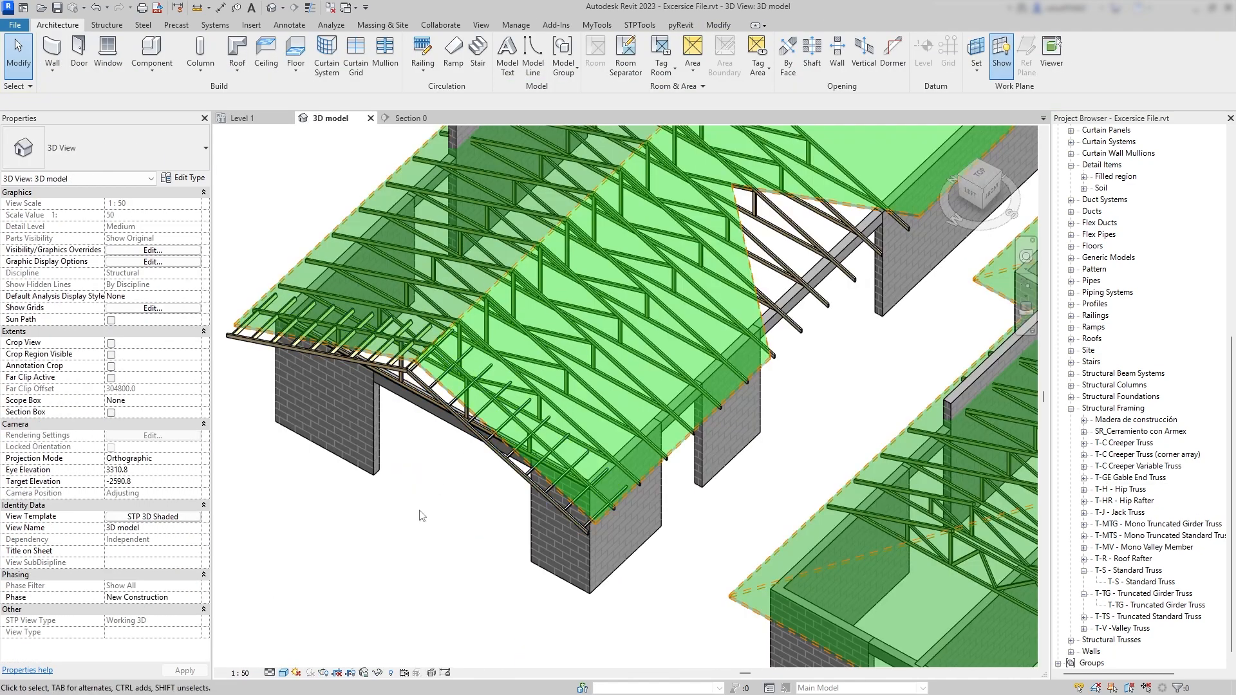
pyautogui.keyDown('shift'); pyautogui.moveTo(630, 580); pyautogui.dragTo(616, 587, button='middle'); pyautogui.keyUp('shift')
pyautogui.click(460, 437)
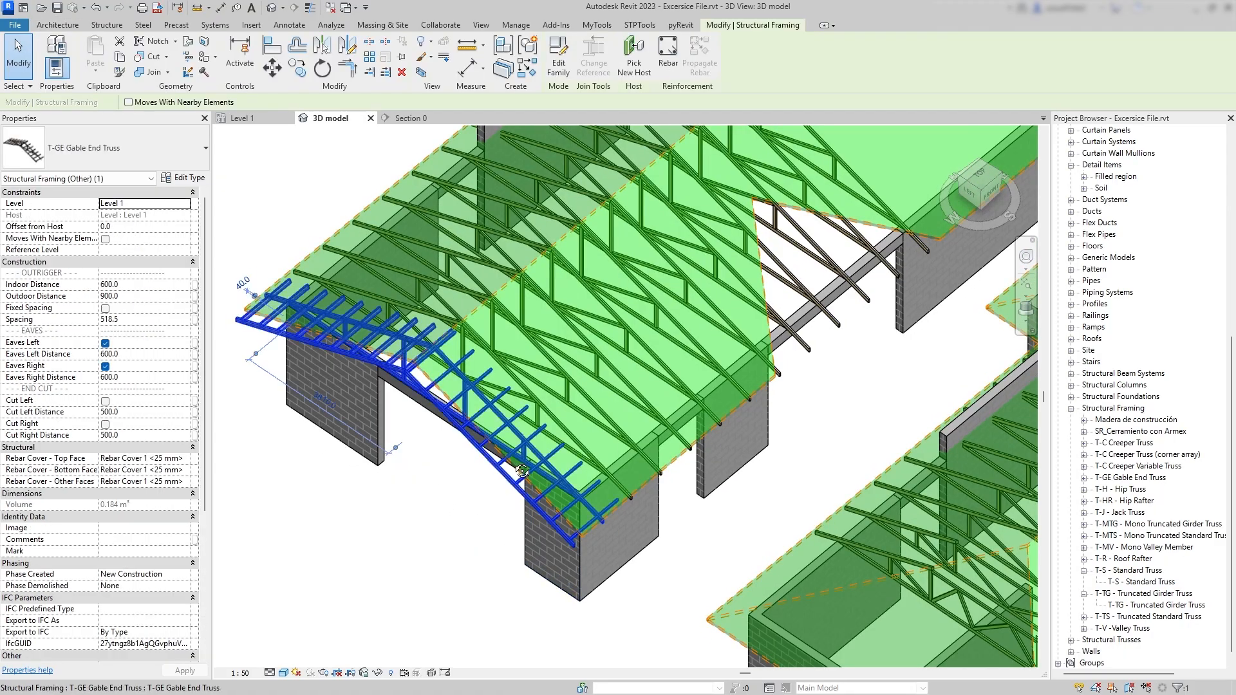
pyautogui.keyDown('shift'); pyautogui.moveTo(516, 465); pyautogui.dragTo(584, 432, button='middle'); pyautogui.keyUp('shift')
pyautogui.click(262, 143)
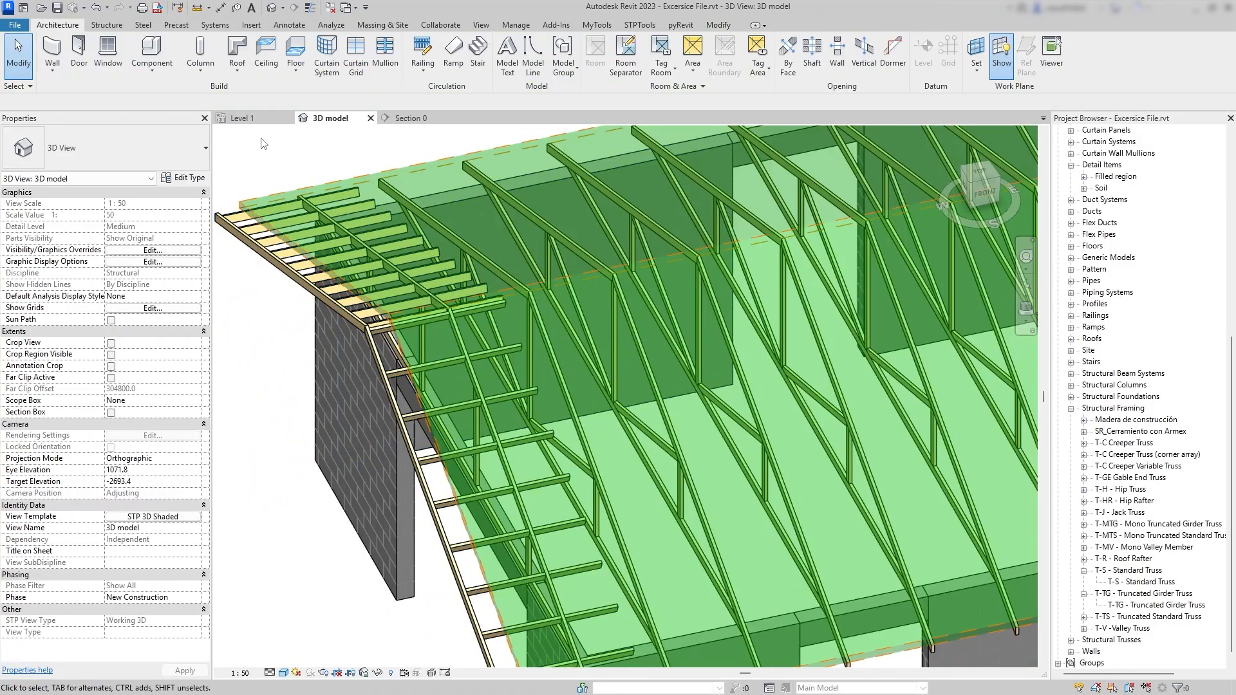
# Select the gable end truss in the Level 1 plan and examine its stretch controls and outriggers.
pyautogui.click(257, 118)
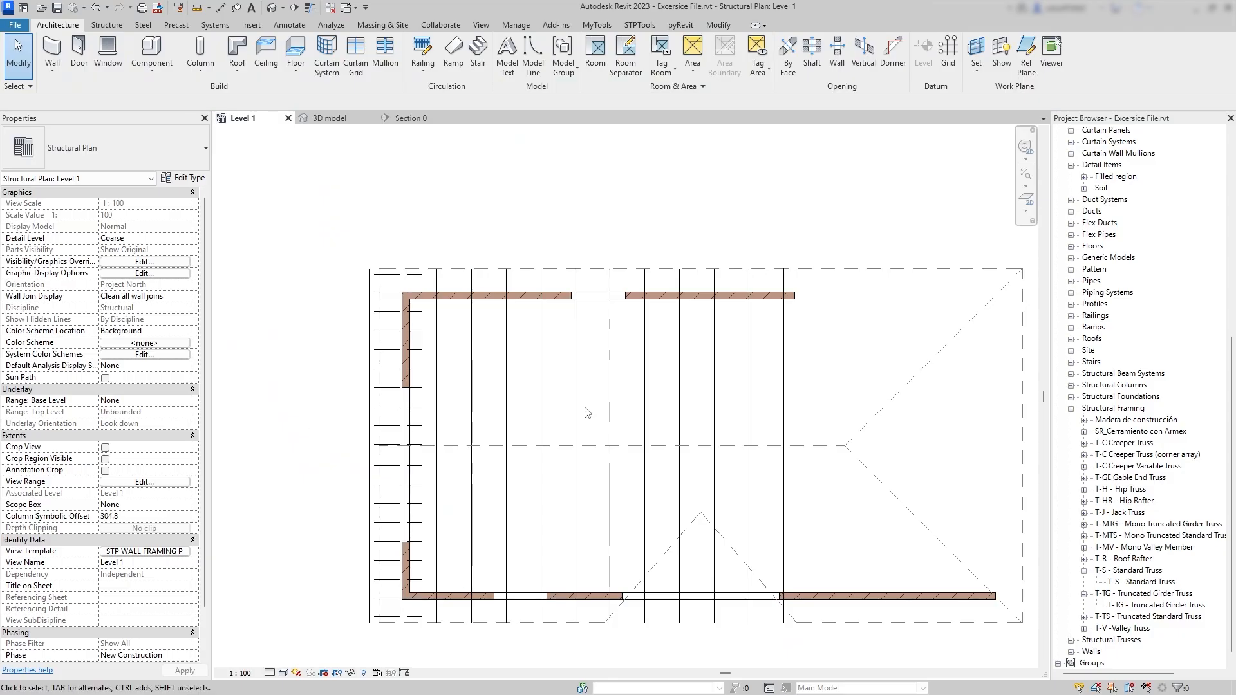
pyautogui.click(409, 345)
pyautogui.scroll(3, 410, 454)
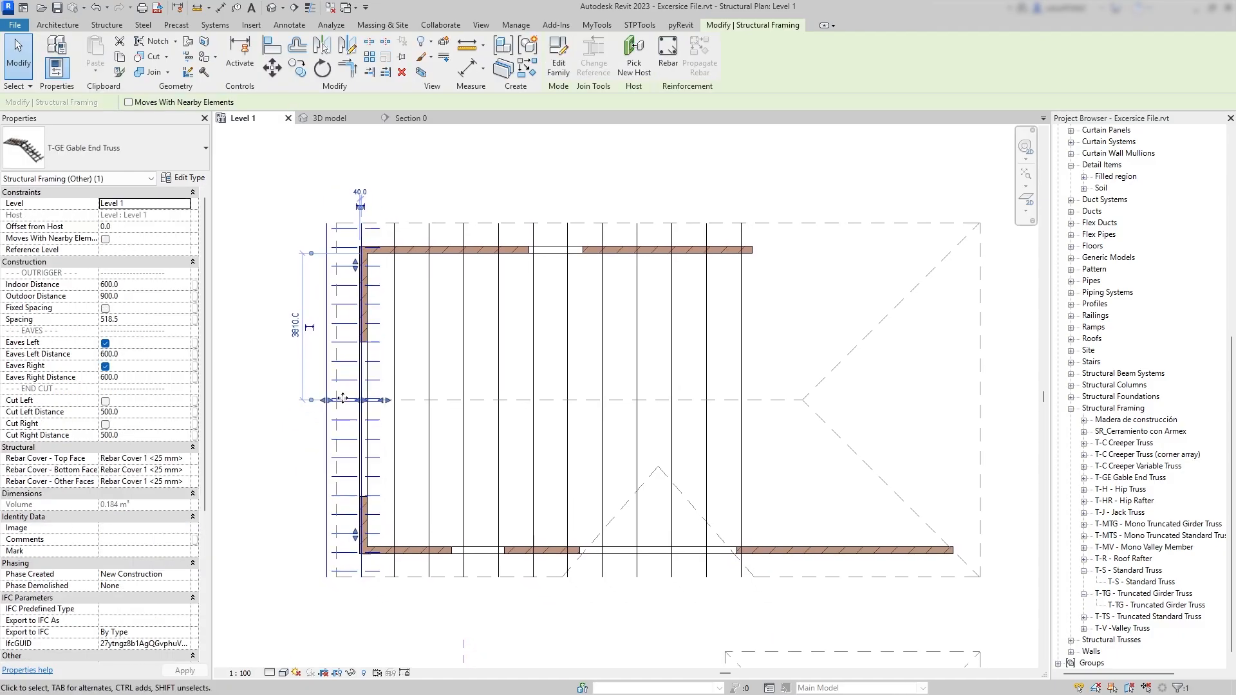
pyautogui.moveTo(407, 436); pyautogui.dragTo(405, 457, button='middle')
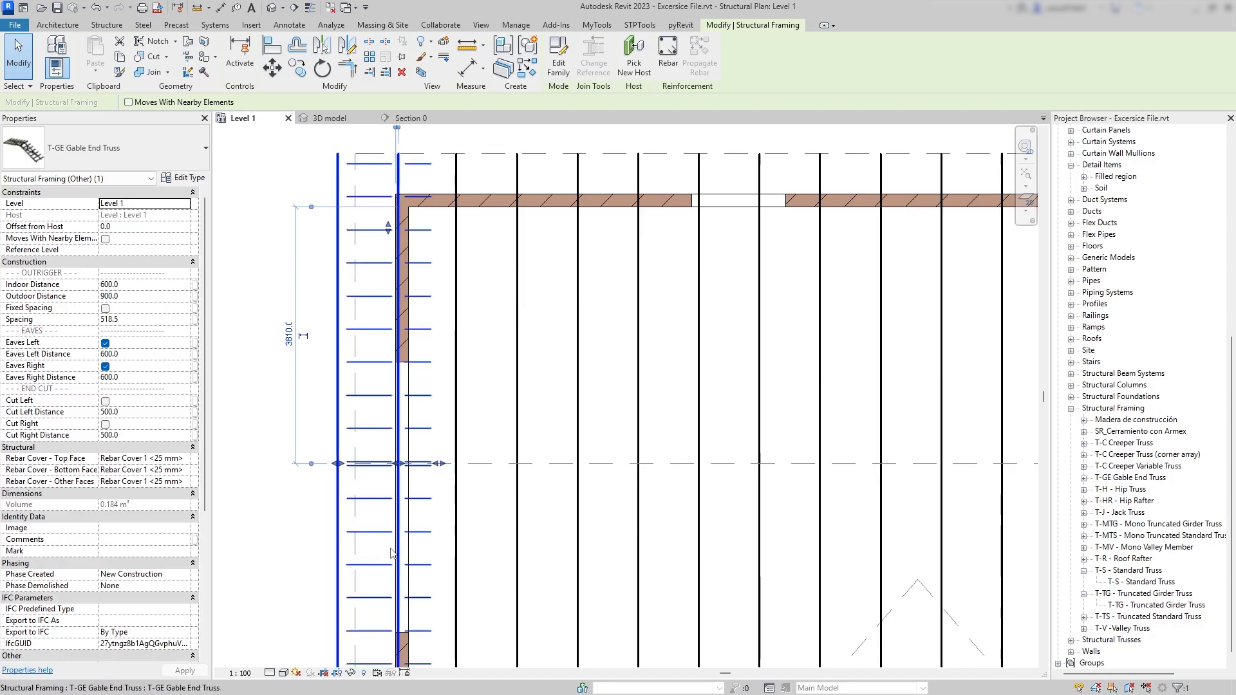
# Try outrigger spacings of 700 and 800 in the gable end truss's type properties, and restore the spacing to 600.
pyautogui.scroll(-2, 387, 462)
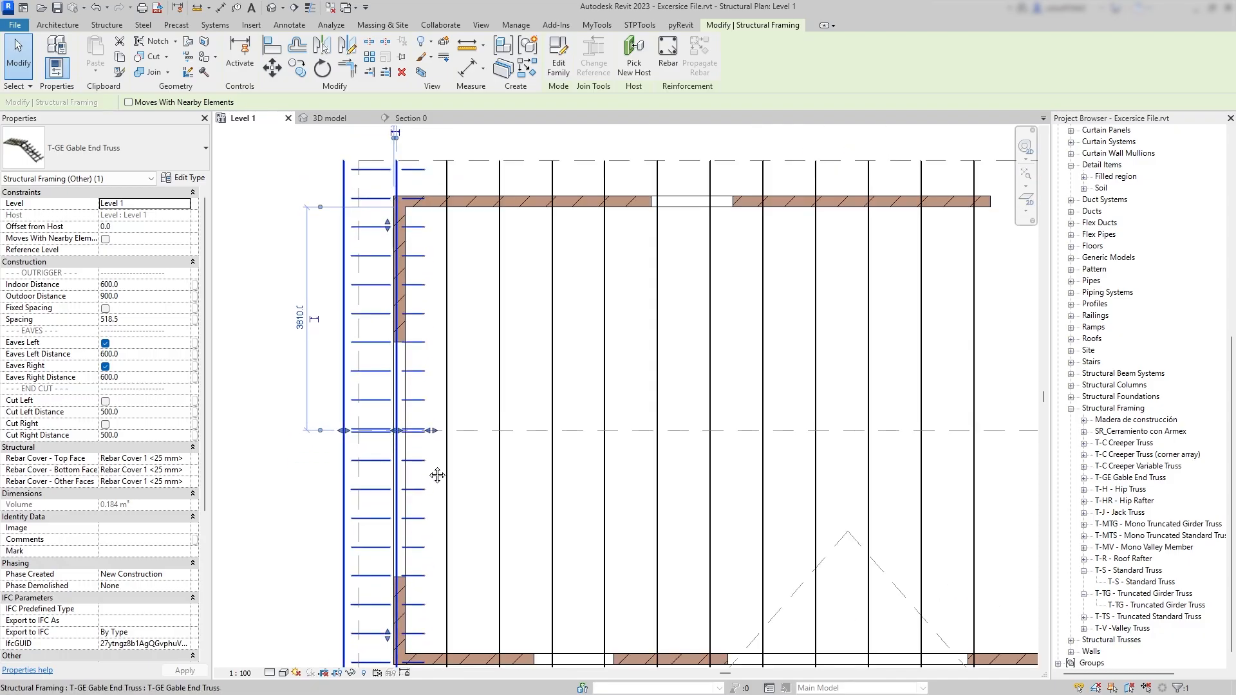
pyautogui.scroll(-3, 427, 444)
pyautogui.scroll(1, 427, 428)
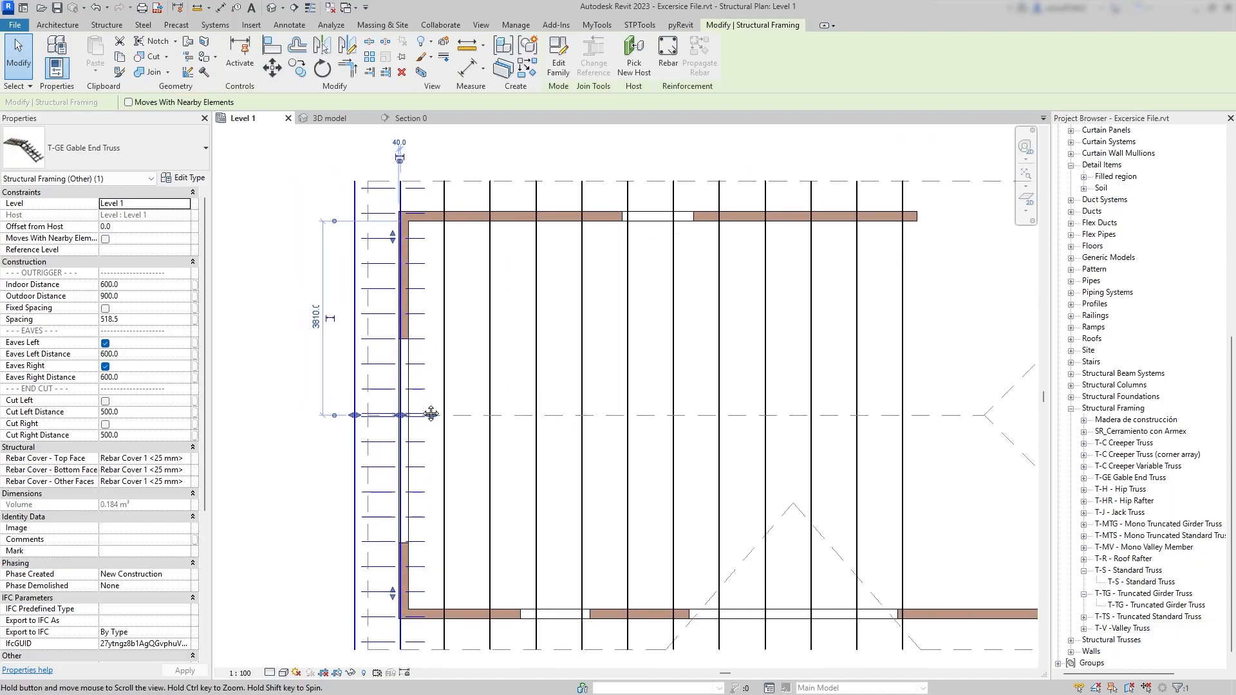
pyautogui.click(185, 179)
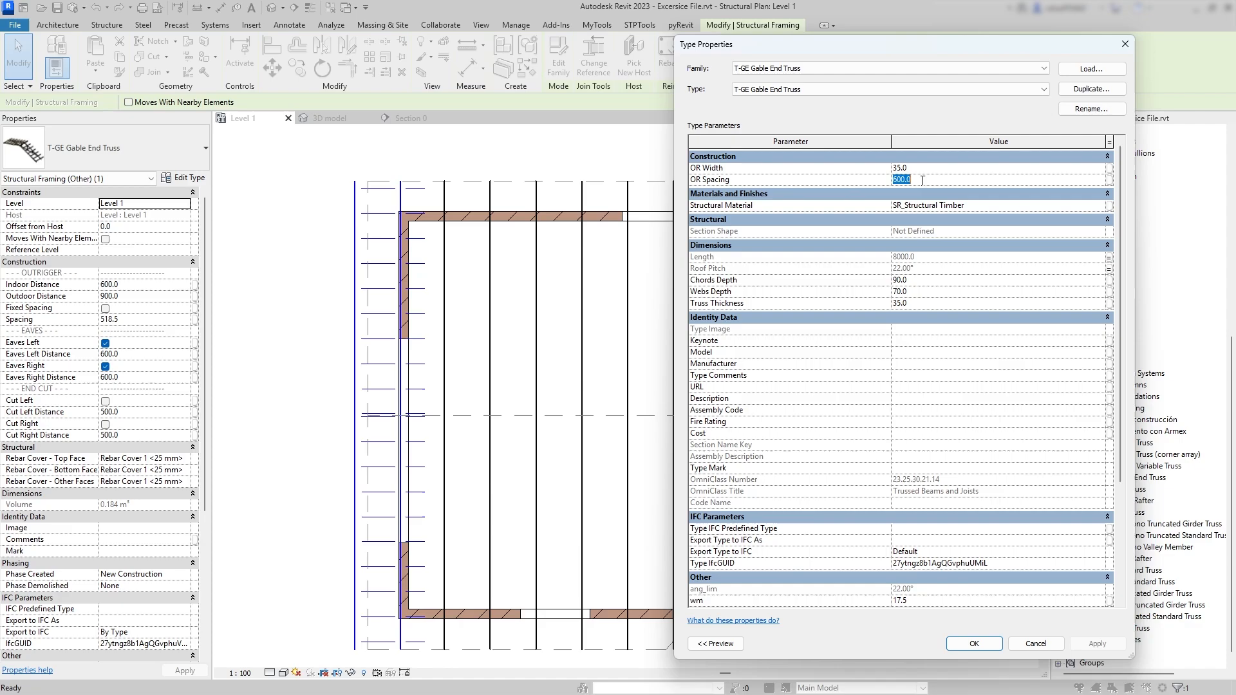
pyautogui.click(1097, 644)
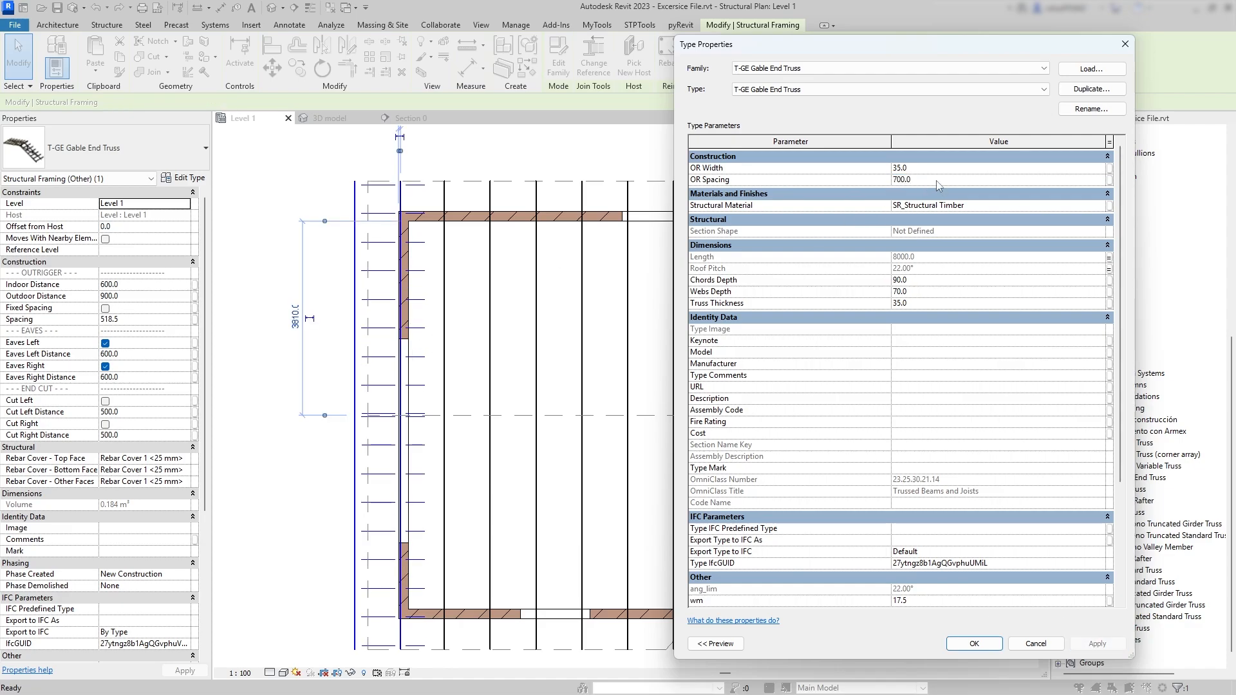
pyautogui.click(1084, 639)
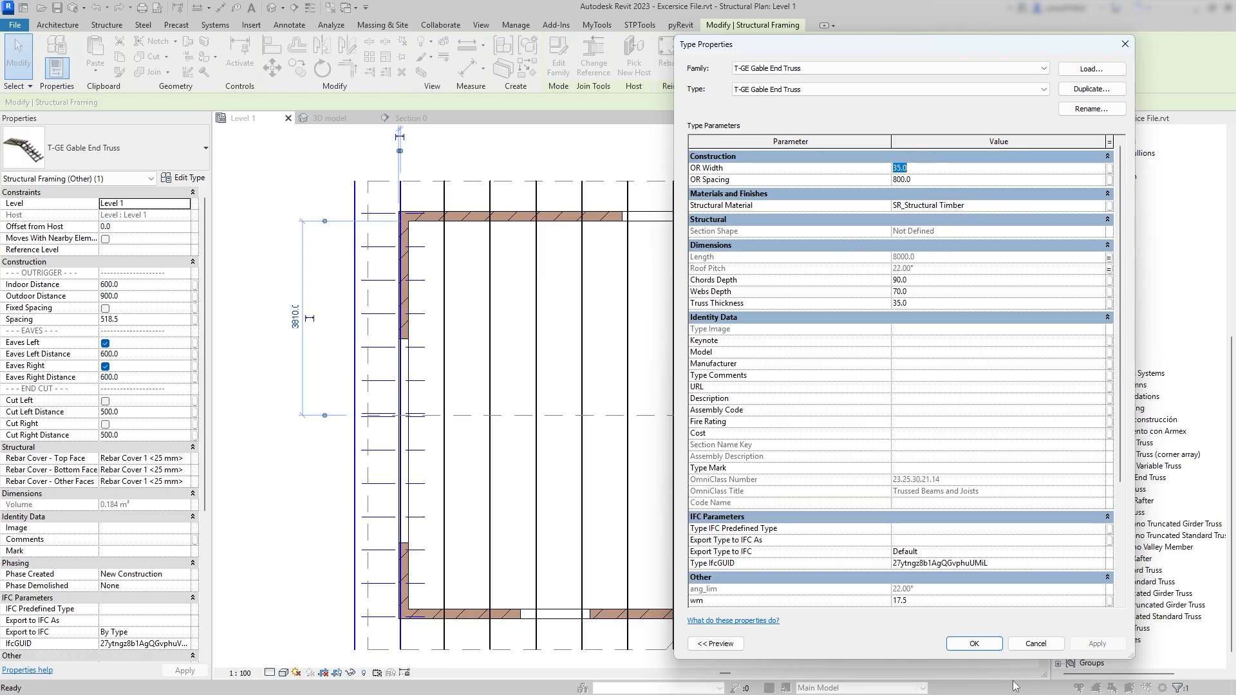
pyautogui.click(925, 181)
pyautogui.click(984, 648)
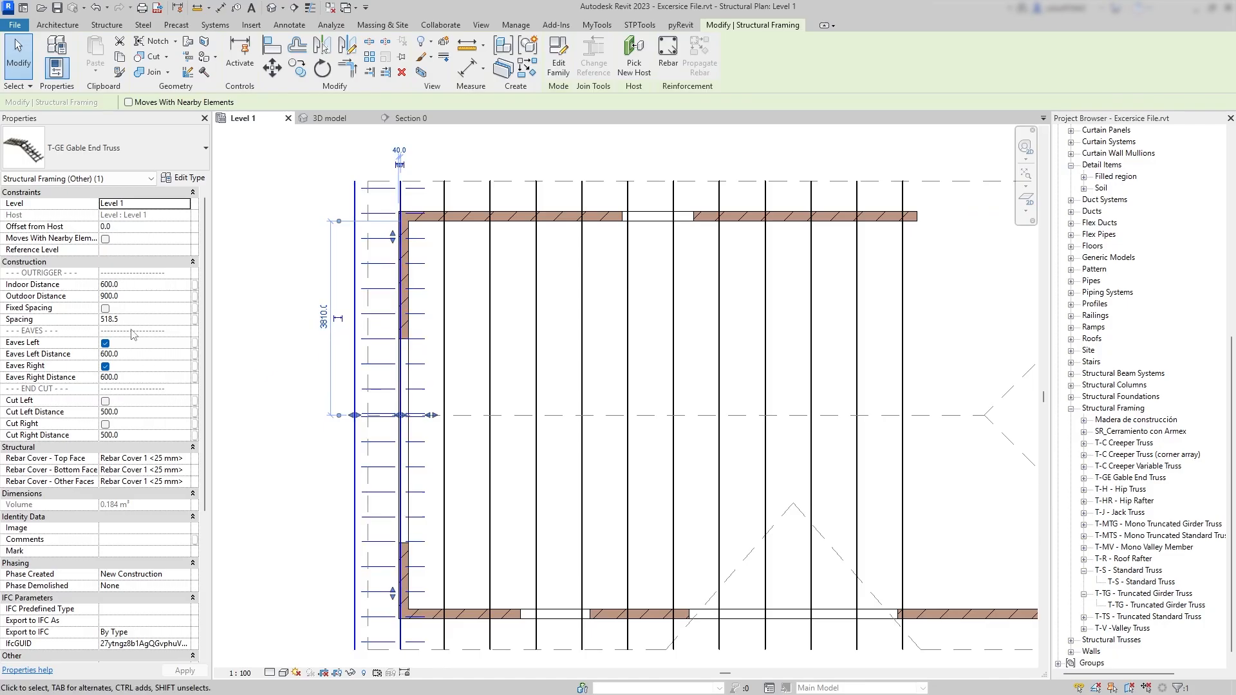
# Enable fixed outrigger spacing on the gable end truss, and stretch its outriggers to about 685 mm indoors and 874 mm outdoors.
pyautogui.click(106, 310)
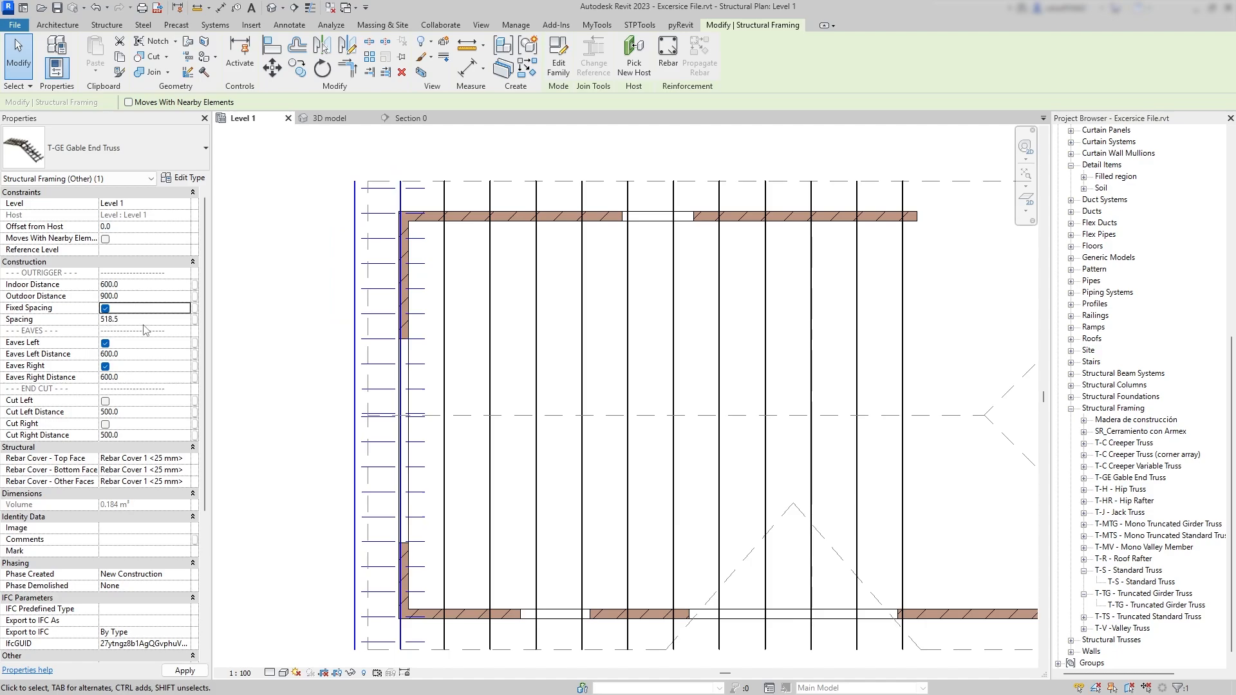
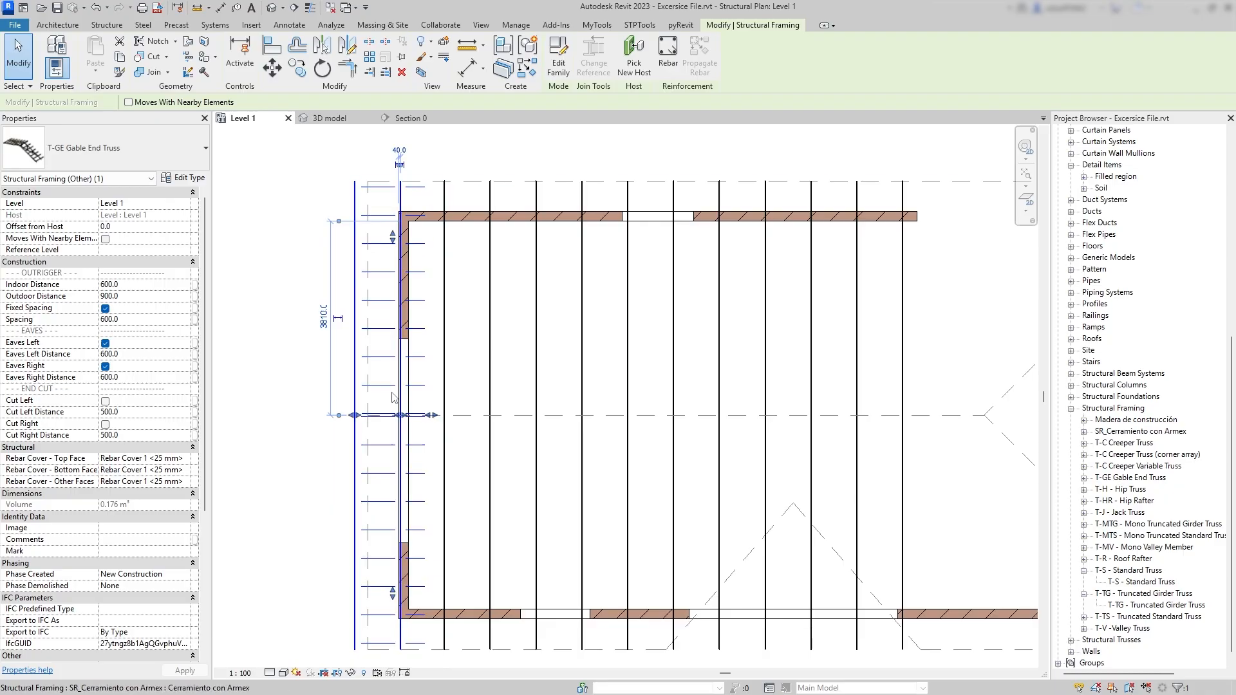
pyautogui.click(161, 284)
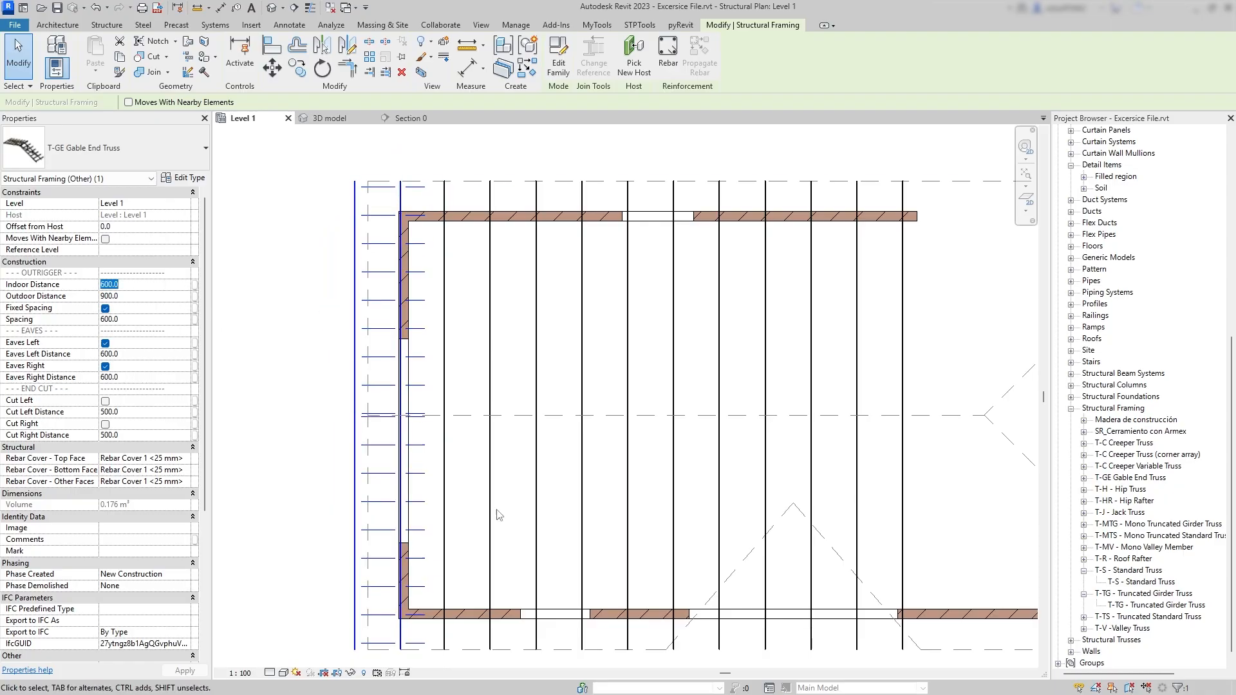
pyautogui.scroll(3, 450, 428)
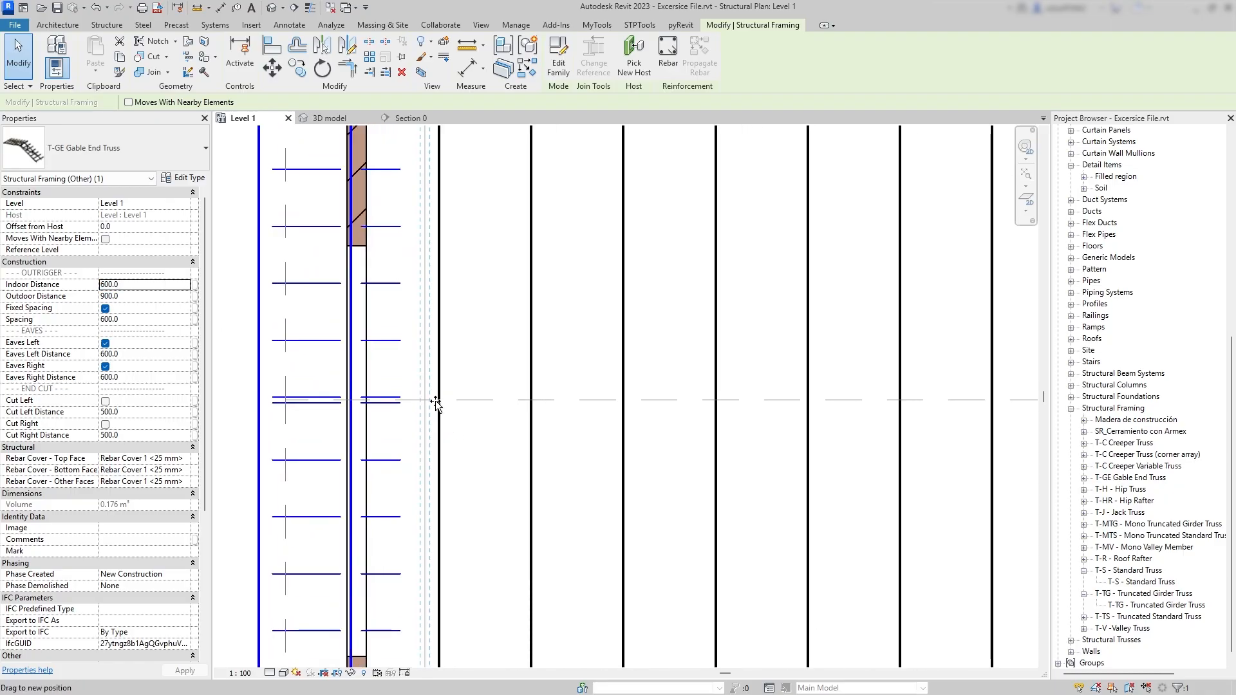
pyautogui.moveTo(436, 403); pyautogui.dragTo(421, 405)
pyautogui.scroll(-1, 419, 408)
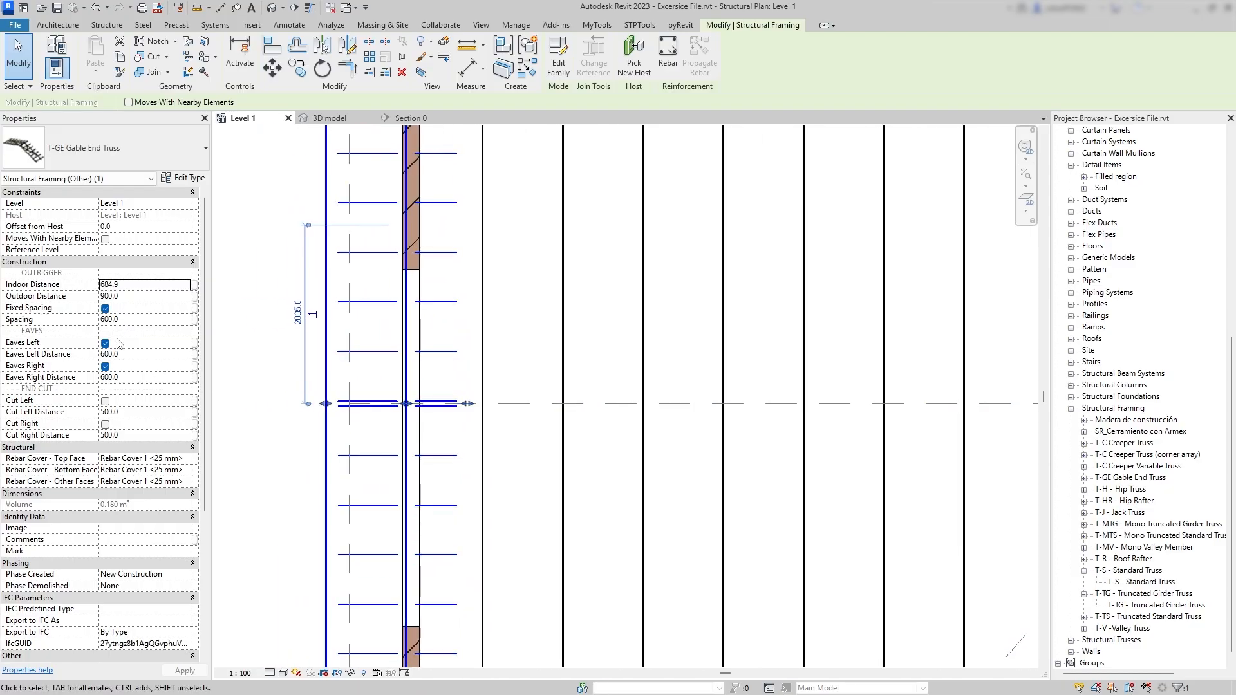
pyautogui.click(129, 296)
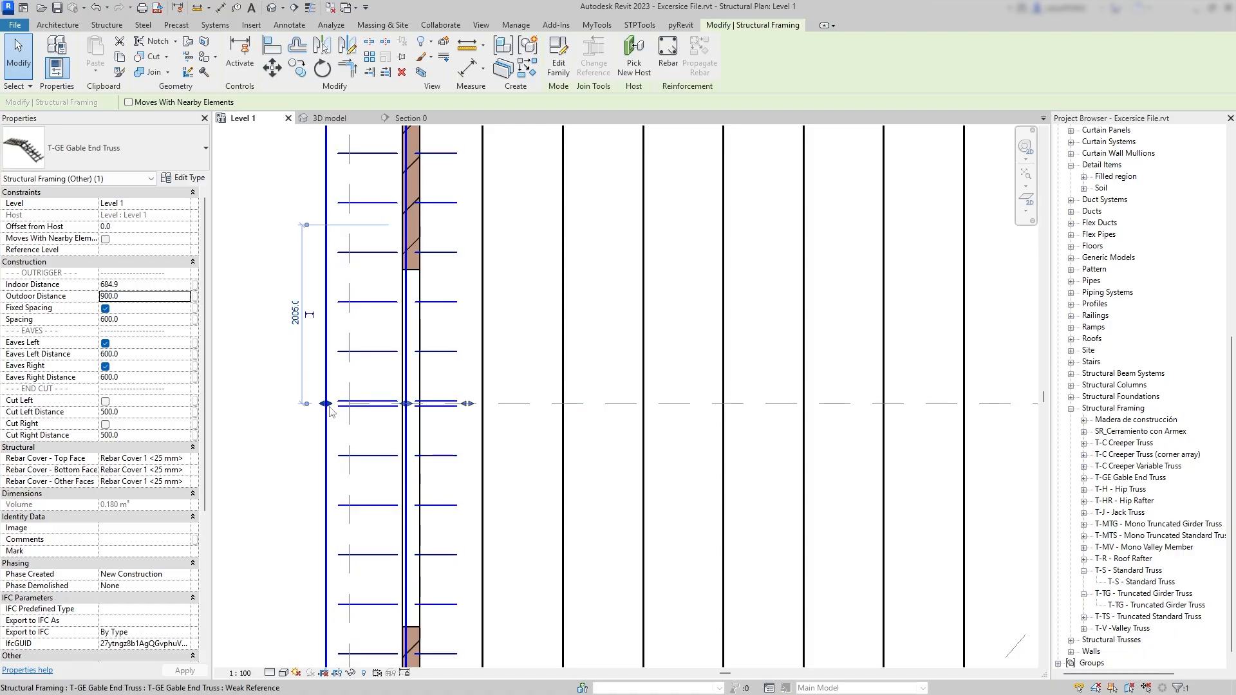
pyautogui.moveTo(326, 403); pyautogui.dragTo(328, 403)
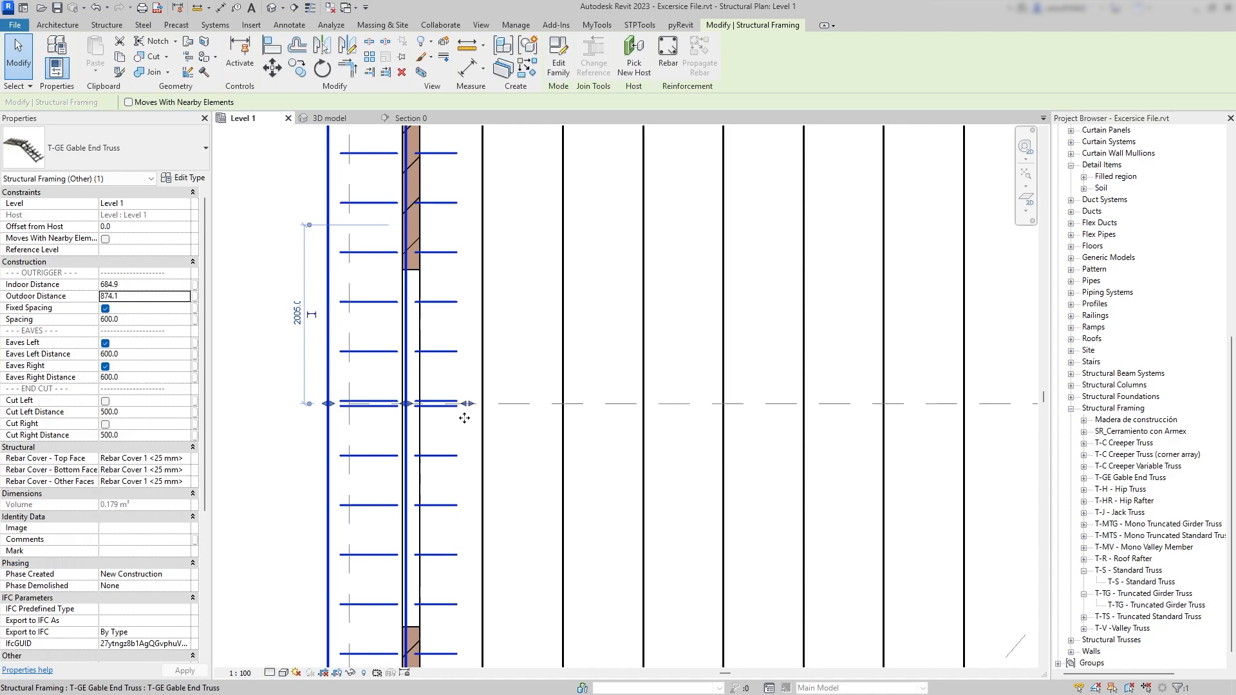
# Stretch the outriggers indoors to the adjacent standard truss, 860 mm, and outdoors to the roof edge, 640 mm.
pyautogui.scroll(2, 464, 419)
pyautogui.scroll(2, 478, 414)
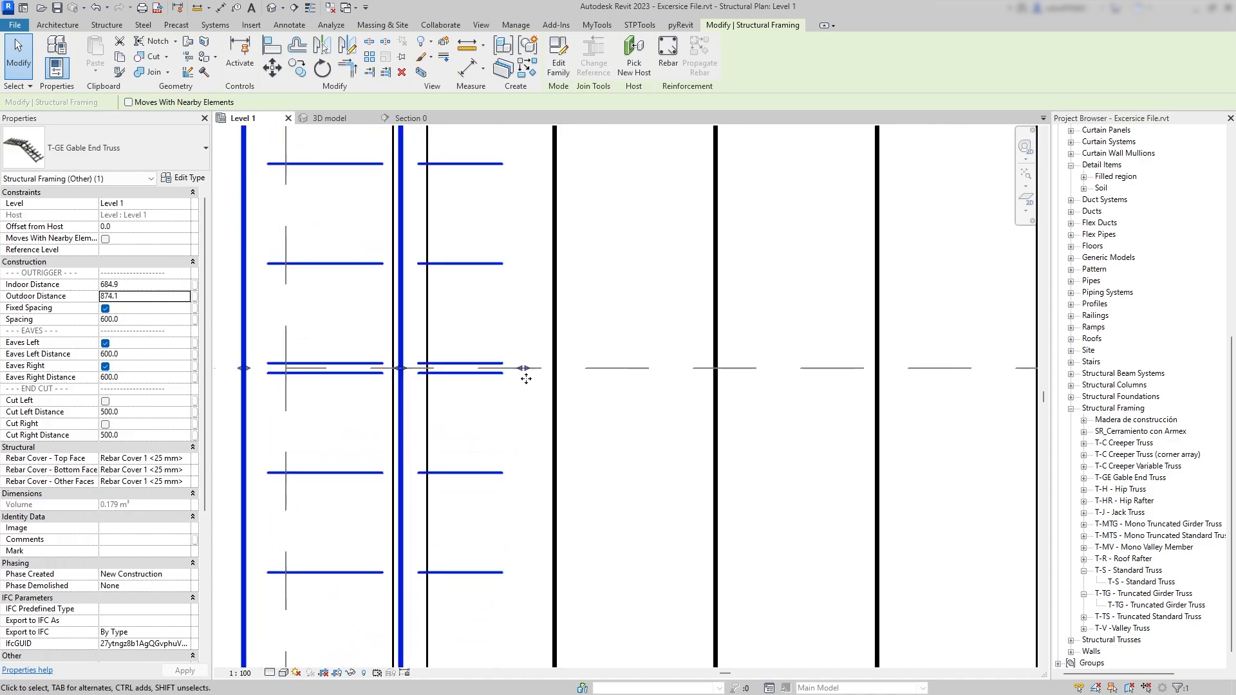
pyautogui.moveTo(531, 377); pyautogui.dragTo(555, 380)
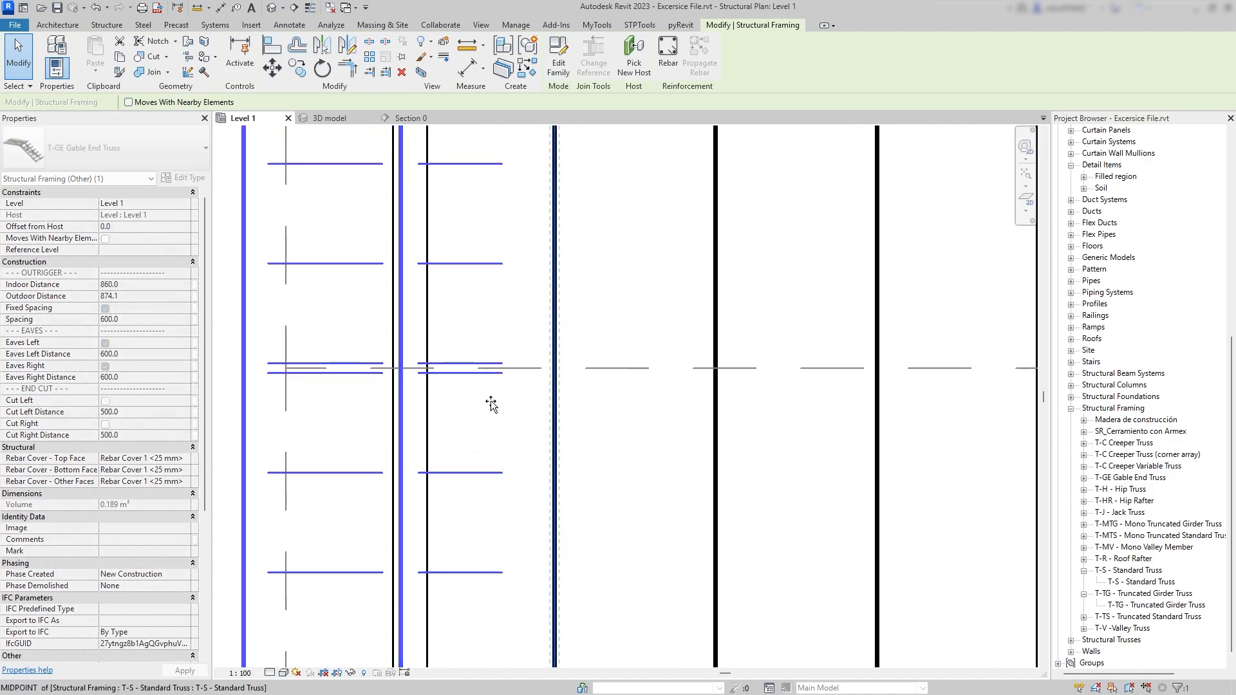
pyautogui.scroll(-1, 455, 398)
pyautogui.moveTo(454, 398); pyautogui.dragTo(566, 395, button='middle')
pyautogui.scroll(2, 381, 362)
pyautogui.moveTo(386, 372); pyautogui.dragTo(433, 375)
pyautogui.scroll(-3, 432, 375)
pyautogui.moveTo(432, 375); pyautogui.dragTo(454, 407, button='middle')
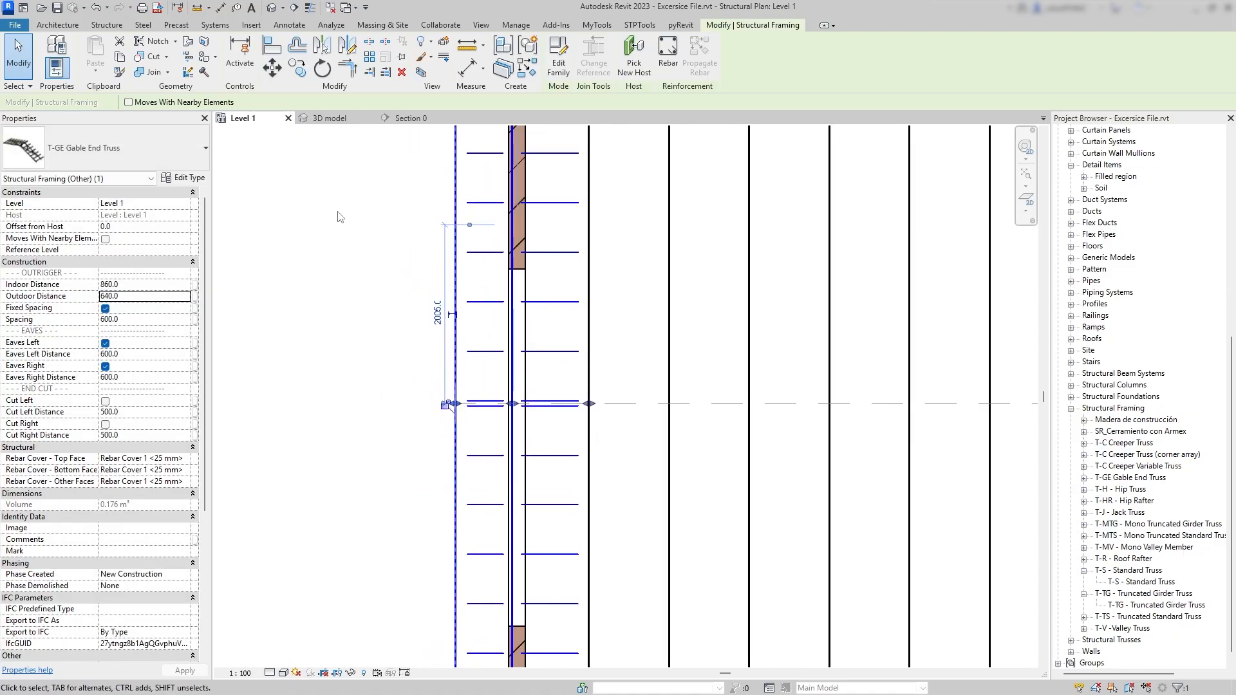
# Inspect the gable end truss's outriggers in the 3D model where they meet the roof edge and the adjacent standard truss.
pyautogui.click(327, 120)
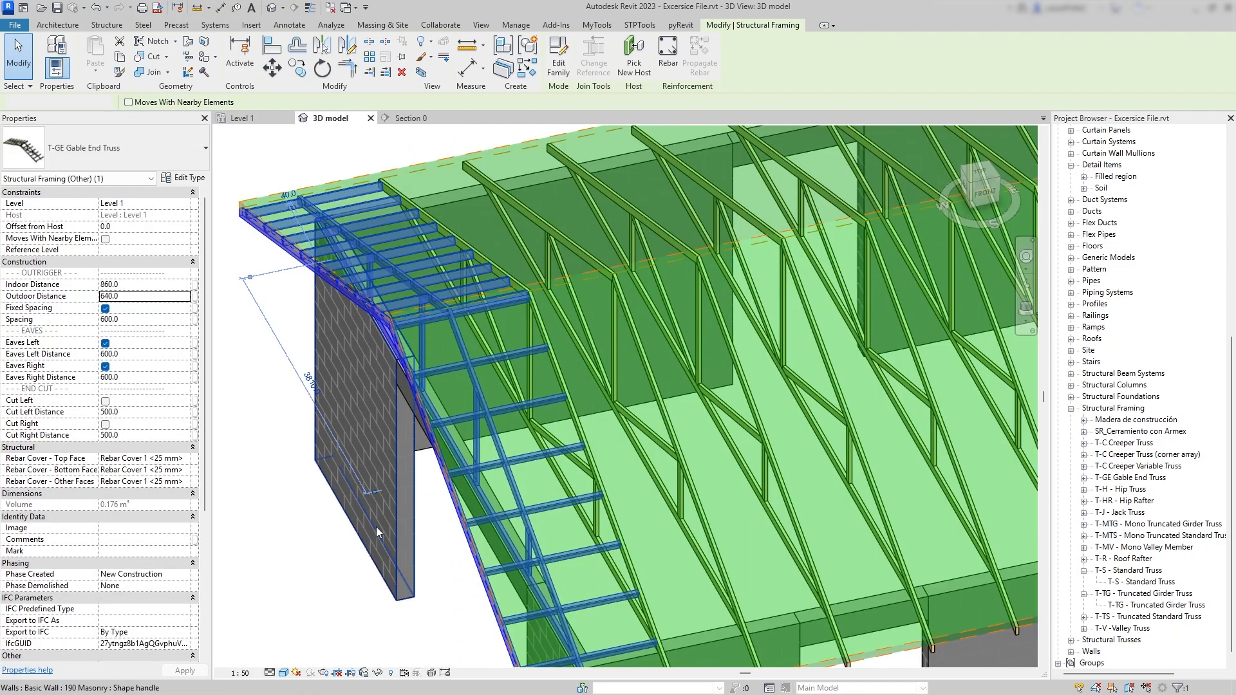
pyautogui.click(376, 526)
pyautogui.scroll(3, 500, 279)
pyautogui.scroll(3, 500, 280)
pyautogui.click(504, 281)
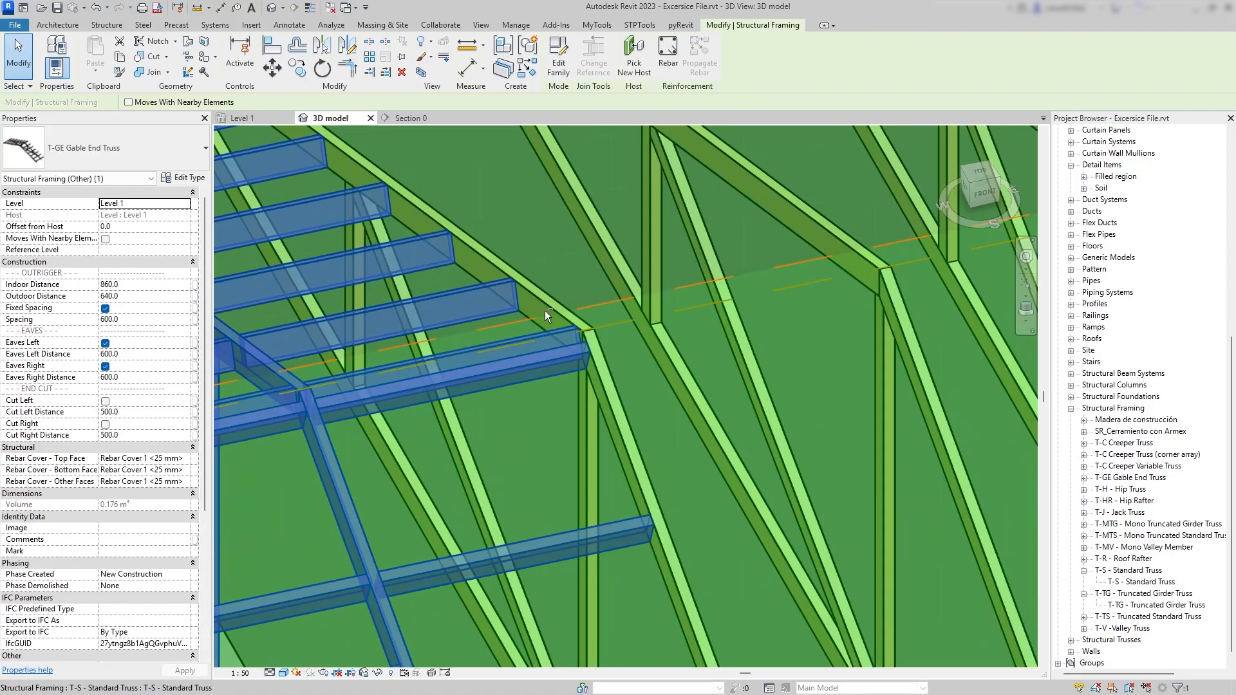
pyautogui.scroll(3, 570, 397)
pyautogui.keyDown('shift'); pyautogui.moveTo(570, 397); pyautogui.dragTo(359, 373, button='middle'); pyautogui.keyUp('shift')
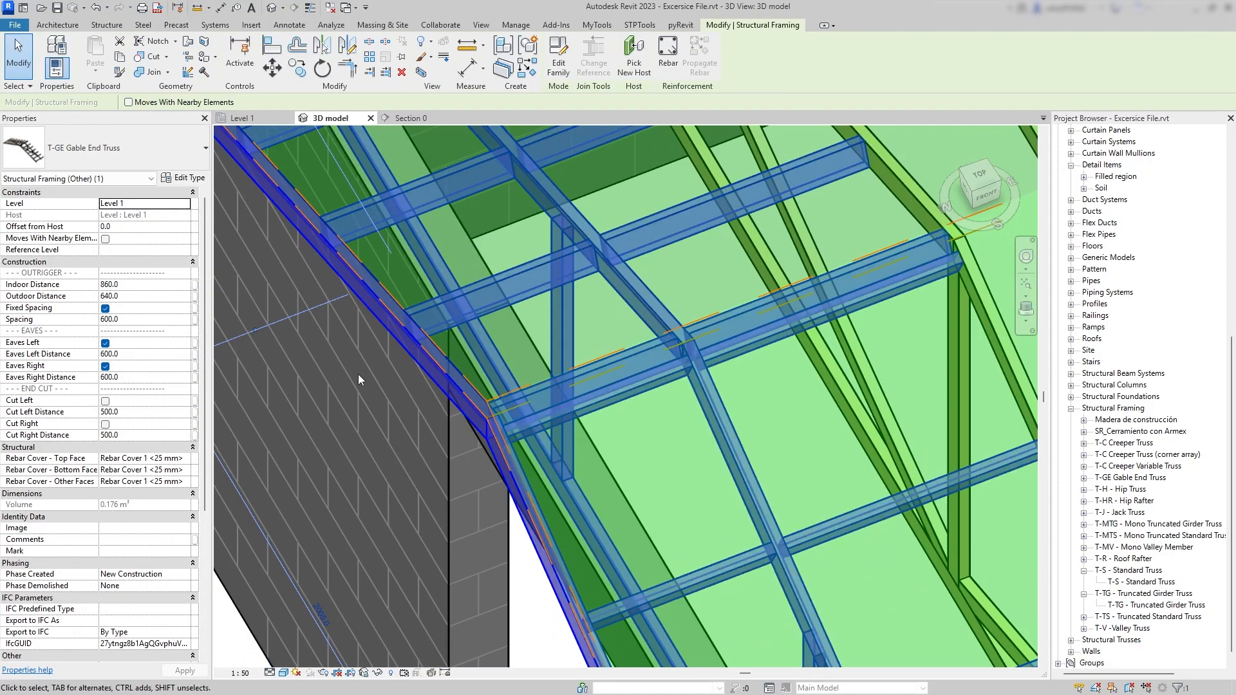
pyautogui.scroll(2, 374, 348)
pyautogui.scroll(2, 394, 326)
pyautogui.press('Escape')
pyautogui.keyDown('shift'); pyautogui.moveTo(446, 400); pyautogui.dragTo(673, 366, button='middle'); pyautogui.keyUp('shift')
pyautogui.scroll(-2, 691, 448)
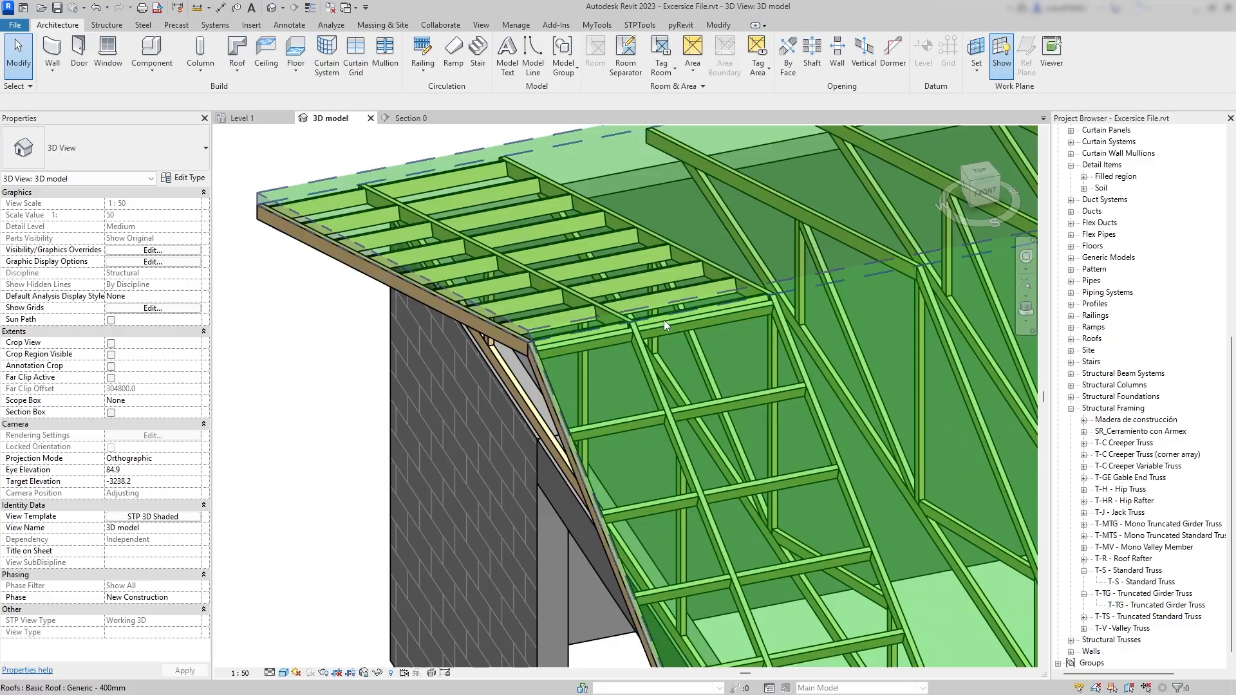
# Select the standard truss in Section 0 and examine its left and right side markers.
pyautogui.click(407, 120)
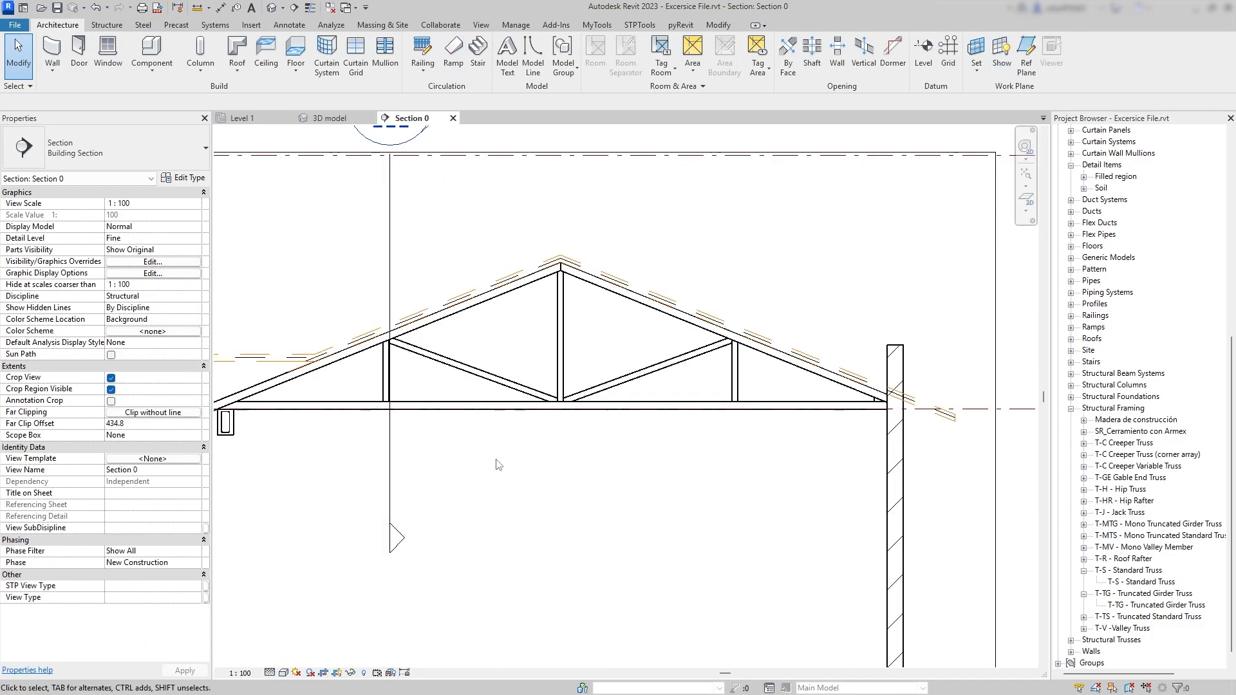
pyautogui.click(558, 463)
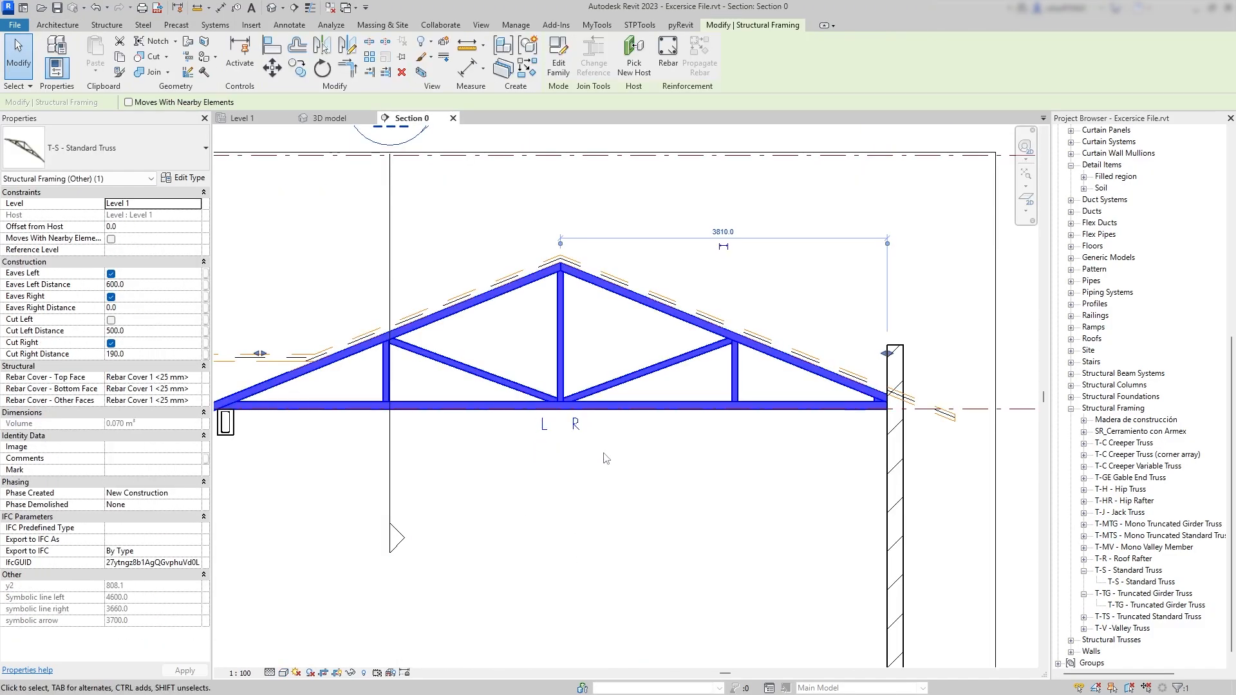
pyautogui.press('Escape')
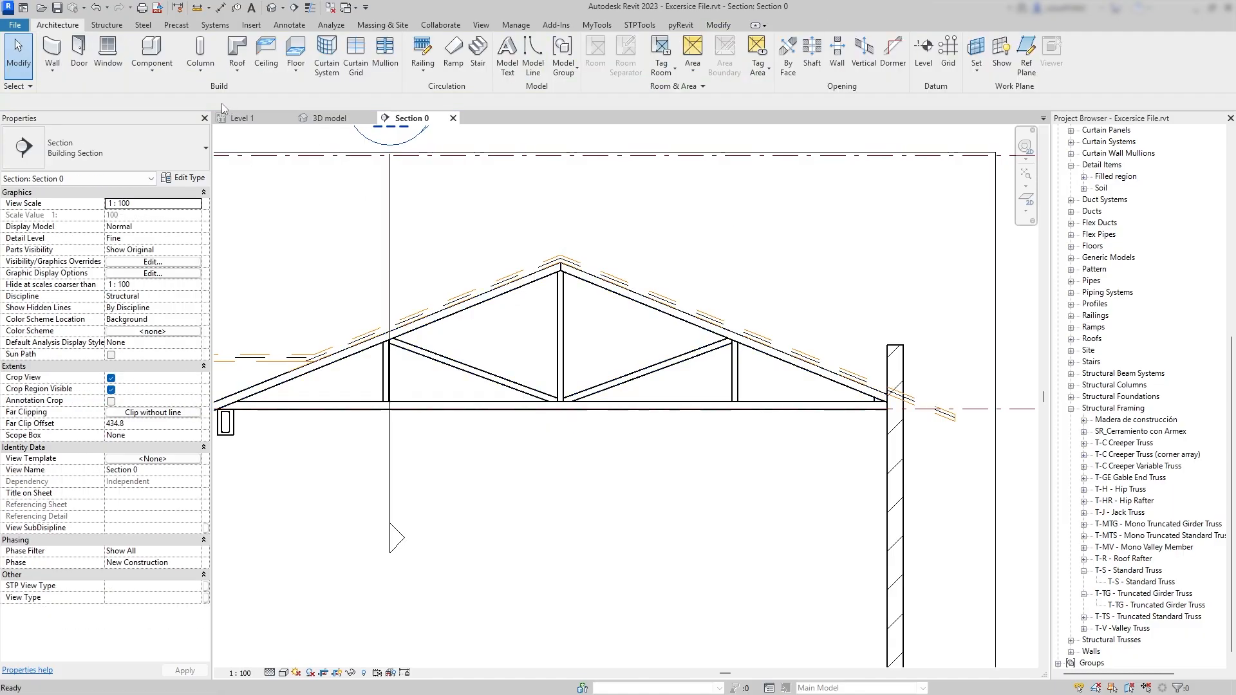
# Select all instances of the standard truss in the Level 1 plan and temporarily isolate them.
pyautogui.click(242, 118)
pyautogui.scroll(-4, 534, 480)
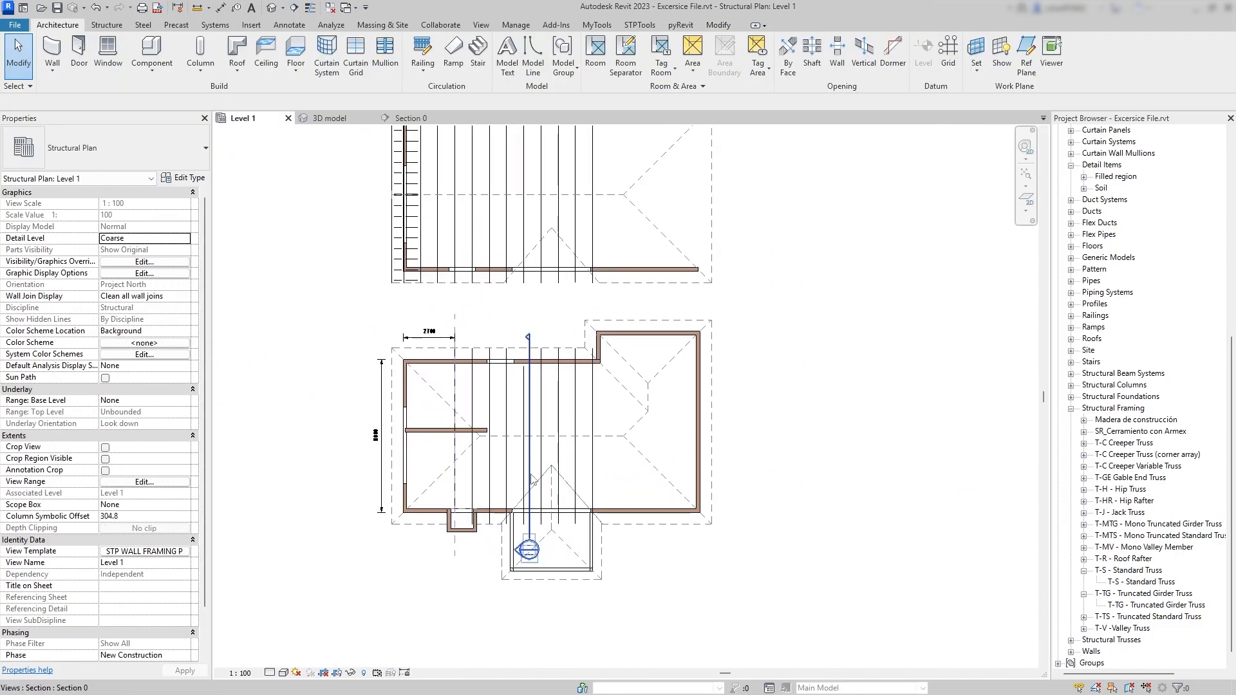
pyautogui.scroll(4, 532, 480)
pyautogui.click(613, 425)
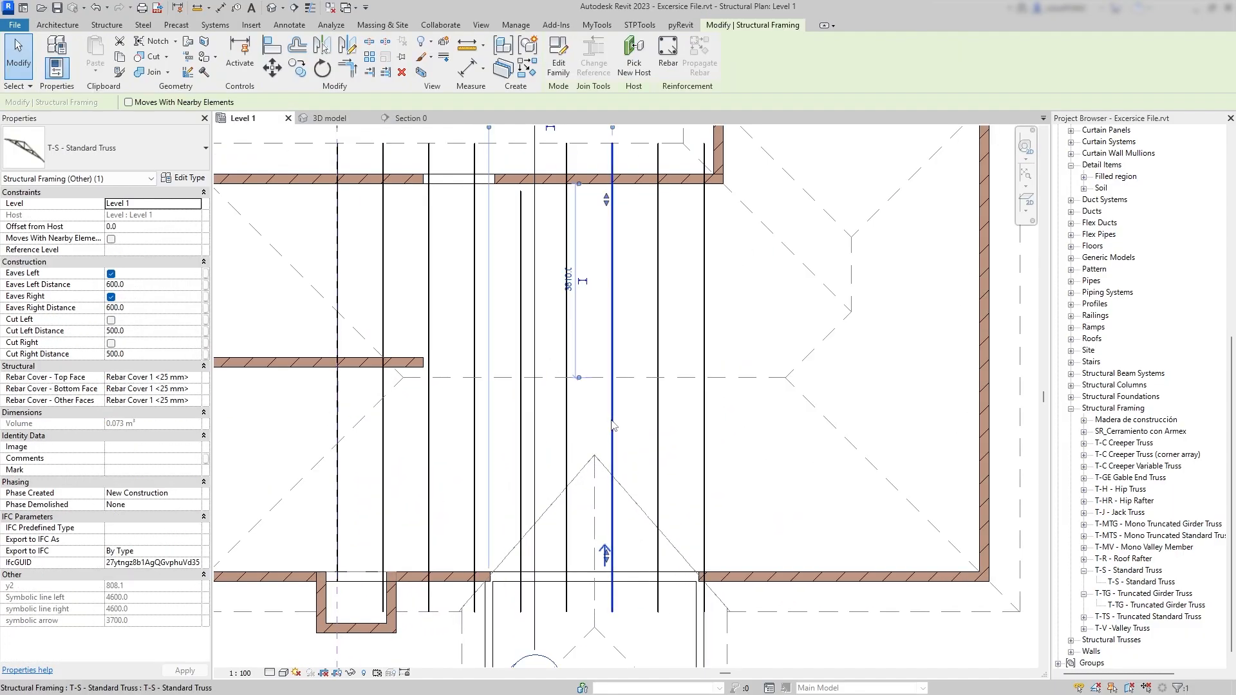
pyautogui.press('s')
pyautogui.press('a')
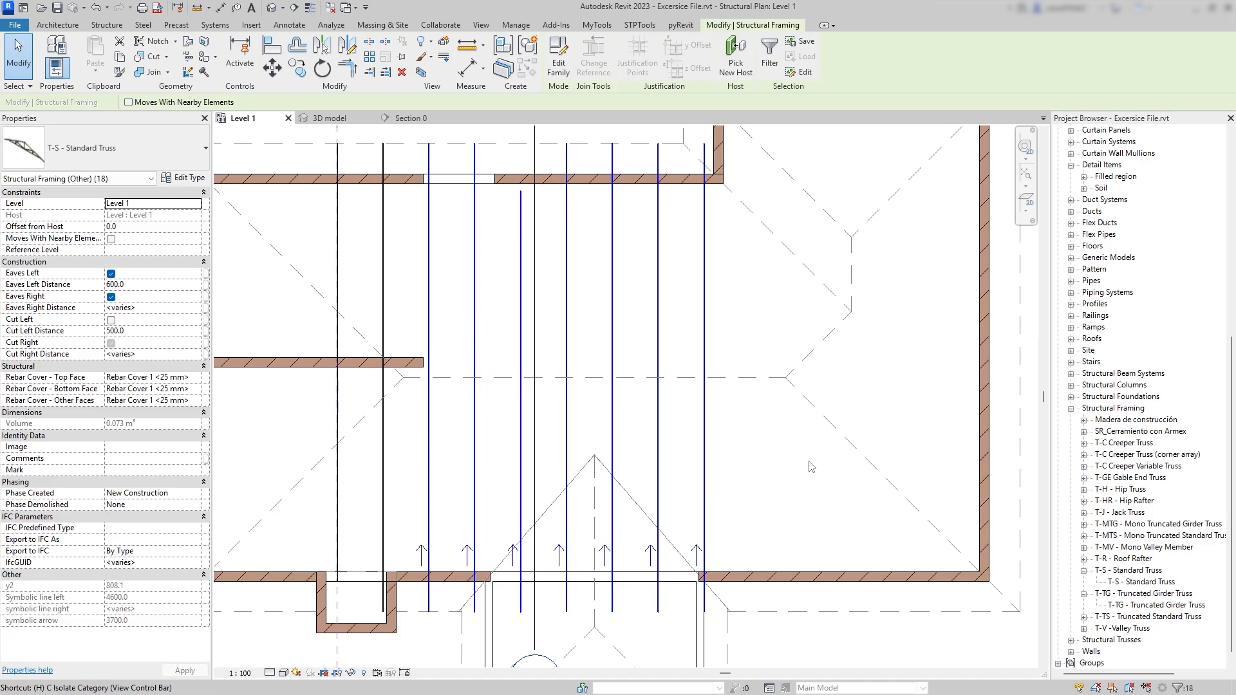
pyautogui.press('i')
pyautogui.click(819, 469)
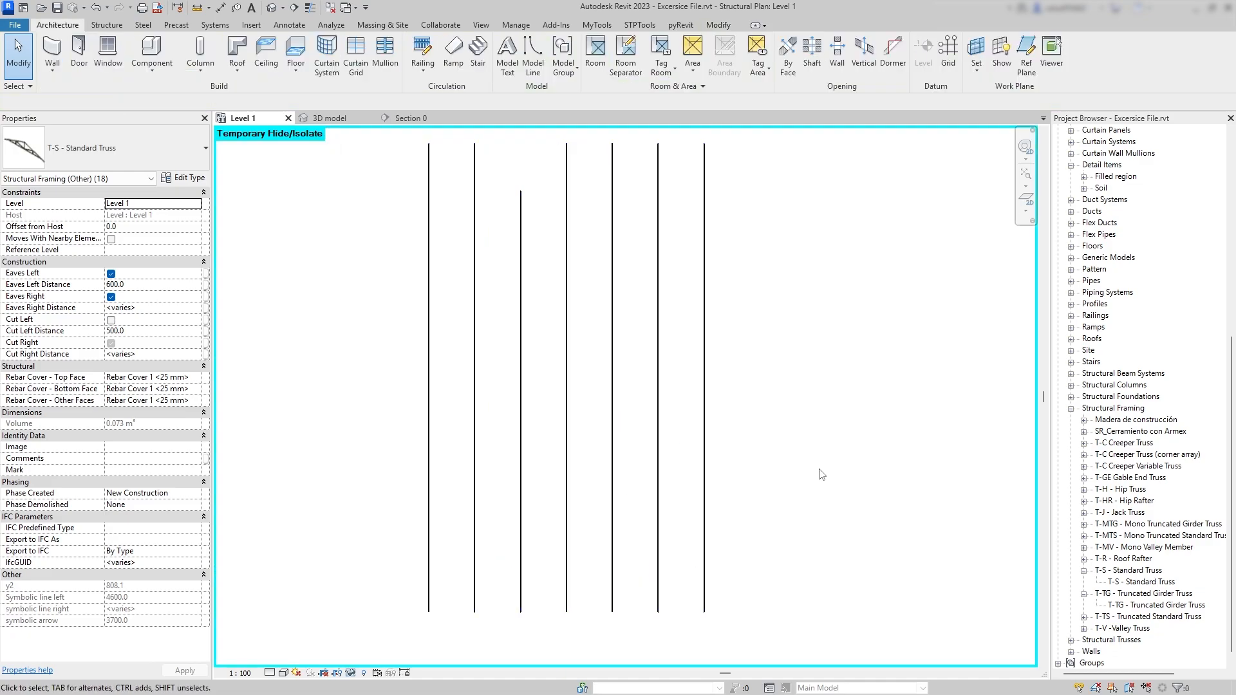
# Select all isolated standard truss instances again and examine their direction arrows.
pyautogui.moveTo(805, 483); pyautogui.dragTo(753, 367, button='middle')
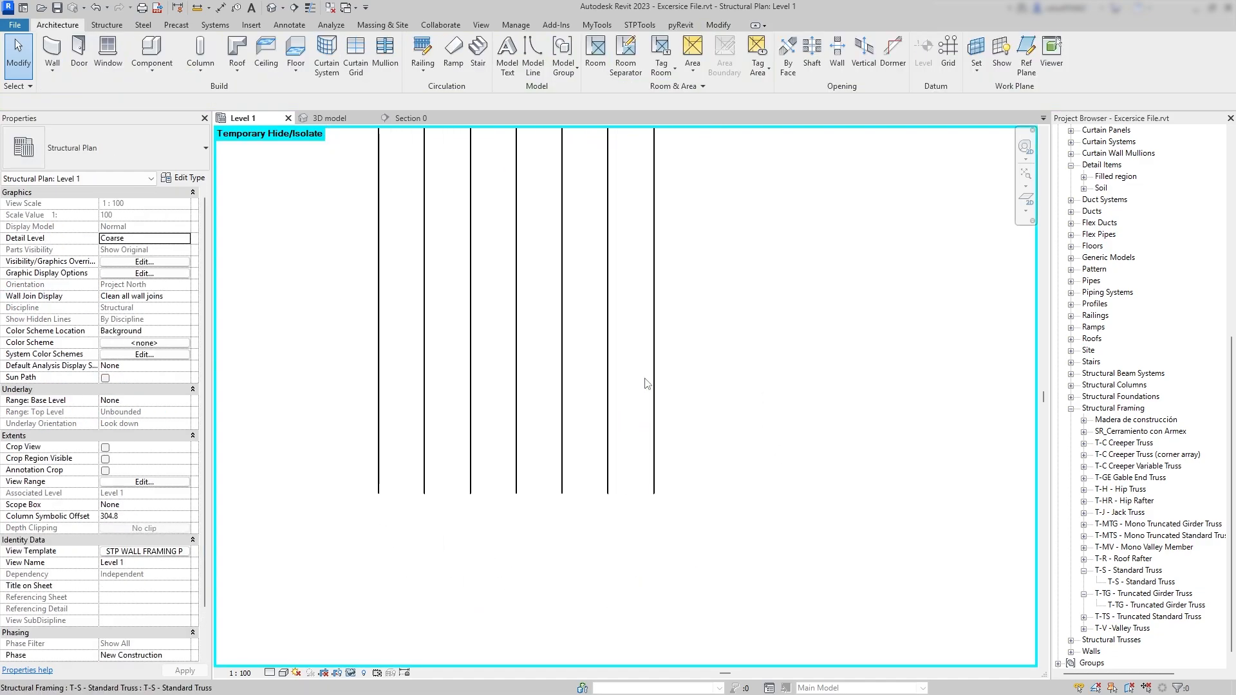
pyautogui.click(564, 412)
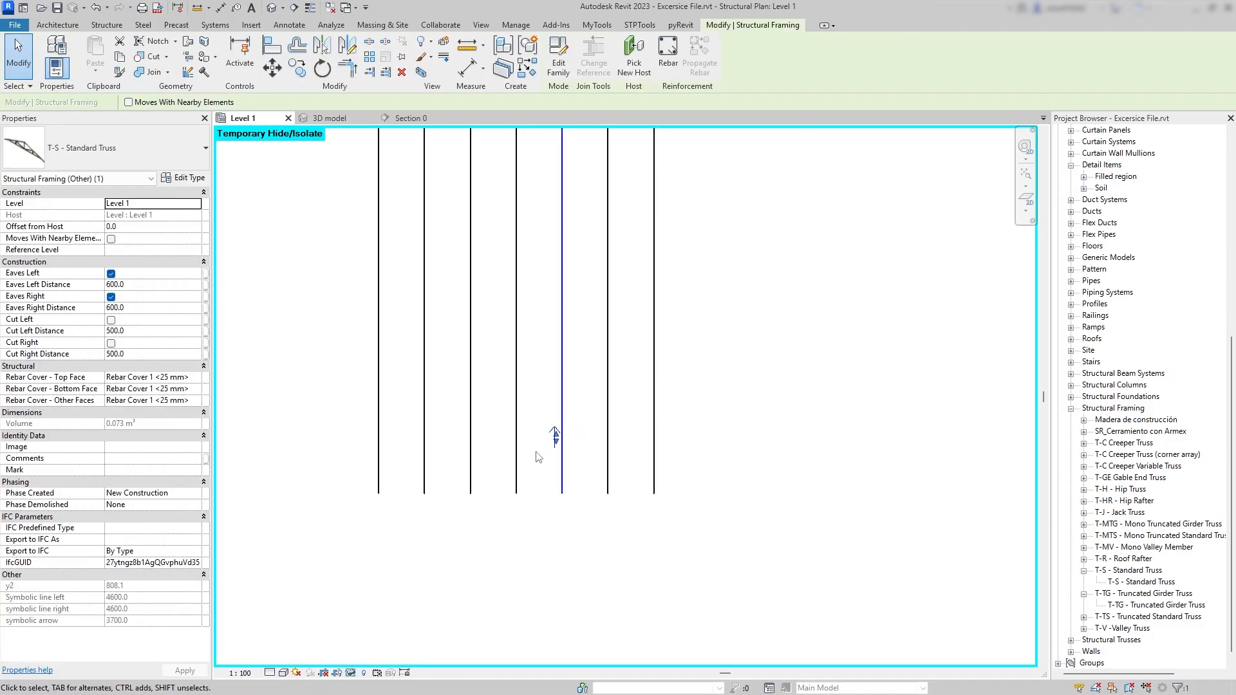
pyautogui.press('a')
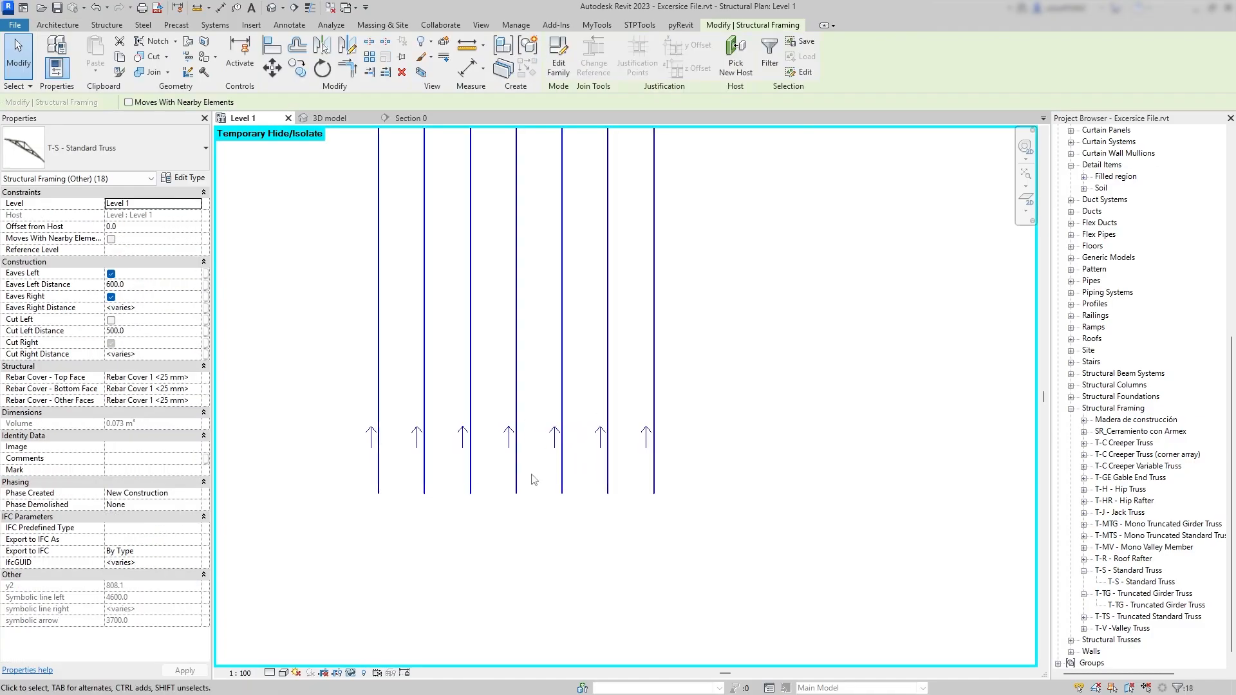
pyautogui.scroll(-2, 578, 471)
pyautogui.moveTo(589, 413); pyautogui.dragTo(555, 533, button='middle')
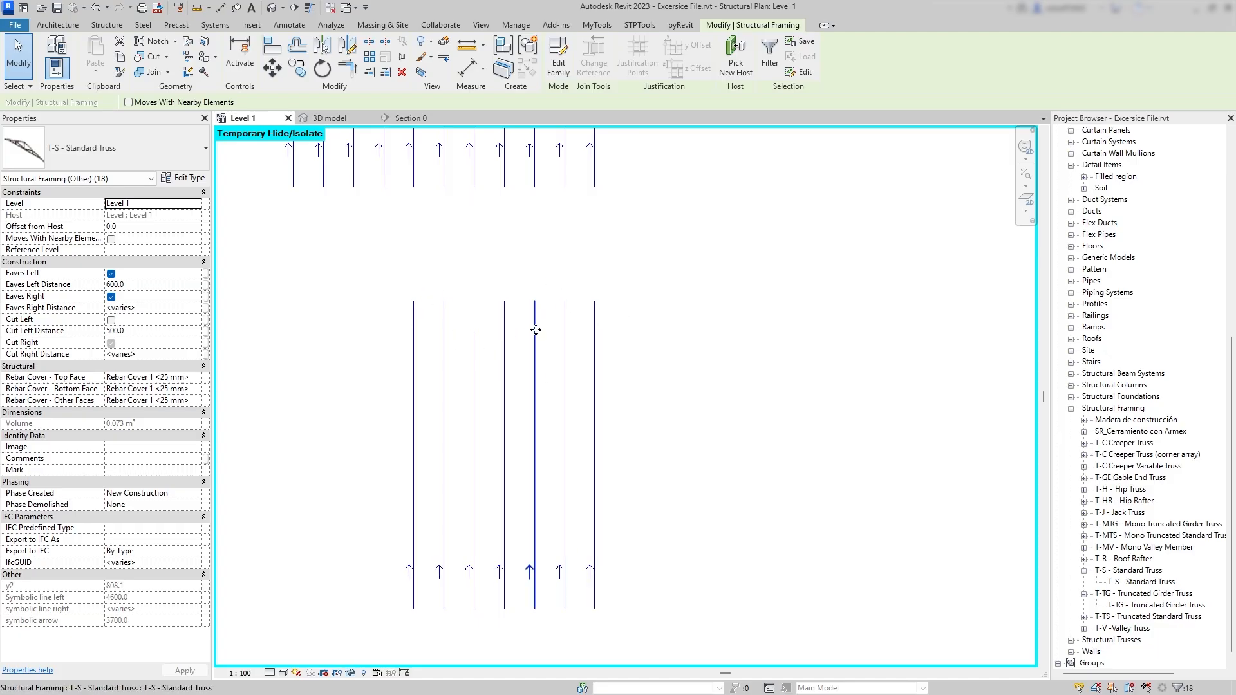
# Reset the temporary isolation in the Level 1 plan and return to the building with the gable end truss.
pyautogui.click(663, 399)
pyautogui.press('h')
pyautogui.press('r')
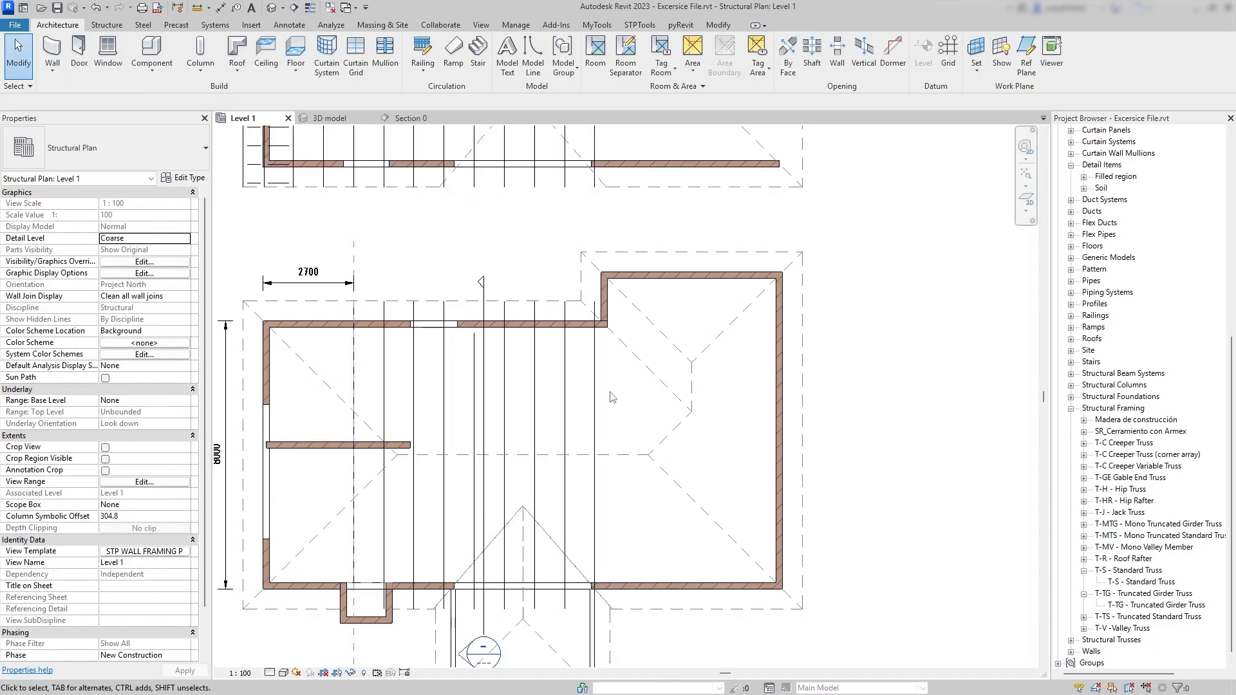
pyautogui.scroll(-1, 613, 398)
pyautogui.moveTo(612, 400); pyautogui.dragTo(615, 523, button='middle')
pyautogui.scroll(-2, 637, 429)
pyautogui.scroll(5, 487, 354)
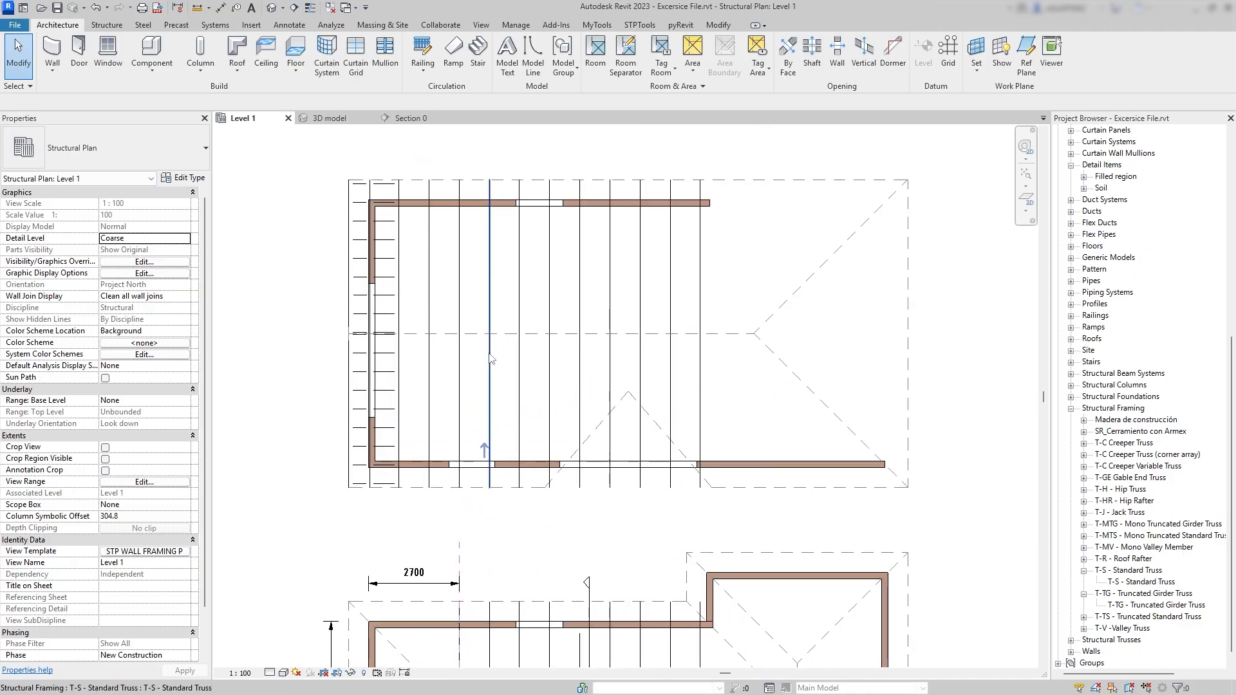
pyautogui.moveTo(504, 361); pyautogui.dragTo(502, 418, button='middle')
pyautogui.scroll(3, 548, 379)
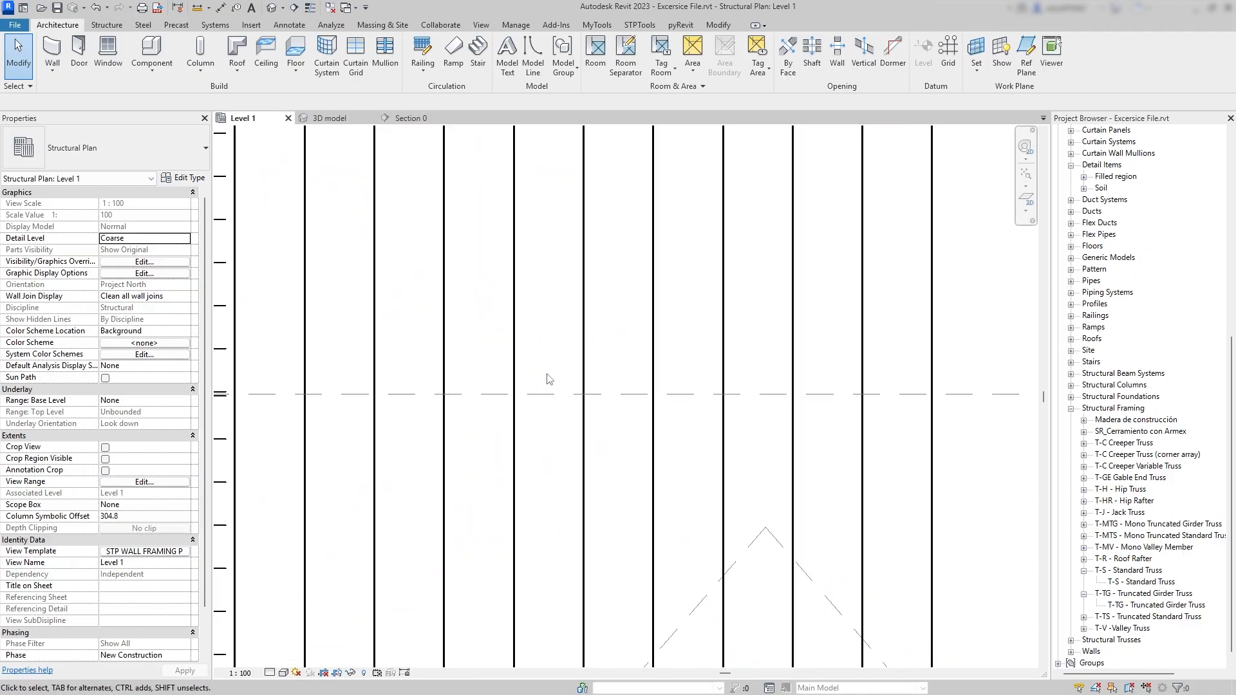
pyautogui.scroll(-1, 514, 329)
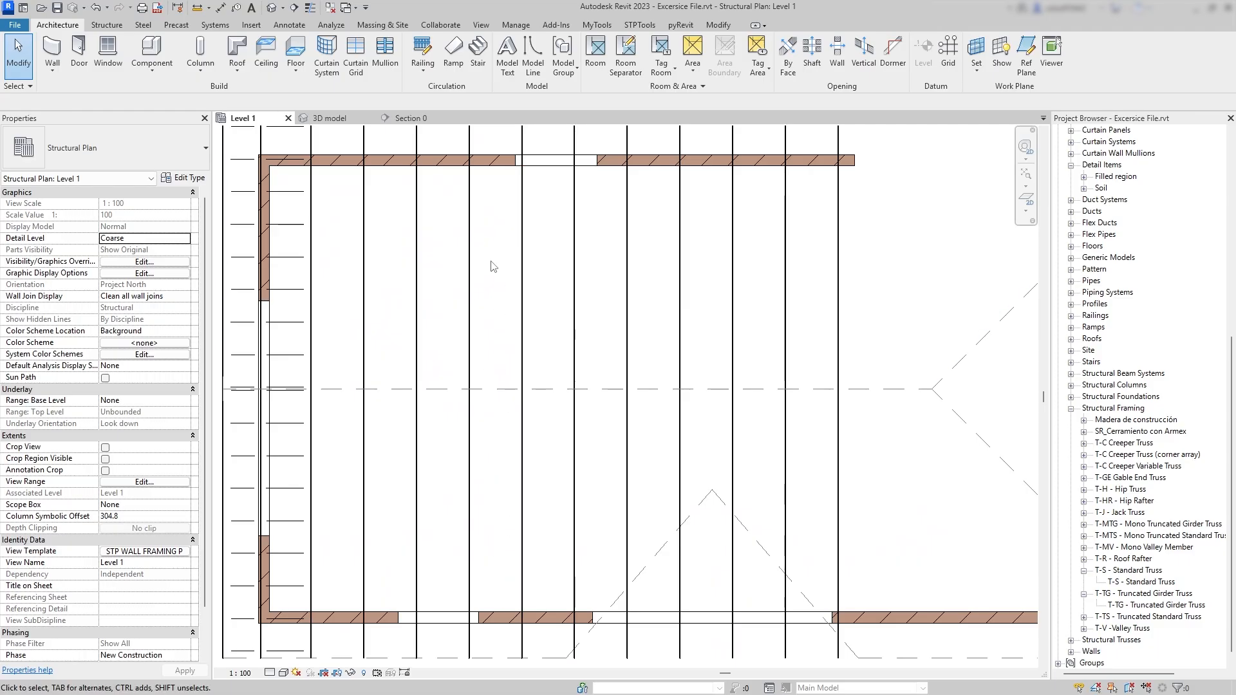
# Set the Level 1 plan's detail level to Medium and examine how the trusses display near the walls and roof hips.
pyautogui.scroll(-1, 532, 262)
pyautogui.moveTo(543, 273); pyautogui.dragTo(556, 299, button='middle')
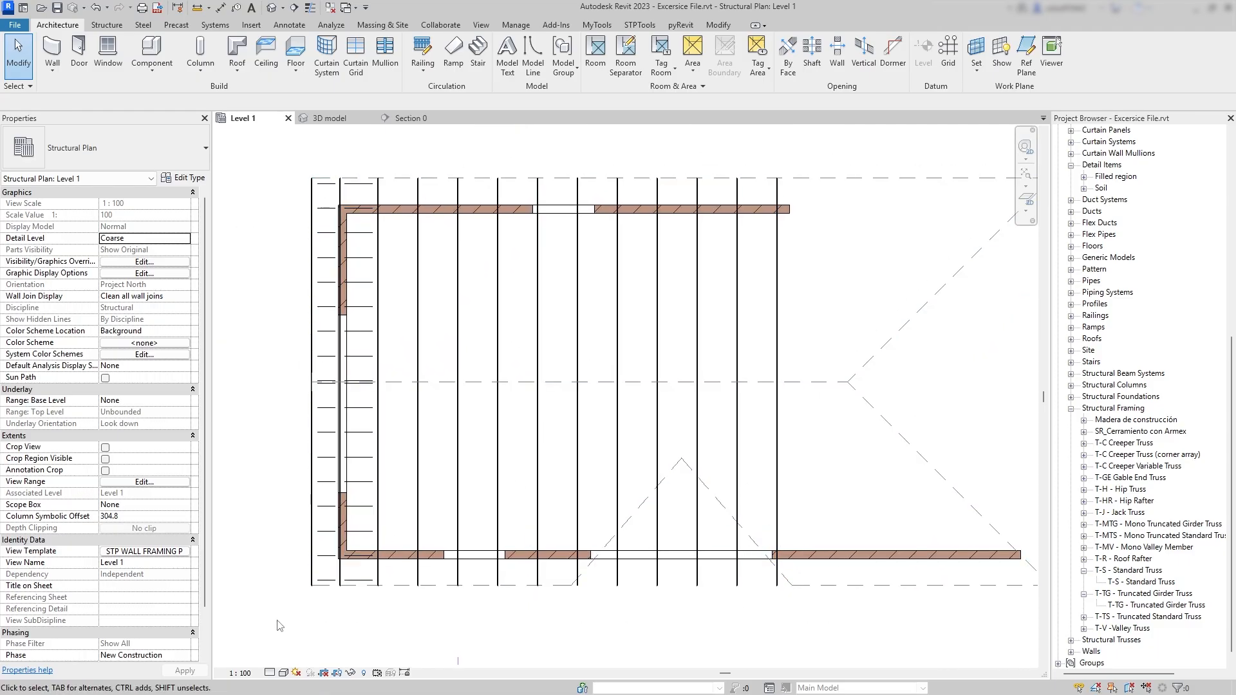
pyautogui.click(269, 673)
pyautogui.click(298, 648)
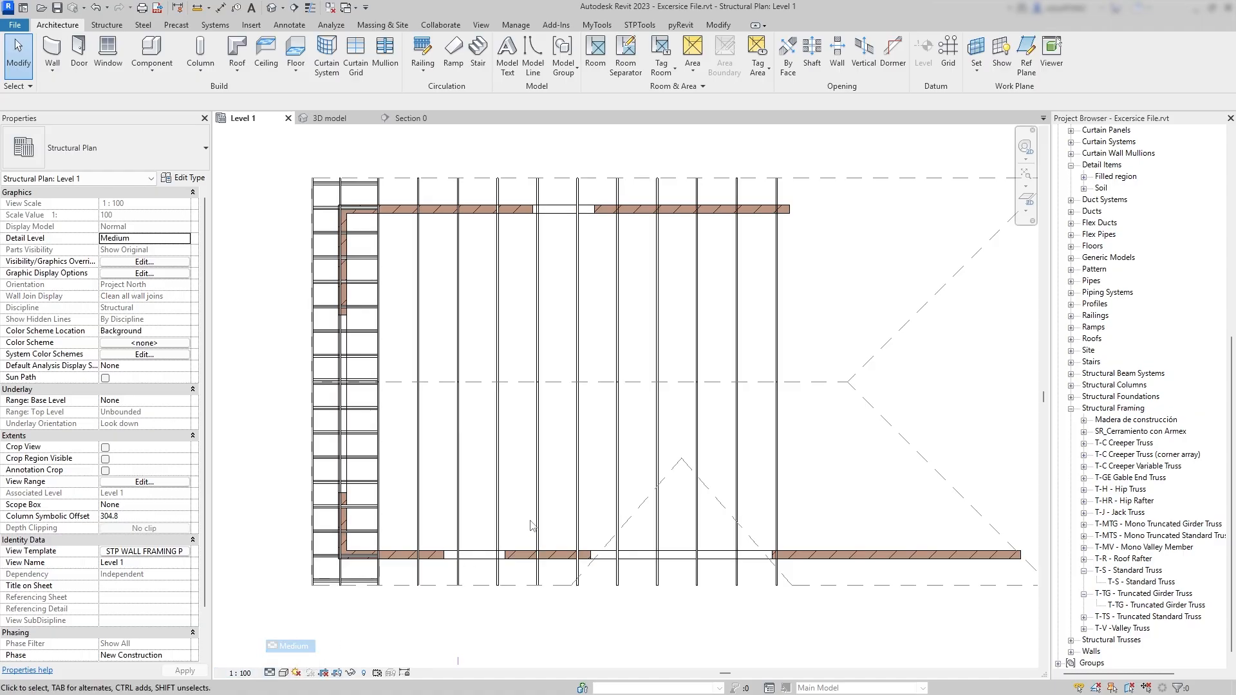
pyautogui.scroll(-3, 644, 338)
pyautogui.scroll(6, 644, 338)
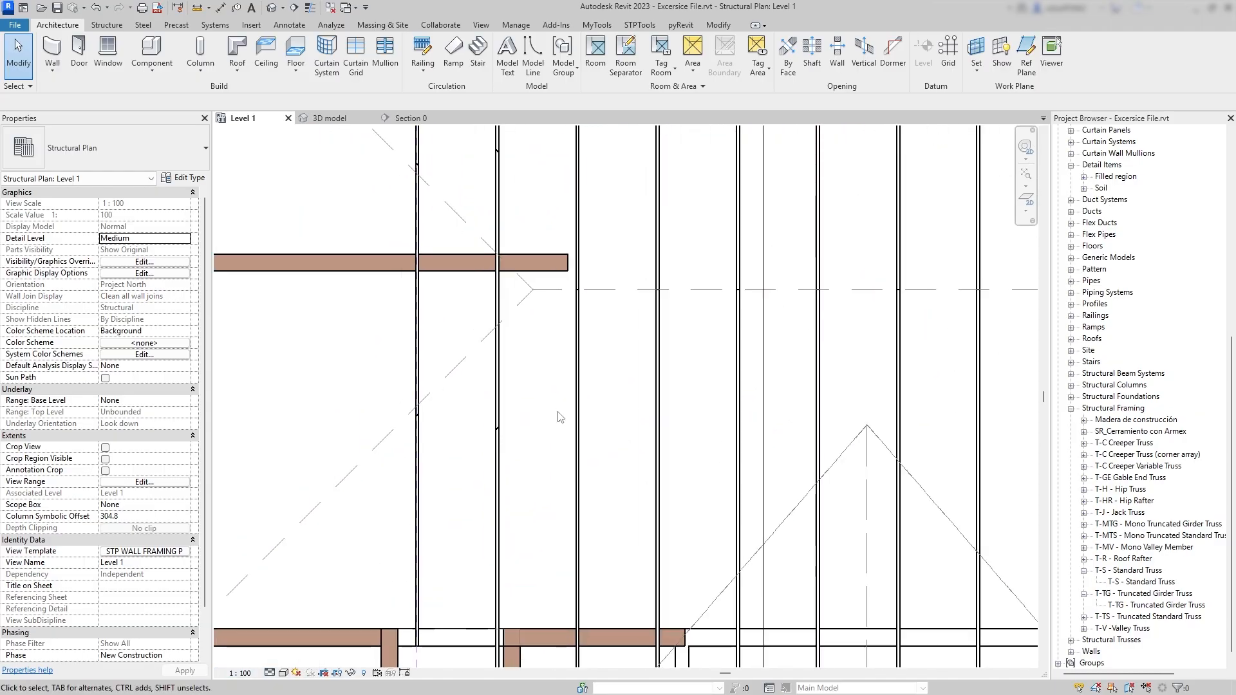
pyautogui.scroll(3, 691, 427)
pyautogui.scroll(-3, 632, 414)
pyautogui.moveTo(471, 407); pyautogui.dragTo(593, 323, button='middle')
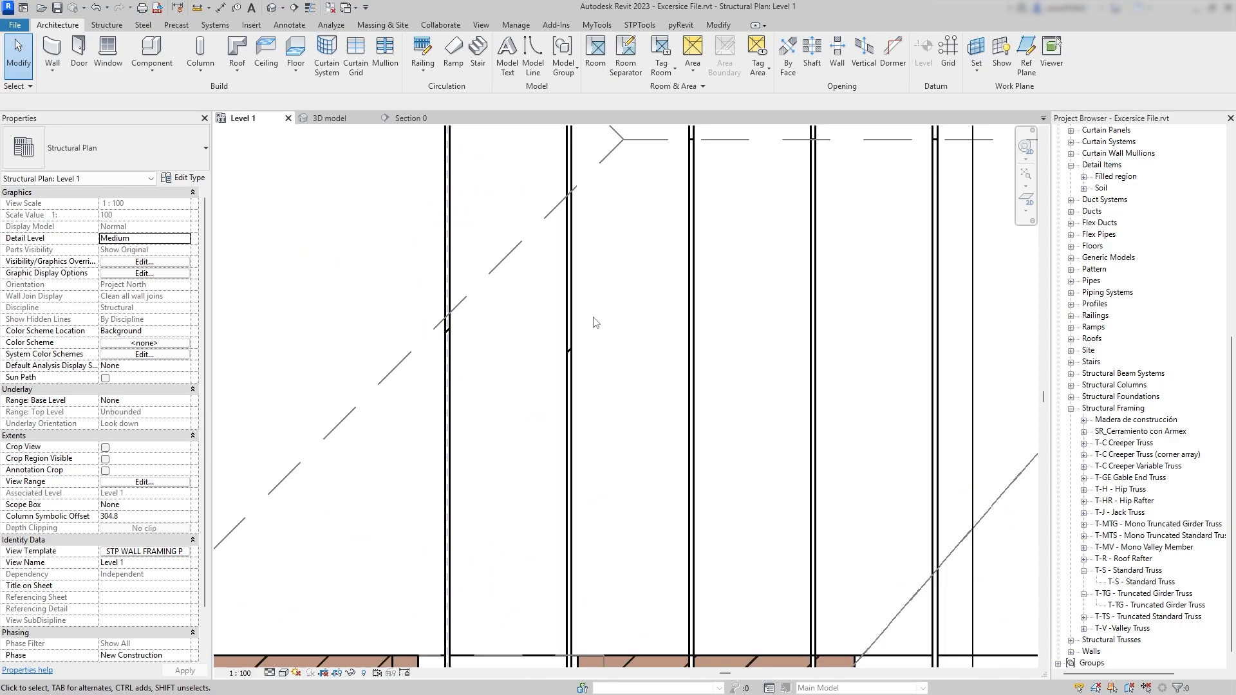
pyautogui.scroll(2, 448, 377)
pyautogui.scroll(-6, 575, 320)
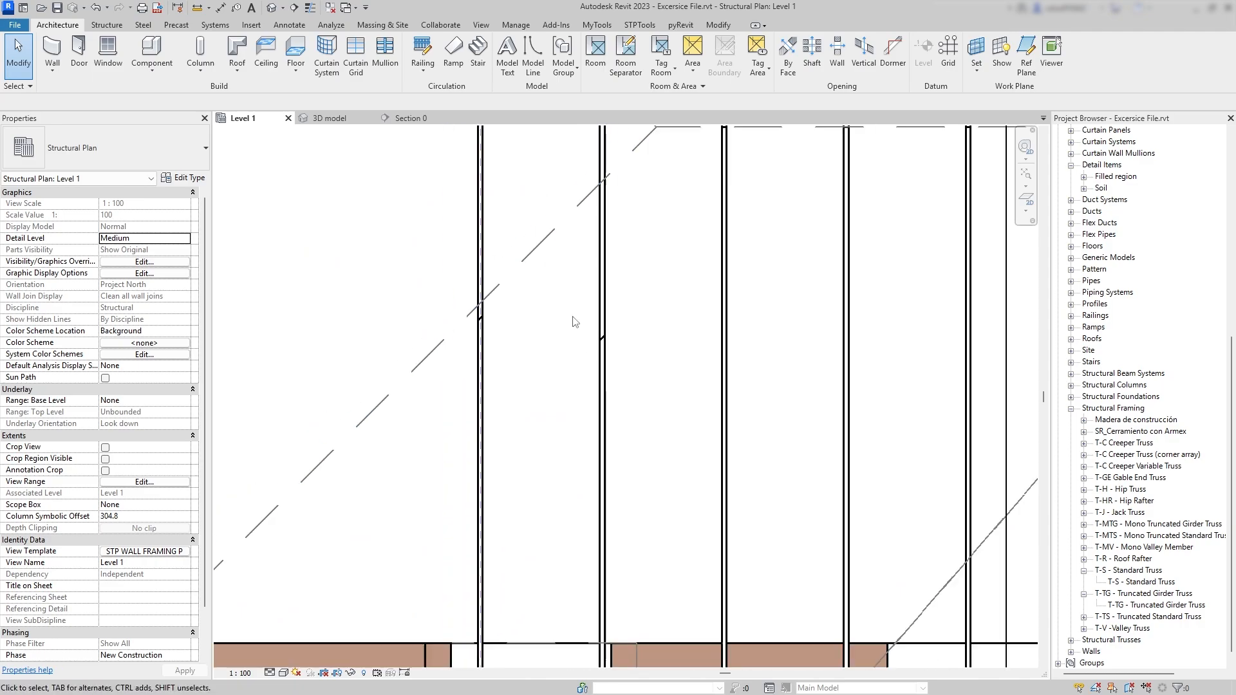
pyautogui.moveTo(550, 238); pyautogui.dragTo(477, 423, button='middle')
pyautogui.scroll(3, 453, 285)
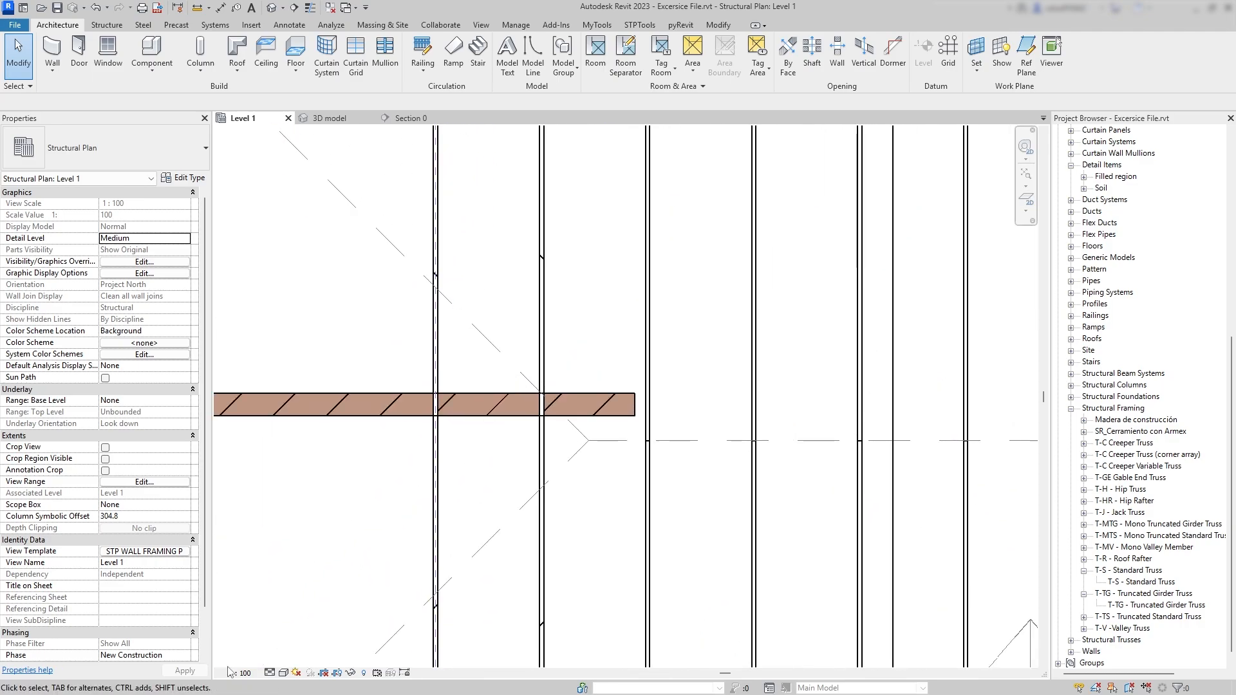
# Return the Level 1 plan's detail level to Coarse and examine the trusses' line representation.
pyautogui.click(271, 673)
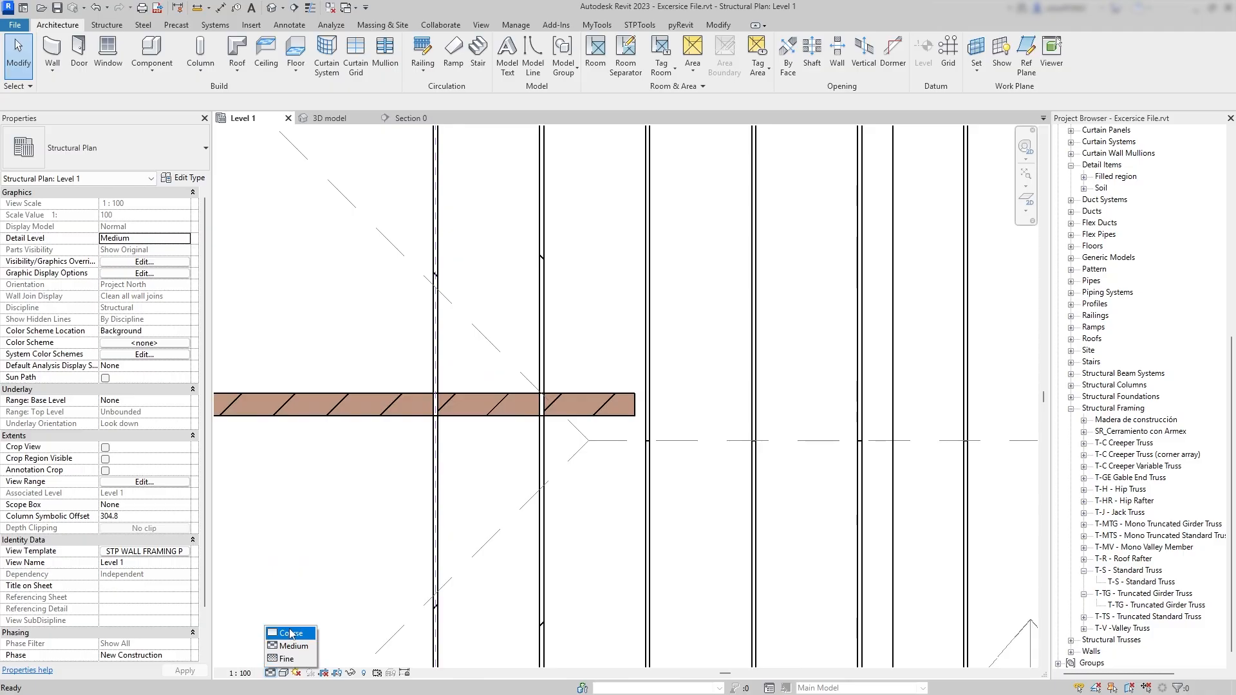
pyautogui.click(291, 634)
pyautogui.scroll(-5, 552, 349)
pyautogui.scroll(4, 552, 350)
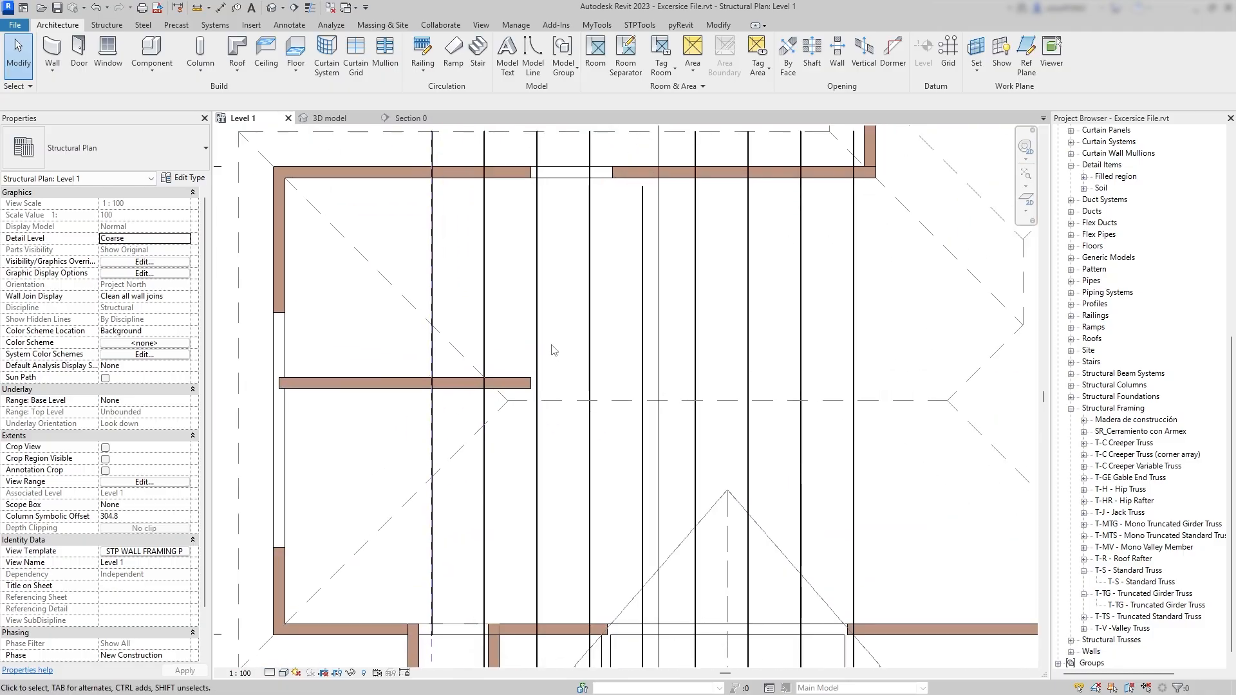
pyautogui.scroll(2, 513, 369)
pyautogui.moveTo(510, 372)
pyautogui.mouseDown(button='middle')
pyautogui.moveTo(507, 408)
pyautogui.moveTo(494, 340)
pyautogui.mouseUp(button='middle')
pyautogui.scroll(-1, 487, 377)
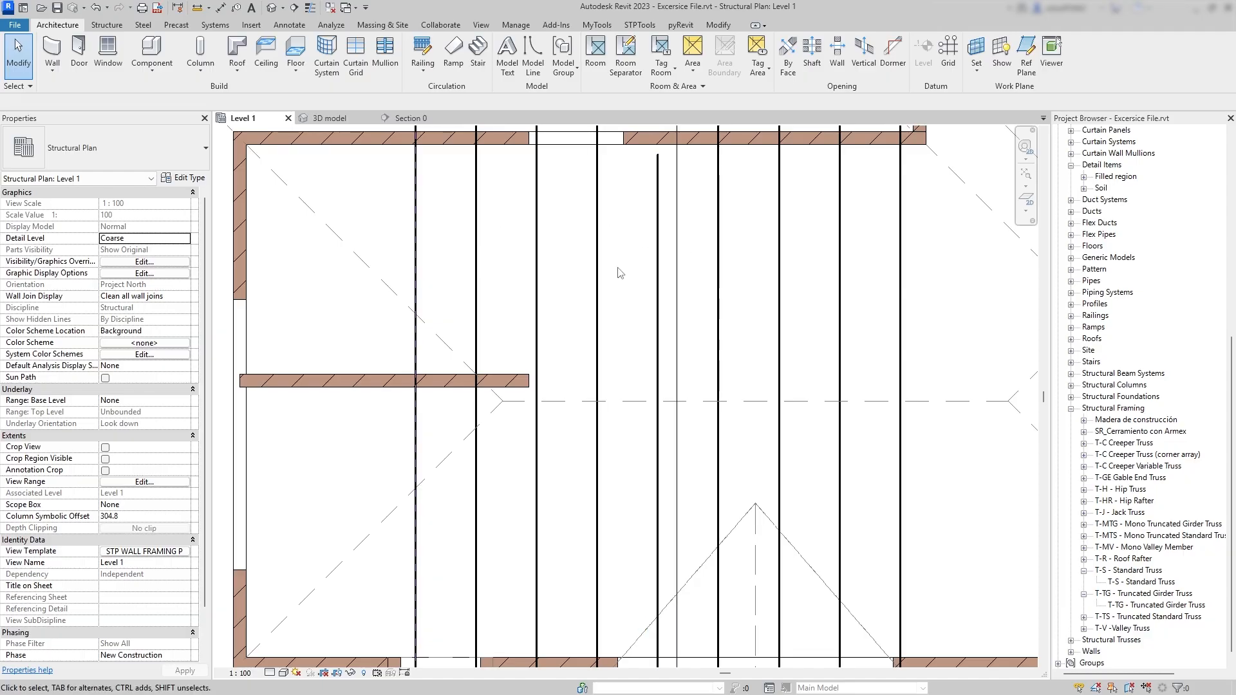
pyautogui.click(523, 27)
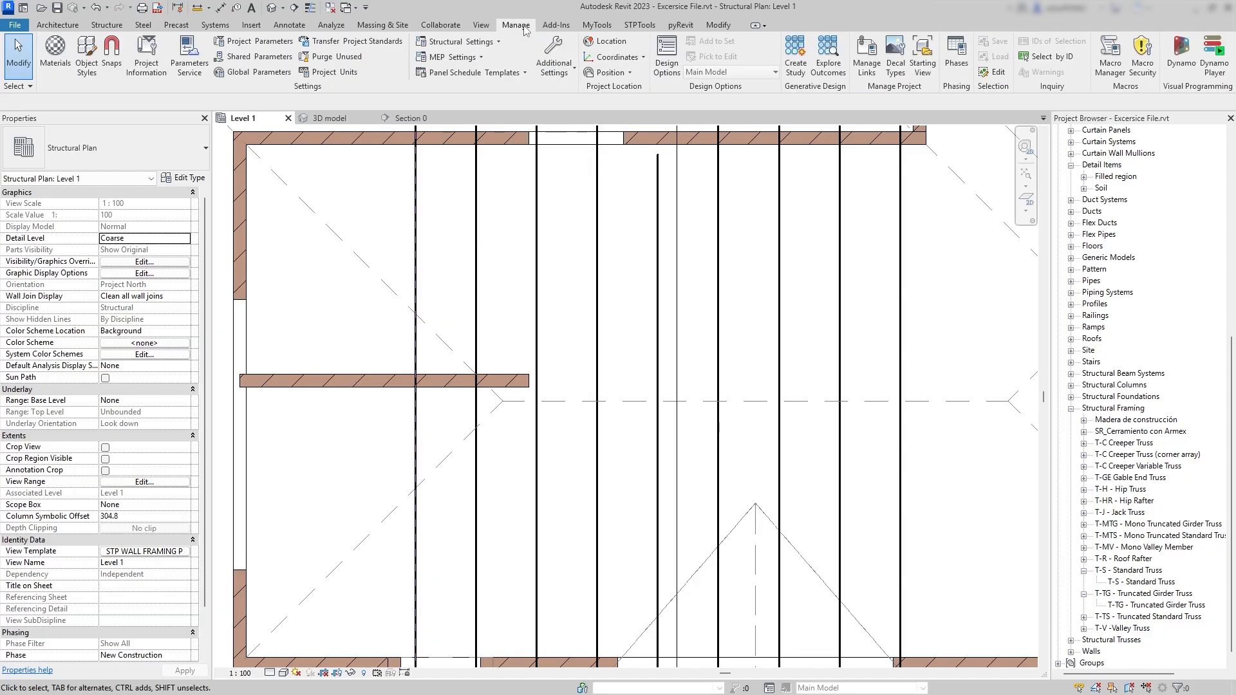
pyautogui.click(87, 55)
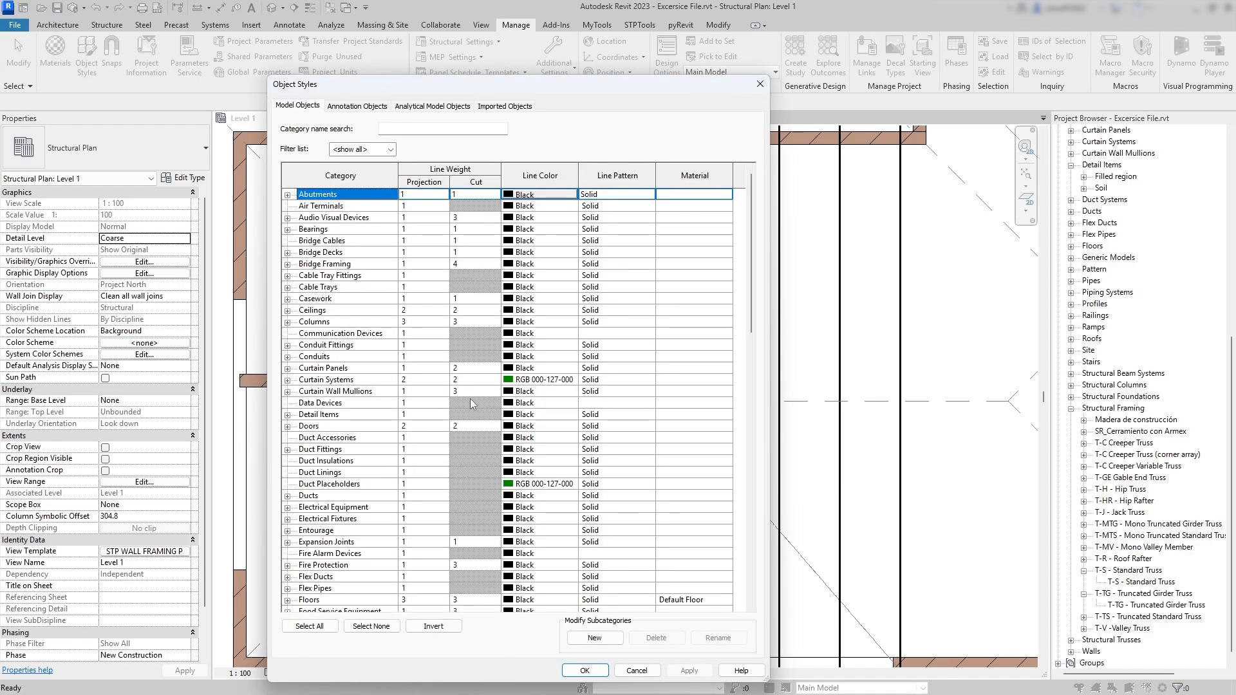
pyautogui.press('Escape')
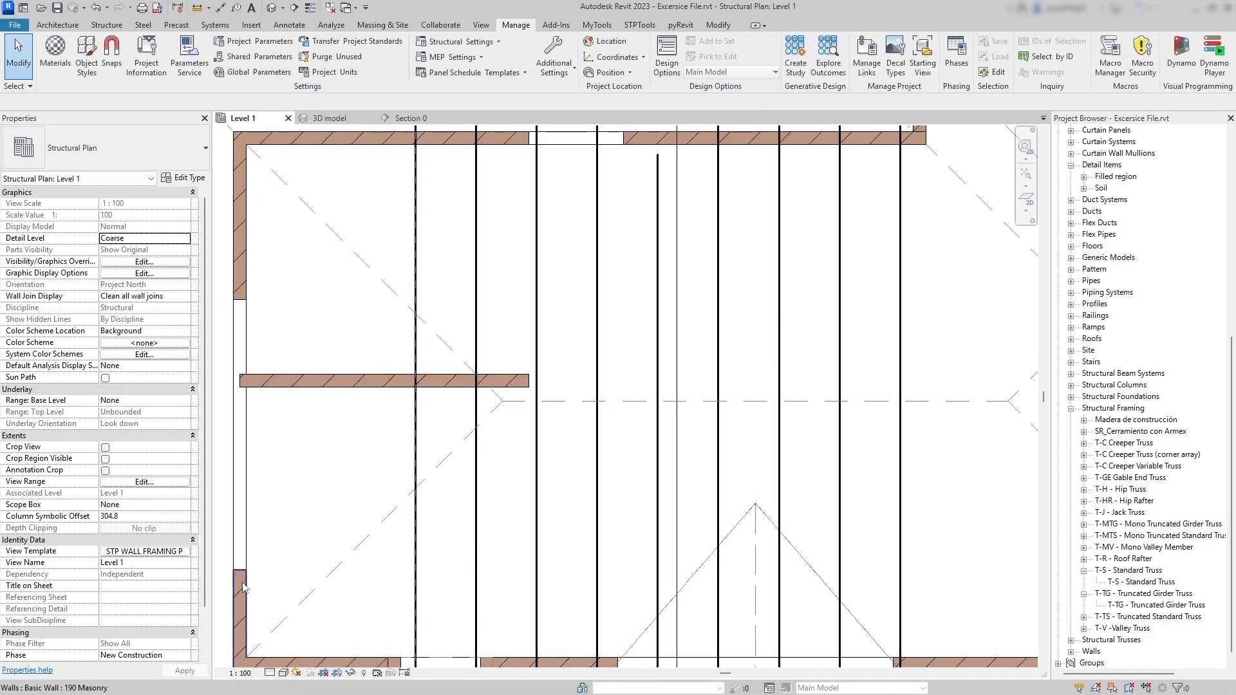
# Open the projection line override for Structural Framing's SR_Truss Main subcategory in the STP WALL FRAMING PLAN view template's model overrides.
pyautogui.click(131, 553)
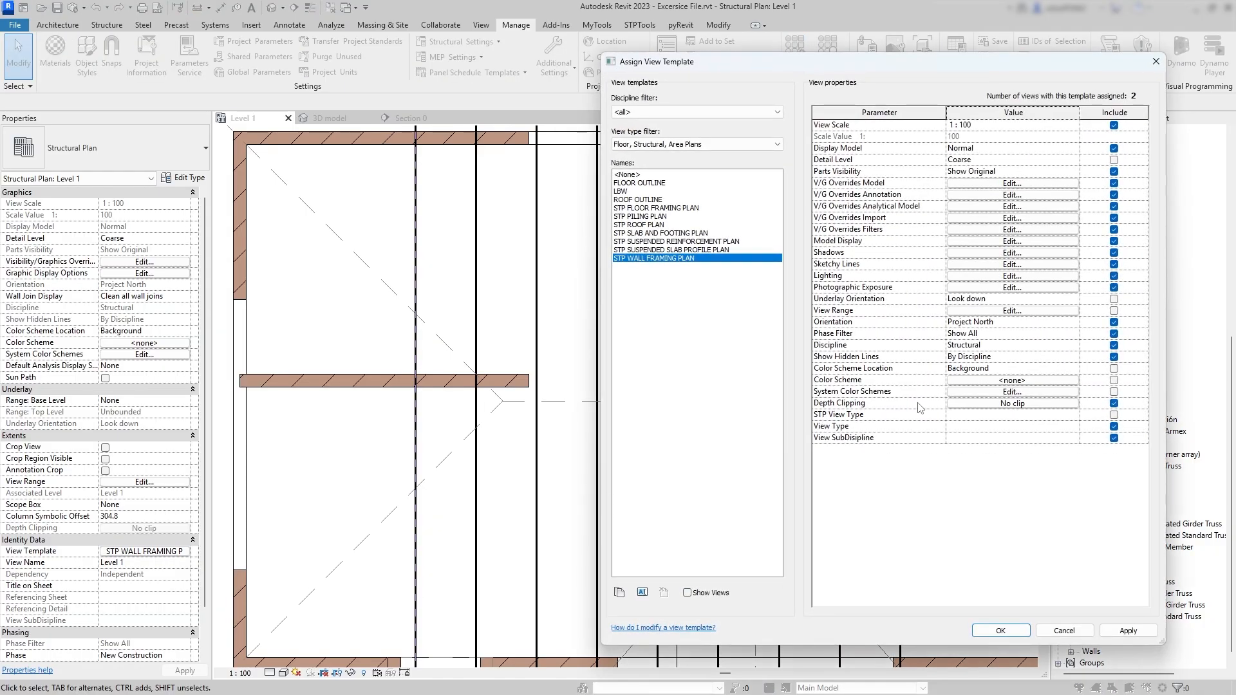
pyautogui.click(1012, 184)
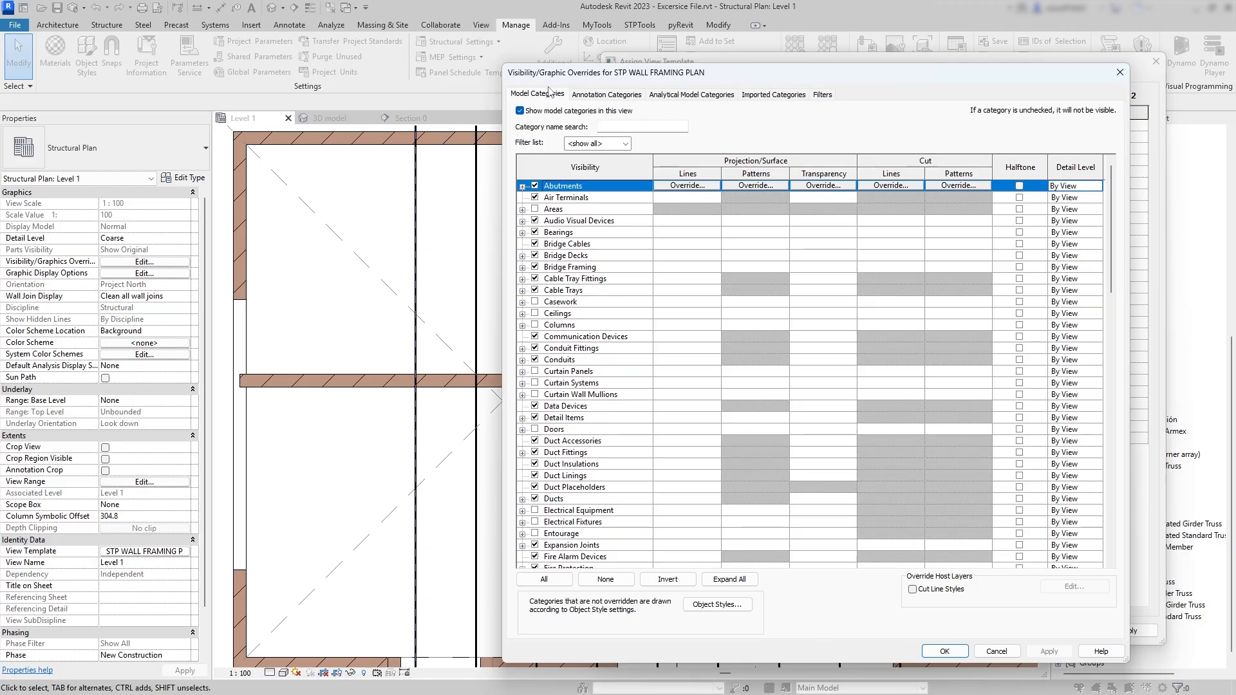
pyautogui.click(550, 92)
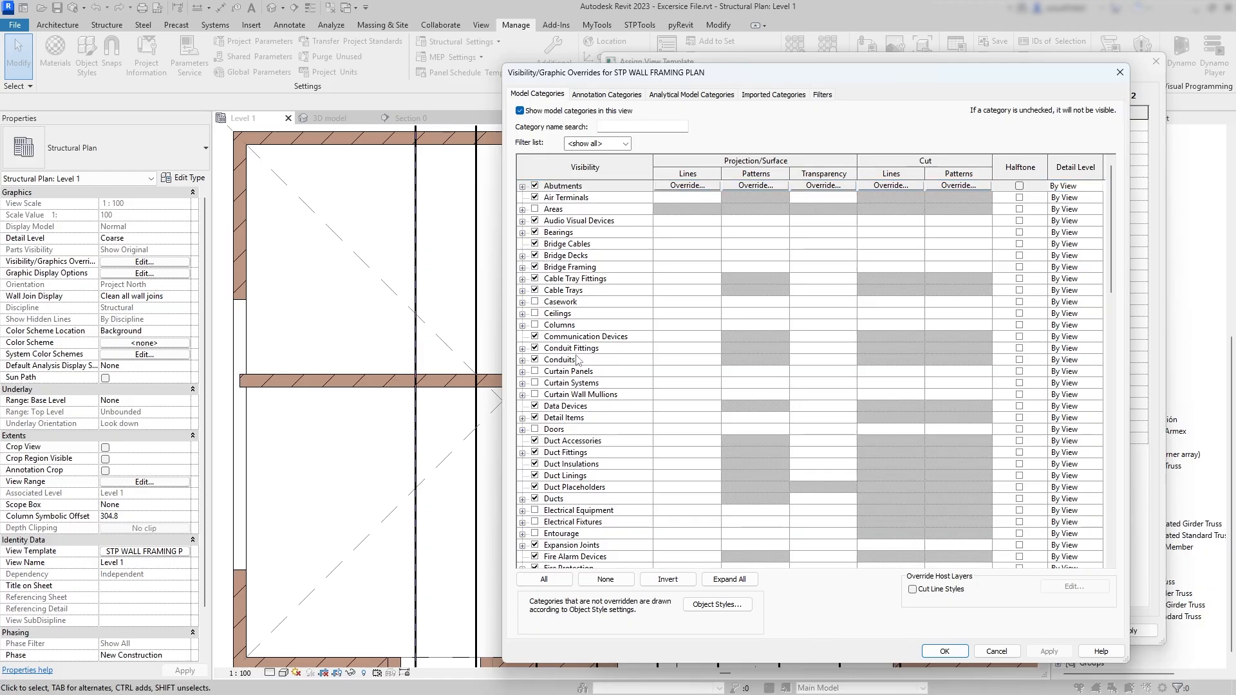
pyautogui.scroll(-20, 577, 361)
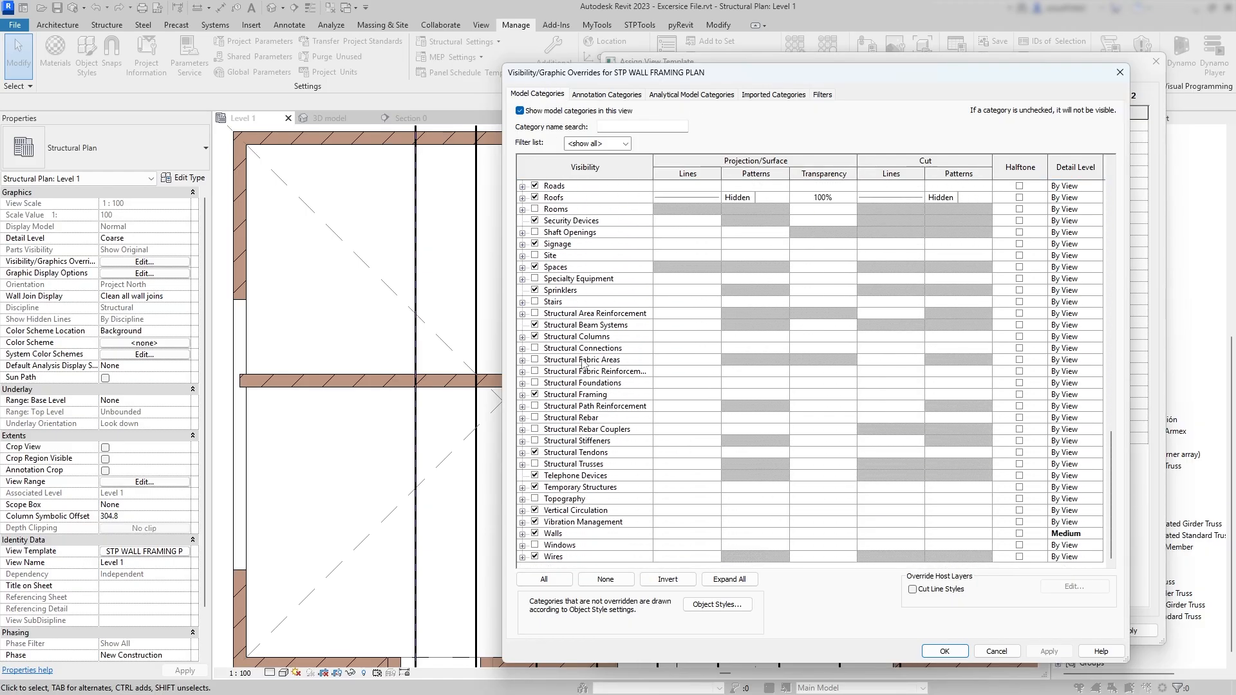
pyautogui.click(523, 395)
pyautogui.scroll(-3, 550, 396)
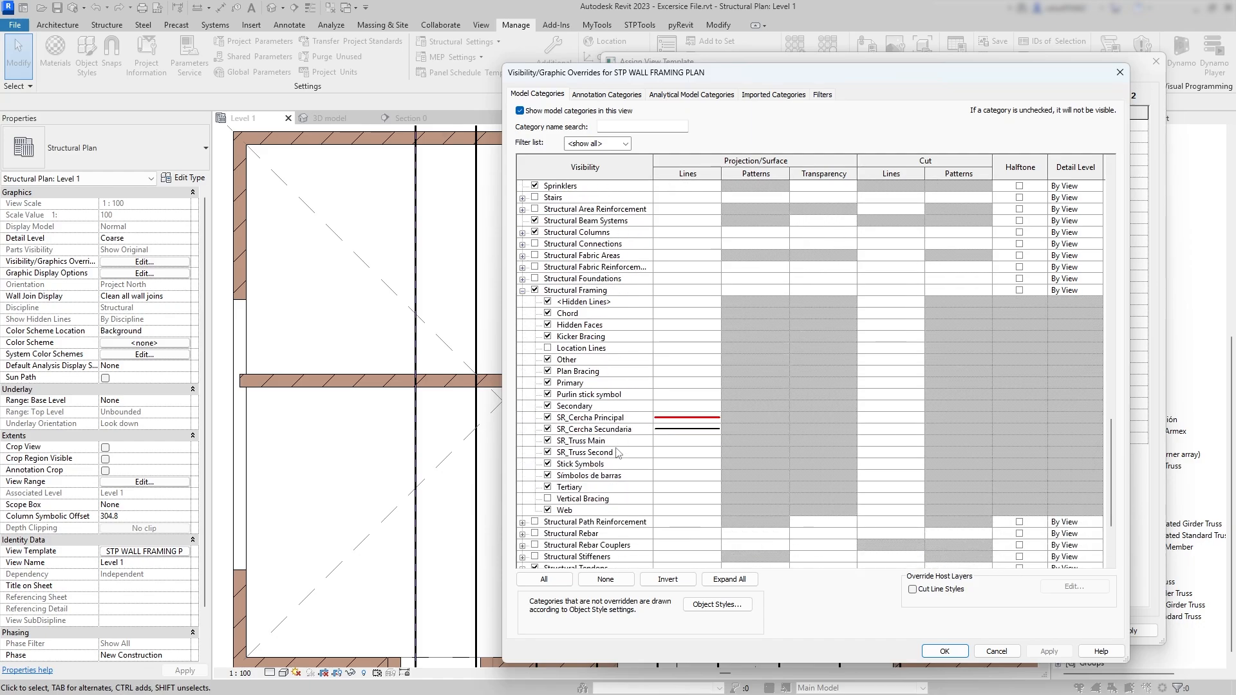
pyautogui.click(598, 443)
pyautogui.click(603, 453)
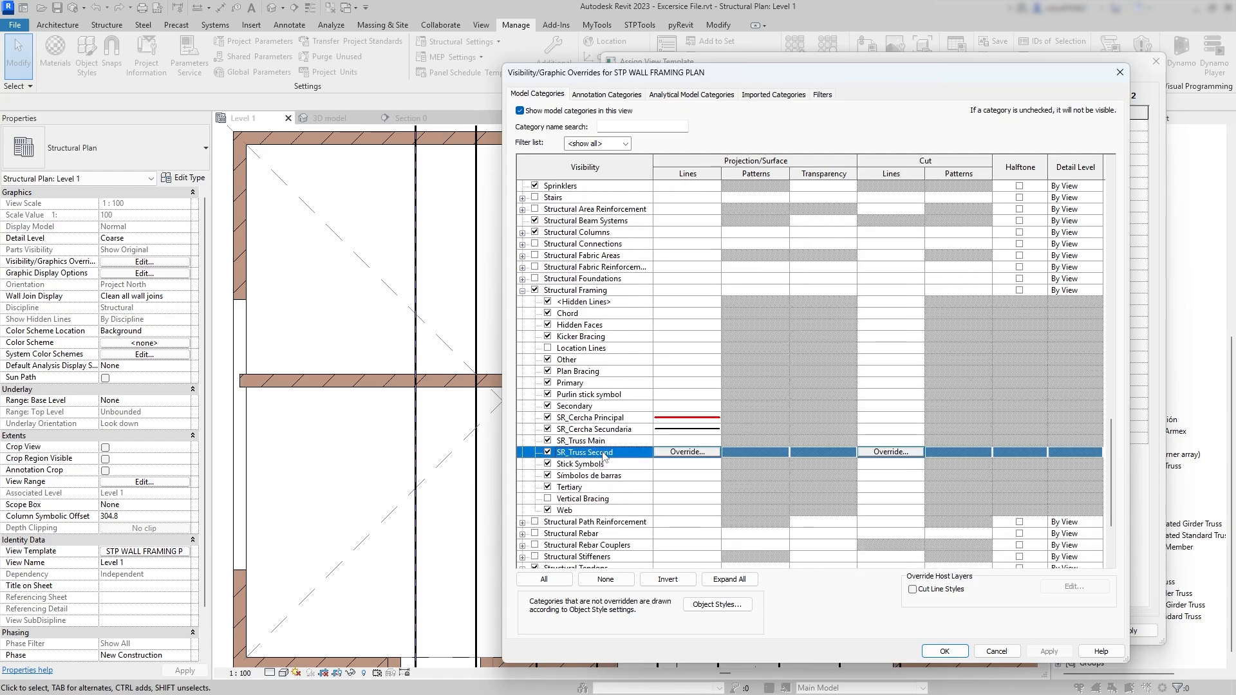
pyautogui.click(636, 443)
pyautogui.click(688, 440)
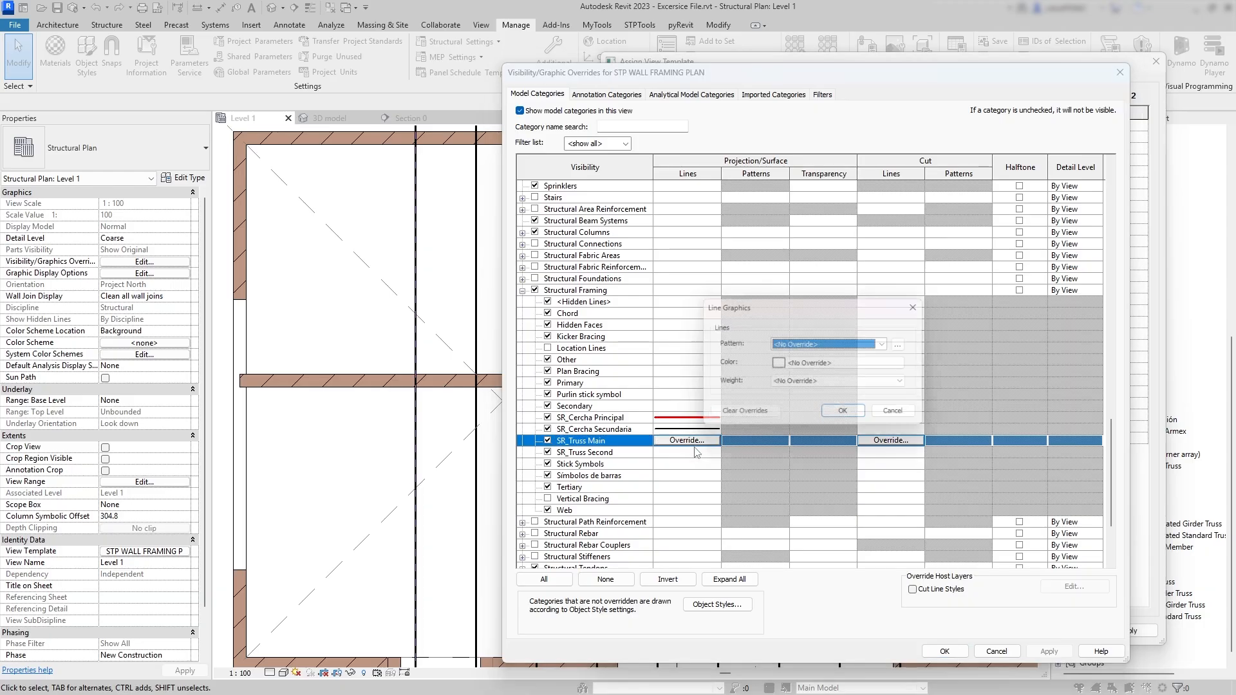
pyautogui.click(812, 345)
pyautogui.click(812, 356)
pyautogui.click(813, 365)
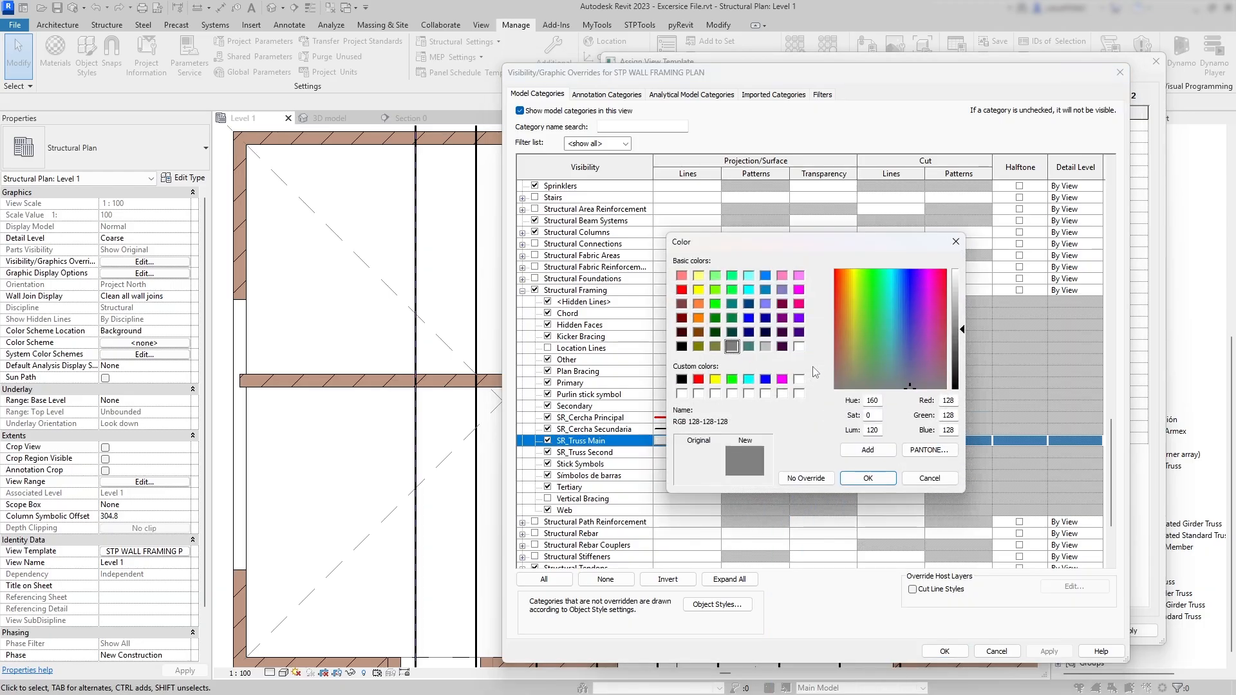
pyautogui.click(867, 475)
pyautogui.click(826, 385)
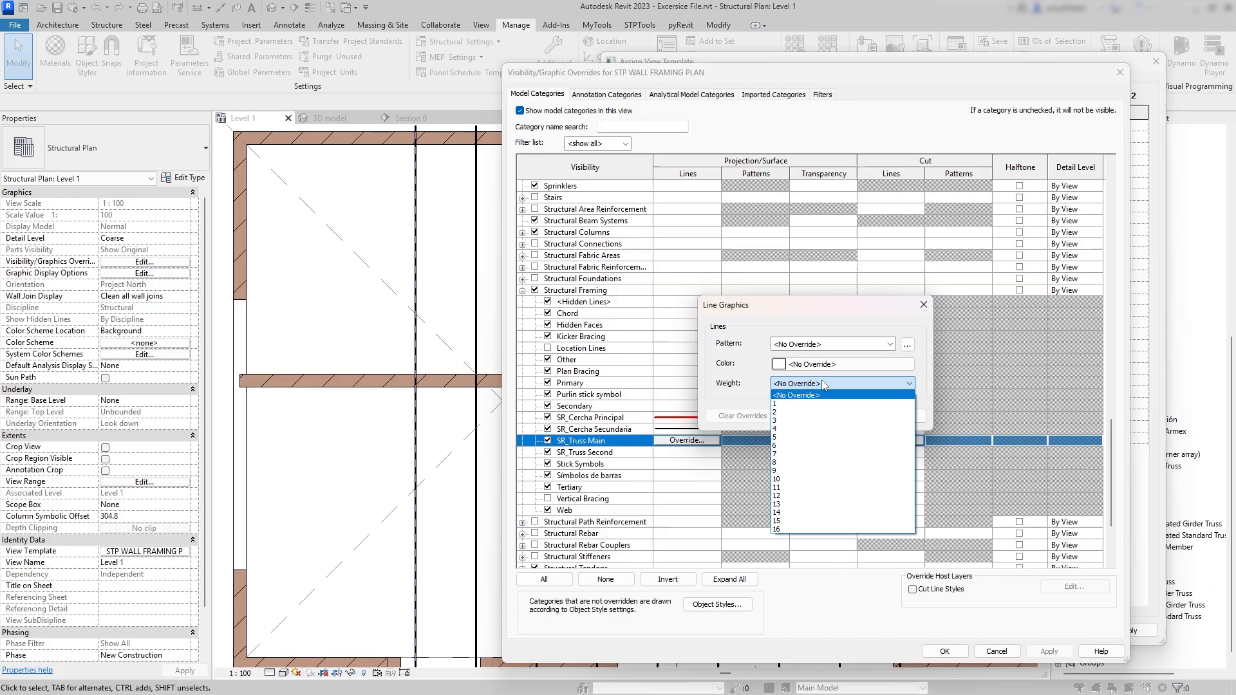
pyautogui.click(824, 385)
# Override the SR_Truss Main projection line colour with red and confirm the change to the view template.
pyautogui.click(821, 365)
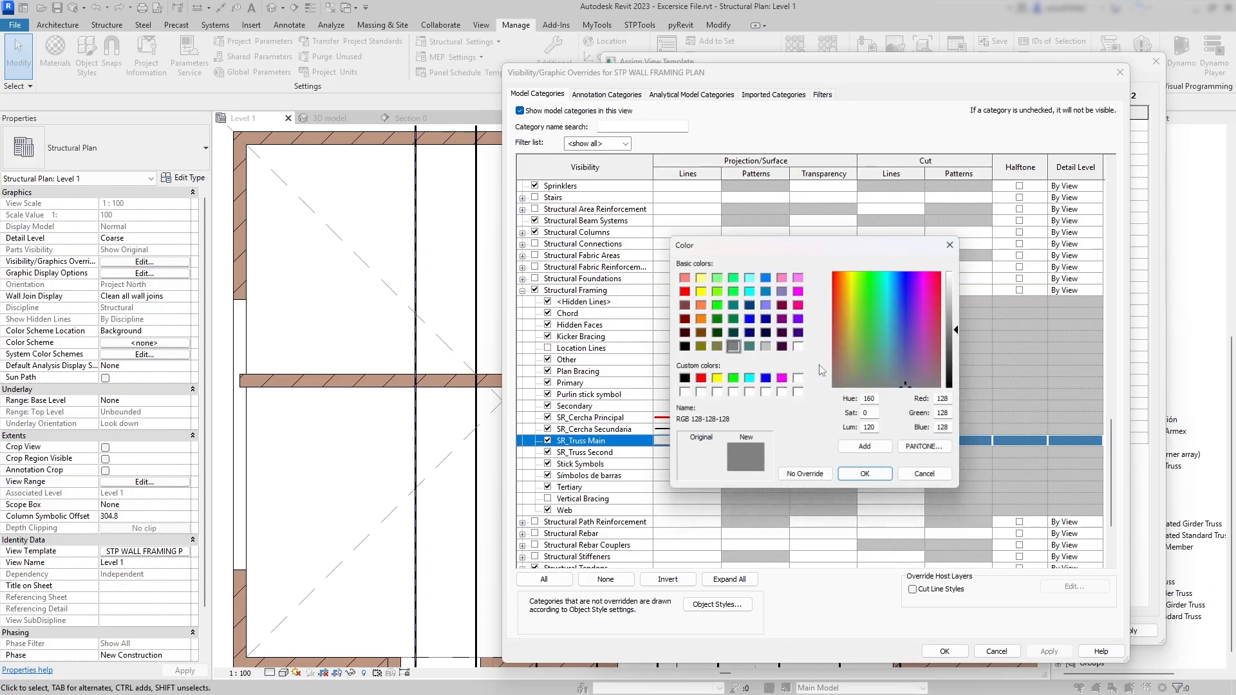
pyautogui.click(699, 380)
pyautogui.click(864, 479)
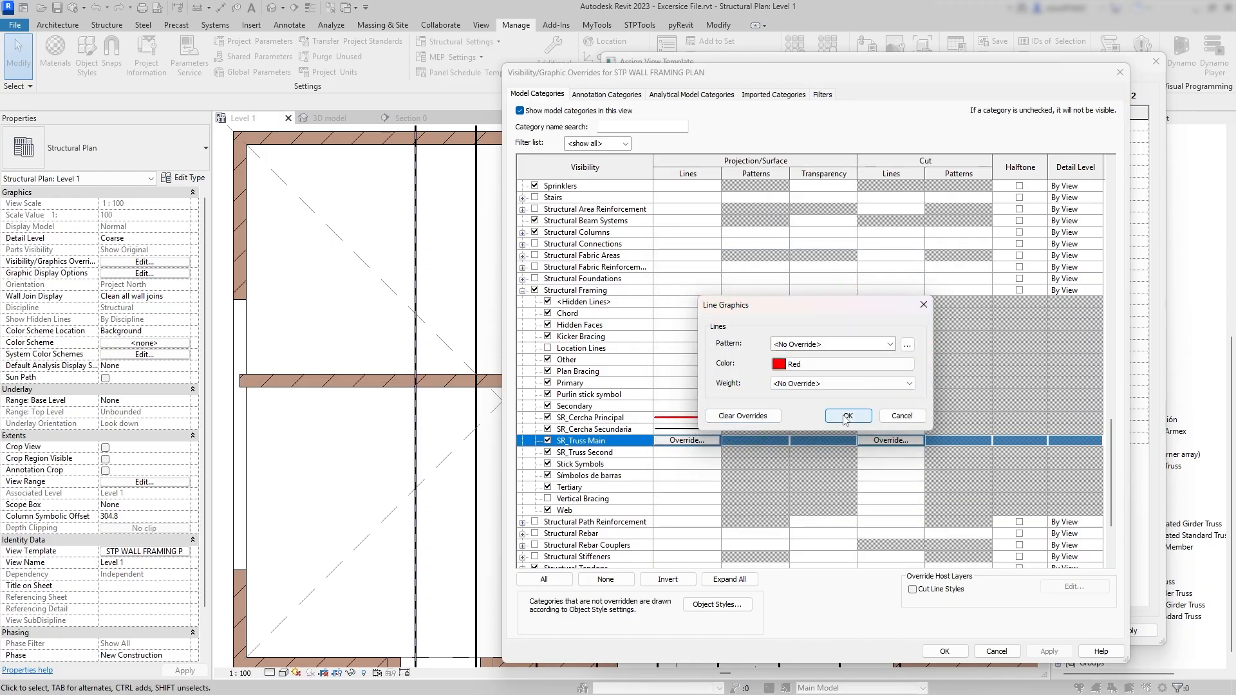
pyautogui.click(846, 417)
pyautogui.click(945, 652)
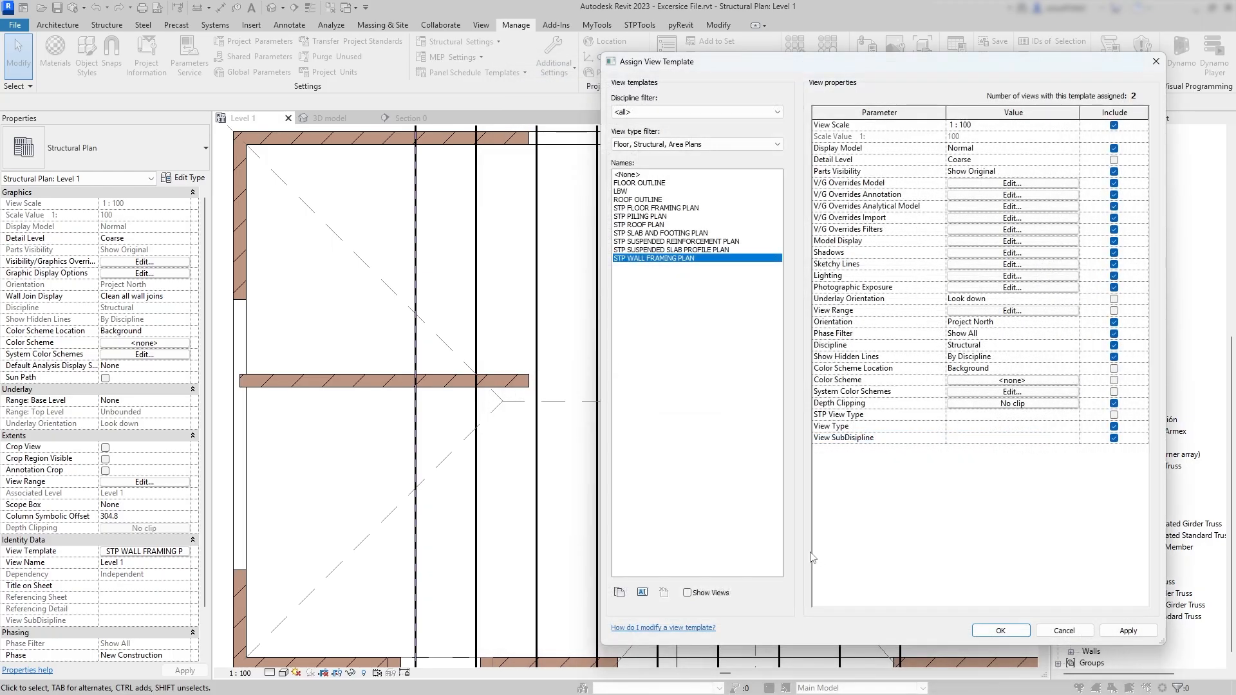
pyautogui.click(979, 633)
pyautogui.scroll(4, 650, 412)
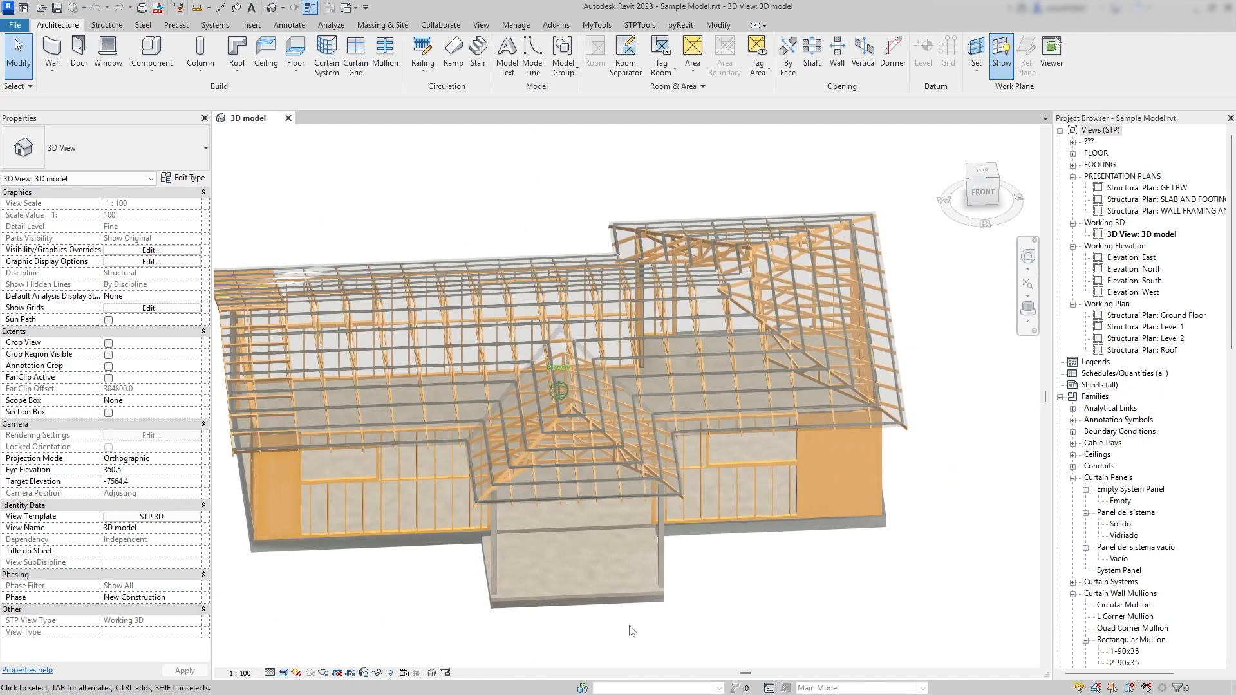
pyautogui.moveTo(650, 618)
pyautogui.keyDown('shift'); pyautogui.mouseDown(button='middle')
pyautogui.moveTo(629, 630)
pyautogui.moveTo(610, 612)
pyautogui.mouseUp(button='middle'); pyautogui.keyUp('shift')
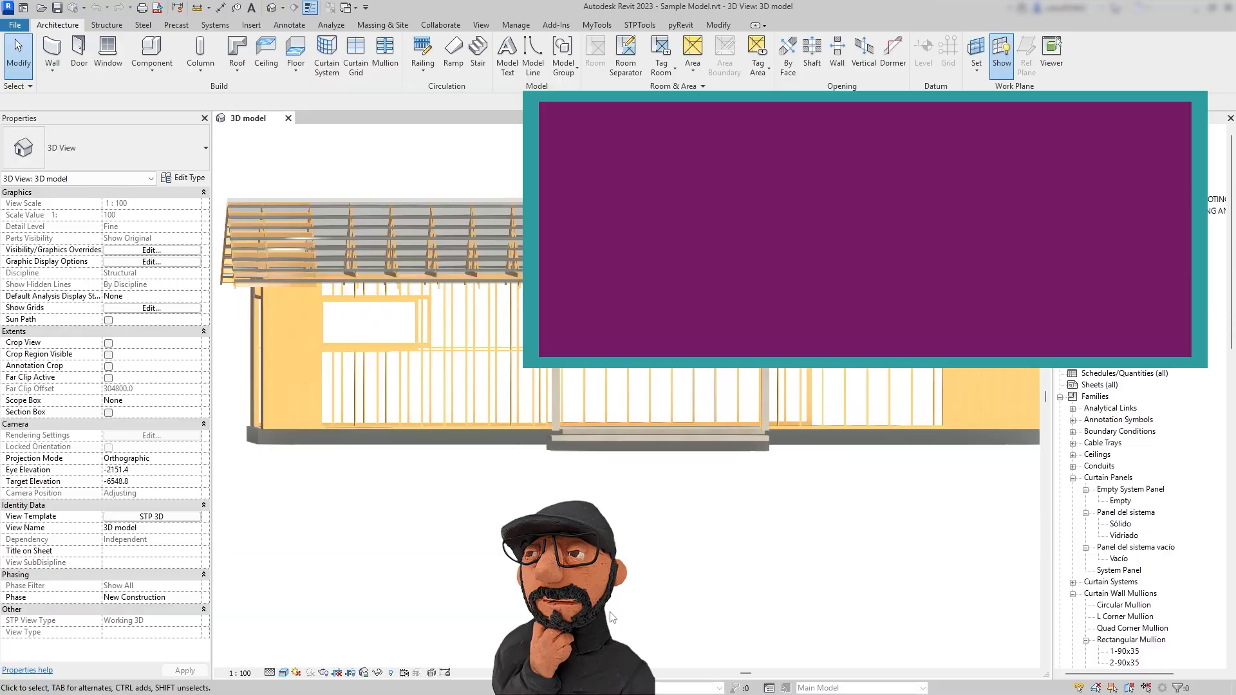